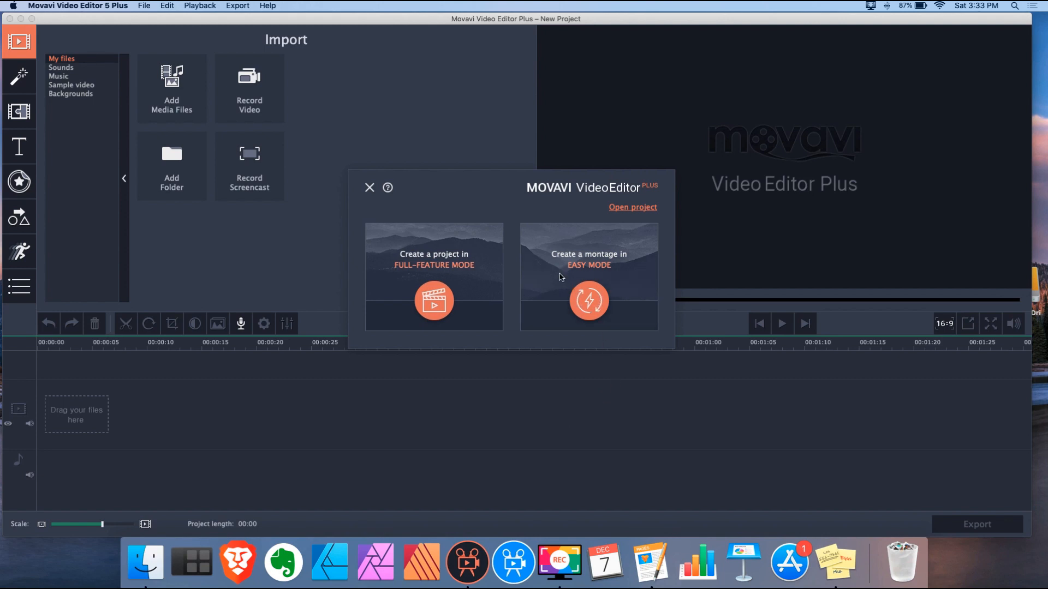
Dismiss the 5 Plus start dialog and launch Movavi Video Editor Plus 2020 from the Dock
{"action": "left_click", "coordinate": [369, 188]}
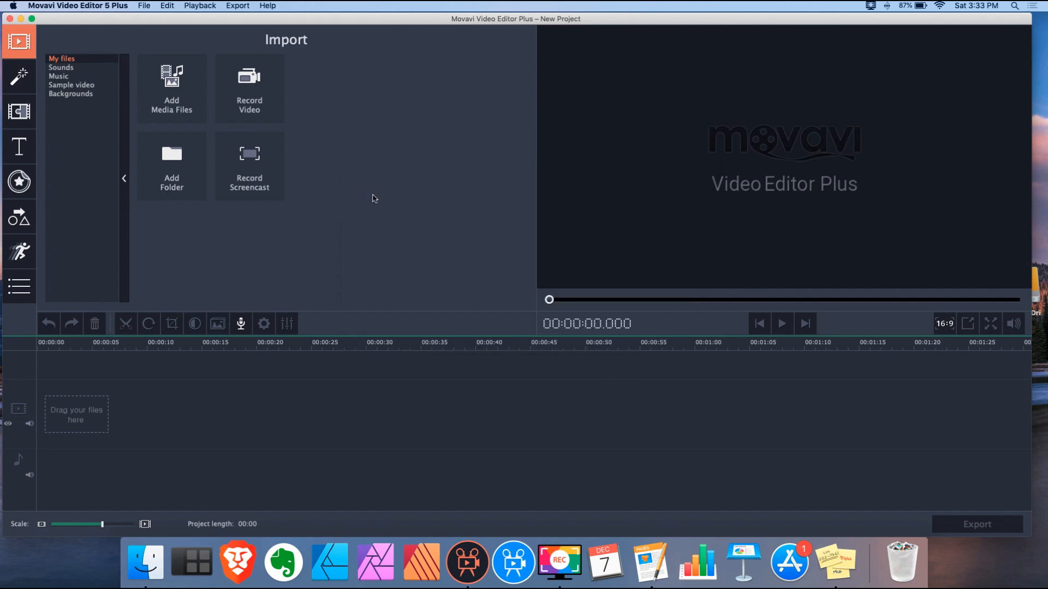
{"action": "left_click", "coordinate": [517, 564]}
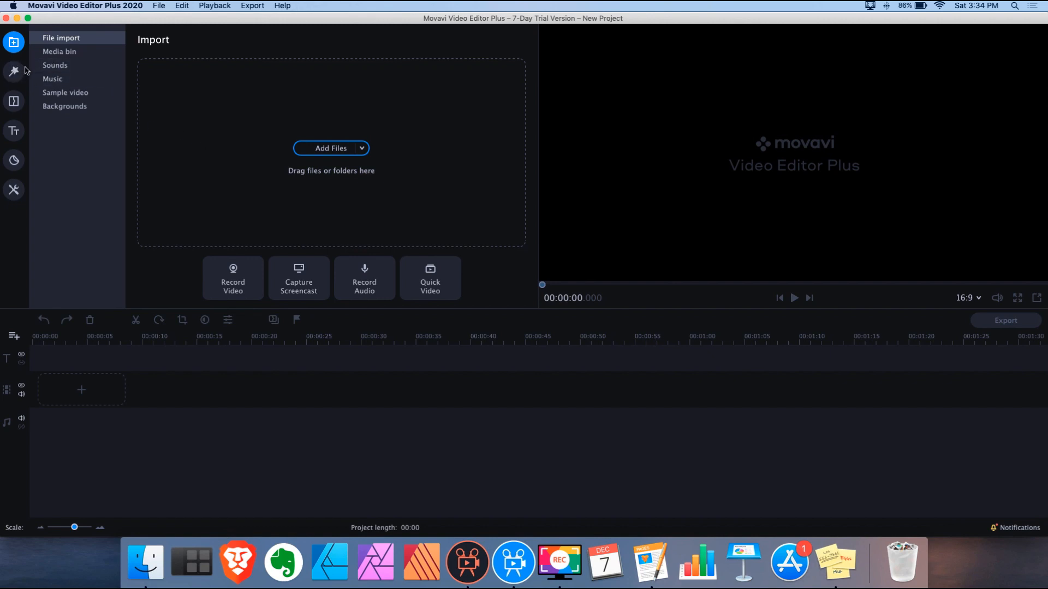
Import seven files from the Prevalent Arts Shop folder into the Media Bin, excluding the .mepx project file
{"action": "left_click", "coordinate": [61, 52]}
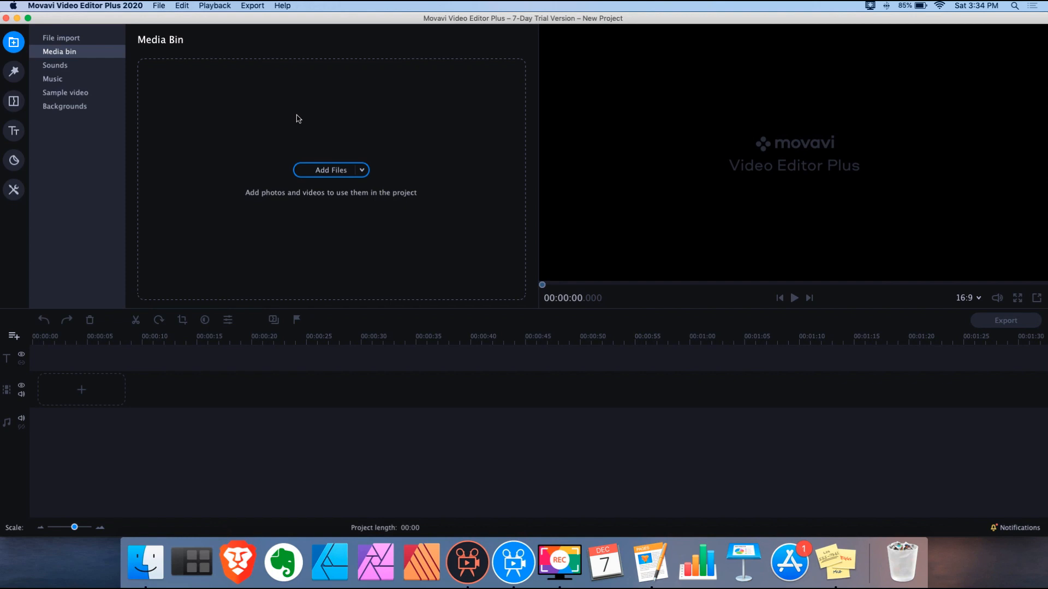
{"action": "left_click", "coordinate": [331, 171]}
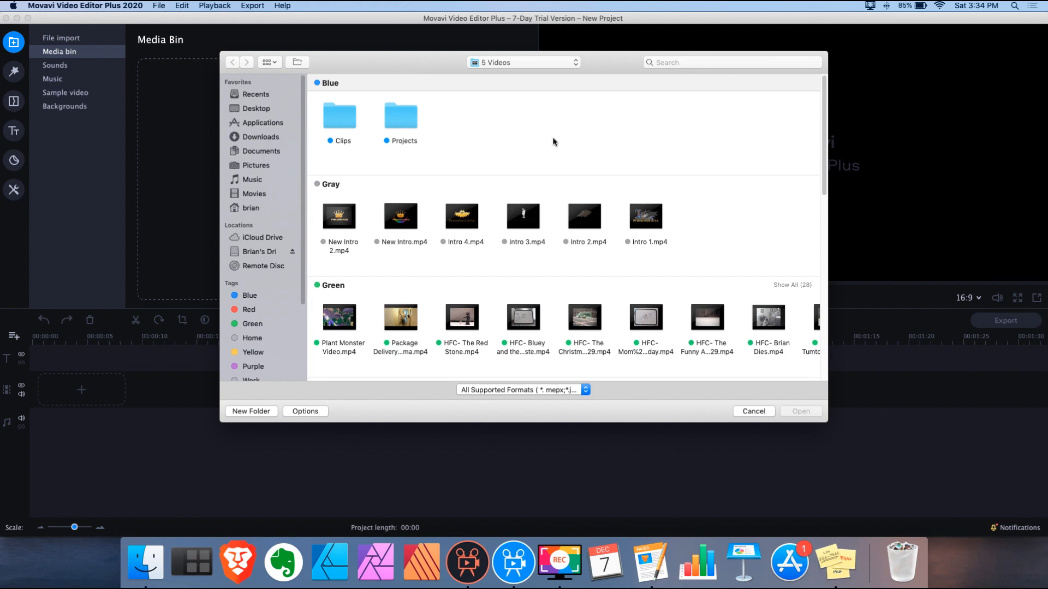
{"action": "left_click", "coordinate": [575, 64]}
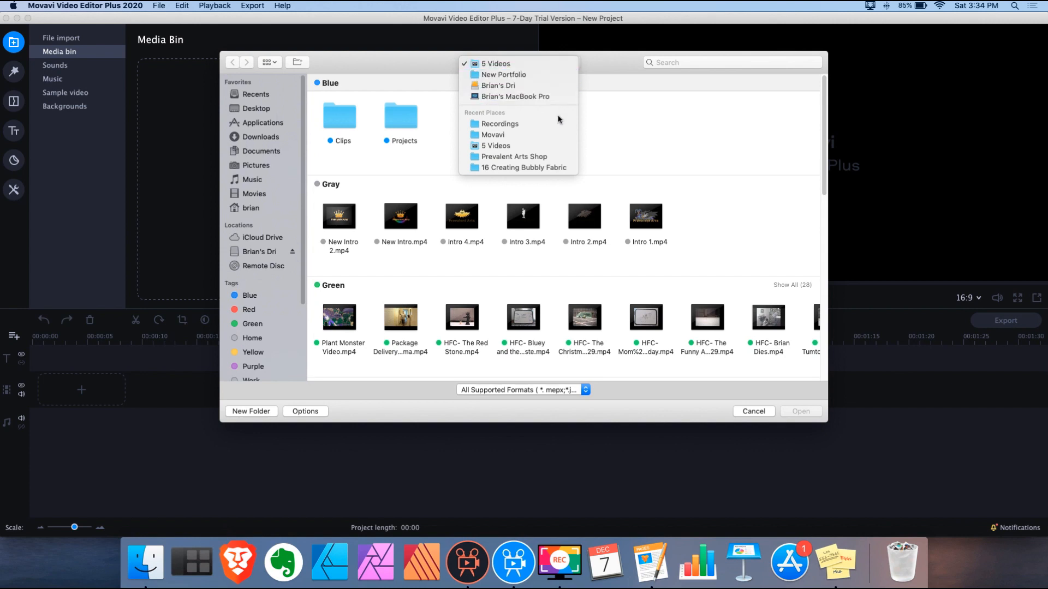
{"action": "left_click", "coordinate": [552, 158]}
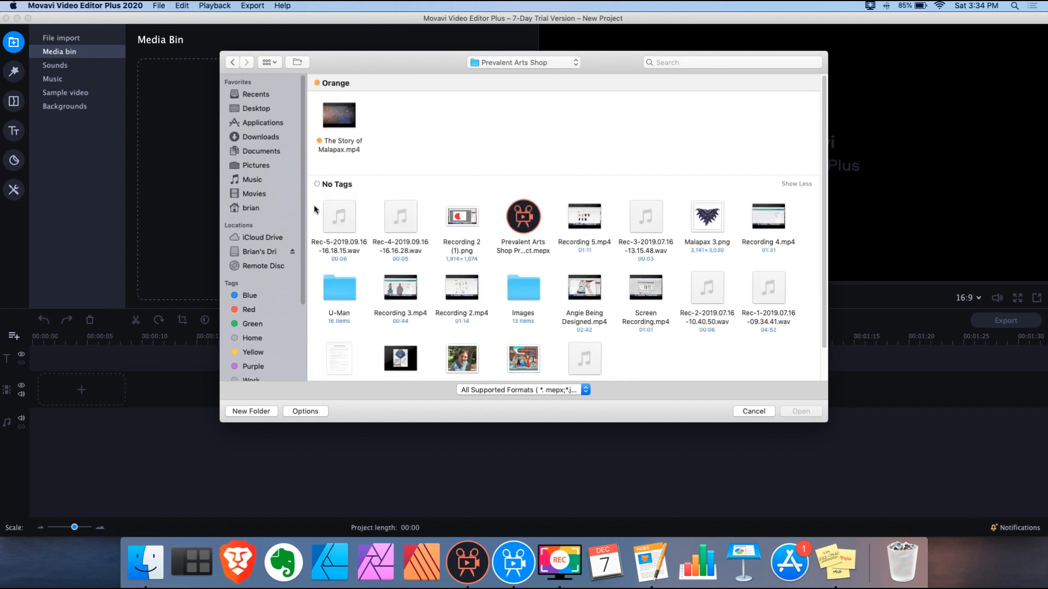
{"action": "left_click_drag", "start_coordinate": [314, 207], "coordinate": [790, 243]}
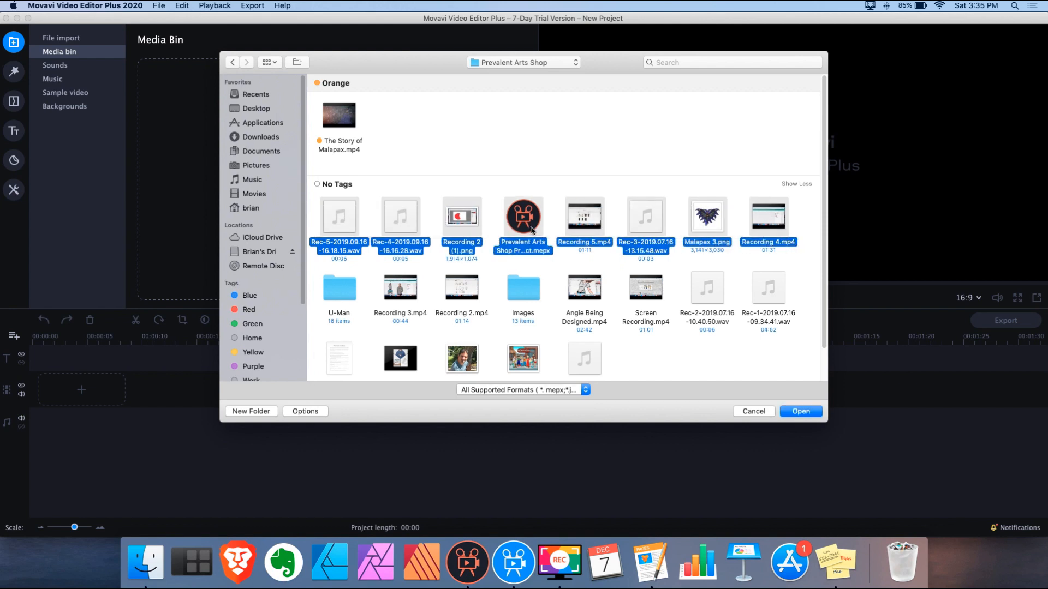
{"action": "left_click", "coordinate": [532, 230], "text": "super"}
{"action": "left_click", "coordinate": [806, 413]}
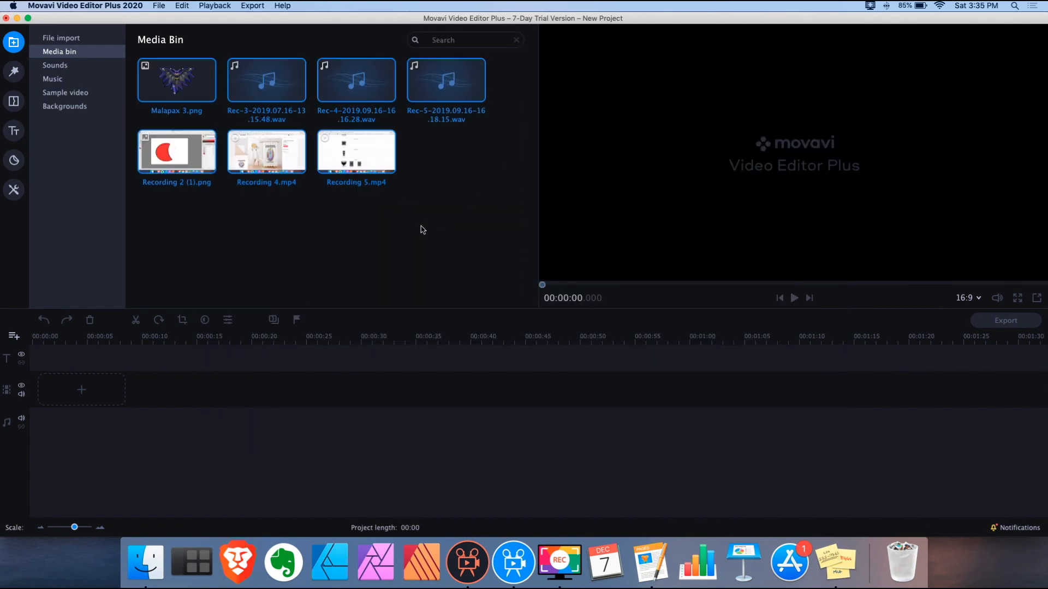
Place Recording 4.mp4 on the video track and go back to the media bin
{"action": "left_click_drag", "start_coordinate": [273, 156], "coordinate": [204, 382]}
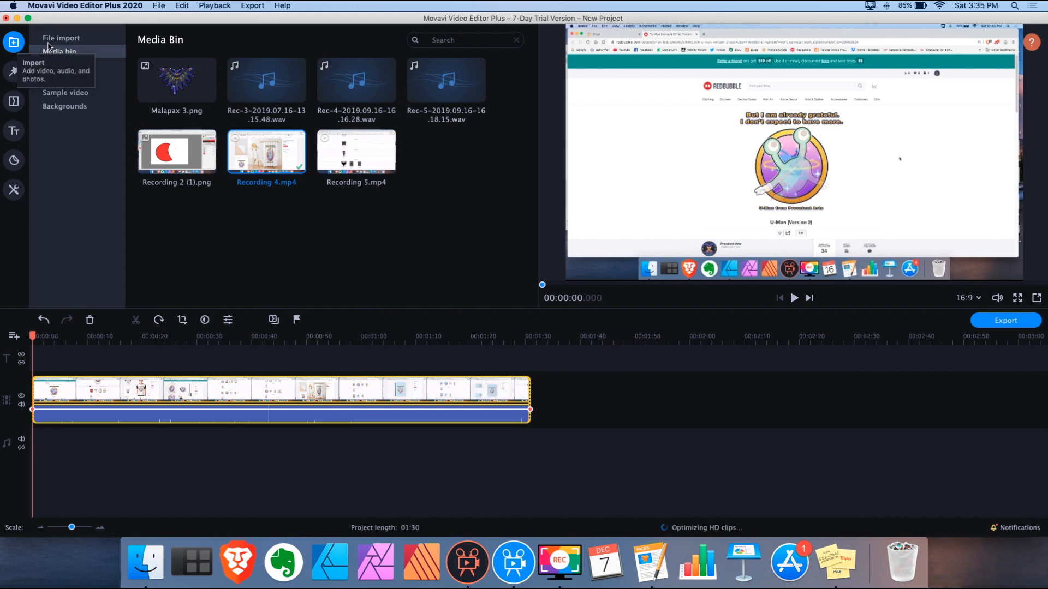
{"action": "left_click", "coordinate": [75, 39]}
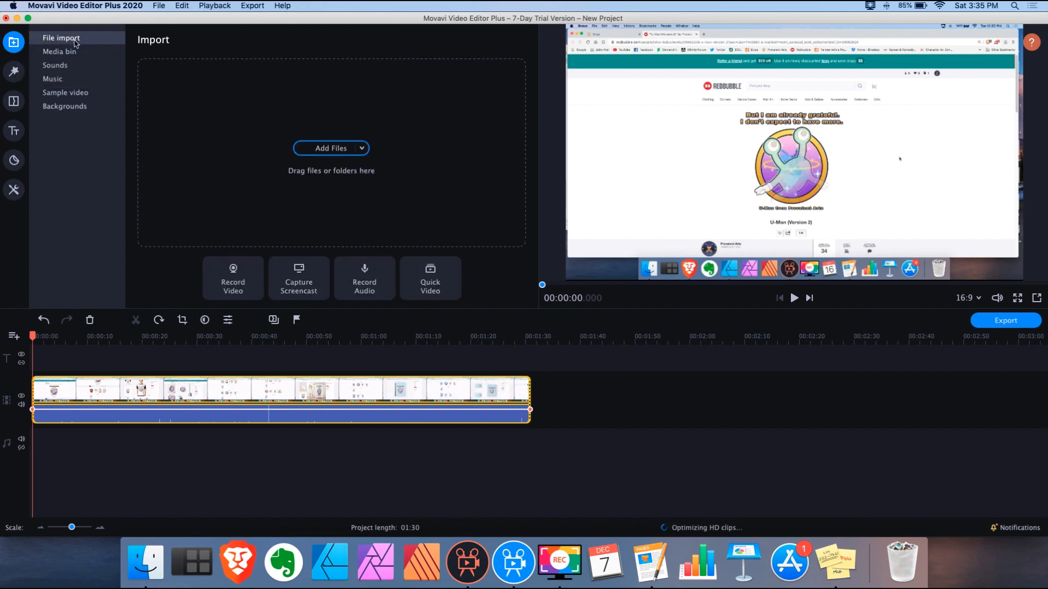
{"action": "left_click", "coordinate": [72, 54]}
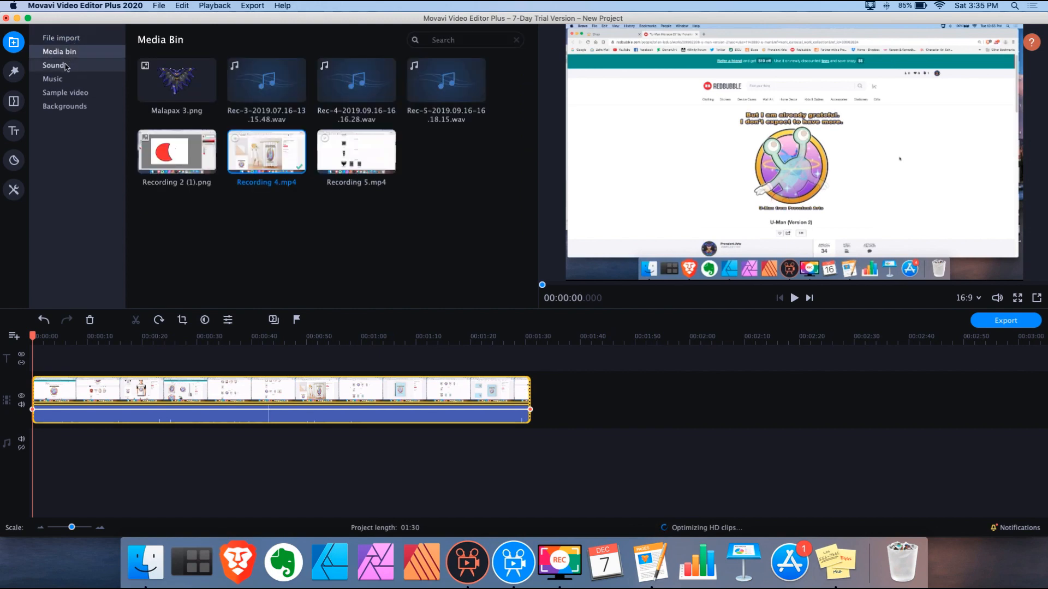
Browse the Sounds, Music, Sample video and Backgrounds categories, then switch to Movavi 5 Plus
{"action": "left_click", "coordinate": [66, 69]}
{"action": "left_click", "coordinate": [64, 82]}
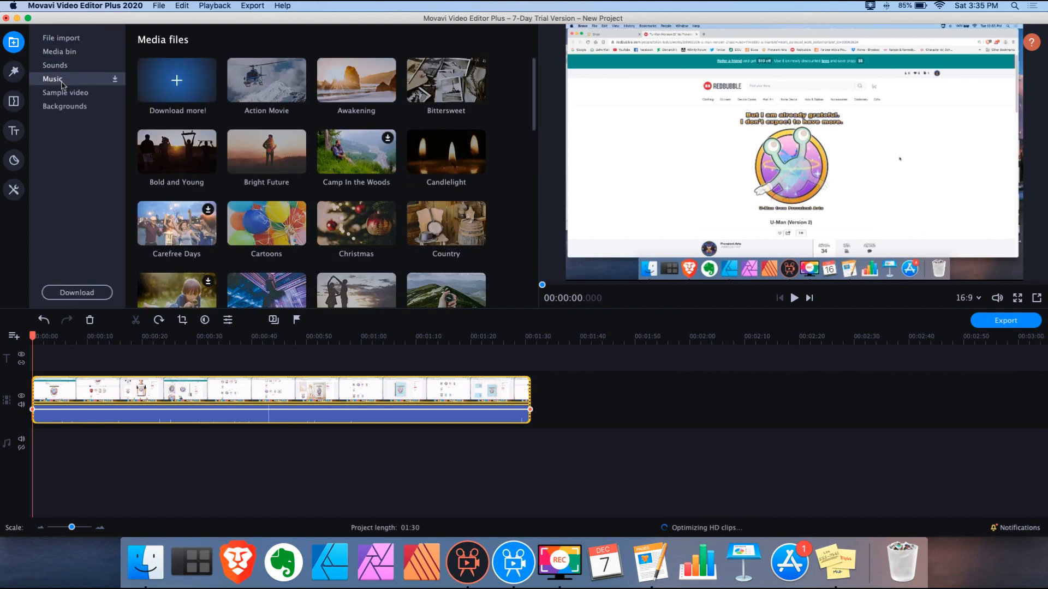
{"action": "left_click", "coordinate": [65, 94]}
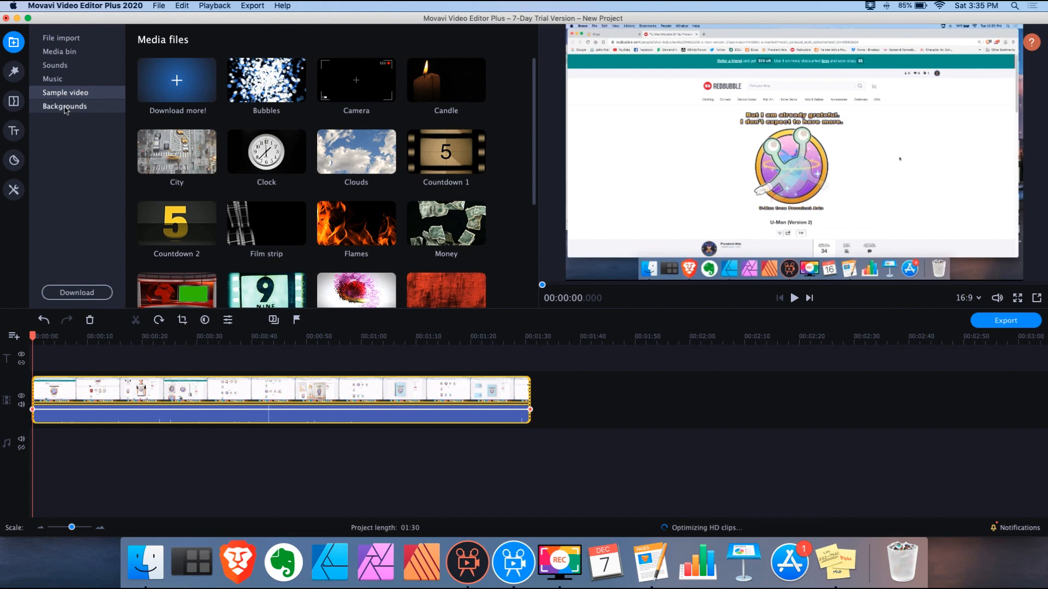
{"action": "left_click", "coordinate": [66, 107]}
{"action": "left_click", "coordinate": [70, 40]}
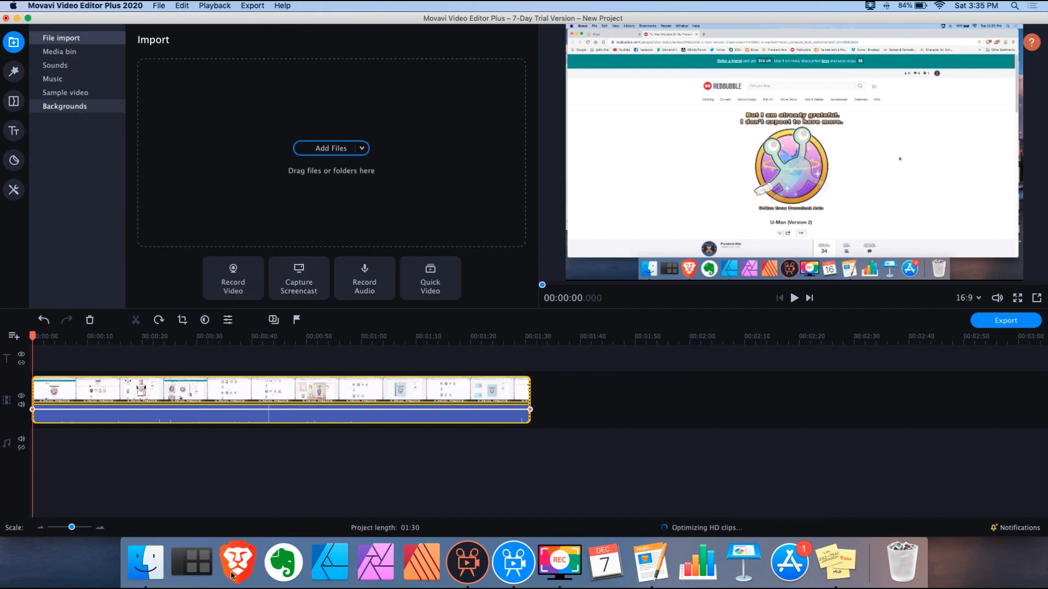
{"action": "left_click", "coordinate": [462, 564]}
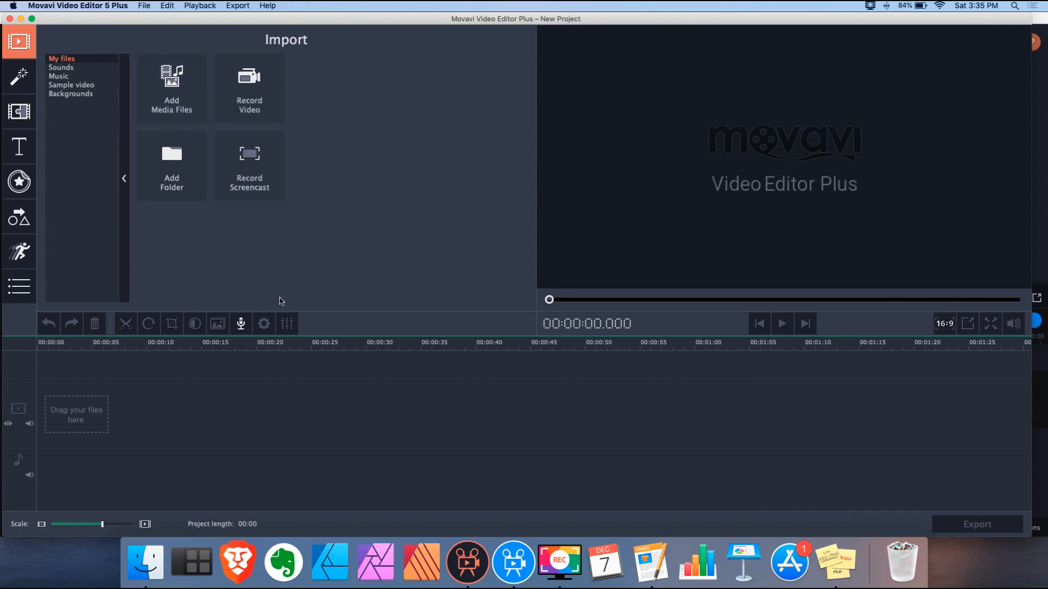
Look through the 5 Plus Filters, Transitions, Titles and Callouts panels
{"action": "left_click", "coordinate": [19, 77]}
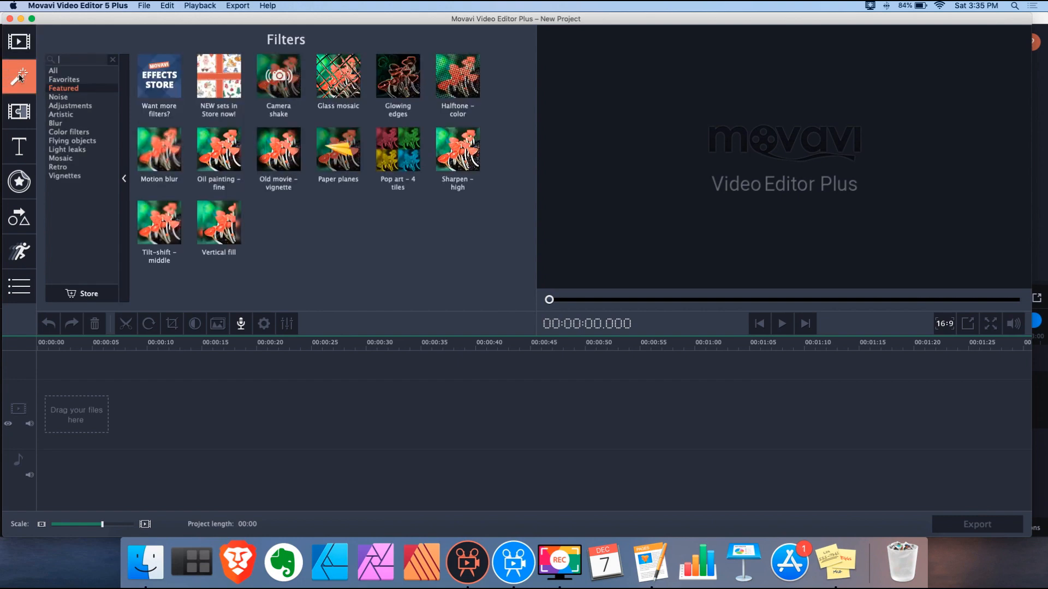
{"action": "left_click", "coordinate": [20, 112]}
{"action": "left_click", "coordinate": [20, 147]}
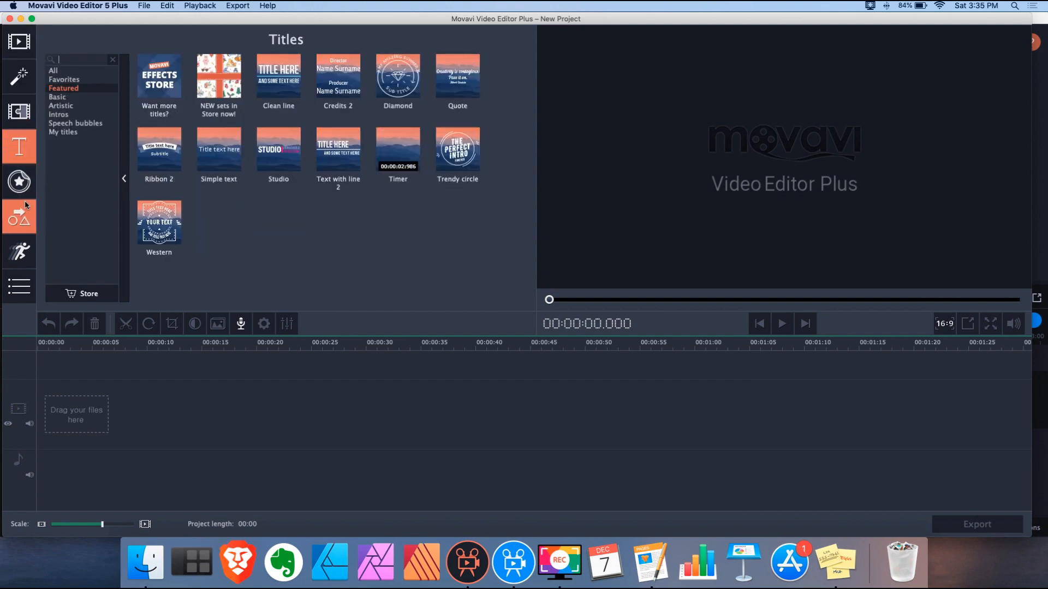
{"action": "left_click", "coordinate": [20, 217]}
{"action": "left_click", "coordinate": [20, 43]}
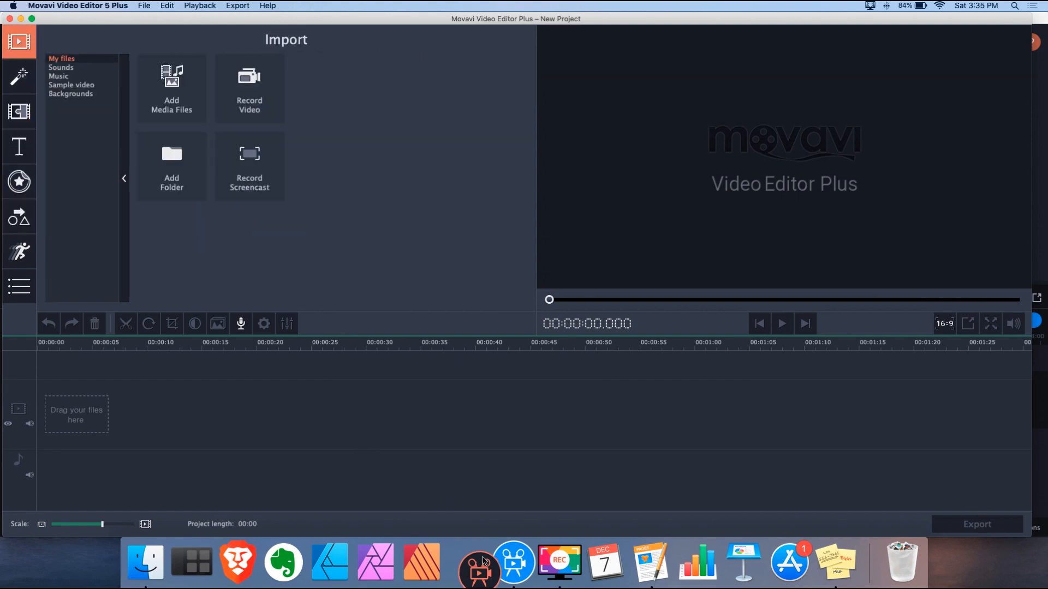
{"action": "left_click", "coordinate": [513, 562]}
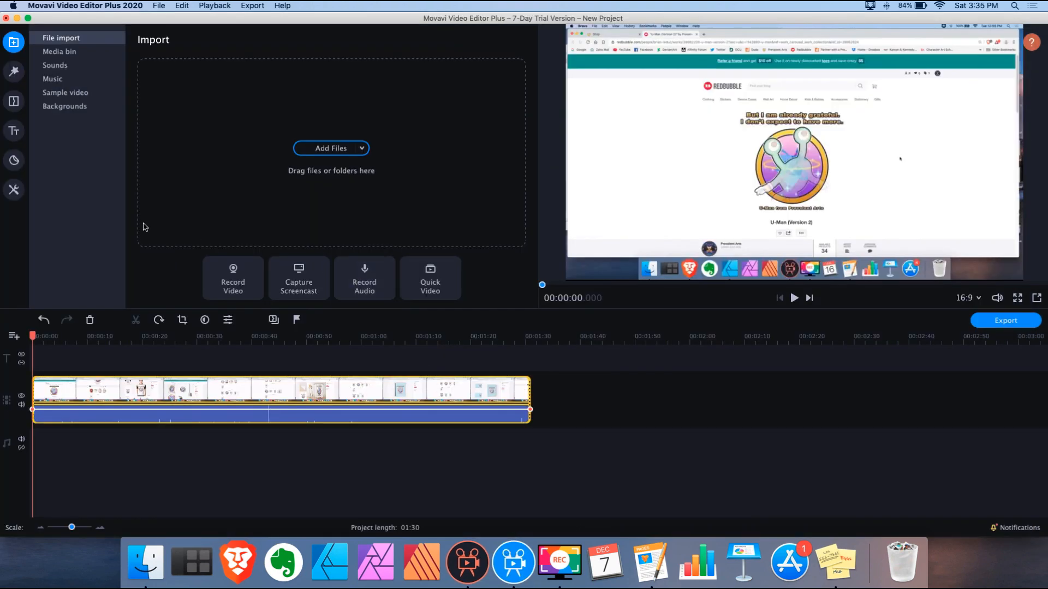
{"action": "left_click", "coordinate": [476, 565]}
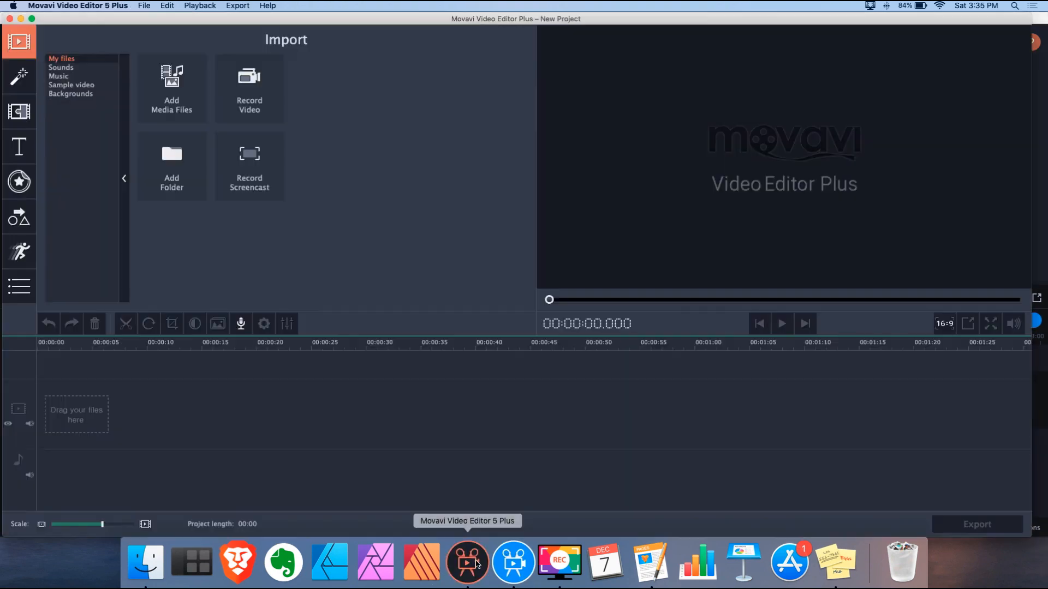
Open the Pan and Zoom and Animation tools from More tools, then switch to Movavi 2020
{"action": "left_click", "coordinate": [25, 293]}
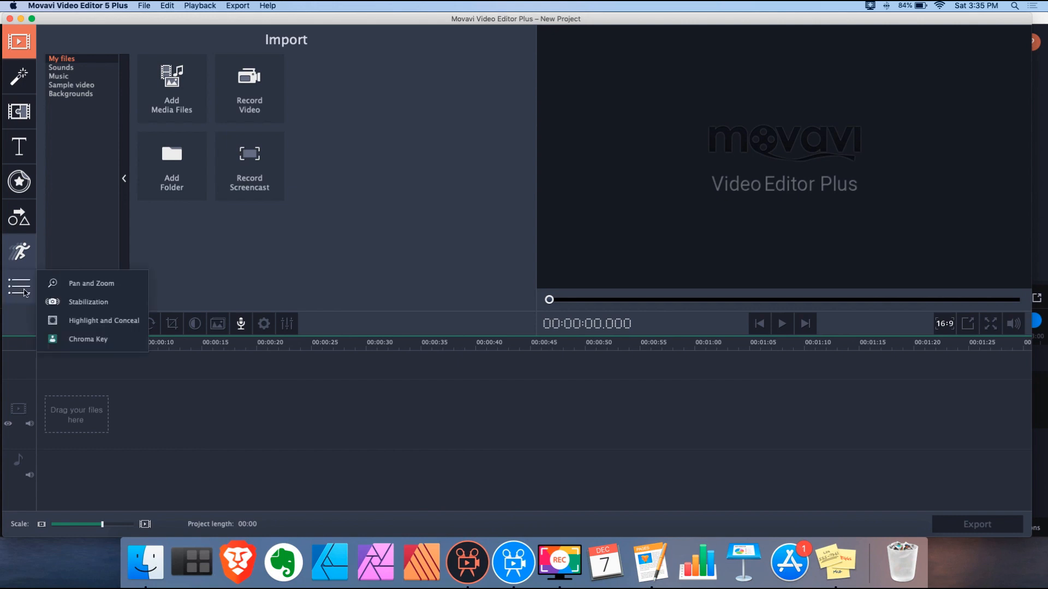
{"action": "left_click", "coordinate": [102, 288]}
{"action": "left_click", "coordinate": [24, 295]}
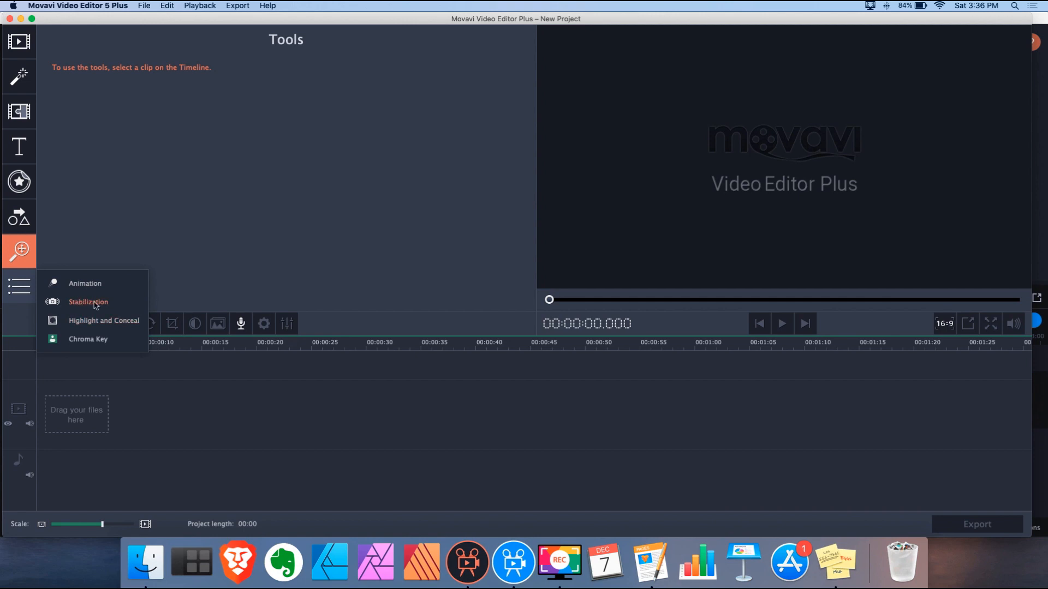
{"action": "left_click", "coordinate": [86, 283]}
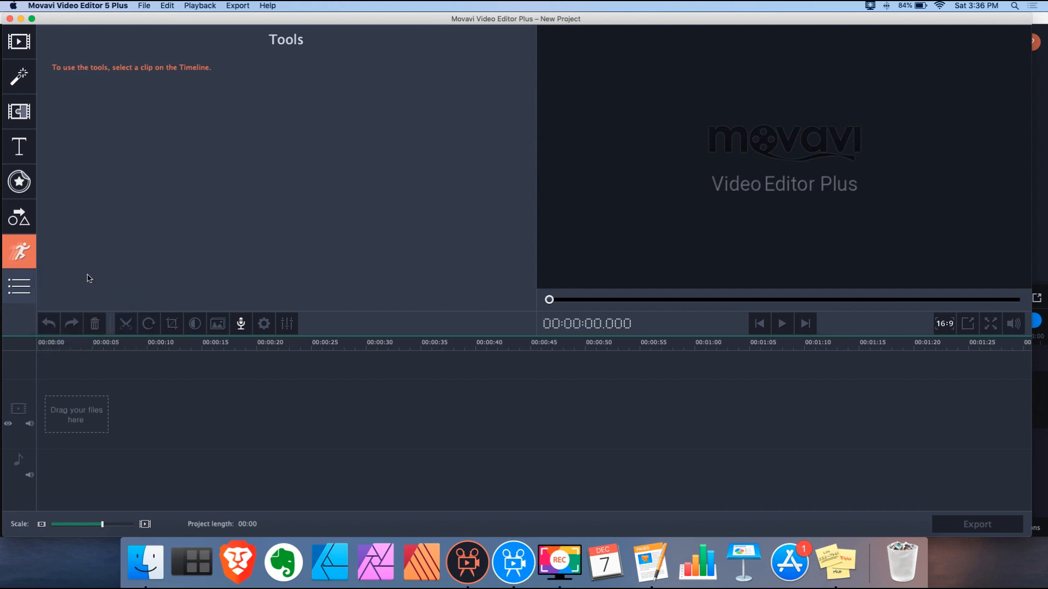
{"action": "left_click", "coordinate": [517, 563]}
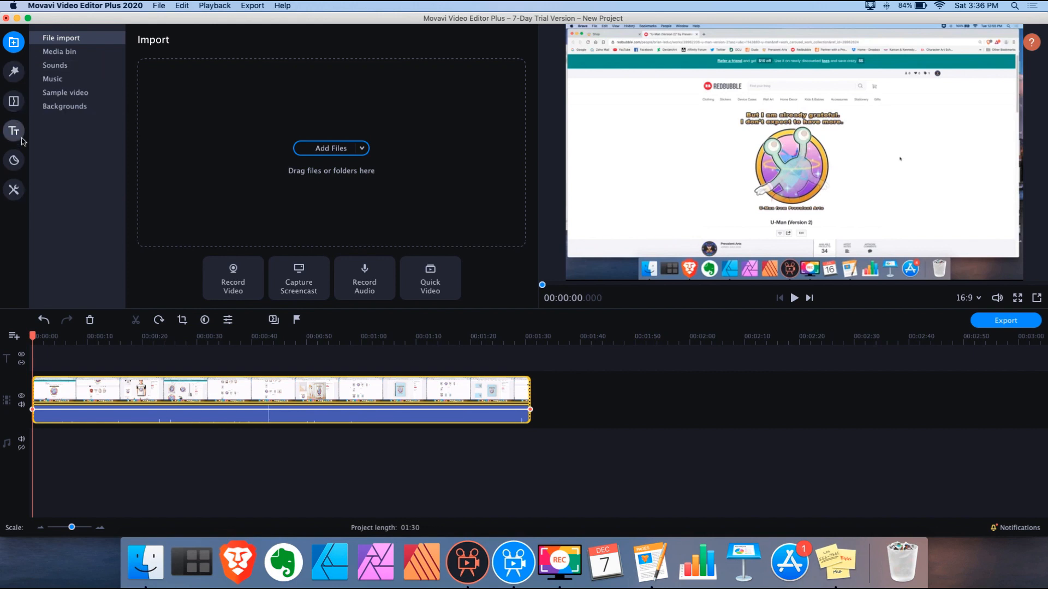
Open More tools, compare the Audio and Video tabs, and expand the Video and Audio editing lists
{"action": "left_click", "coordinate": [15, 192]}
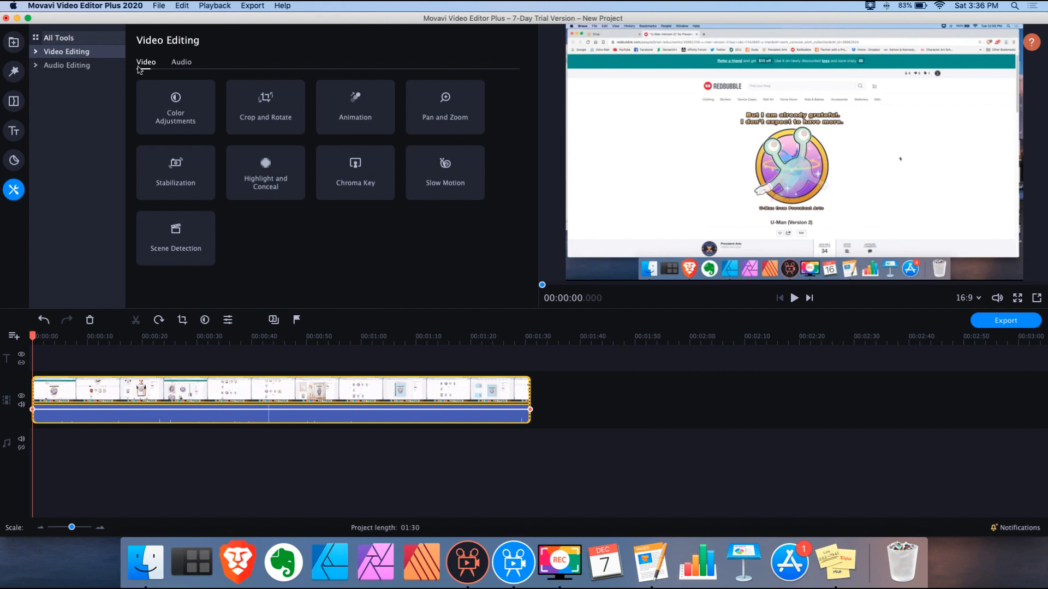
{"action": "left_click", "coordinate": [185, 69]}
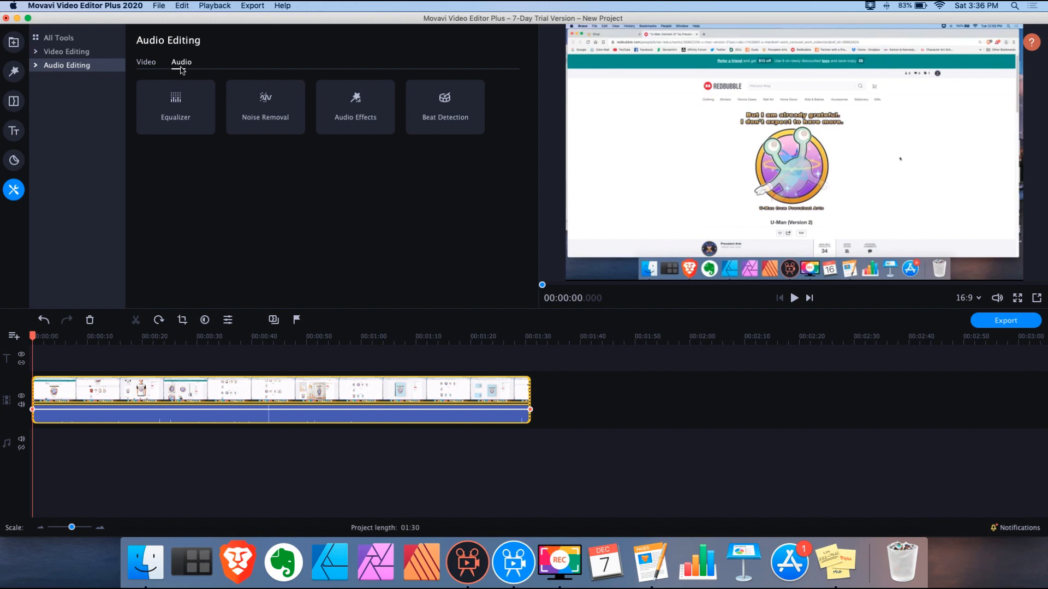
{"action": "left_click", "coordinate": [146, 64]}
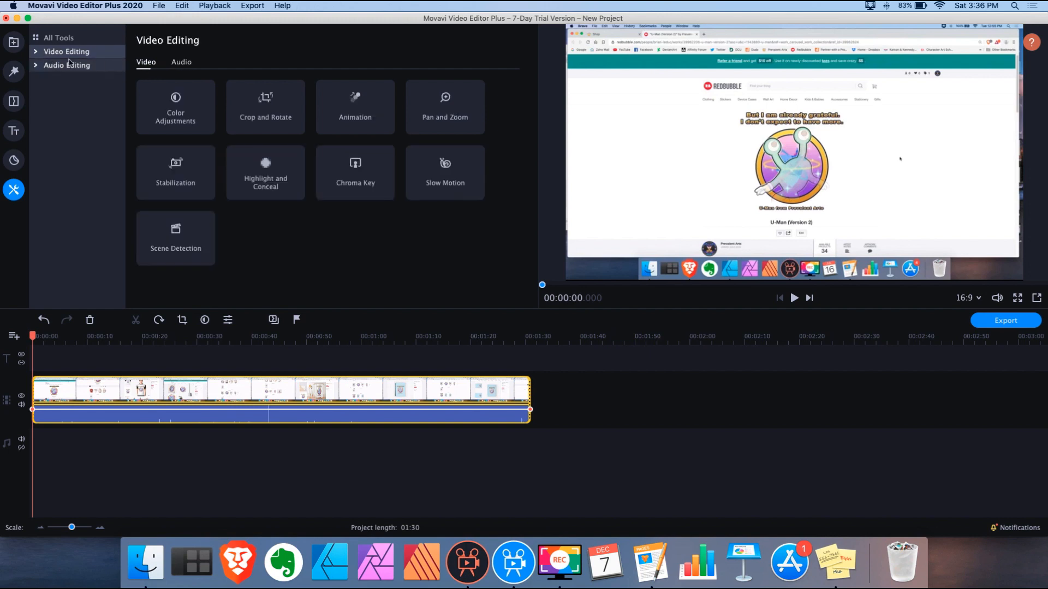
{"action": "left_click", "coordinate": [36, 52]}
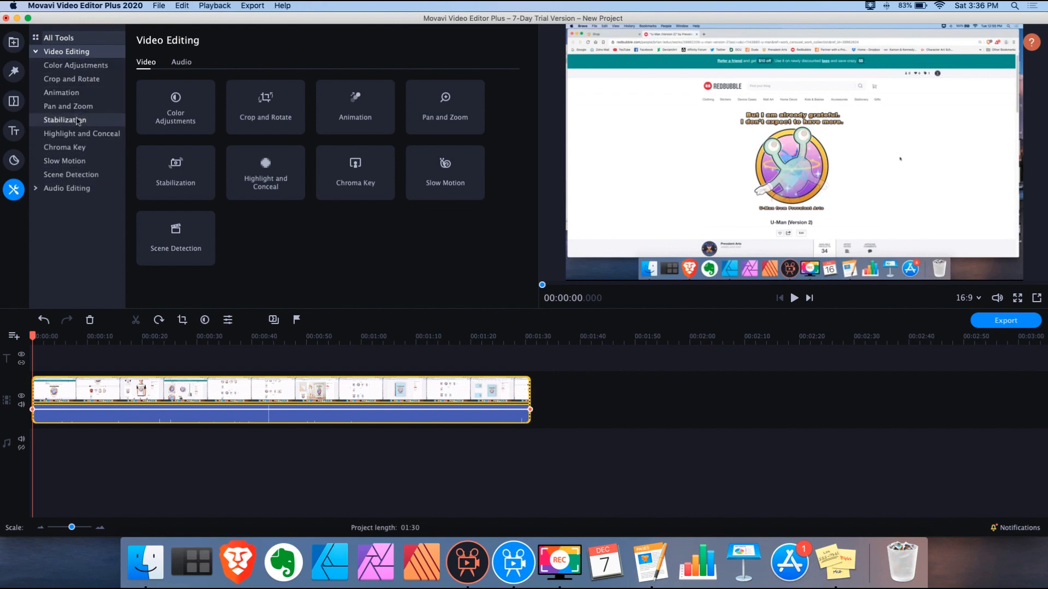
{"action": "left_click", "coordinate": [35, 53]}
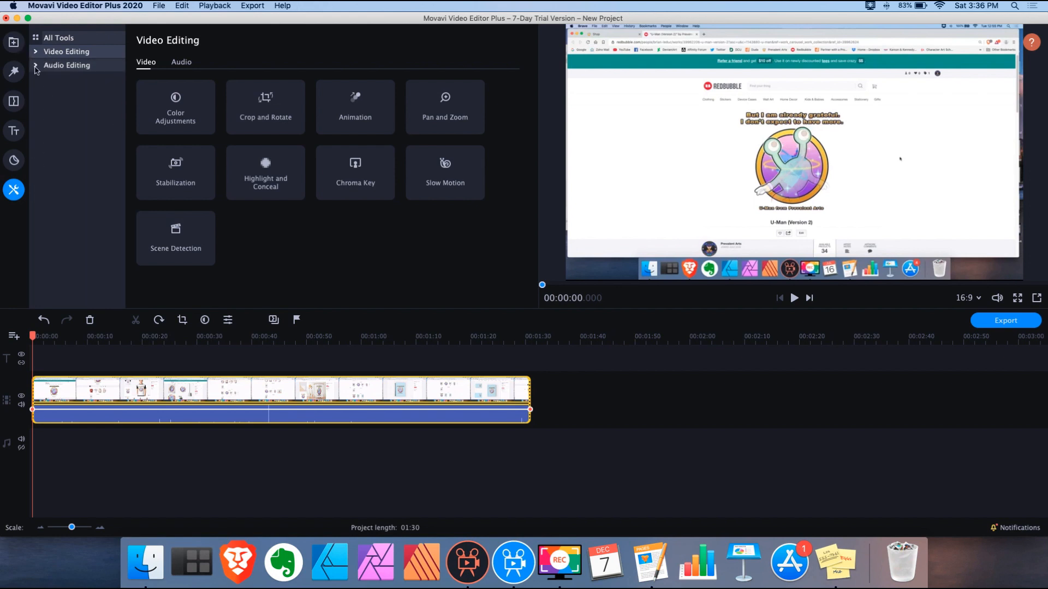
{"action": "left_click", "coordinate": [35, 68]}
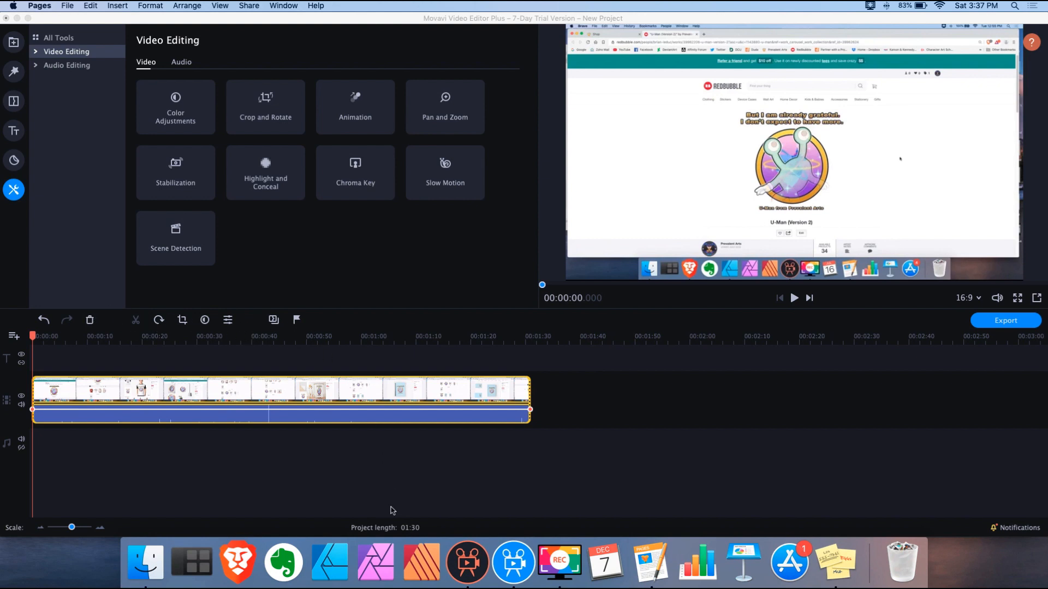
{"action": "left_click", "coordinate": [468, 562]}
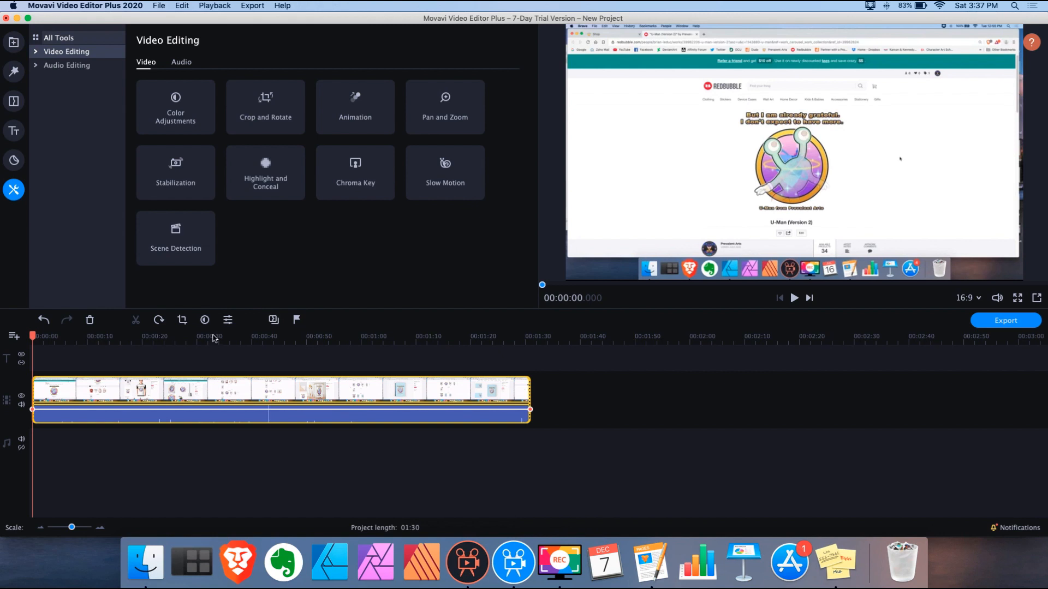
Return to File import in Movavi 2020, comparing it against the empty Movavi 5 Plus project
{"action": "left_click", "coordinate": [14, 42]}
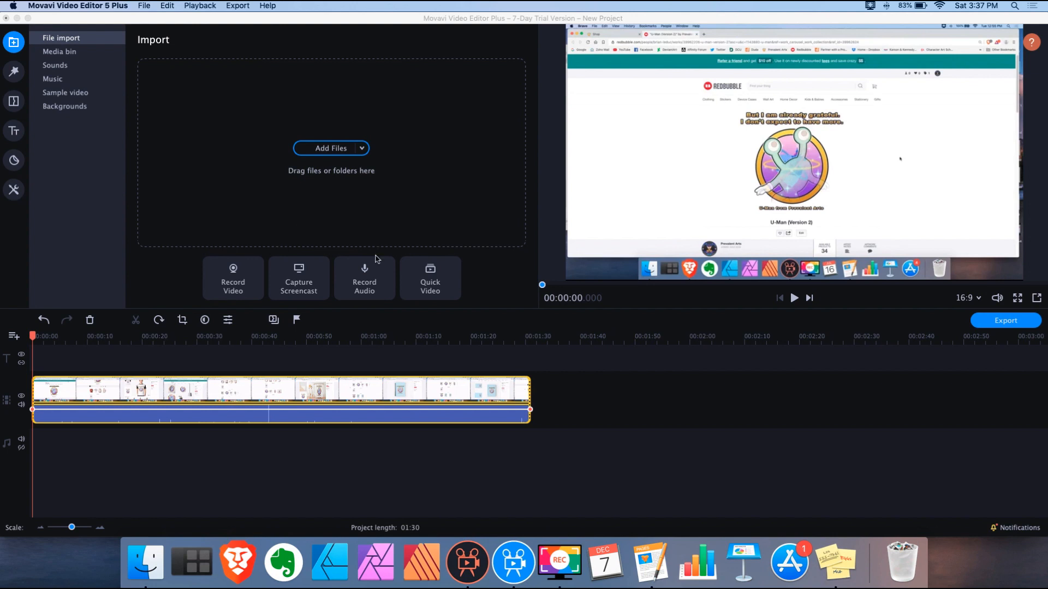
{"action": "left_click", "coordinate": [365, 282]}
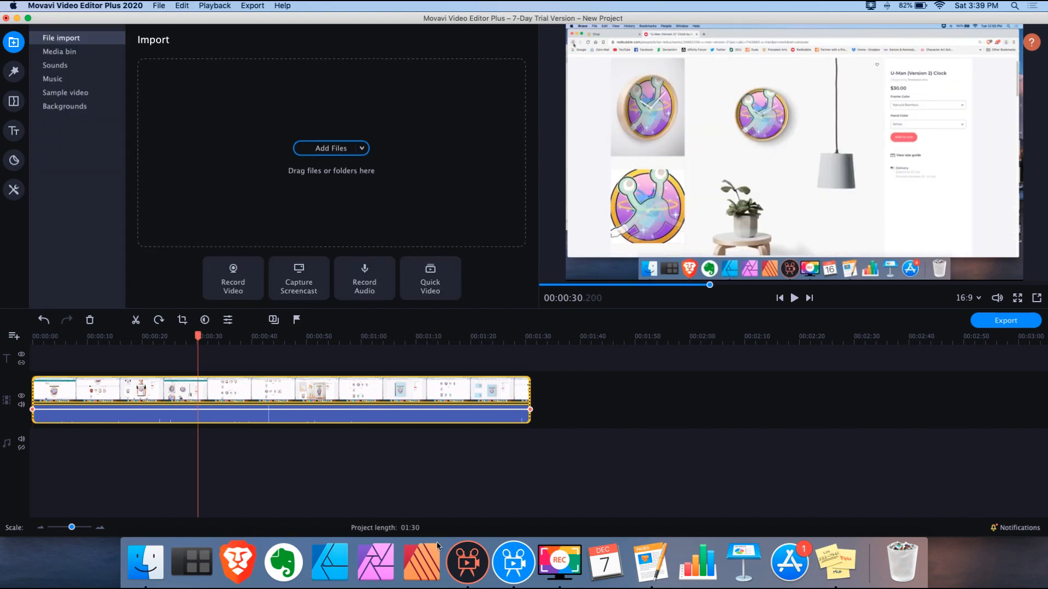
{"action": "left_click", "coordinate": [469, 567]}
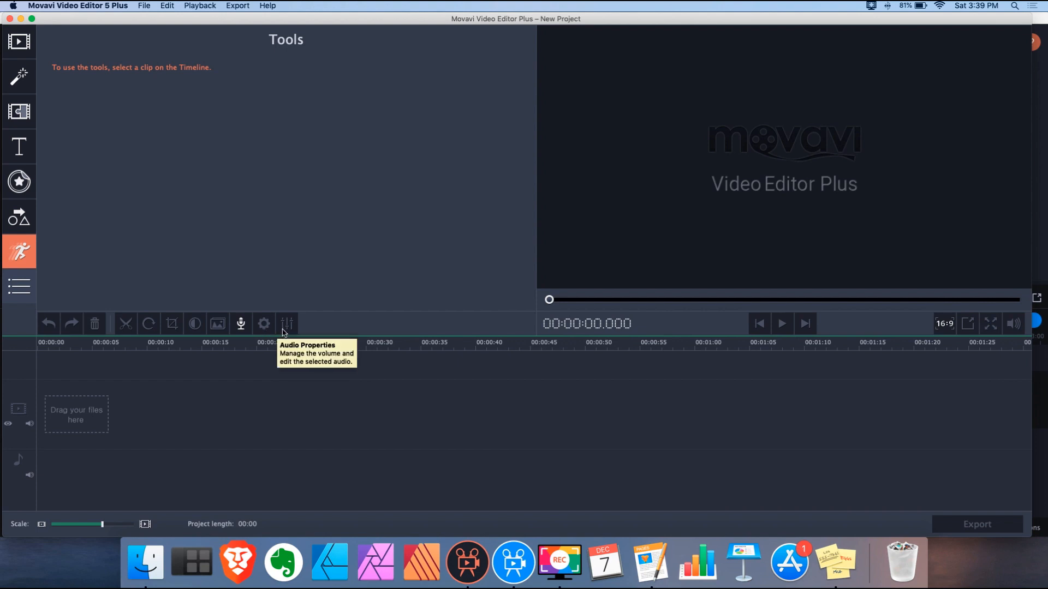
{"action": "left_click", "coordinate": [503, 556]}
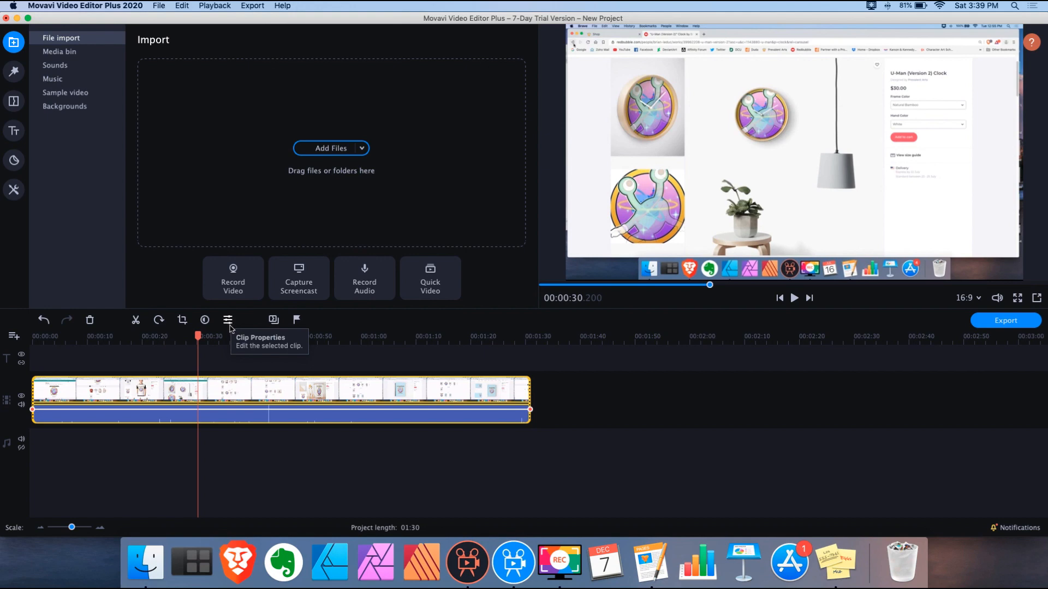
{"action": "left_click", "coordinate": [455, 560]}
{"action": "left_click", "coordinate": [514, 571]}
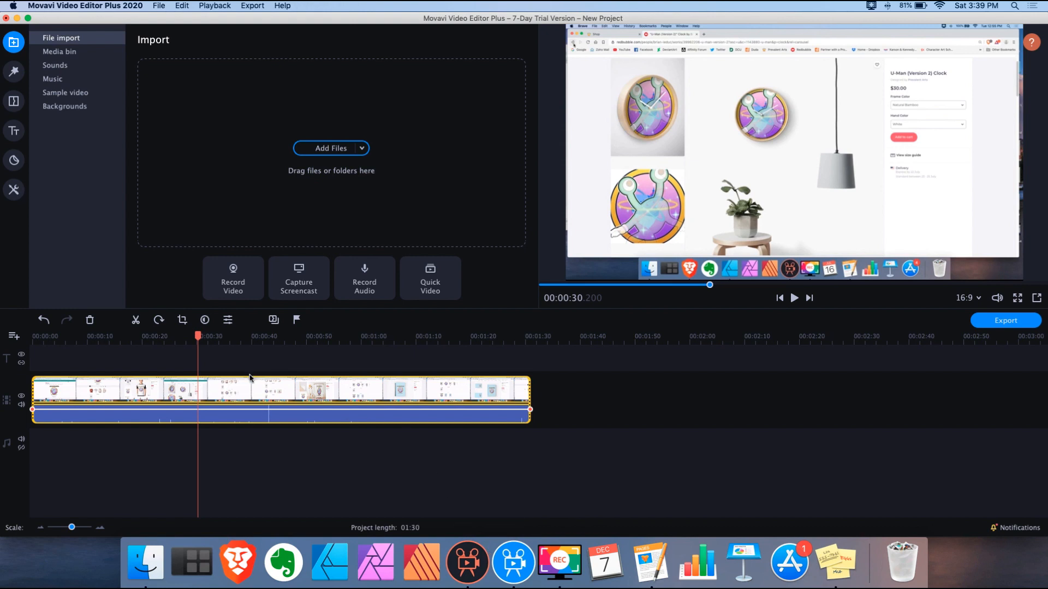
Inspect the screen recording's clip properties at about 00:39.9, then reopen the media bin
{"action": "left_click", "coordinate": [253, 391]}
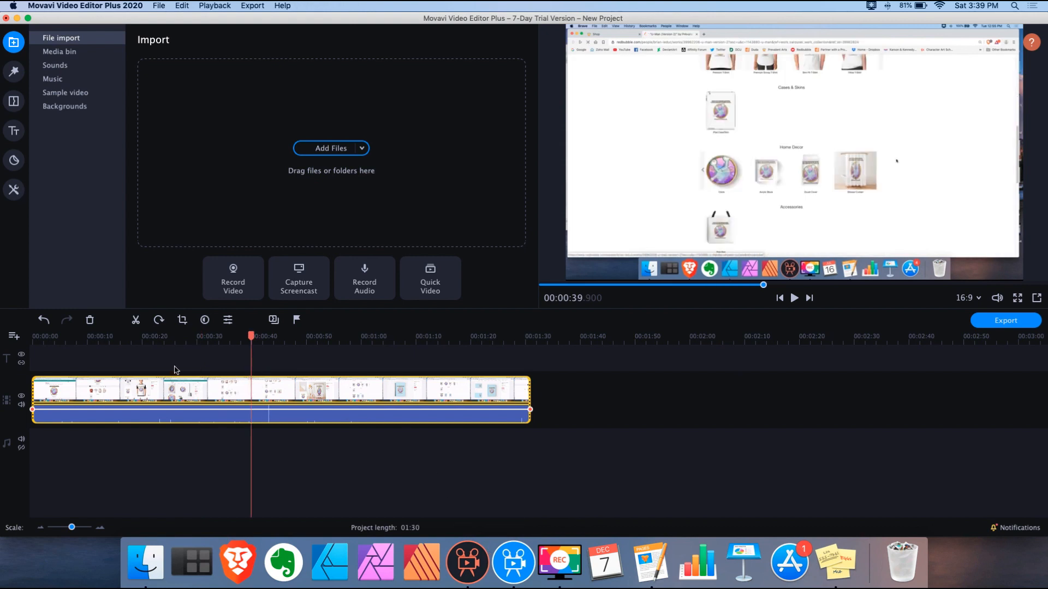
{"action": "left_click", "coordinate": [227, 321]}
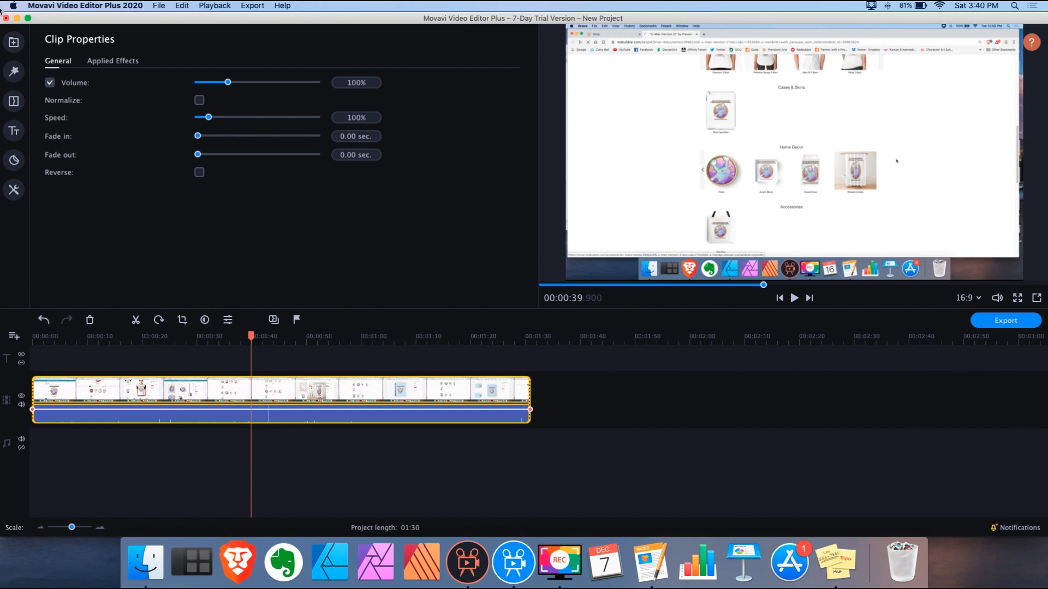
{"action": "left_click", "coordinate": [13, 43]}
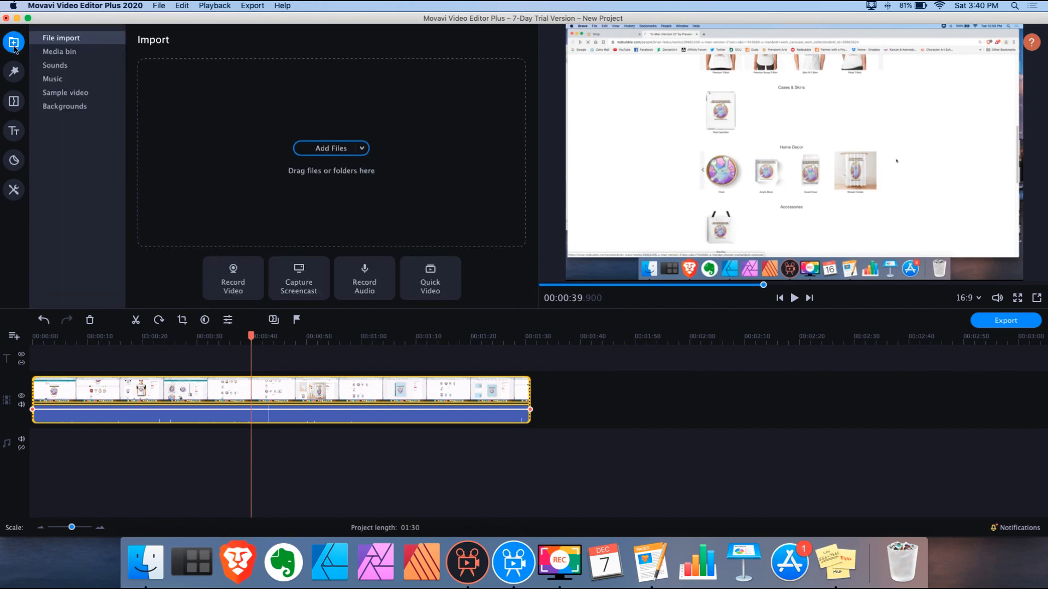
{"action": "left_click", "coordinate": [75, 52]}
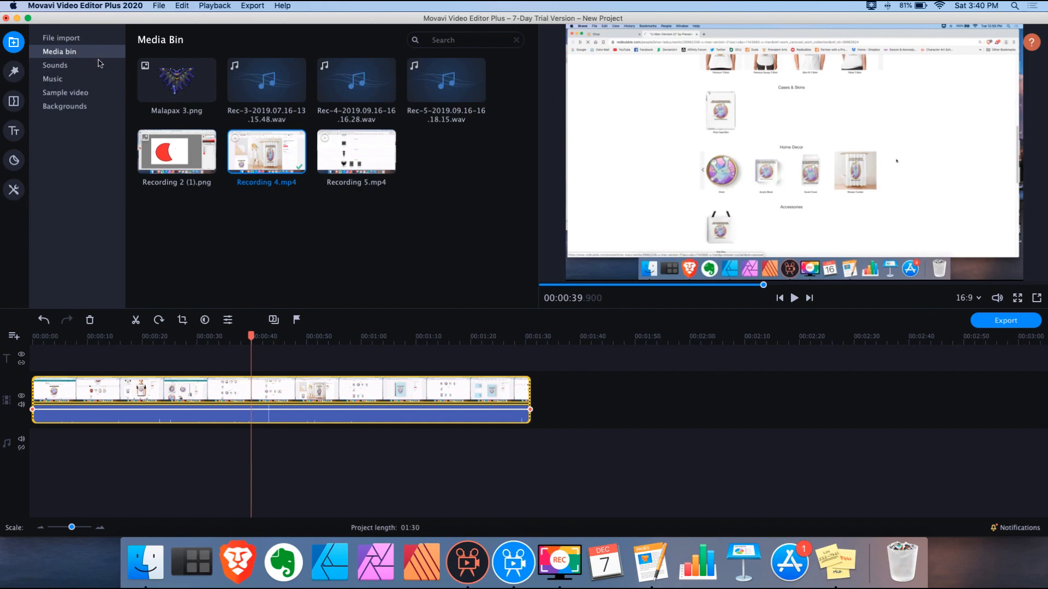
Place Malapax 3.png after the recording and open the image clip's properties
{"action": "left_click_drag", "start_coordinate": [188, 87], "coordinate": [600, 403]}
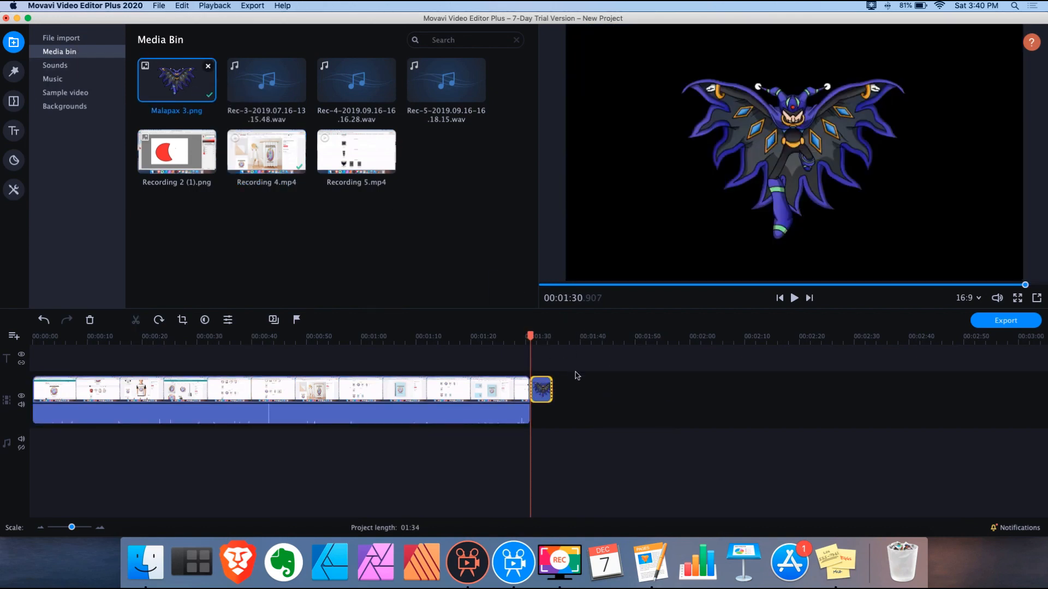
{"action": "left_click", "coordinate": [544, 337]}
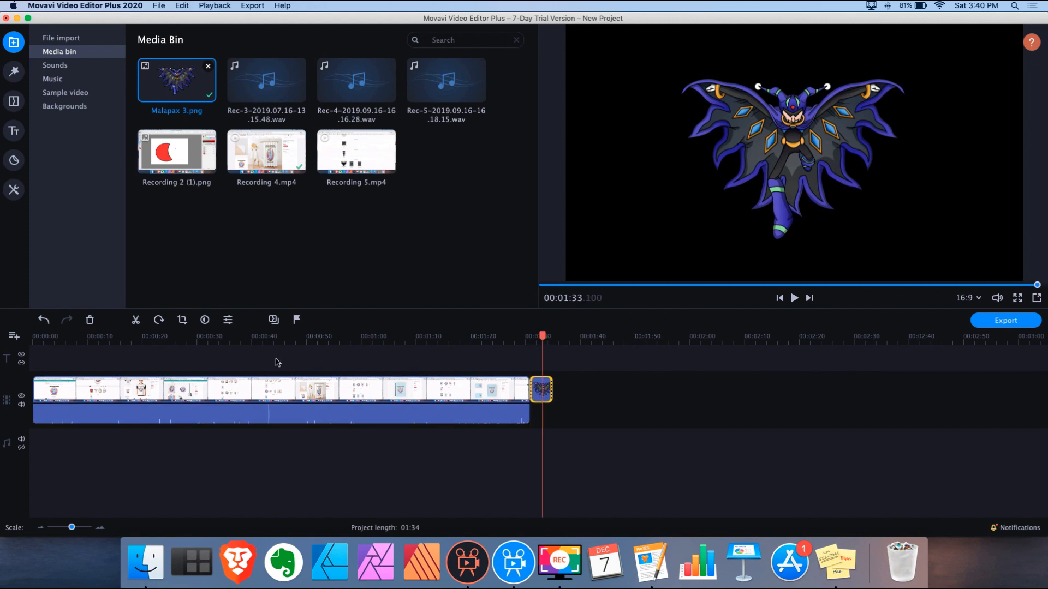
{"action": "left_click", "coordinate": [228, 321]}
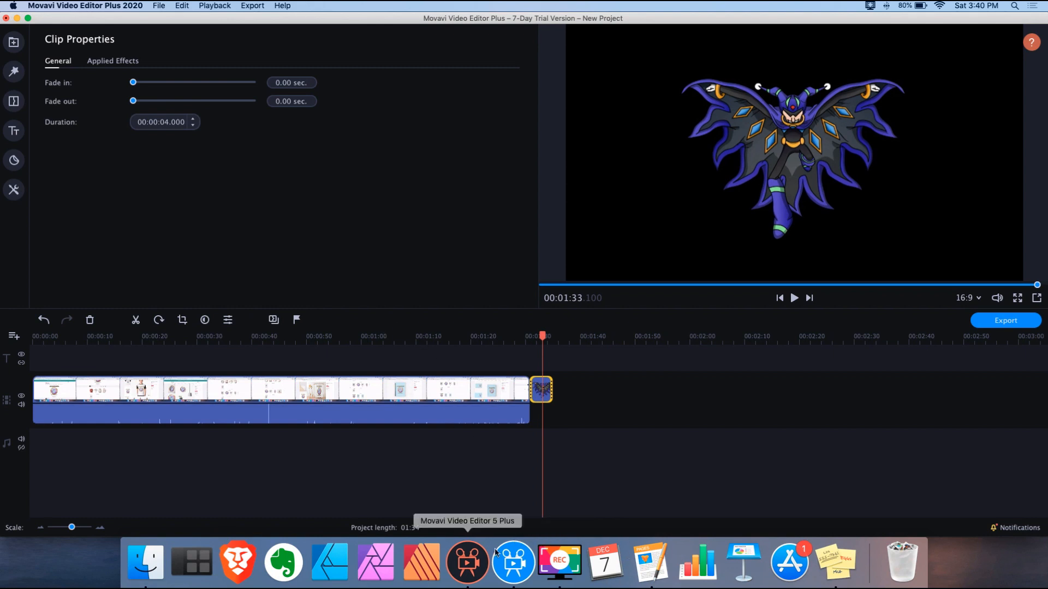
{"action": "left_click", "coordinate": [466, 554]}
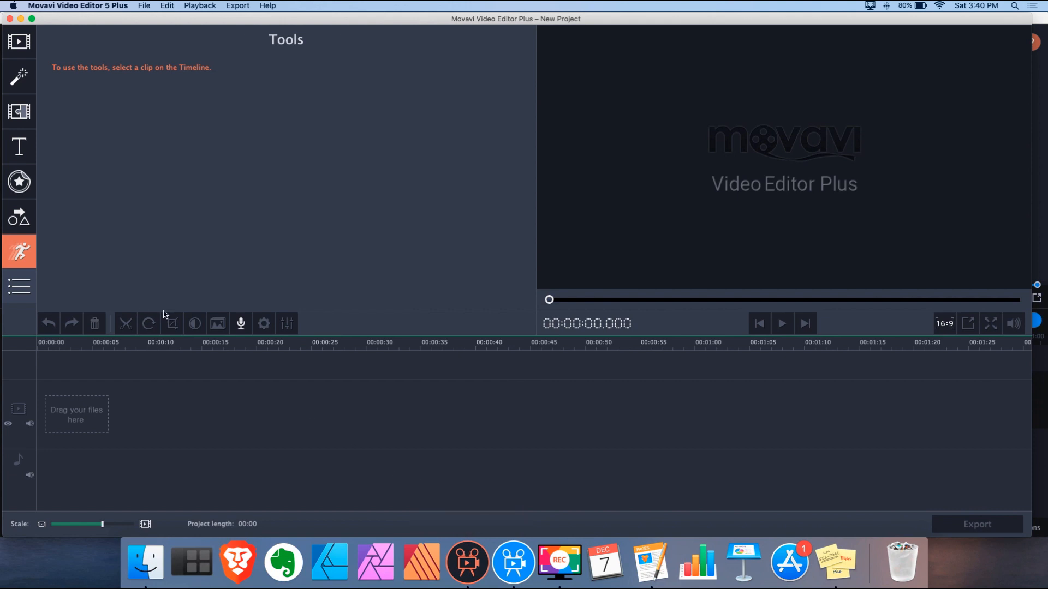
Drag file001243.png from Finder onto the 5 Plus timeline and open the beach clip's properties
{"action": "left_click", "coordinate": [156, 562]}
{"action": "left_click_drag", "start_coordinate": [1026, 284], "coordinate": [177, 425]}
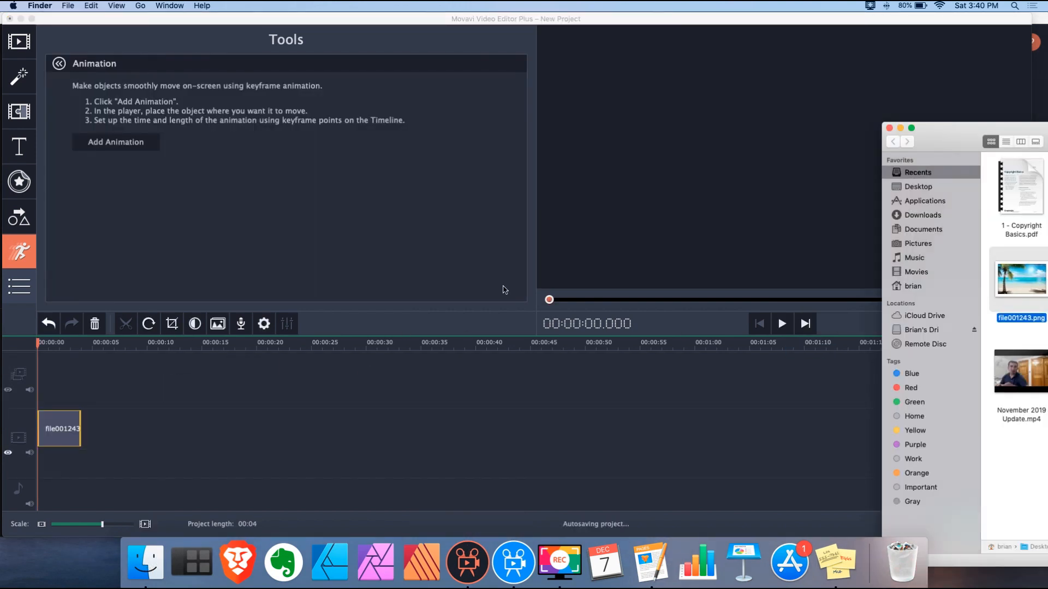
{"action": "left_click", "coordinate": [889, 128]}
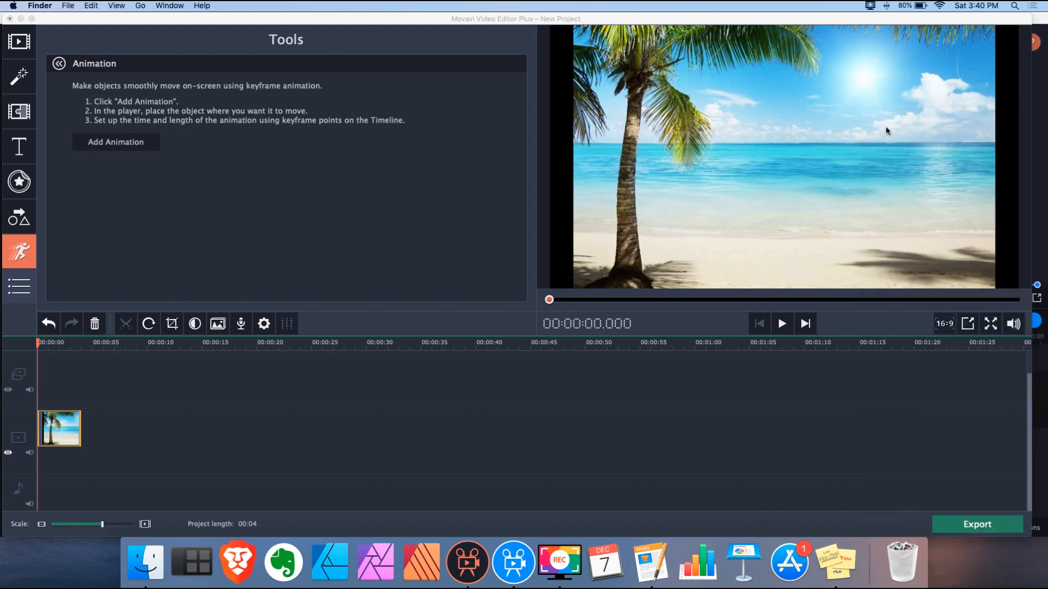
{"action": "left_click", "coordinate": [26, 432]}
{"action": "left_click", "coordinate": [69, 429]}
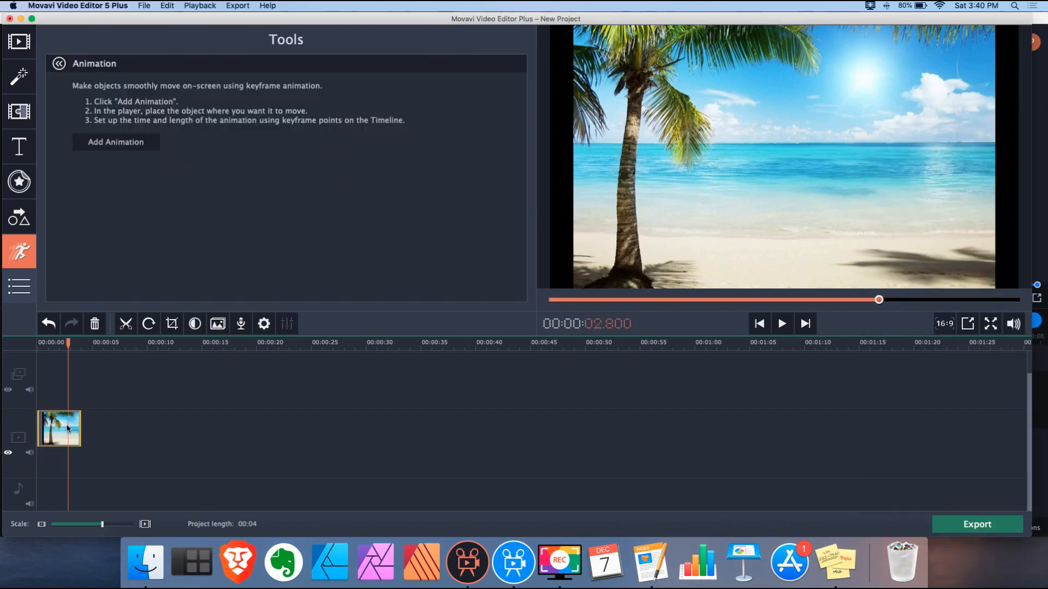
{"action": "left_click", "coordinate": [19, 41]}
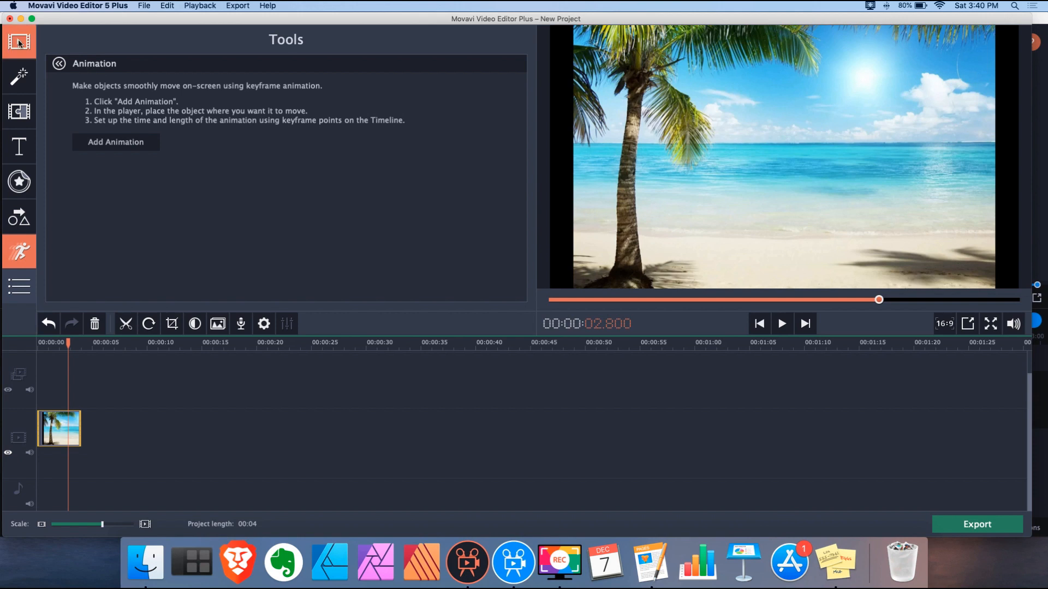
{"action": "left_click", "coordinate": [265, 327]}
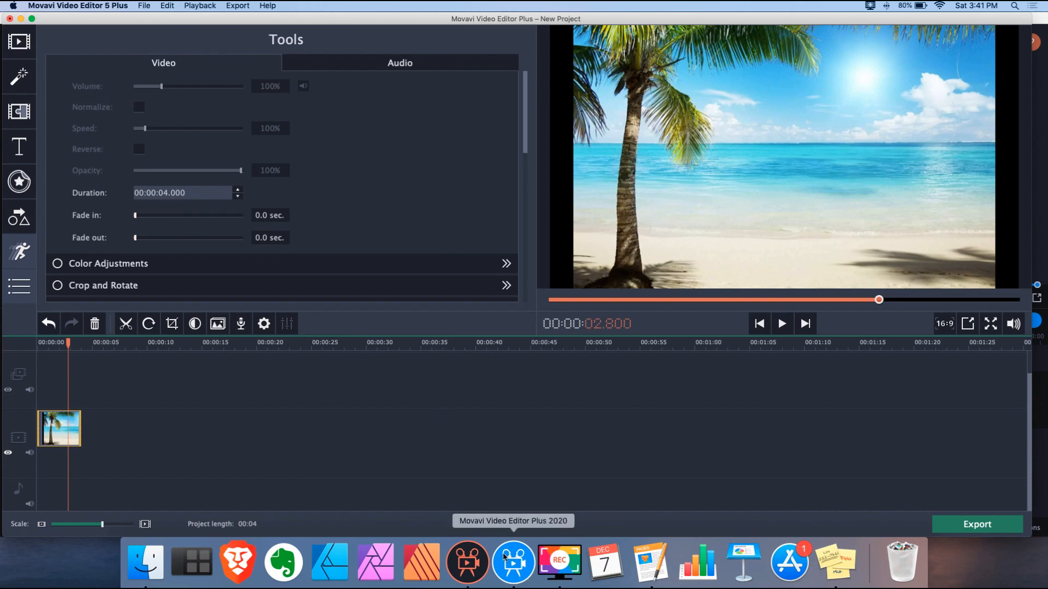
{"action": "left_click", "coordinate": [508, 555]}
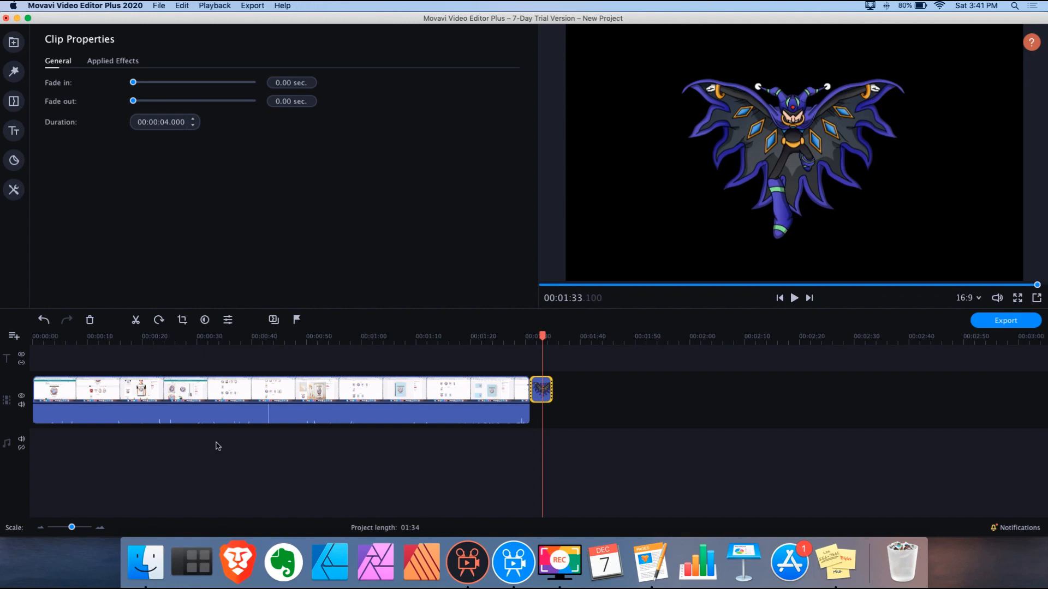
Add the Rec-3 .wav recording to the audio track and open its clip properties
{"action": "left_click", "coordinate": [218, 446]}
{"action": "left_click", "coordinate": [18, 50]}
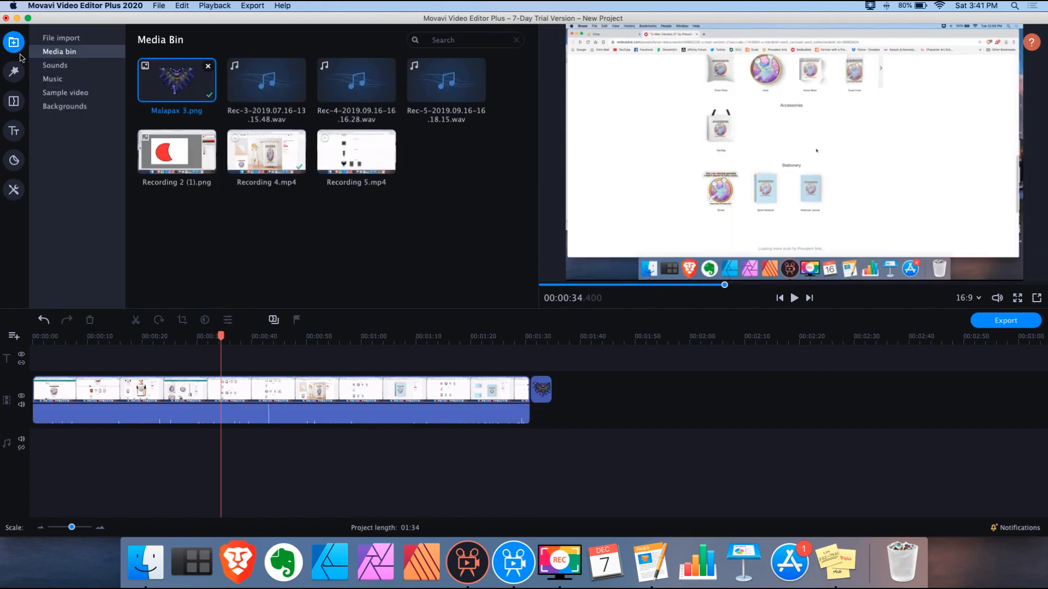
{"action": "left_click_drag", "start_coordinate": [268, 87], "coordinate": [604, 391]}
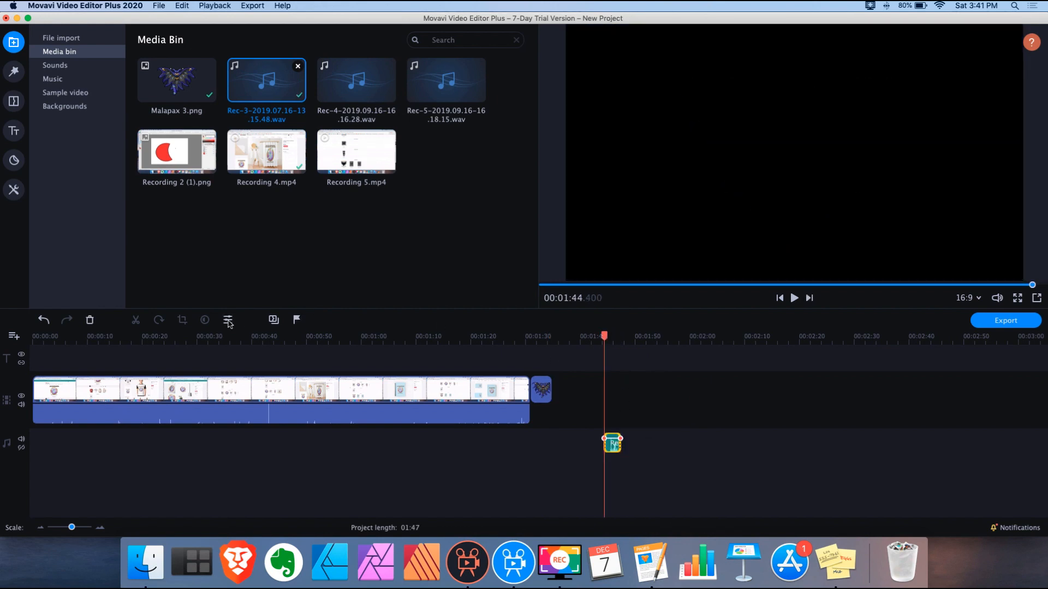
{"action": "left_click", "coordinate": [228, 321]}
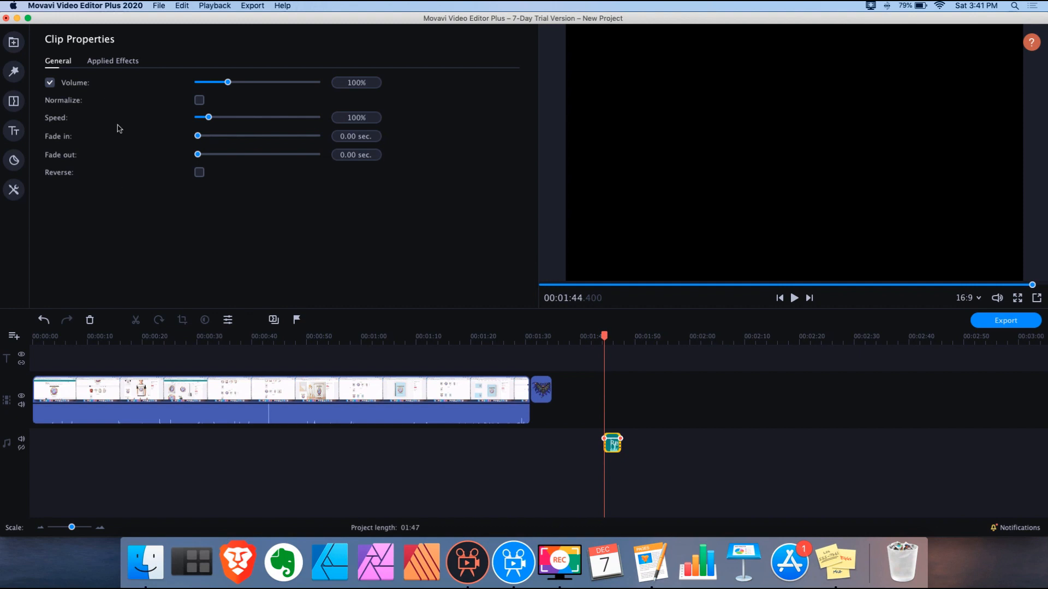
Select and delete all timeline clips, then undo the deletion
{"action": "left_click_drag", "start_coordinate": [648, 469], "coordinate": [284, 349]}
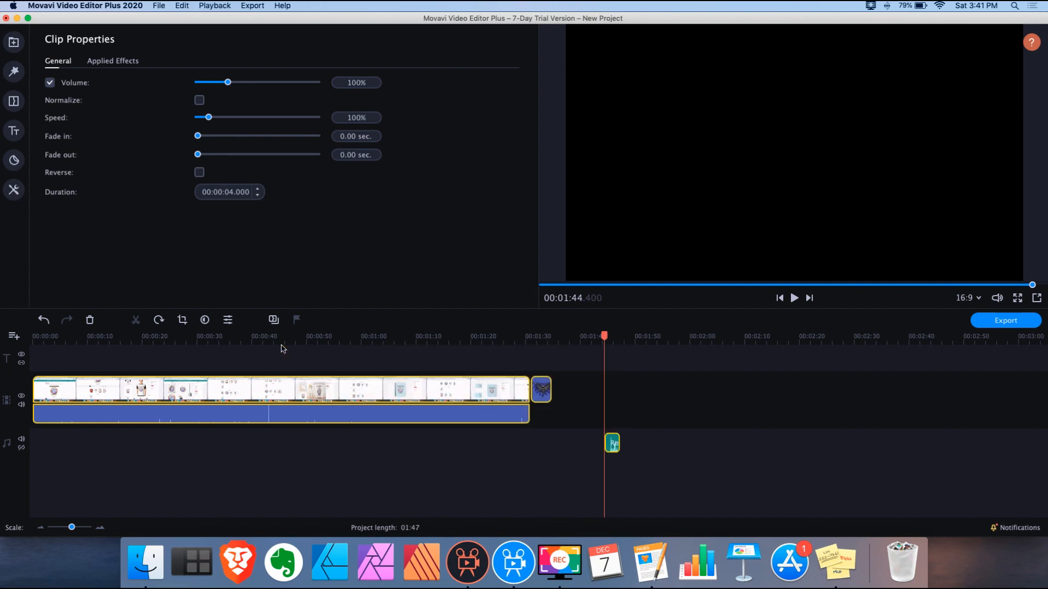
{"action": "key", "text": "Delete"}
{"action": "key", "text": "super+z"}
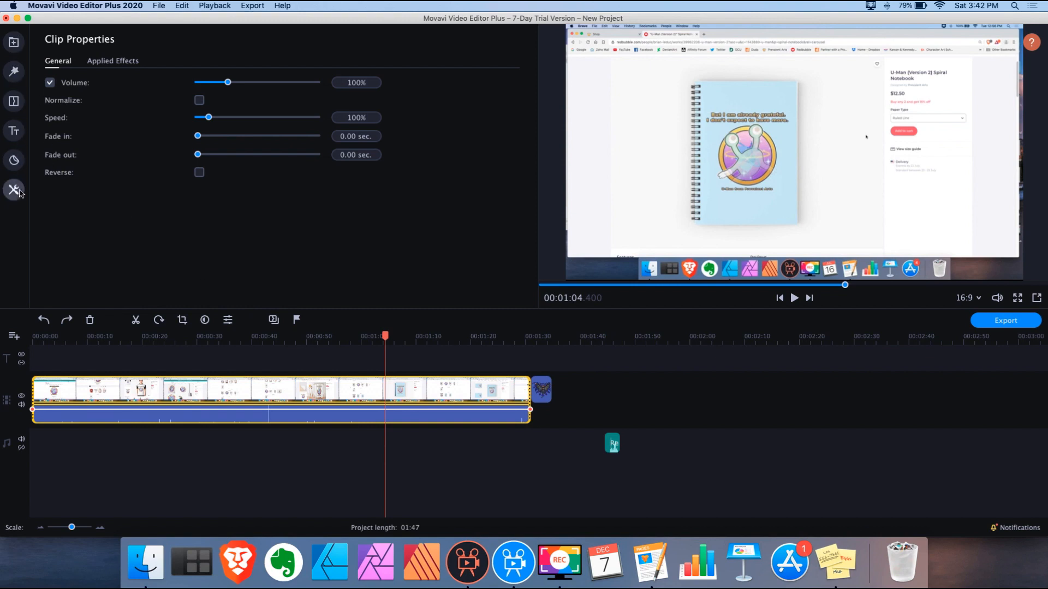
Open the editing tools and compare the Audio and Video tabs
{"action": "left_click", "coordinate": [16, 194]}
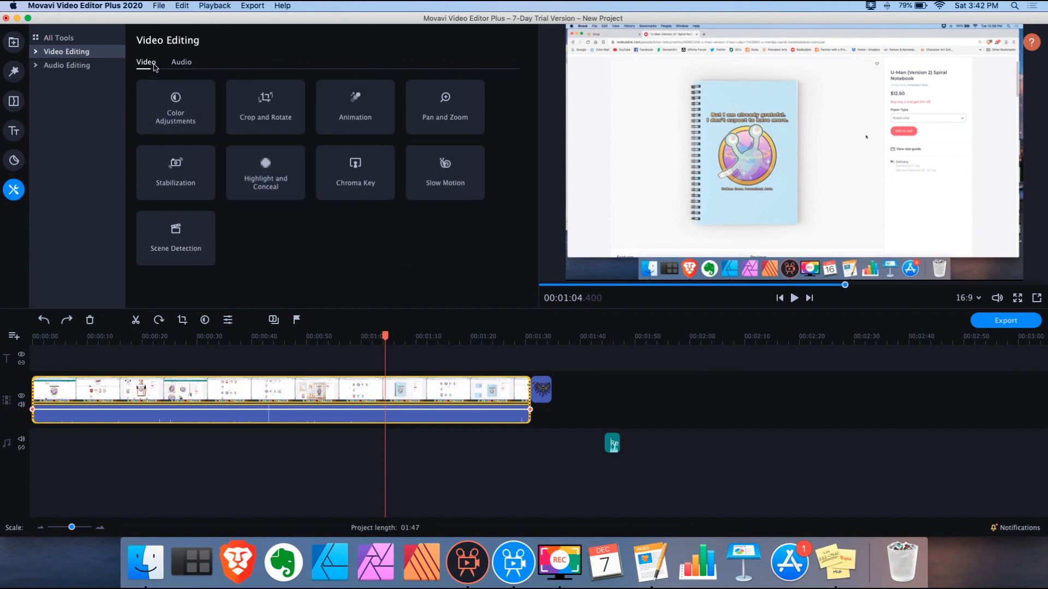
{"action": "left_click", "coordinate": [182, 62]}
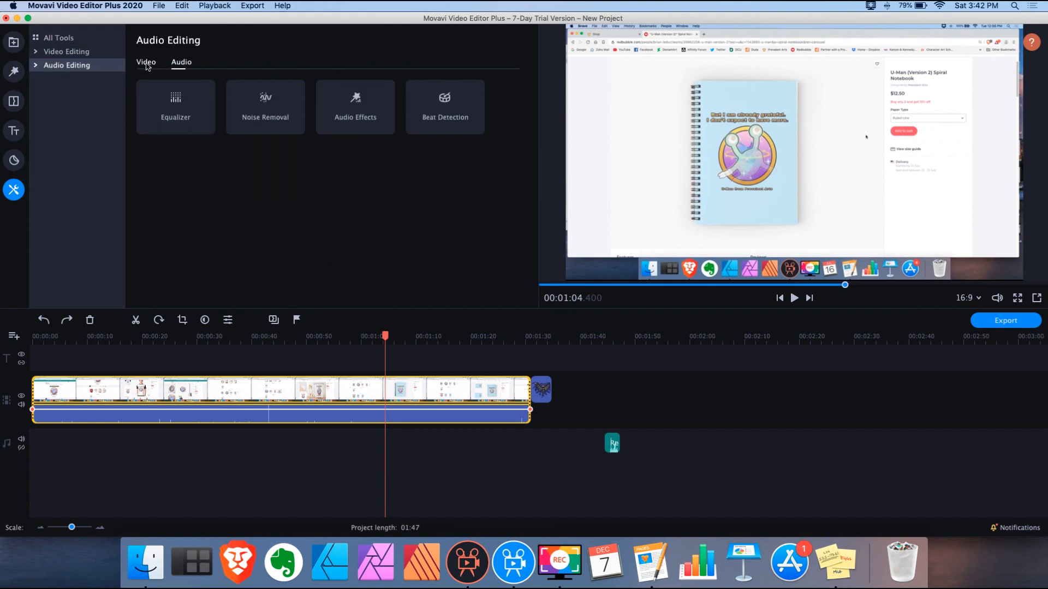
{"action": "left_click", "coordinate": [146, 62]}
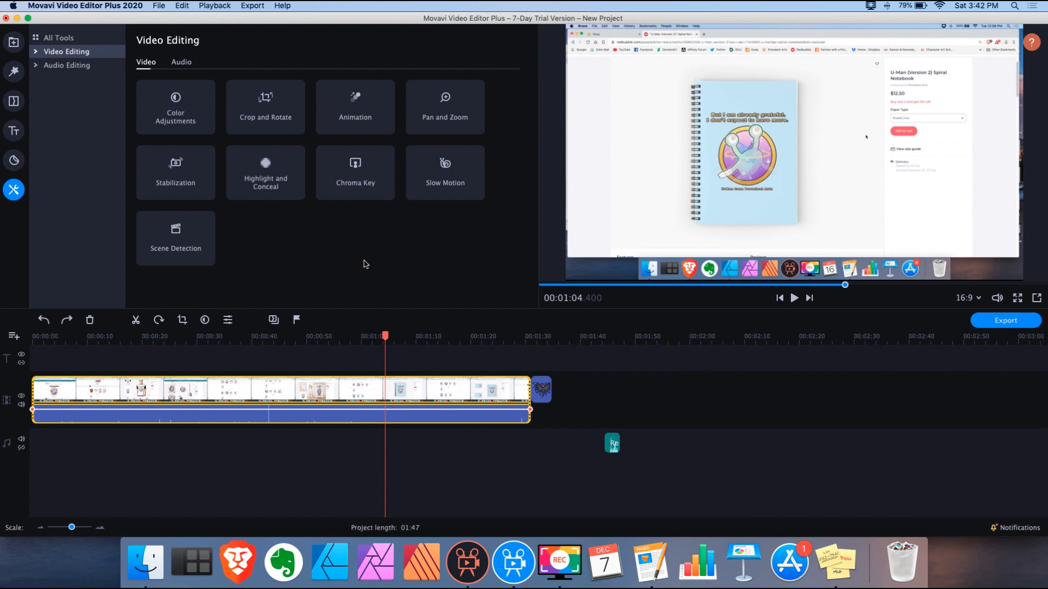
{"action": "left_click", "coordinate": [228, 320]}
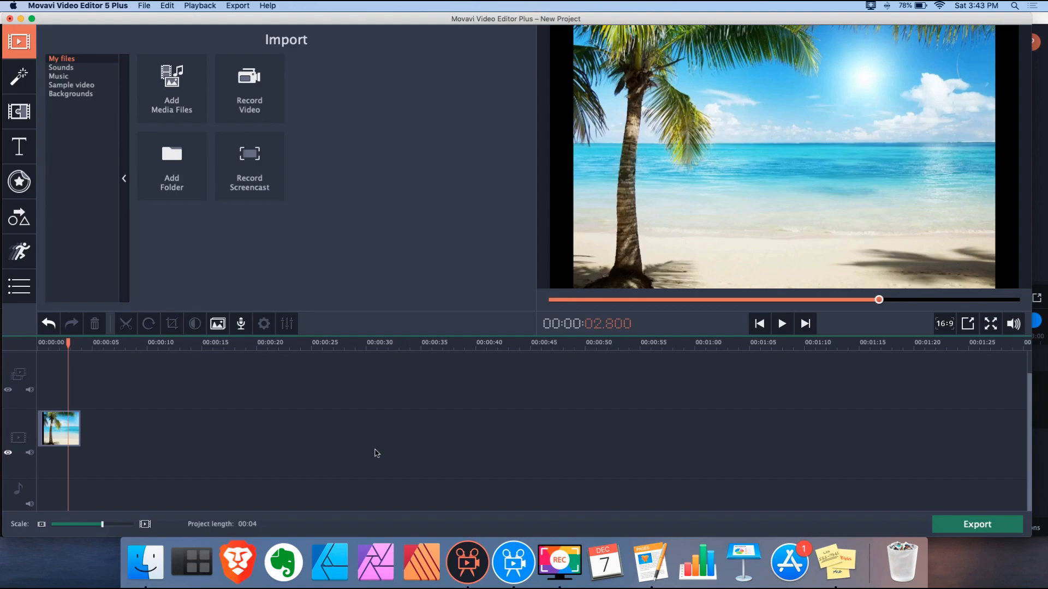
Browse the Stickers and Callouts galleries in 5 Plus, then switch back to Movavi 2020
{"action": "left_click", "coordinate": [19, 182]}
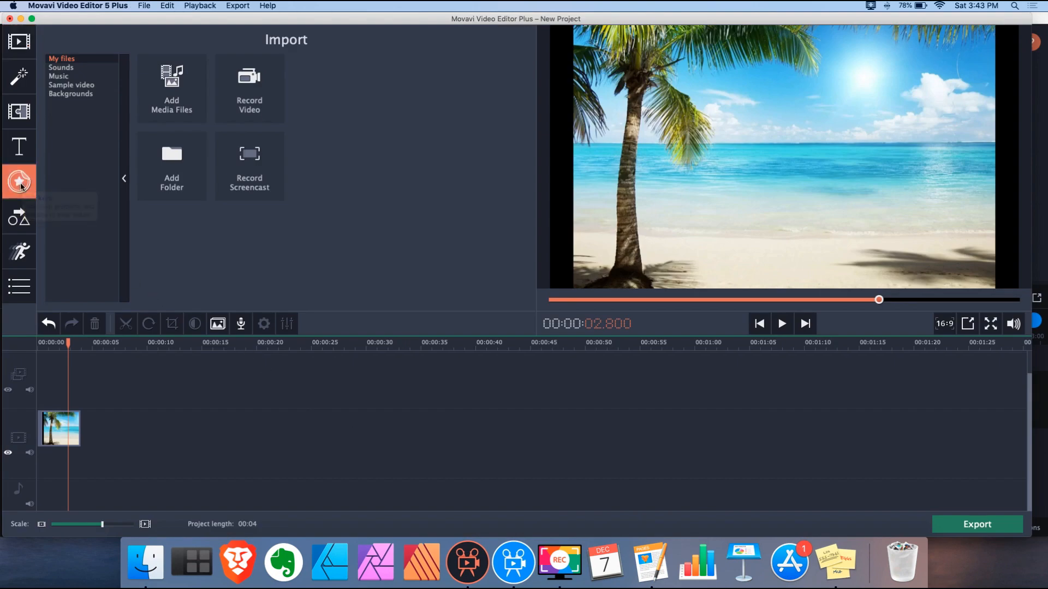
{"action": "left_click", "coordinate": [28, 228]}
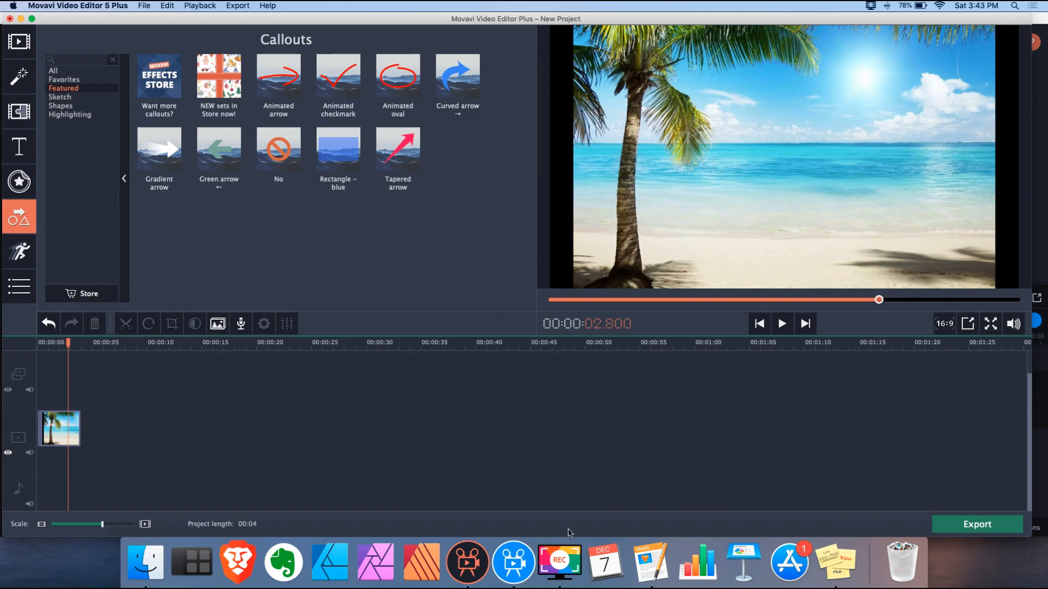
{"action": "left_click", "coordinate": [514, 562]}
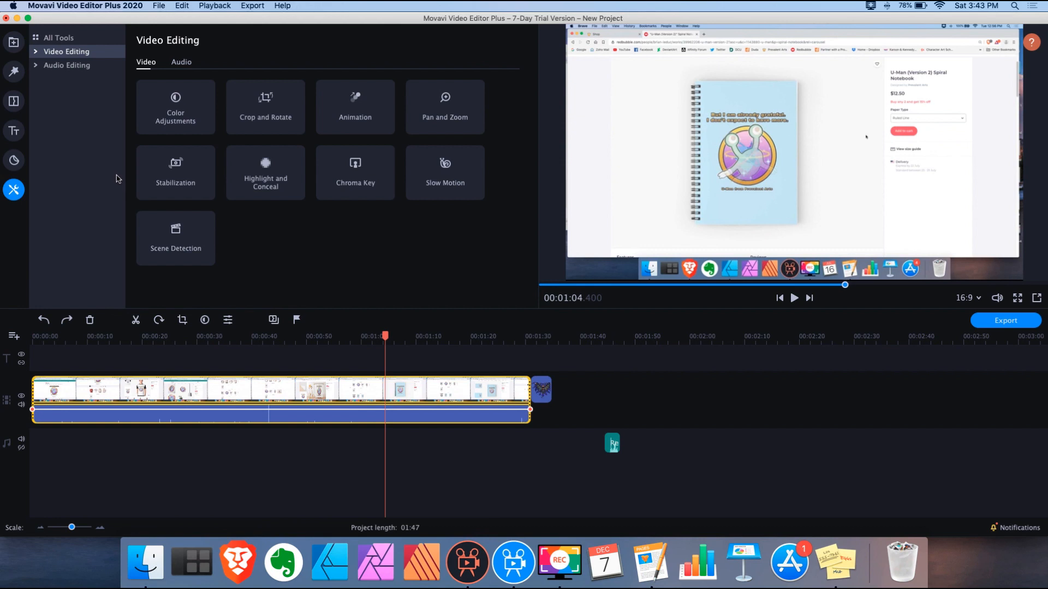
Apply the Broken lens filter to the screen-recording clip in Plus 2020
{"action": "left_click", "coordinate": [18, 164]}
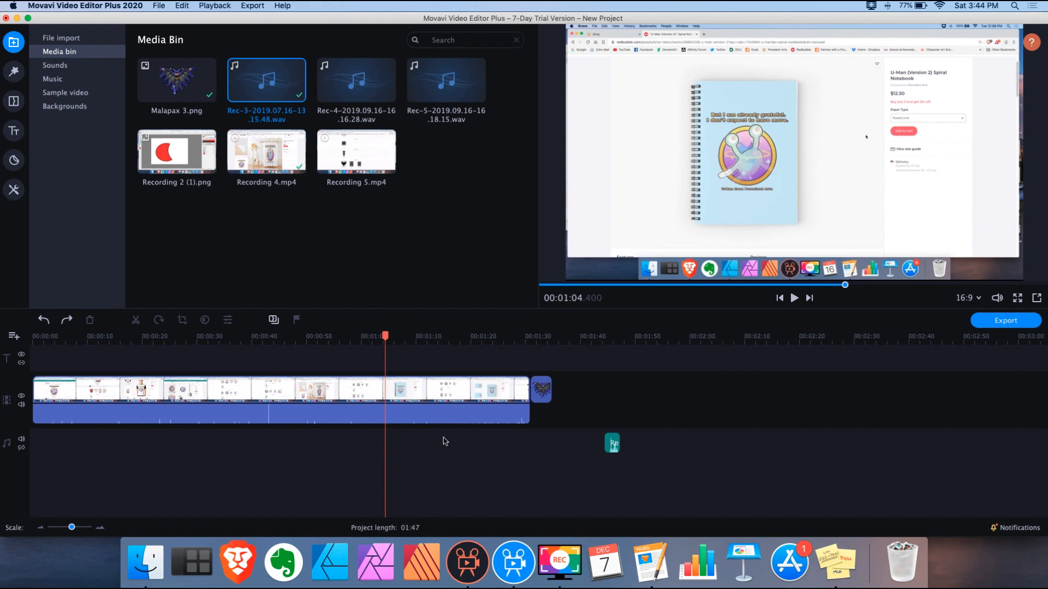
{"action": "left_click", "coordinate": [13, 73]}
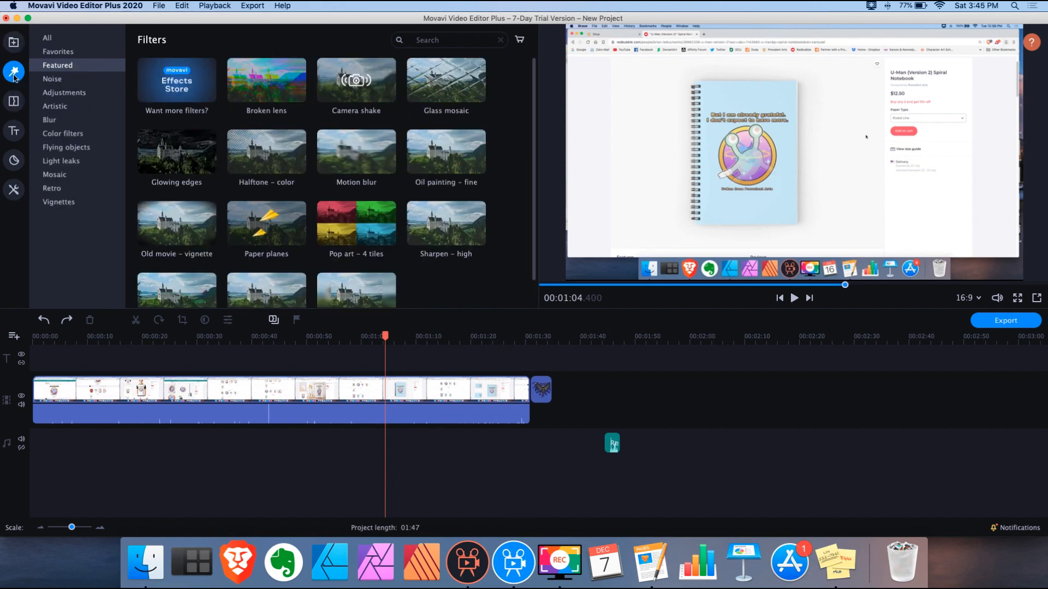
{"action": "left_click_drag", "start_coordinate": [273, 83], "coordinate": [346, 396]}
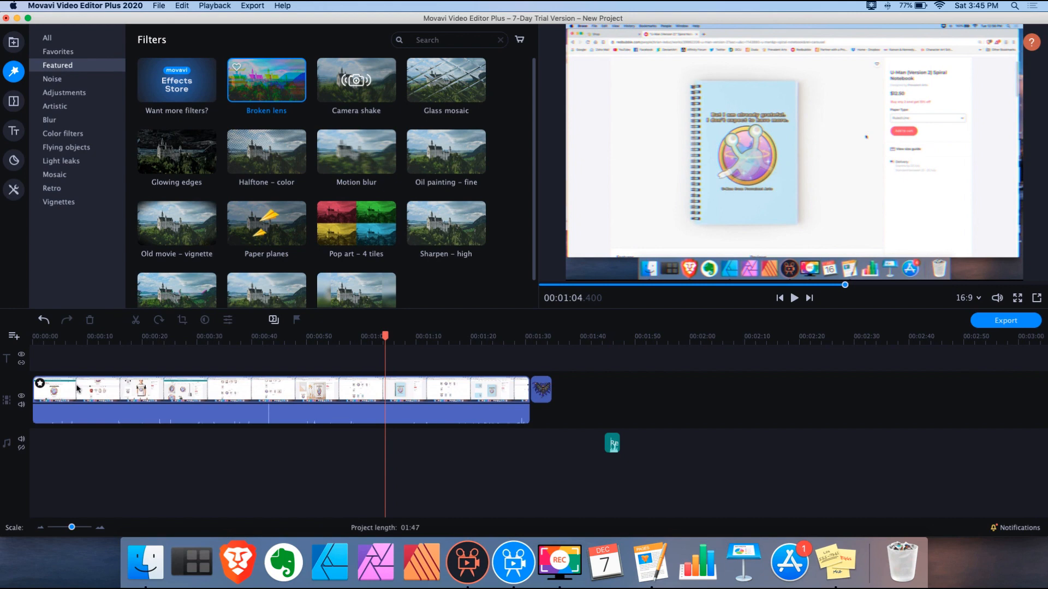
Preview the Broken lens effect from about 0:32, check the clip's applied effects, then switch to 5 Plus
{"action": "left_click", "coordinate": [213, 337]}
{"action": "key", "text": "space"}
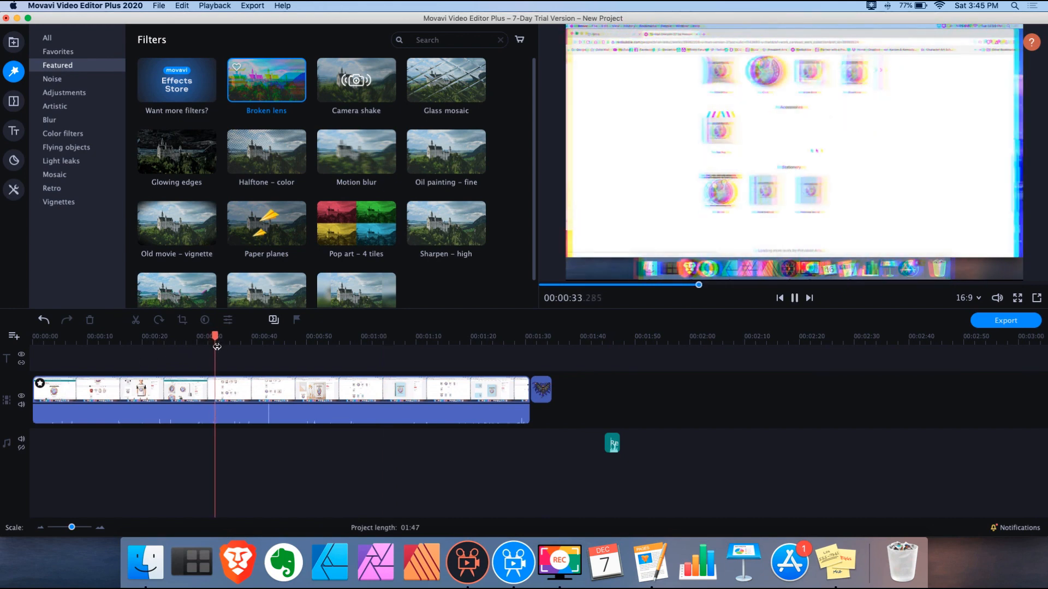
{"action": "key", "text": "space"}
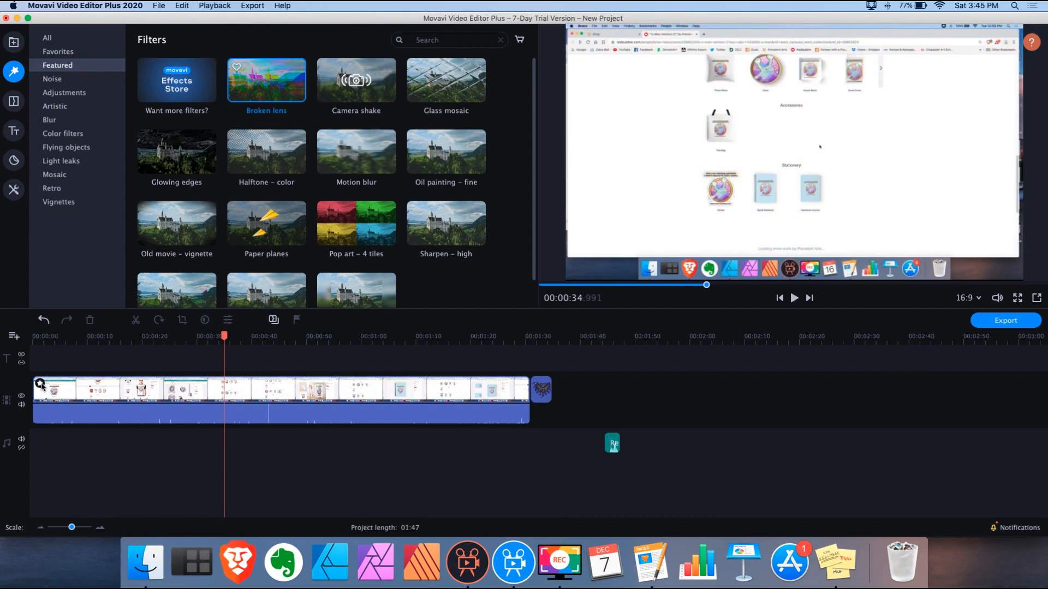
{"action": "left_click", "coordinate": [41, 384]}
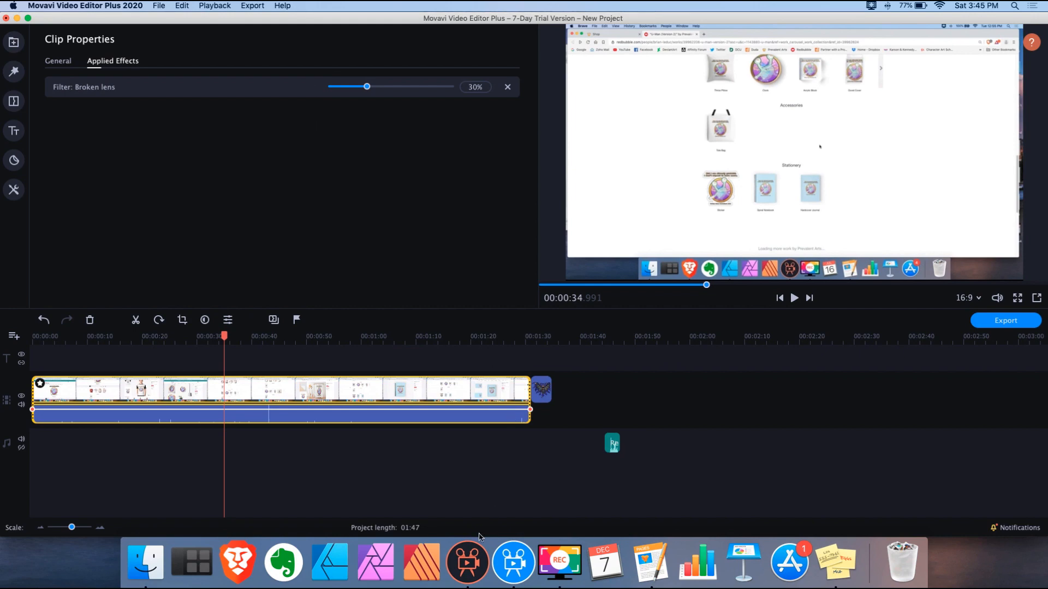
{"action": "left_click", "coordinate": [476, 558]}
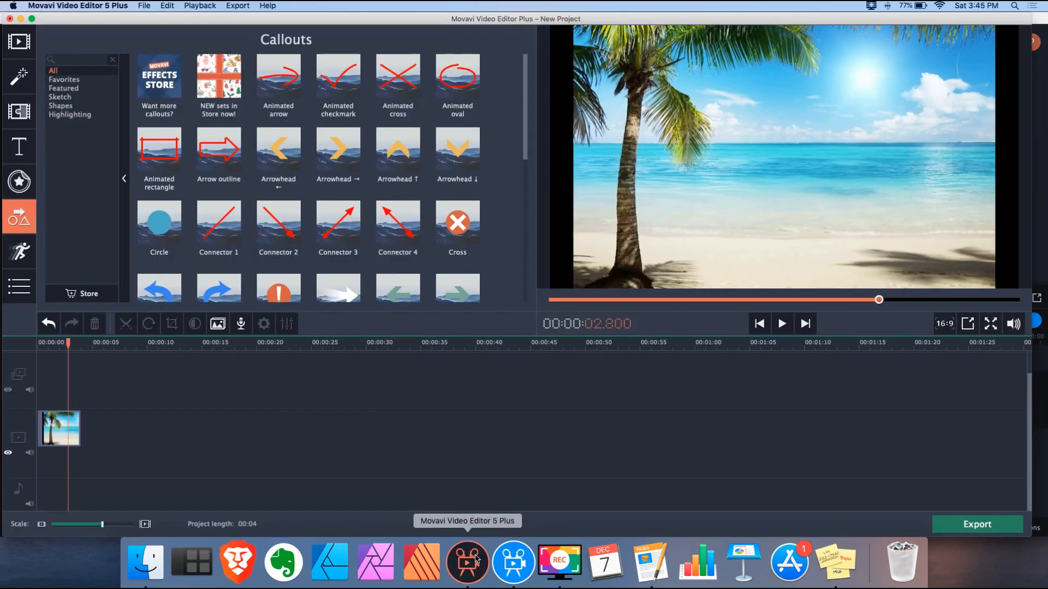
Drop the Glass mosaic filter onto the beach clip in 5 Plus, check it, then return to Plus 2020
{"action": "left_click", "coordinate": [19, 75]}
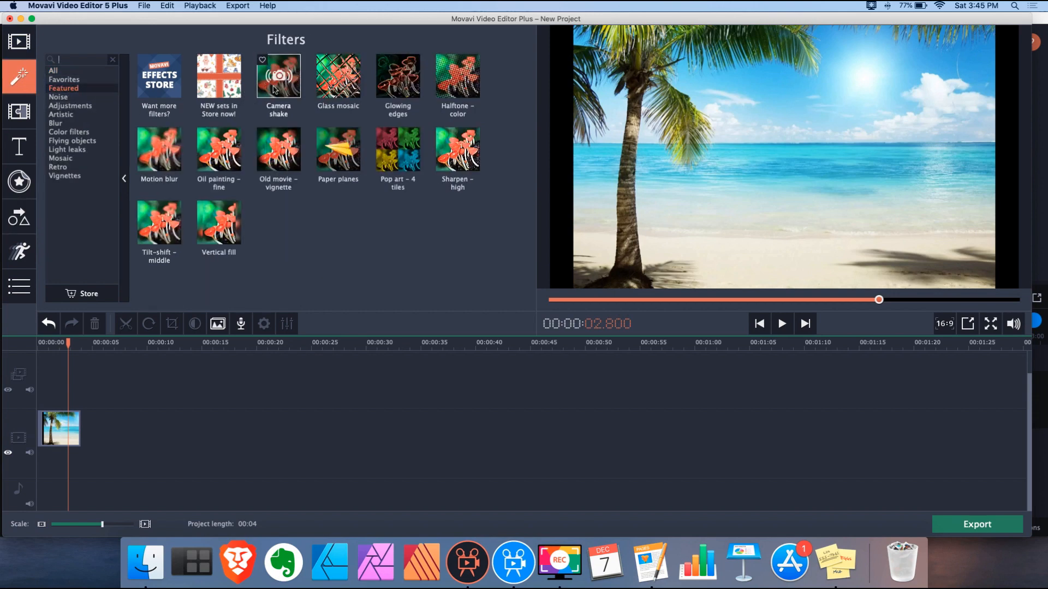
{"action": "left_click_drag", "start_coordinate": [334, 107], "coordinate": [66, 431]}
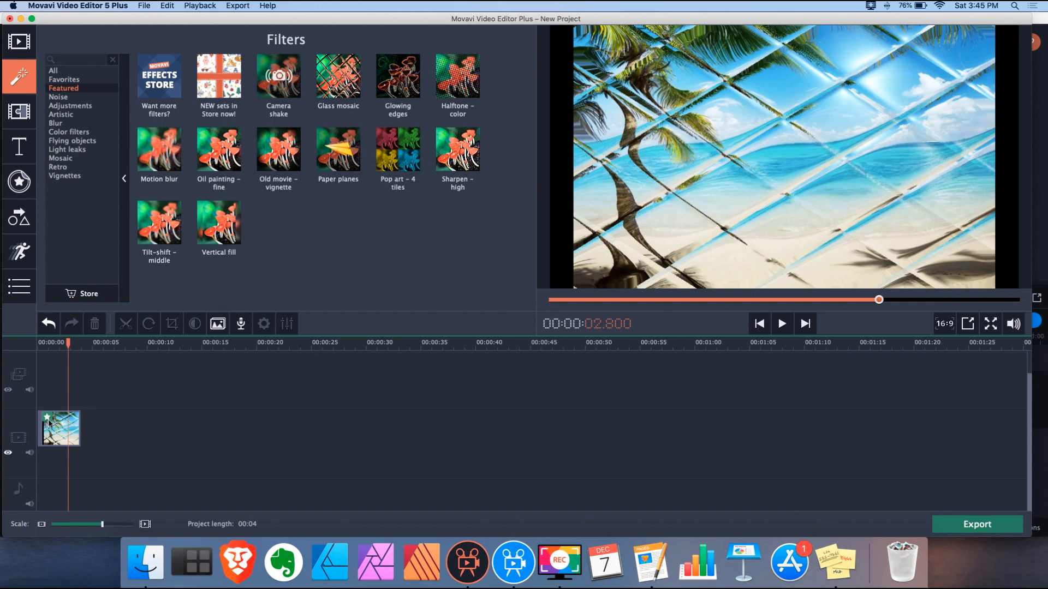
{"action": "left_click", "coordinate": [48, 418]}
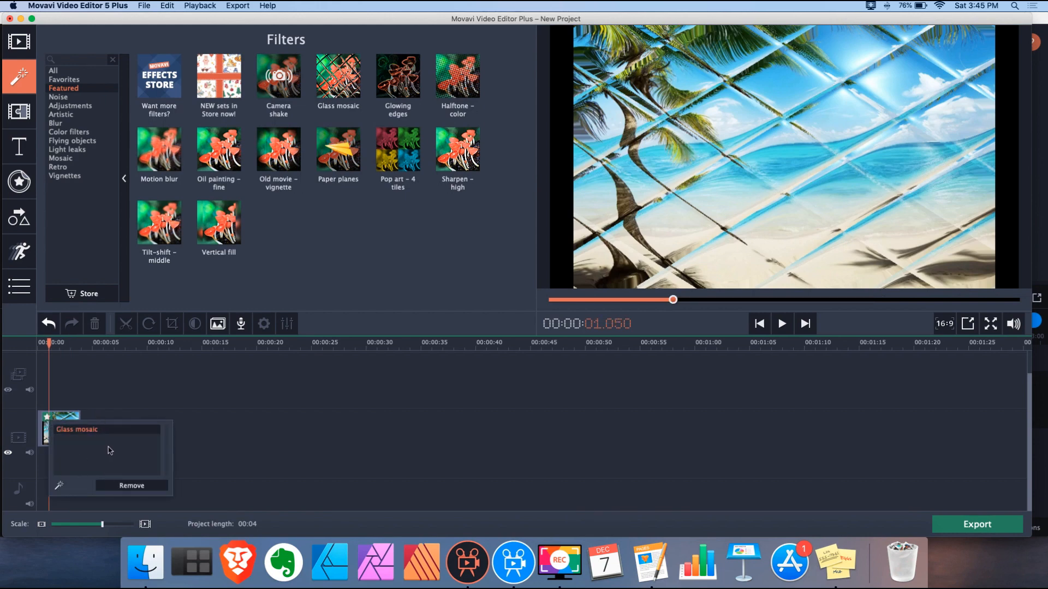
{"action": "left_click", "coordinate": [517, 566]}
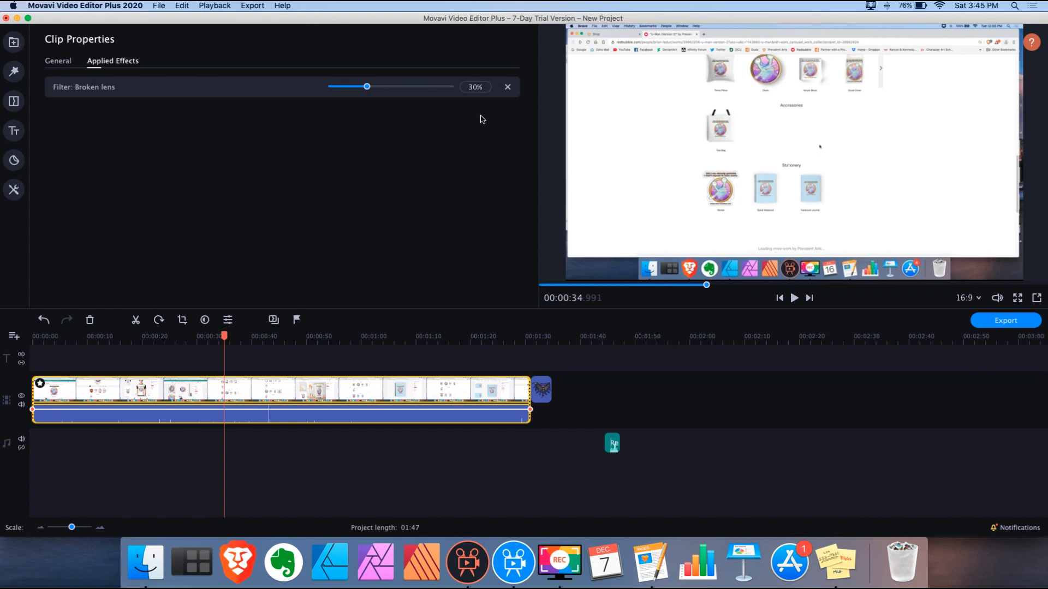
Delete Broken lens from the clip's applied effects and open the Movavi Effects Store
{"action": "left_click", "coordinate": [508, 87]}
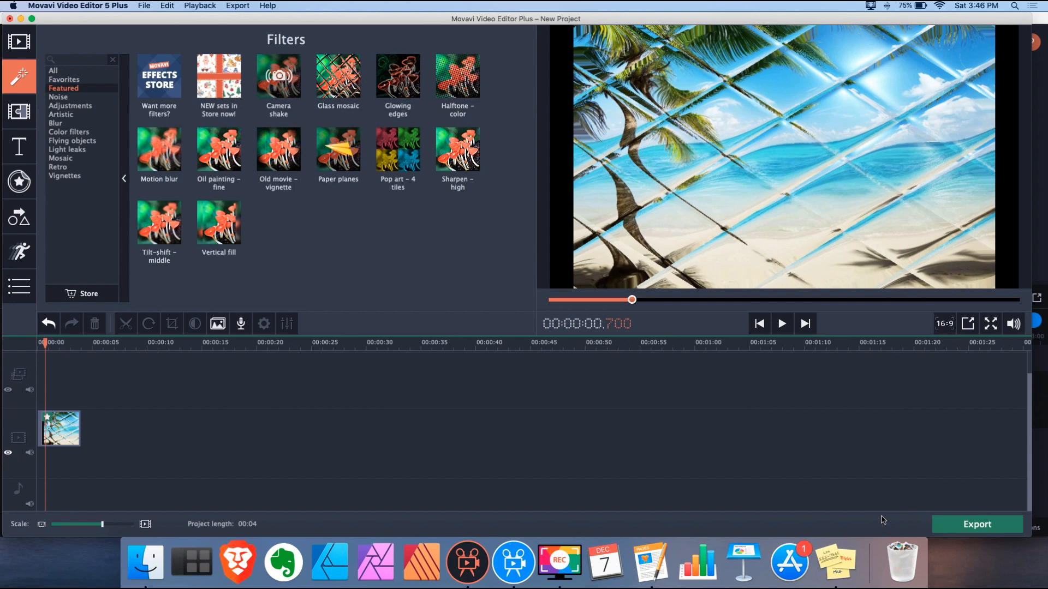
{"action": "left_click", "coordinate": [519, 553]}
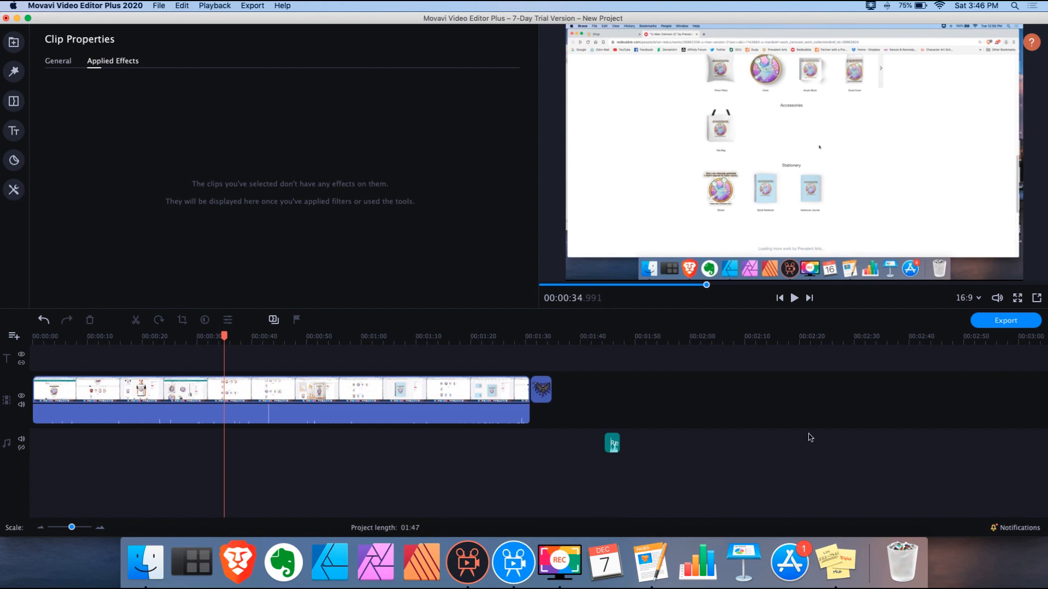
{"action": "left_click", "coordinate": [1004, 528]}
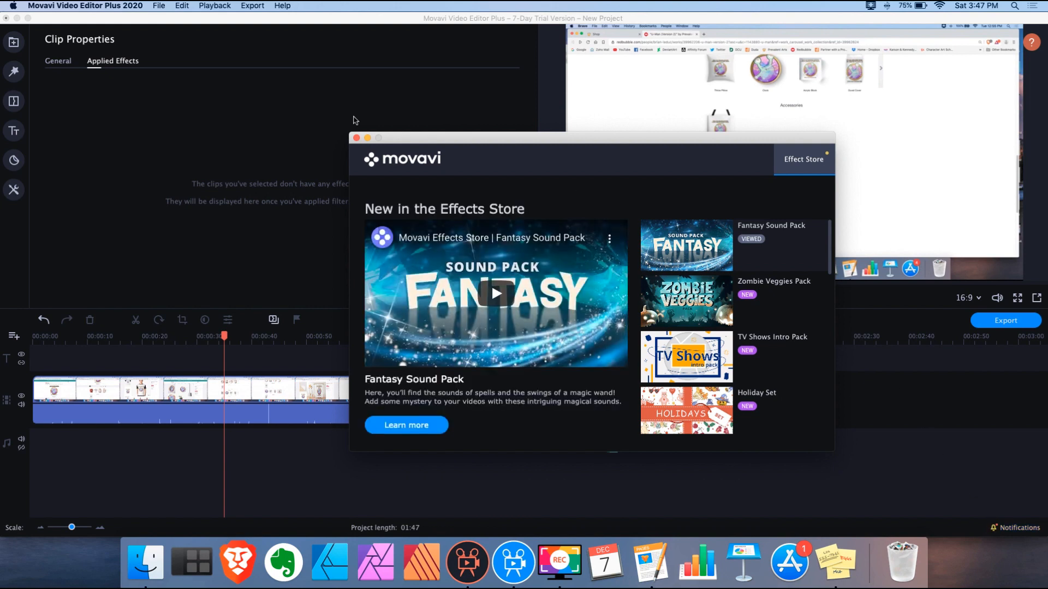
Close the Effects Store window and start exporting the project
{"action": "left_click", "coordinate": [357, 138]}
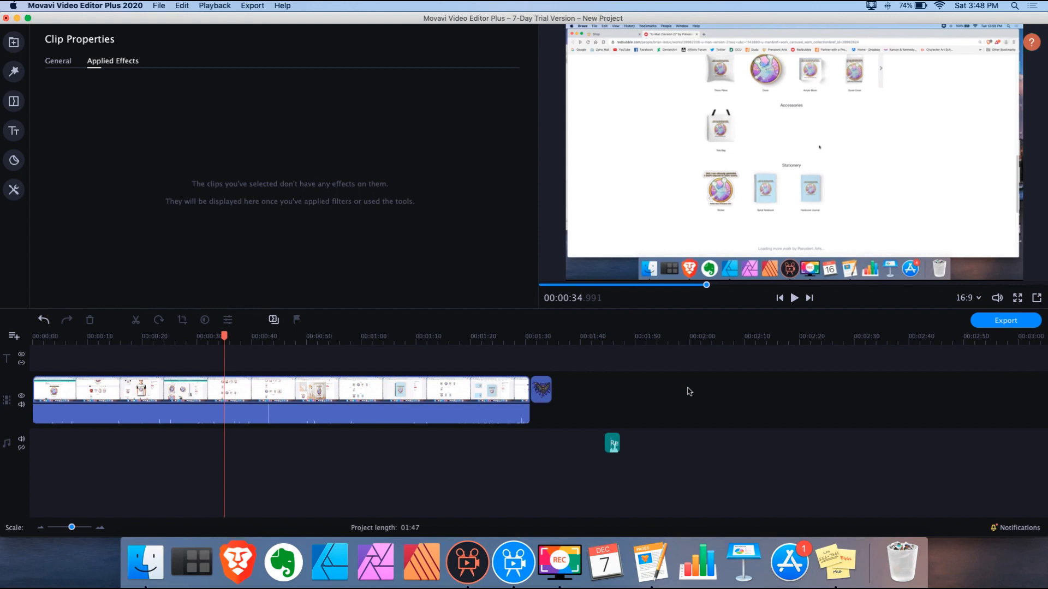
{"action": "left_click", "coordinate": [1000, 323]}
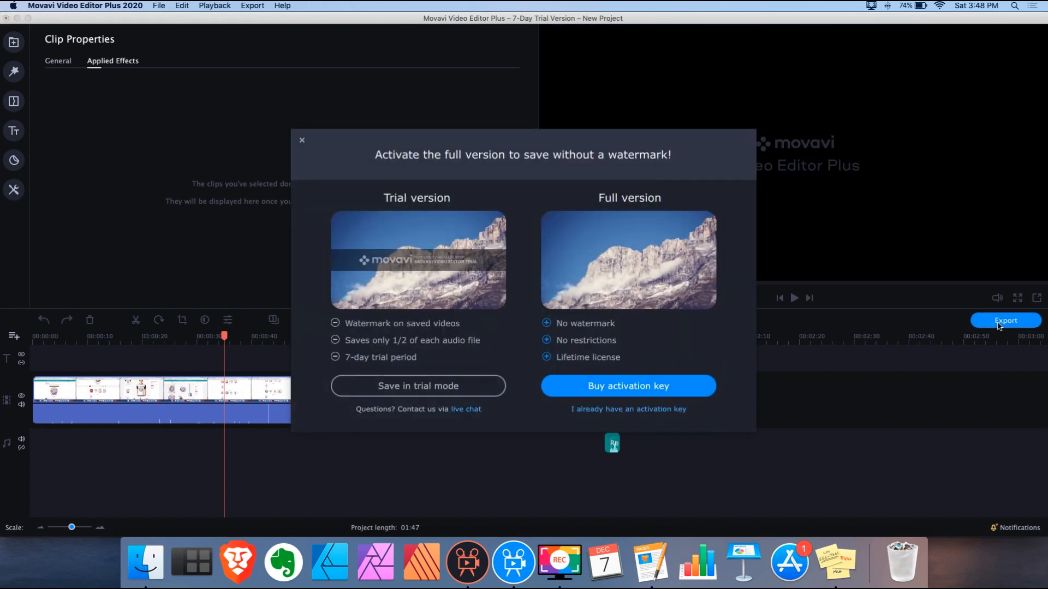
Continue the export in trial mode, inspect the advanced MP4 settings, then cancel without exporting
{"action": "left_click", "coordinate": [436, 388]}
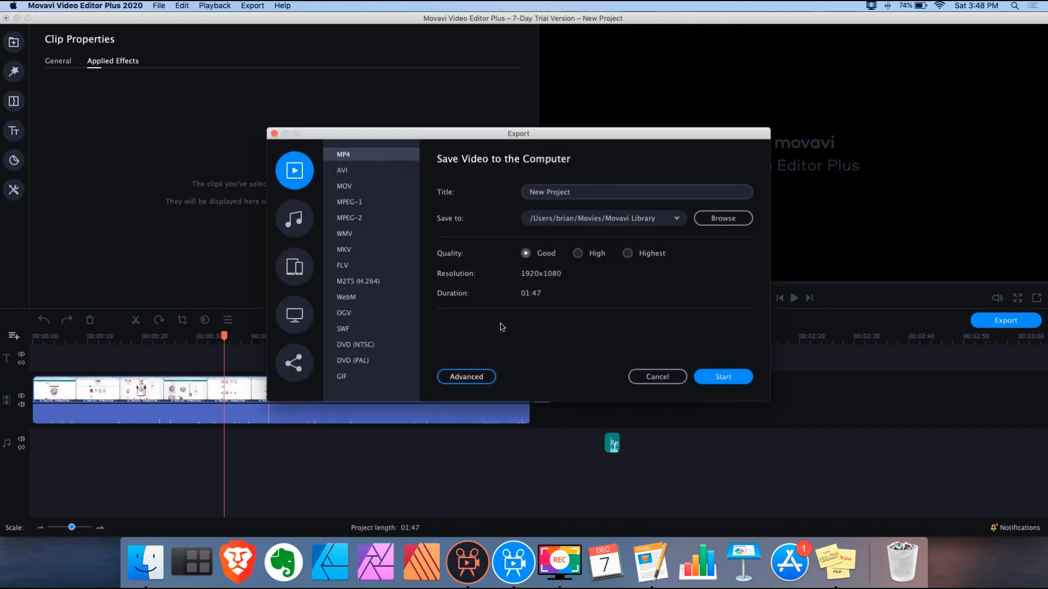
{"action": "left_click", "coordinate": [475, 381]}
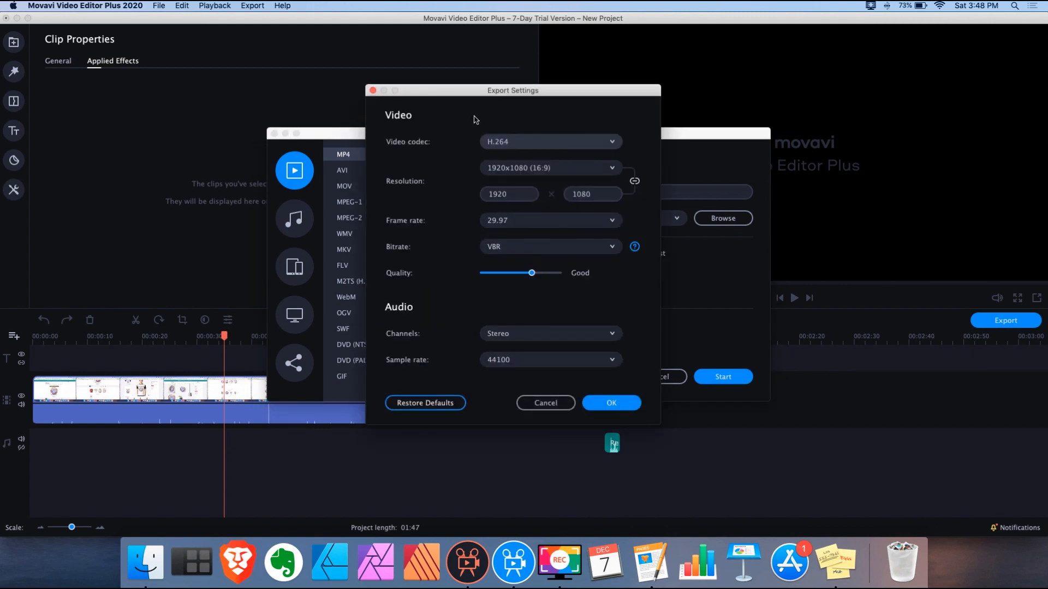
{"action": "left_click", "coordinate": [545, 403]}
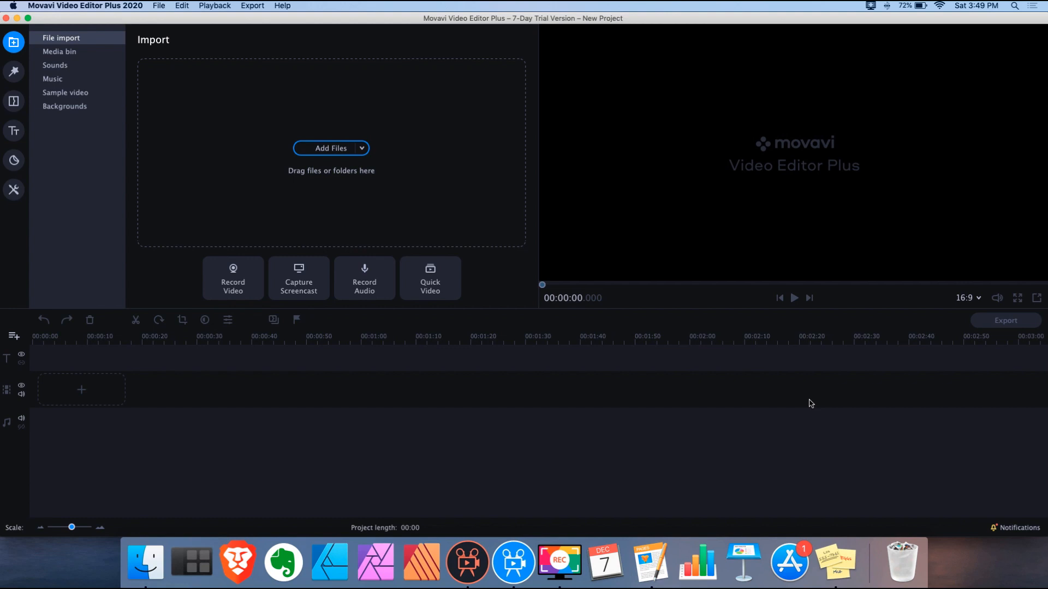
{"action": "left_click", "coordinate": [16, 133]}
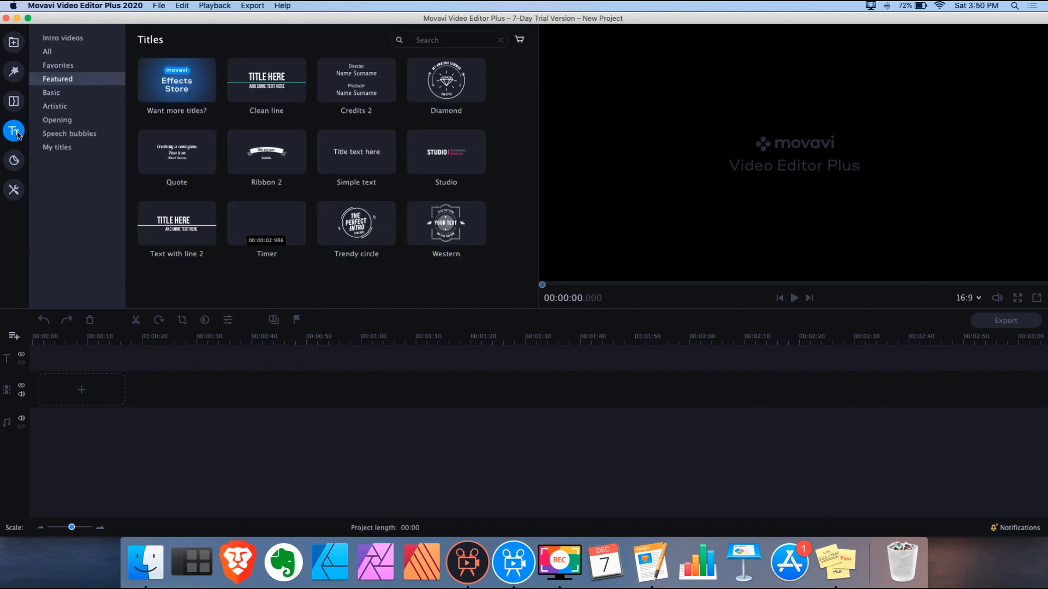
Show the Intros title templates in Movavi Video Editor 5 Plus
{"action": "left_click", "coordinate": [467, 562]}
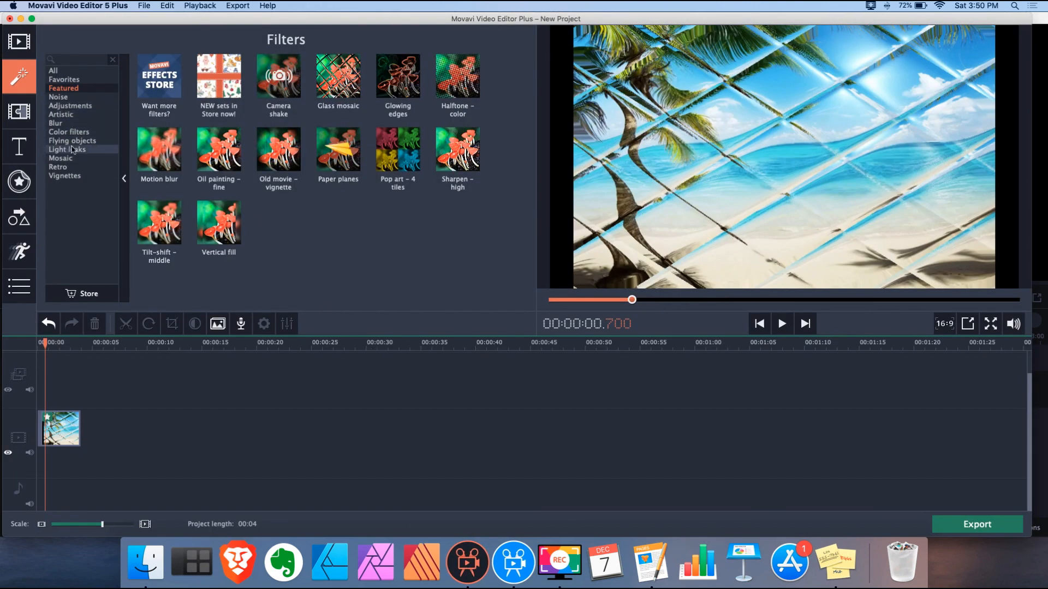
{"action": "left_click", "coordinate": [31, 143]}
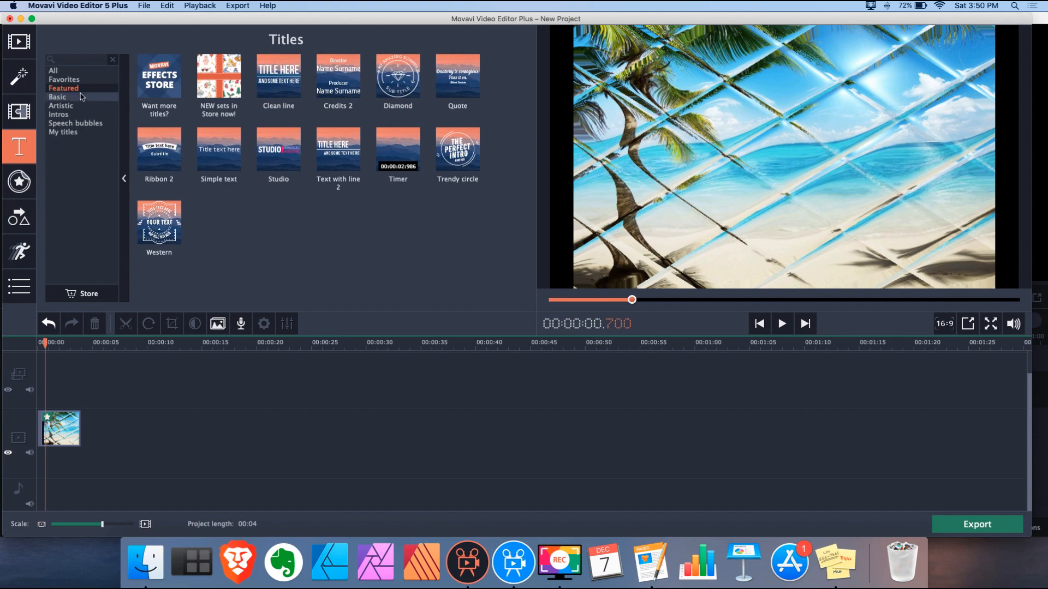
{"action": "left_click", "coordinate": [78, 115]}
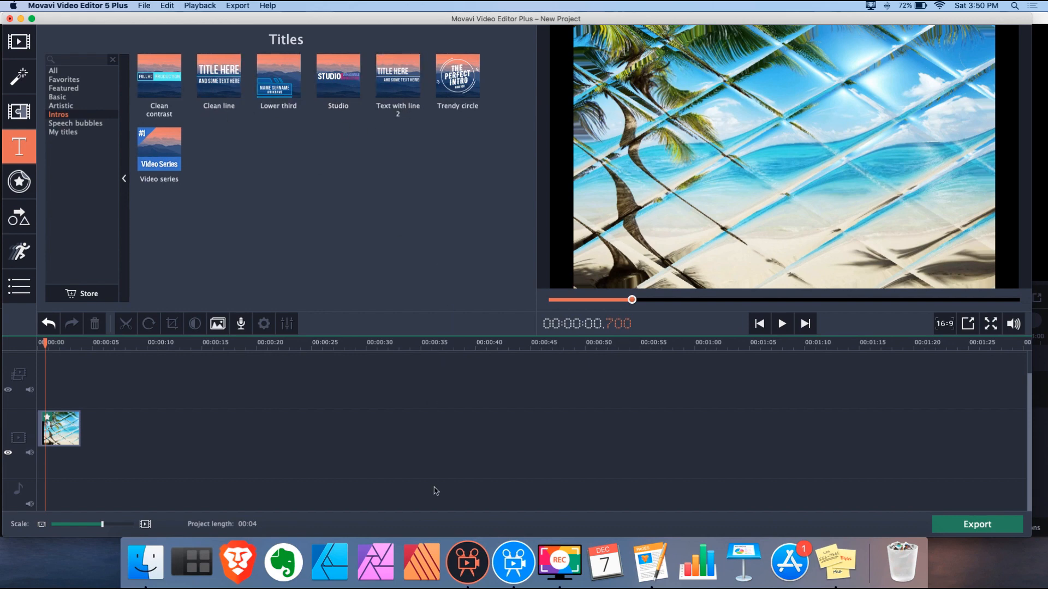
Show the Opening title templates in Plus 2020 and compare them with 5 Plus
{"action": "left_click", "coordinate": [514, 560]}
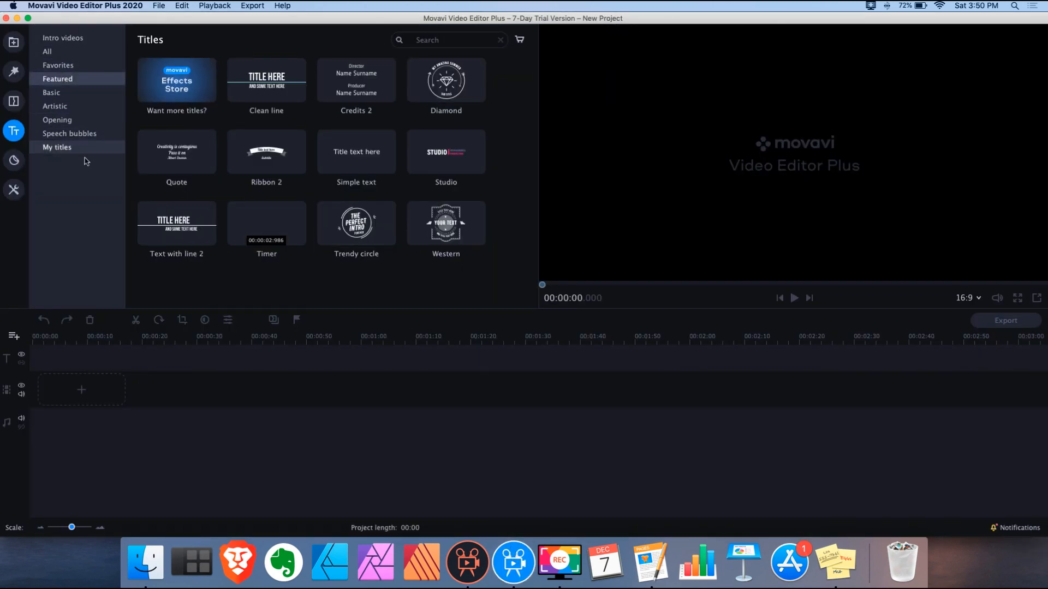
{"action": "left_click", "coordinate": [58, 120]}
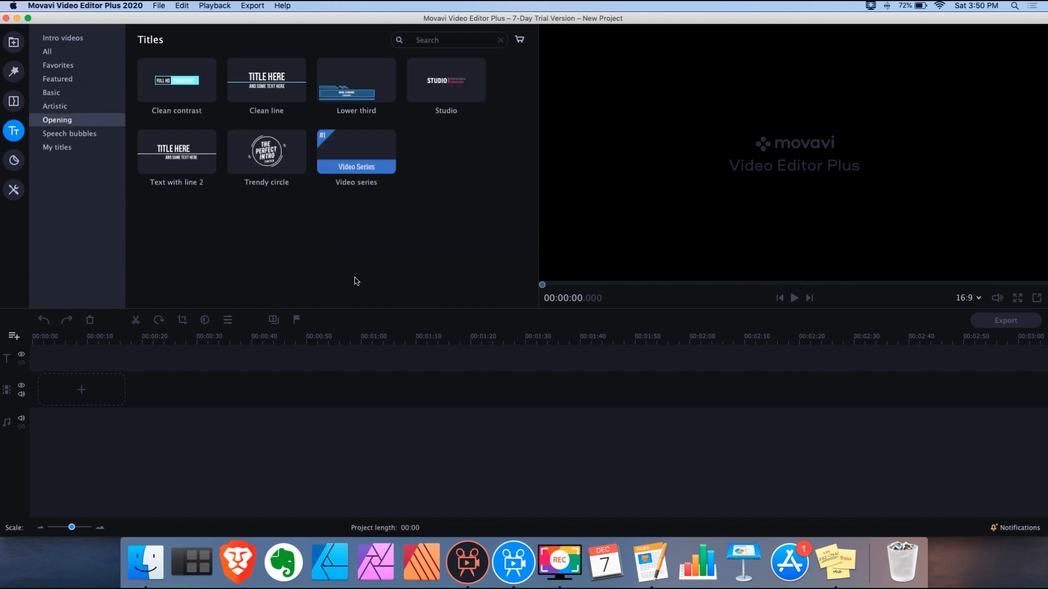
{"action": "left_click", "coordinate": [467, 556]}
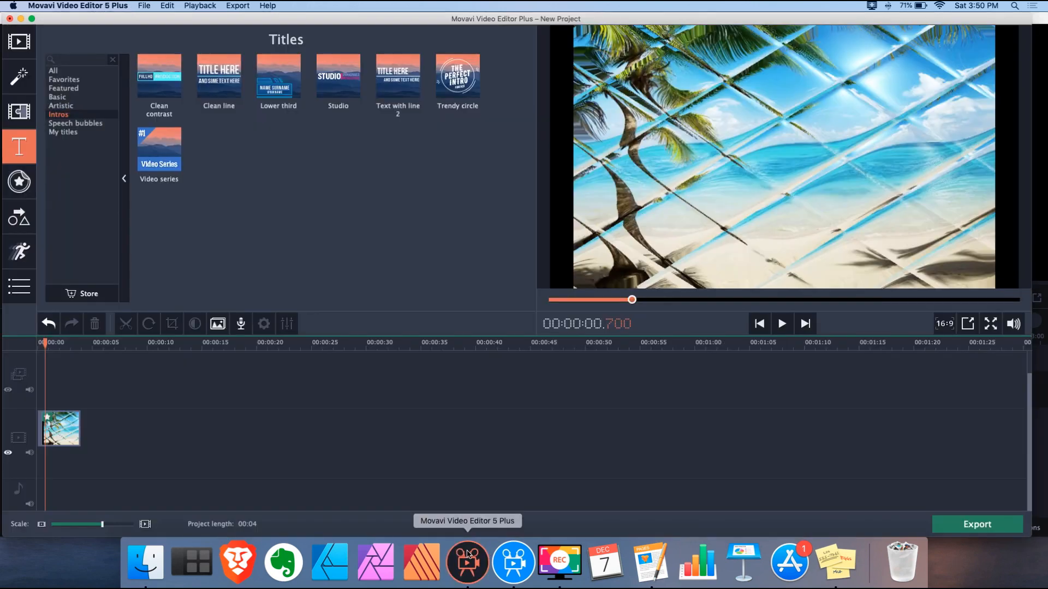
{"action": "left_click", "coordinate": [517, 555]}
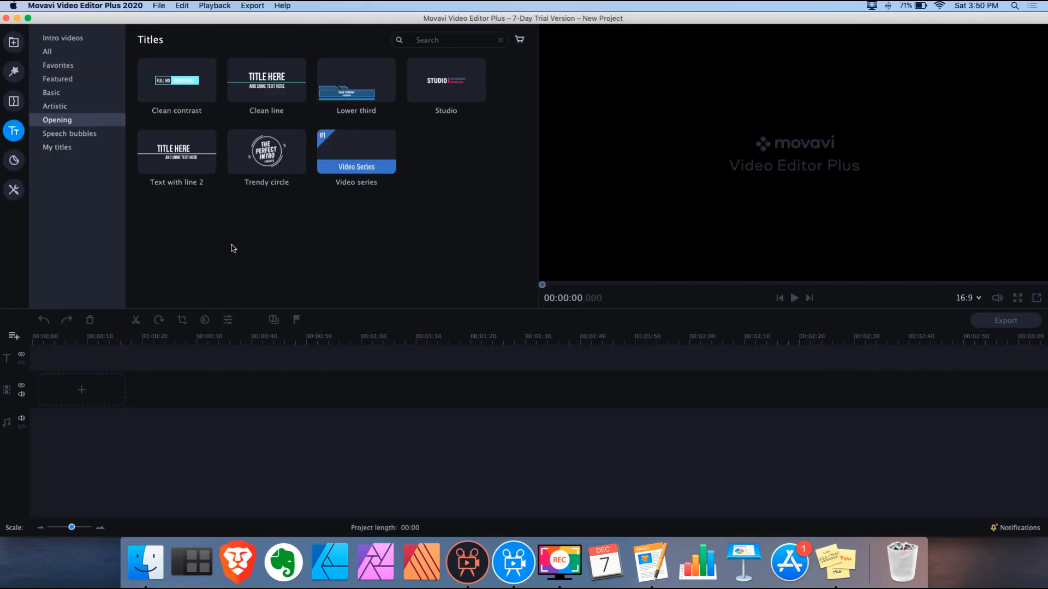
Open the Intro videos category and scroll through the downloadable intro templates
{"action": "left_click", "coordinate": [70, 40]}
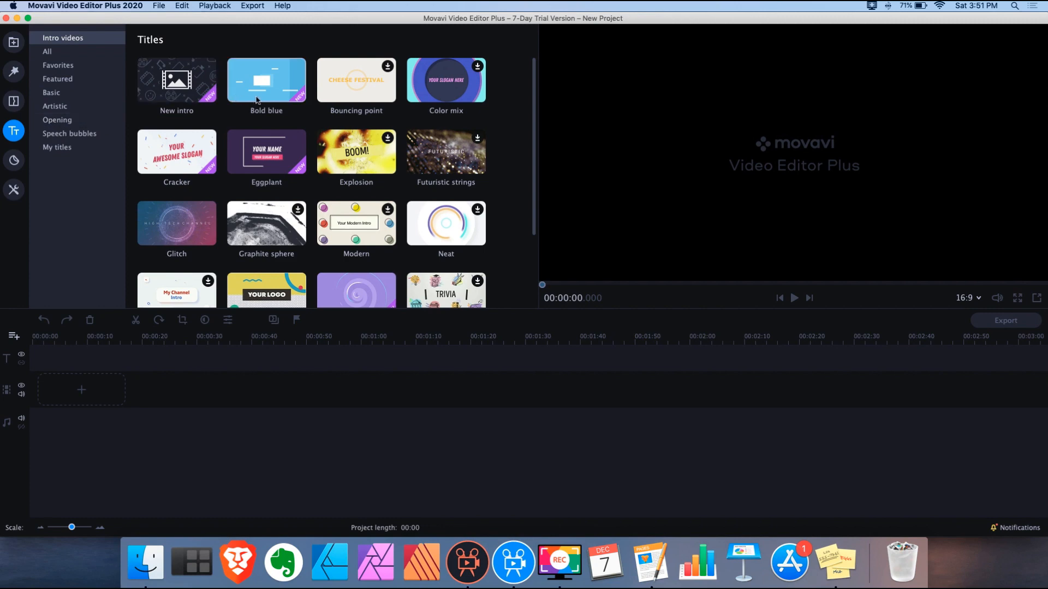
{"action": "scroll", "coordinate": [285, 101], "scroll_direction": "down", "scroll_amount": 4}
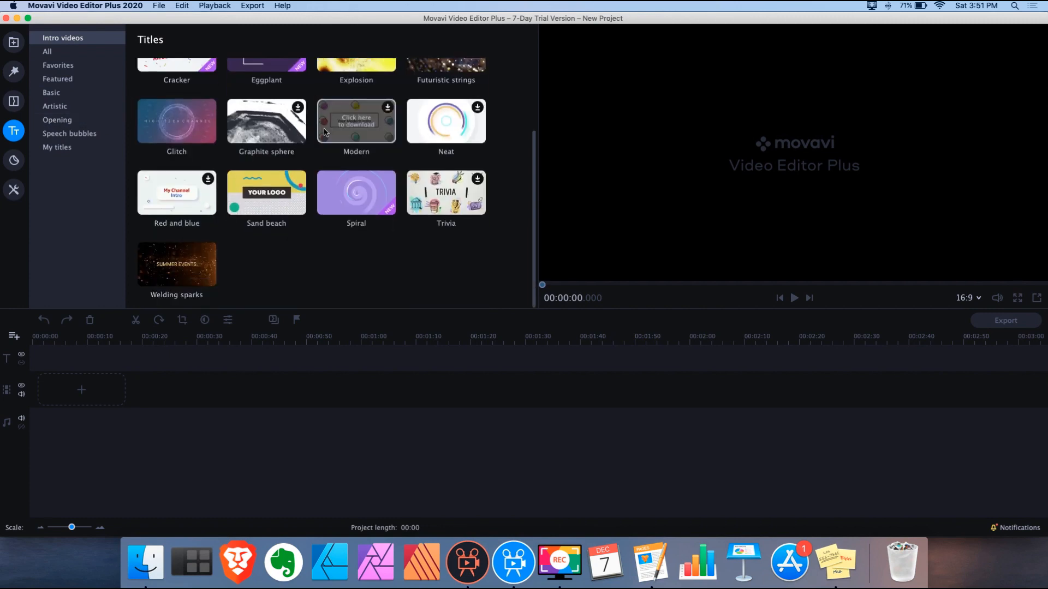
{"action": "scroll", "coordinate": [324, 133], "scroll_direction": "up", "scroll_amount": 3}
{"action": "scroll", "coordinate": [324, 132], "scroll_direction": "up", "scroll_amount": 1}
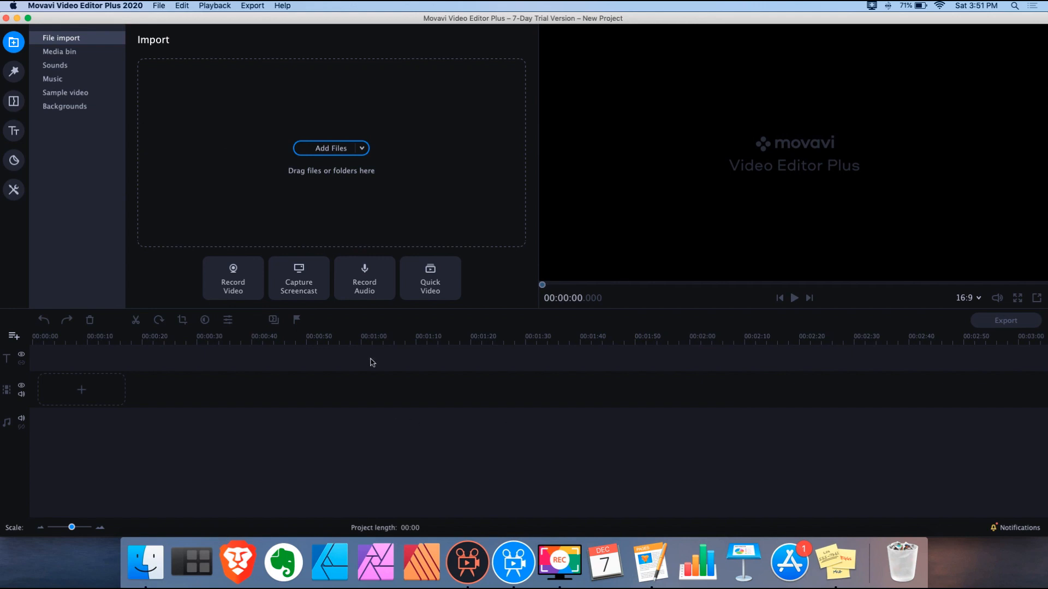
Open the media bin of the empty project
{"action": "left_click", "coordinate": [73, 53]}
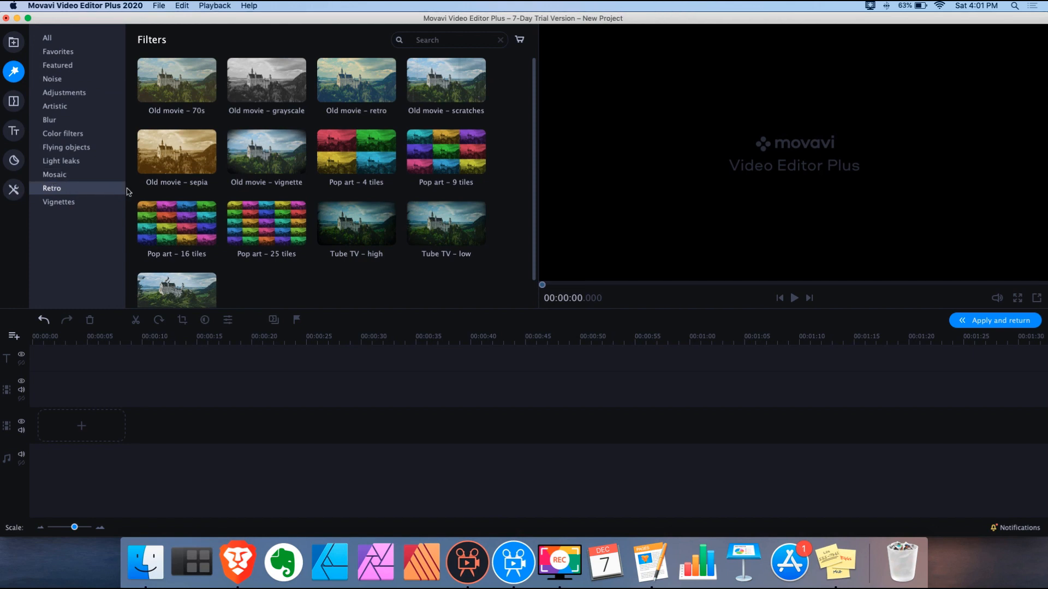
Preview the Tube TV – high and Tube TV – low retro filters
{"action": "left_click", "coordinate": [369, 229]}
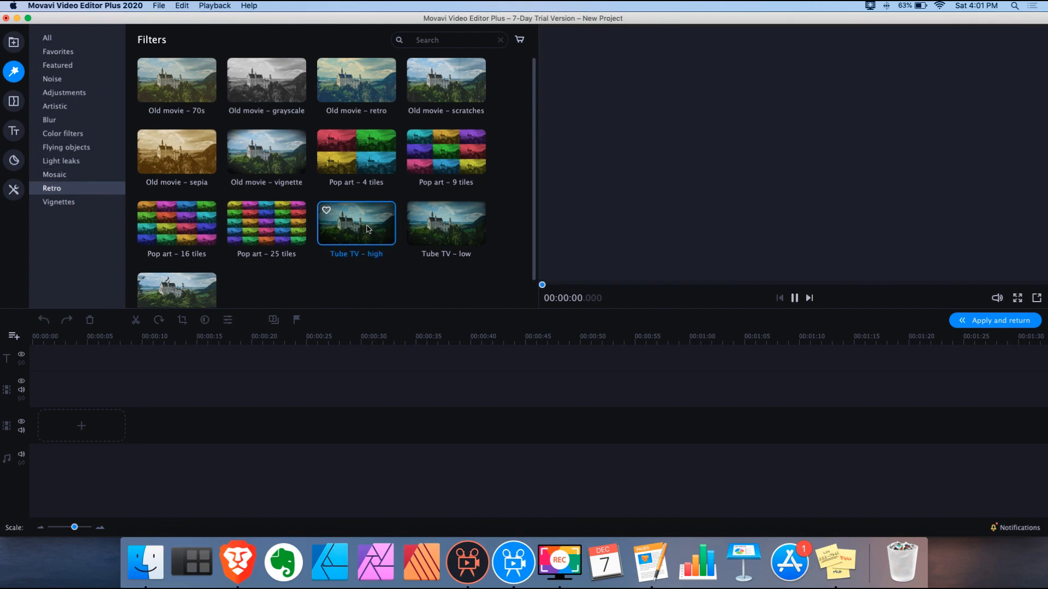
{"action": "left_click", "coordinate": [459, 227]}
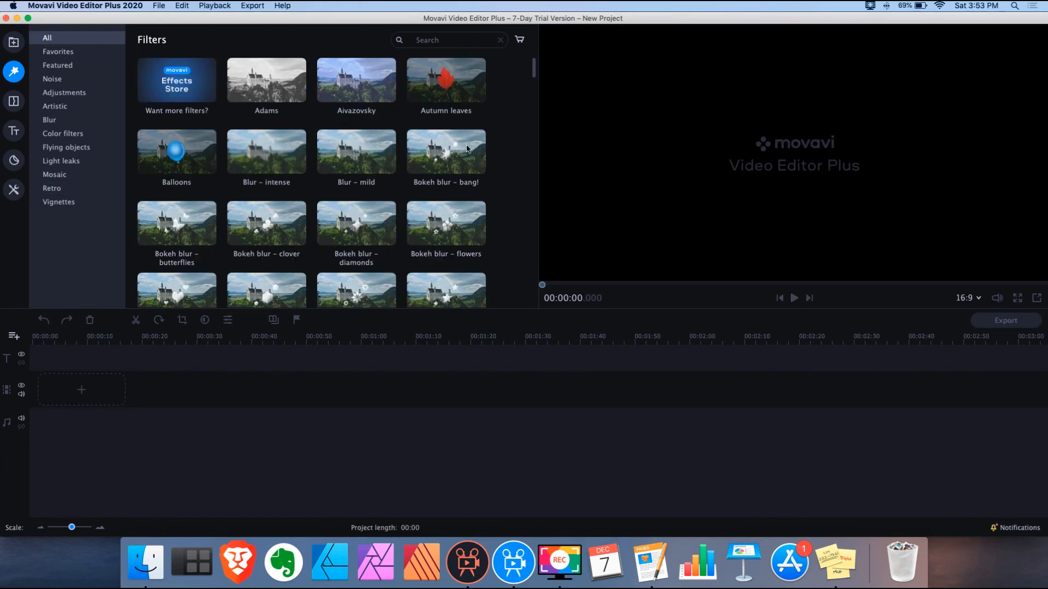
{"action": "left_click", "coordinate": [14, 101]}
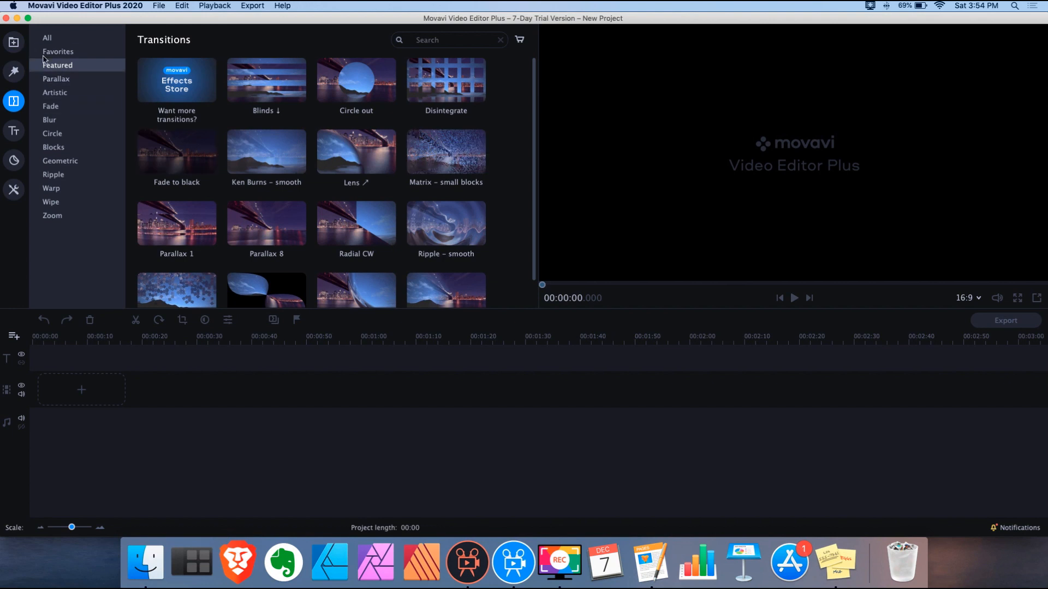
Filter transitions to Parallax and preview Parallax 1 through 4
{"action": "left_click", "coordinate": [57, 79]}
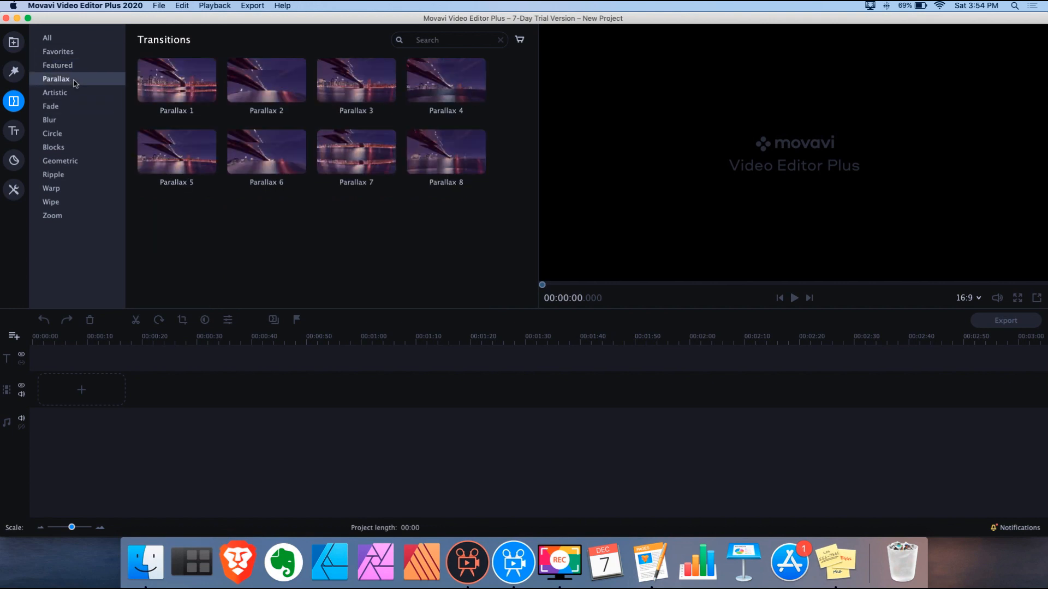
{"action": "left_click", "coordinate": [202, 80]}
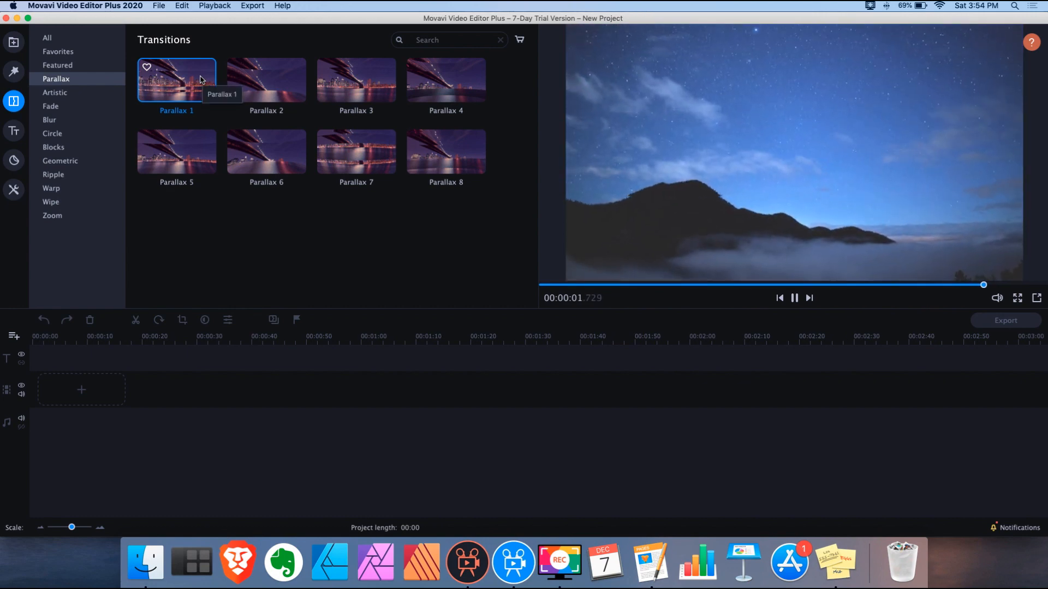
{"action": "left_click", "coordinate": [252, 82]}
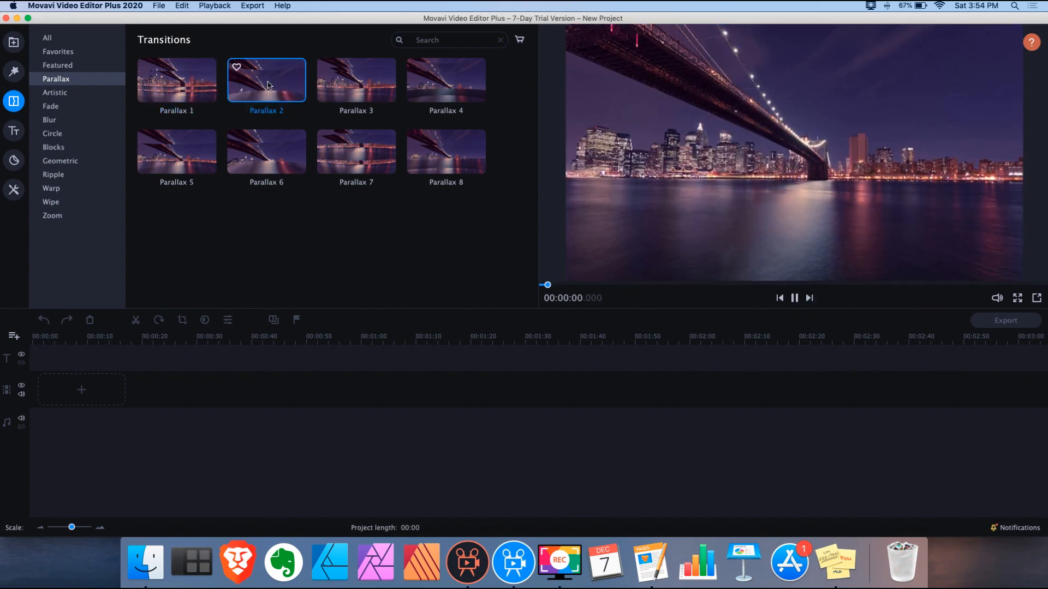
{"action": "left_click", "coordinate": [356, 89]}
{"action": "left_click", "coordinate": [440, 84]}
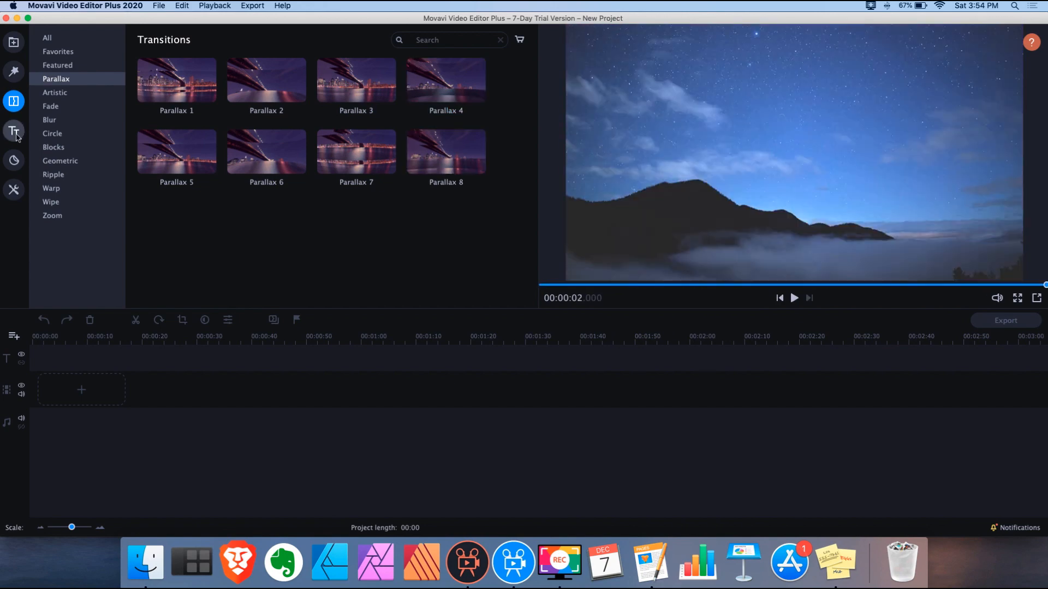
{"action": "left_click", "coordinate": [13, 131]}
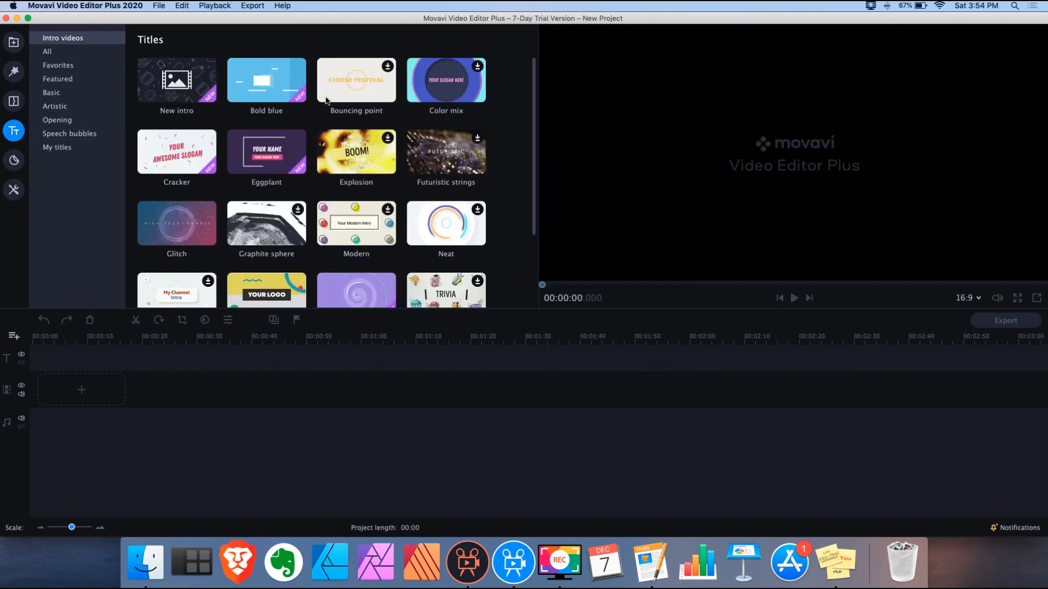
Place the Bold blue title at the timeline start, play its animation, and open it for editing
{"action": "scroll", "coordinate": [426, 196], "scroll_direction": "down", "scroll_amount": 3}
{"action": "scroll", "coordinate": [426, 196], "scroll_direction": "down", "scroll_amount": 2}
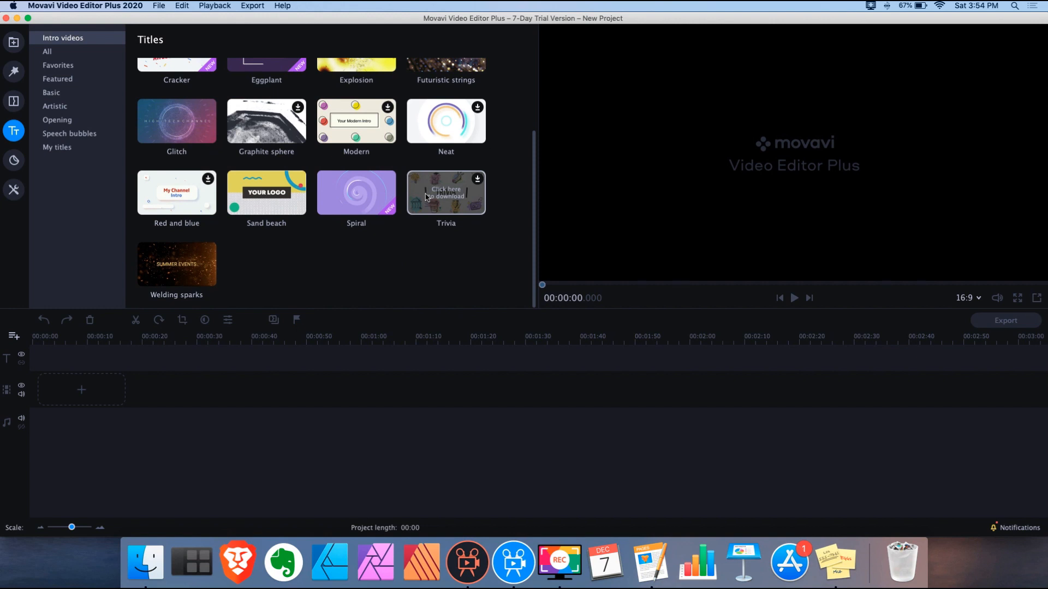
{"action": "scroll", "coordinate": [427, 197], "scroll_direction": "up", "scroll_amount": 4}
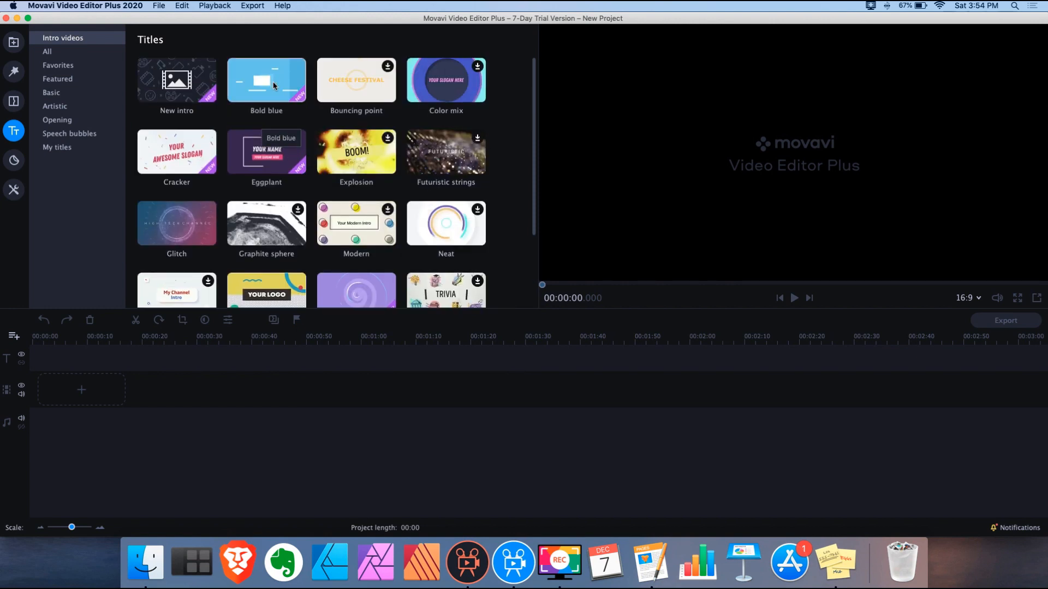
{"action": "left_click_drag", "start_coordinate": [273, 86], "coordinate": [89, 377]}
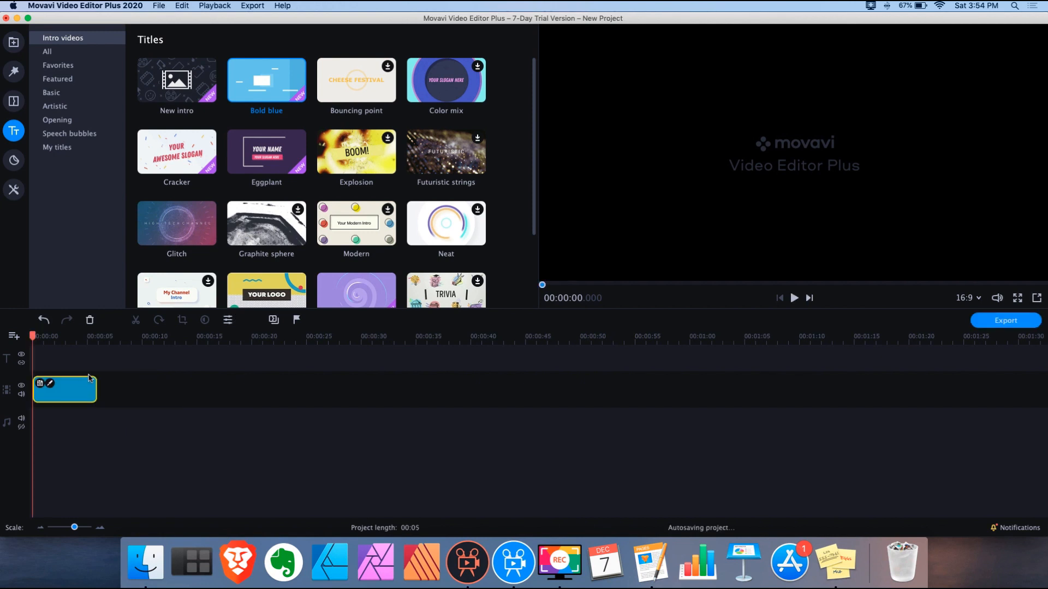
{"action": "key", "text": "space"}
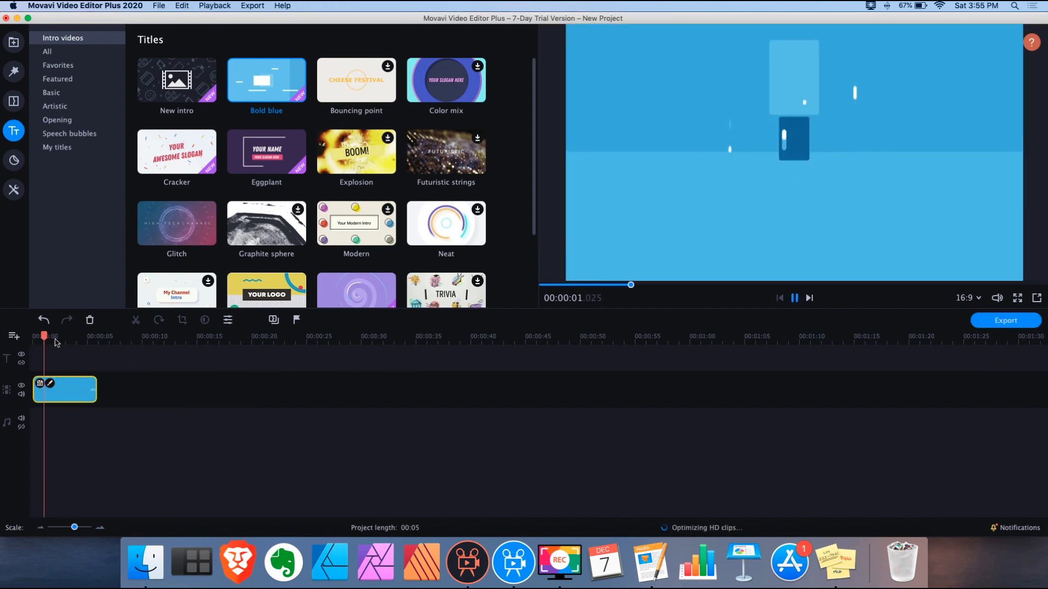
{"action": "key", "text": "space"}
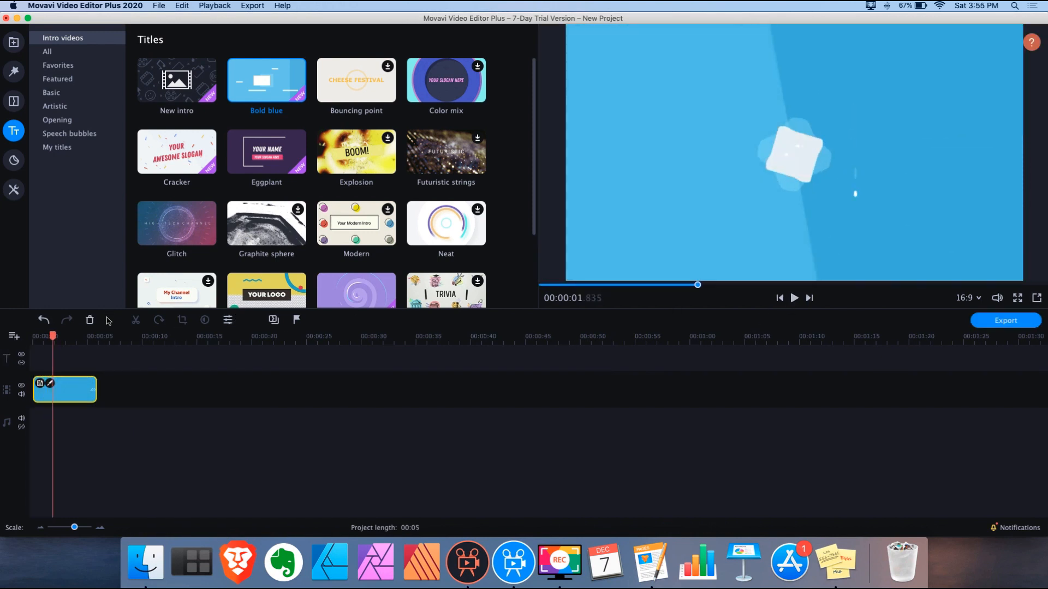
{"action": "double_click", "coordinate": [78, 387]}
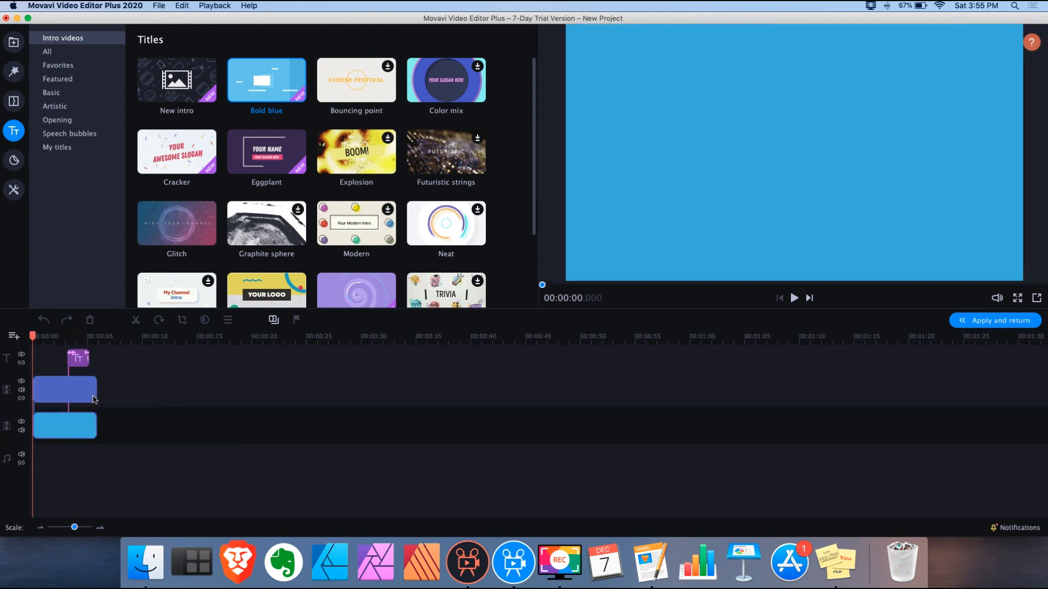
Replace the intro title's LOCAL NEWS text with 'Movavi'
{"action": "double_click", "coordinate": [79, 364]}
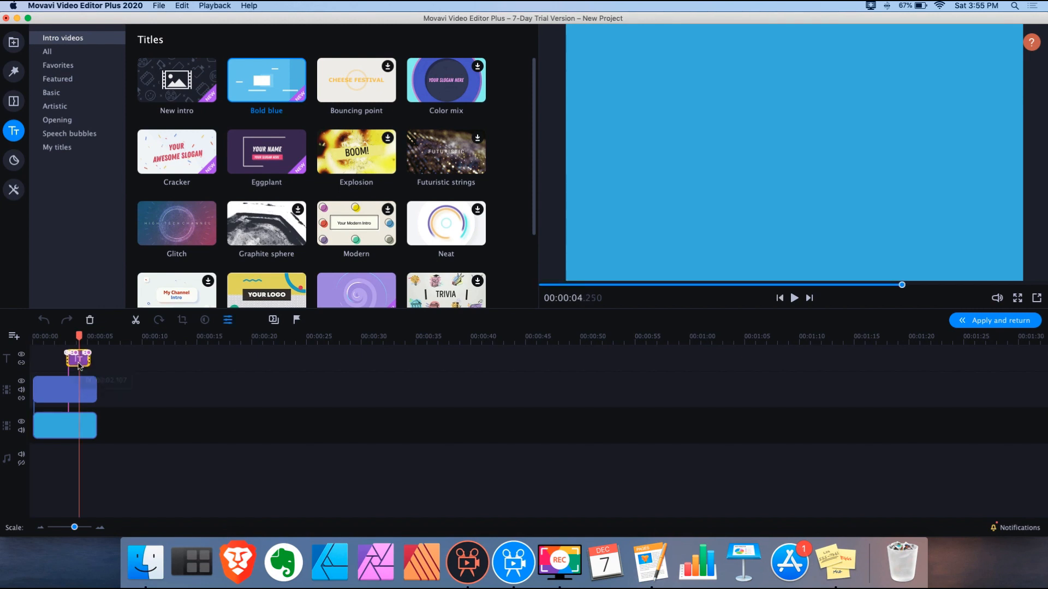
{"action": "double_click", "coordinate": [70, 396]}
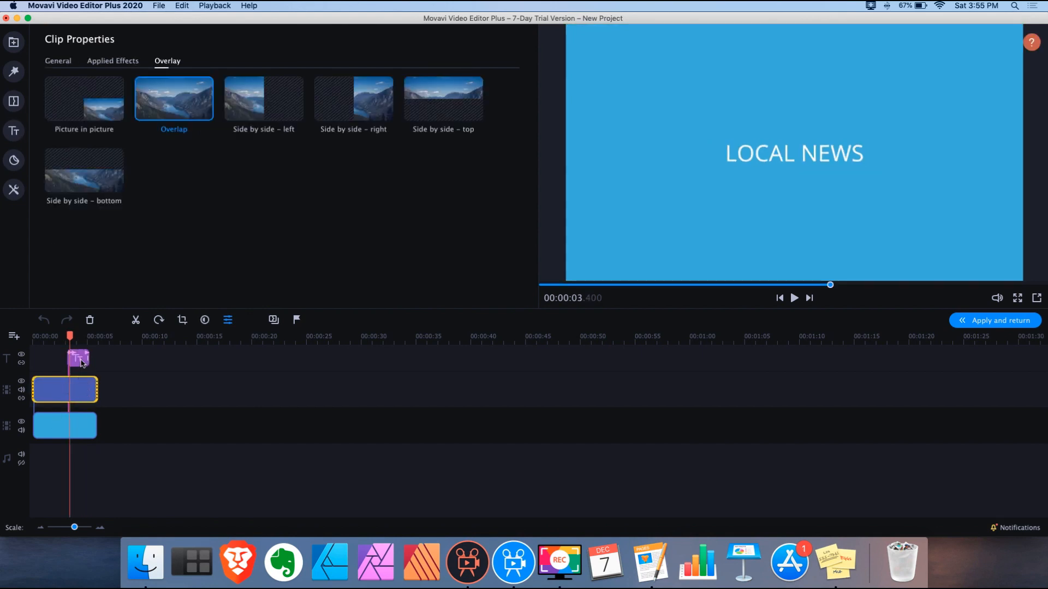
{"action": "double_click", "coordinate": [81, 362]}
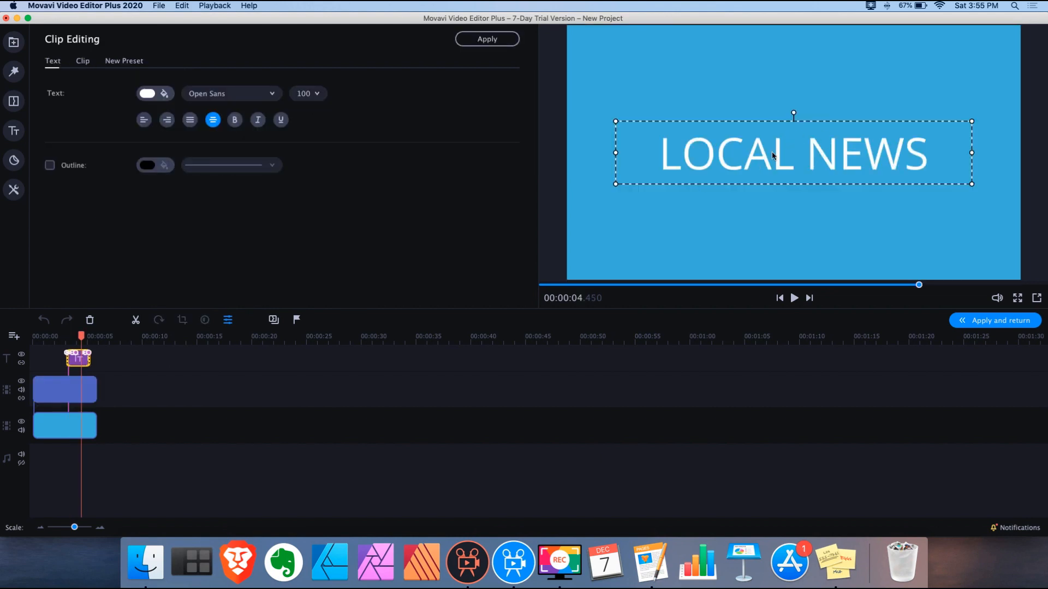
{"action": "double_click", "coordinate": [708, 160]}
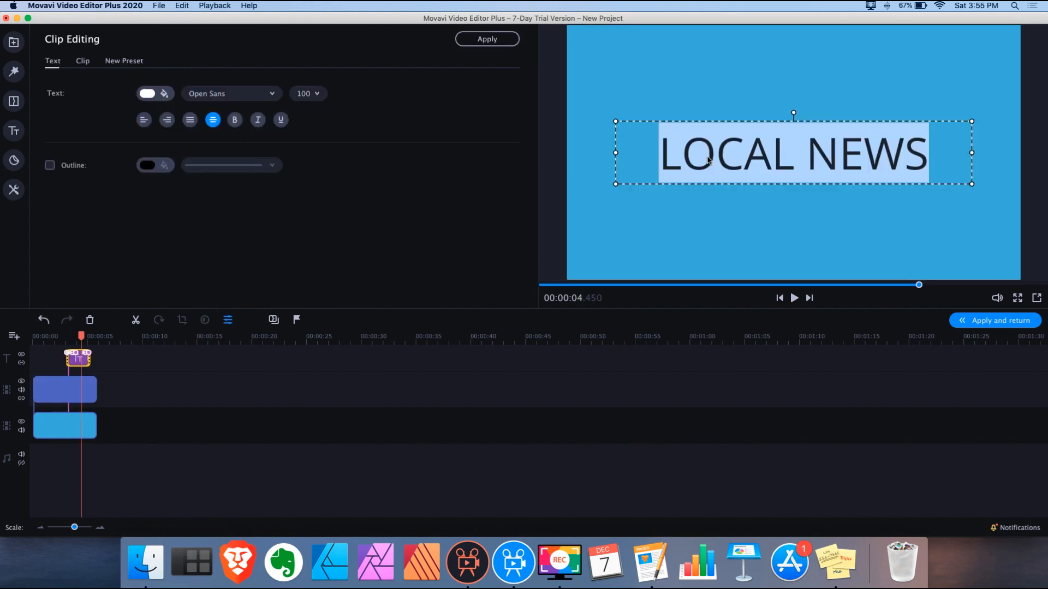
{"action": "type", "text": "Movavi"}
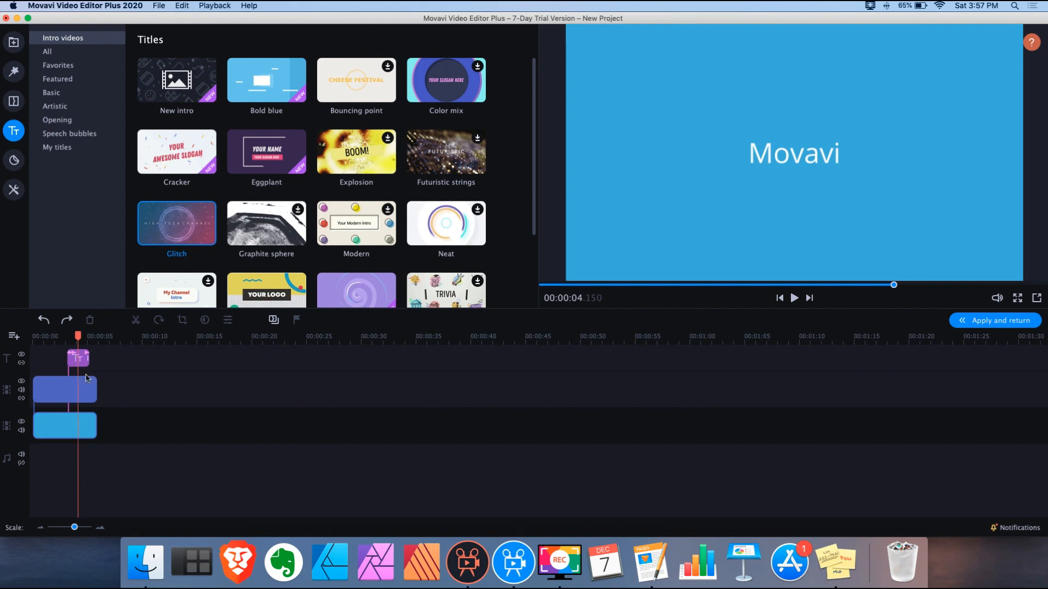
Try deleting the blue background clip, then undo when the linked clips go with it
{"action": "left_click", "coordinate": [77, 360]}
{"action": "left_click", "coordinate": [80, 433]}
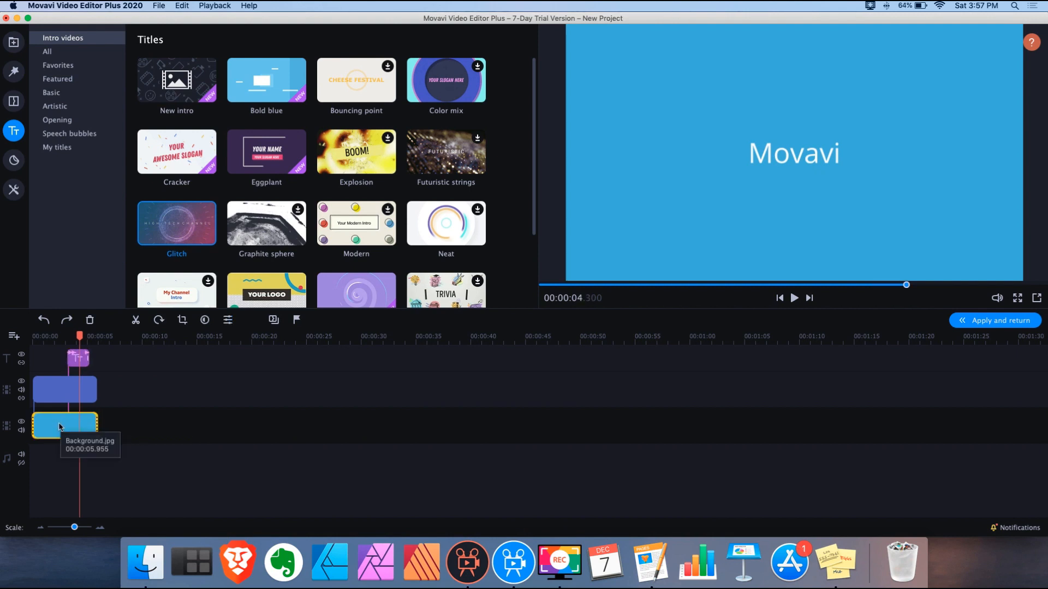
{"action": "key", "text": "Delete"}
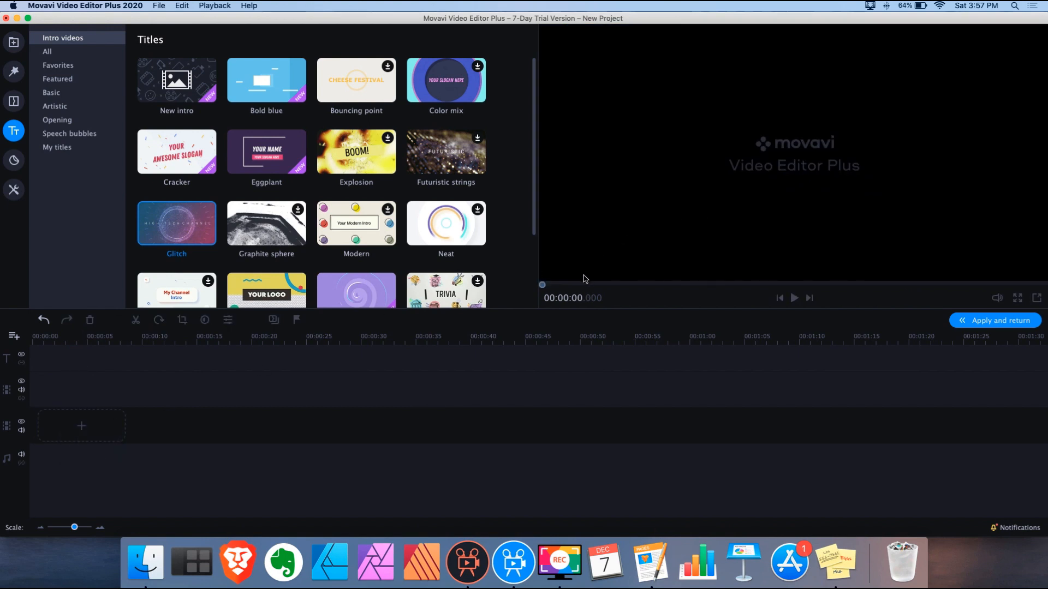
{"action": "key", "text": "super+z"}
Unlink the blue background clip from the other clips and delete it alone
{"action": "left_click", "coordinate": [75, 425]}
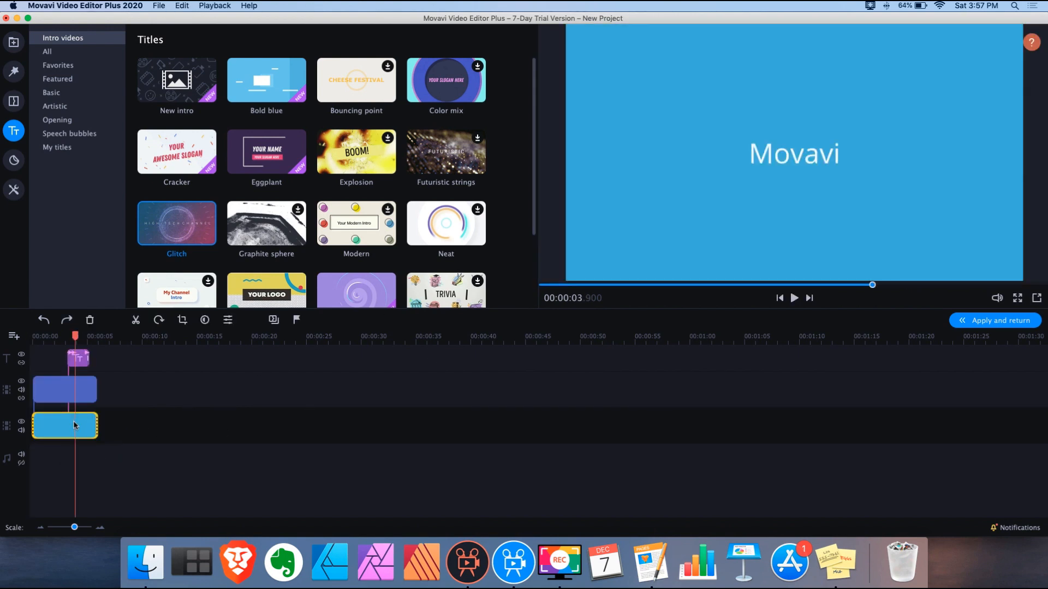
{"action": "mouse_move", "coordinate": [65, 427]}
{"action": "left_mouse_down"}
{"action": "mouse_move", "coordinate": [79, 433]}
{"action": "mouse_move", "coordinate": [64, 427]}
{"action": "left_mouse_up"}
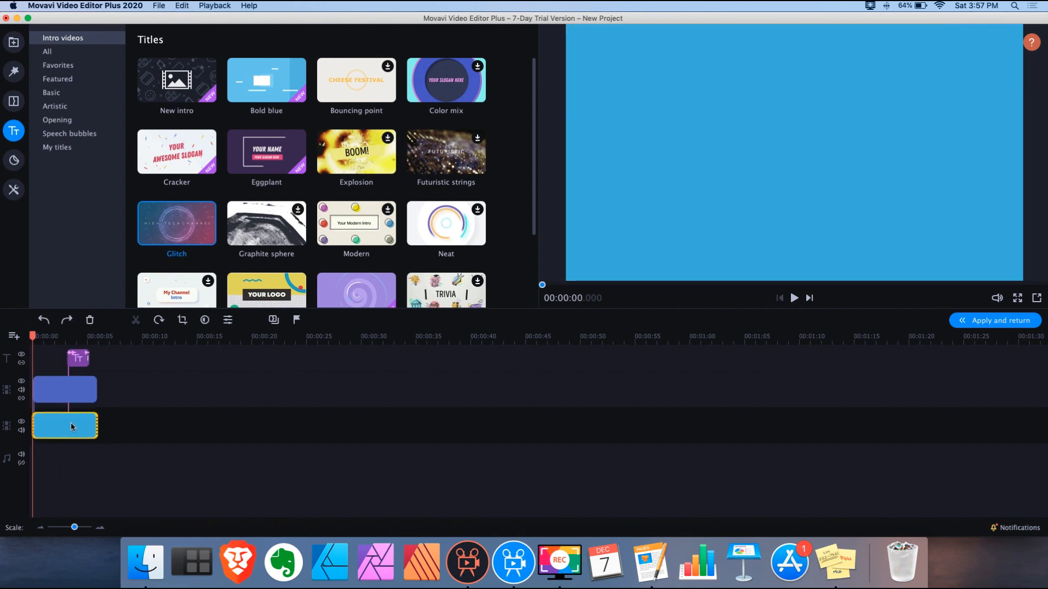
{"action": "left_click", "coordinate": [22, 400]}
{"action": "left_click", "coordinate": [92, 434]}
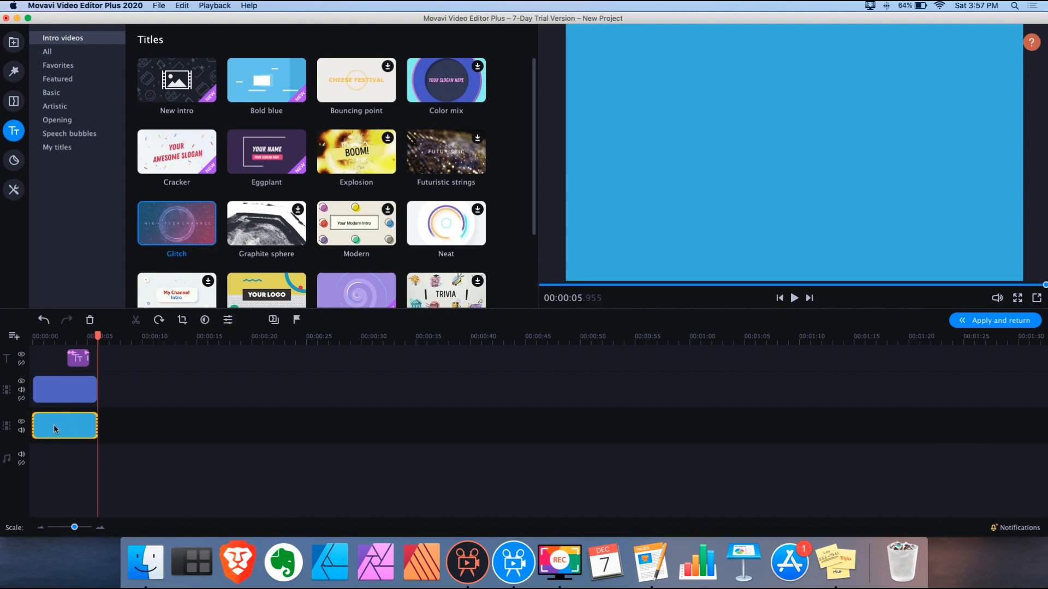
{"action": "left_click", "coordinate": [55, 429]}
{"action": "key", "text": "Delete"}
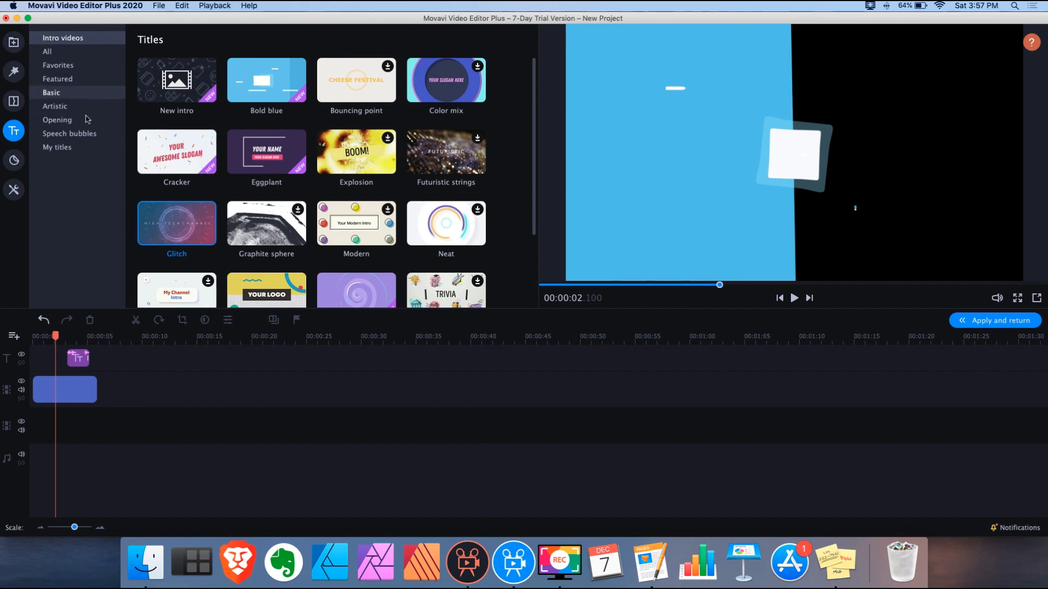
Place the Space background on the empty track under the intro, preview it, then switch to Movavi 5 Plus
{"action": "left_click", "coordinate": [15, 42]}
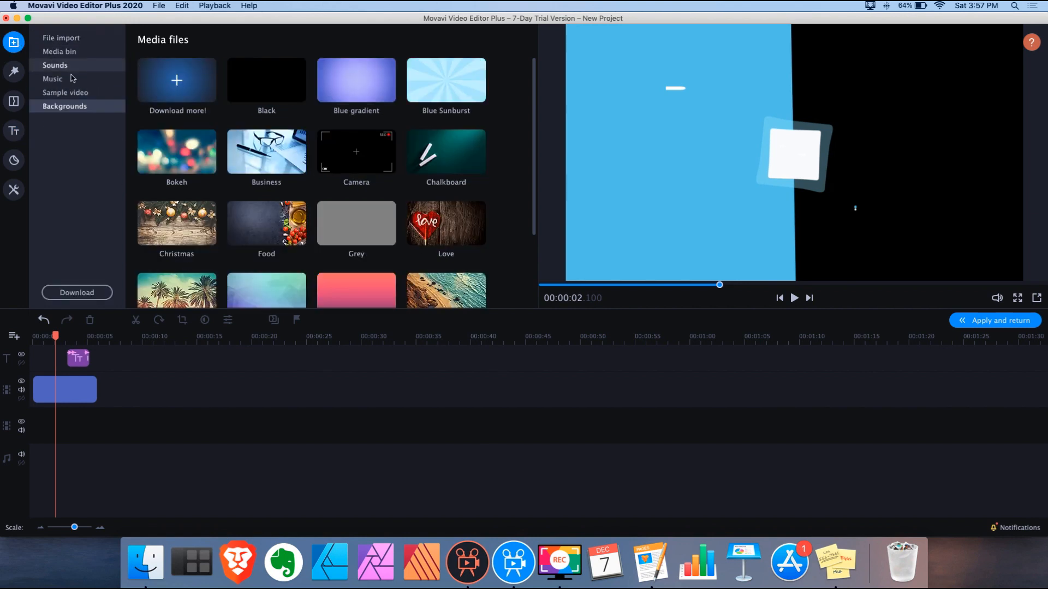
{"action": "scroll", "coordinate": [477, 186], "scroll_direction": "down", "scroll_amount": 4}
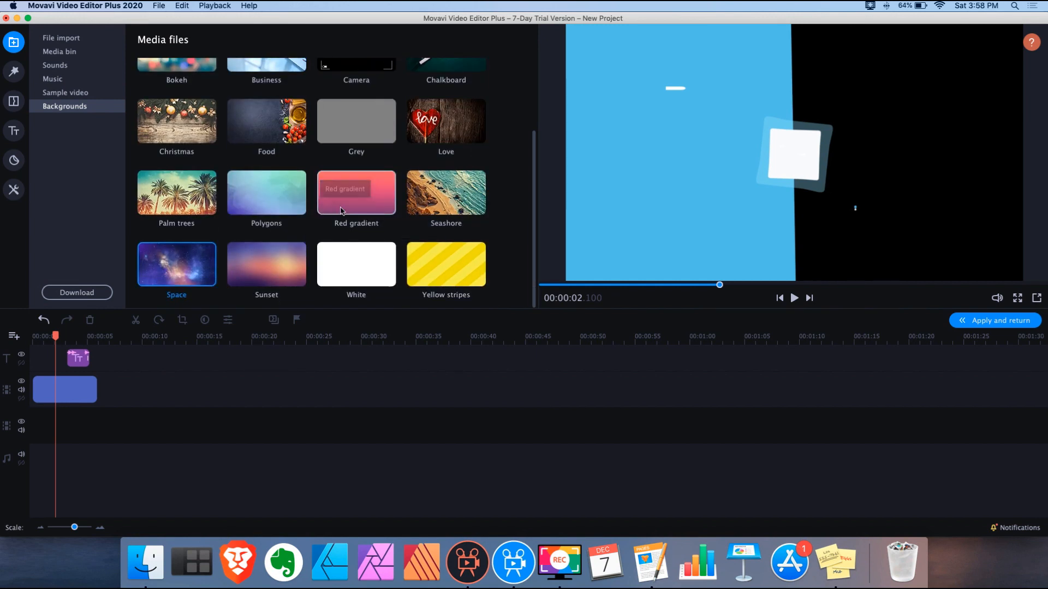
{"action": "left_click_drag", "start_coordinate": [178, 267], "coordinate": [116, 421]}
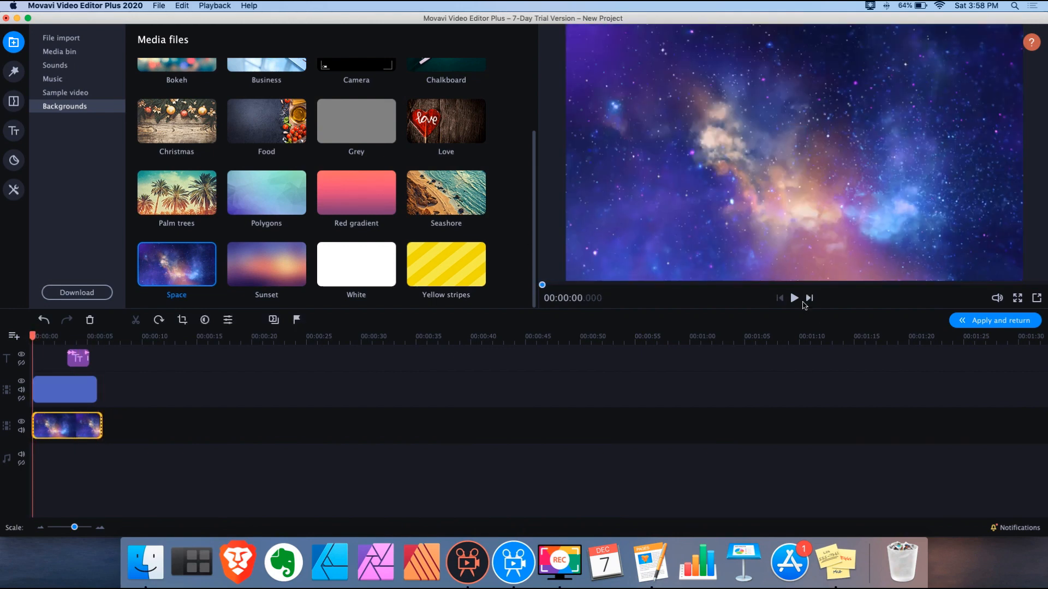
{"action": "left_click", "coordinate": [794, 299]}
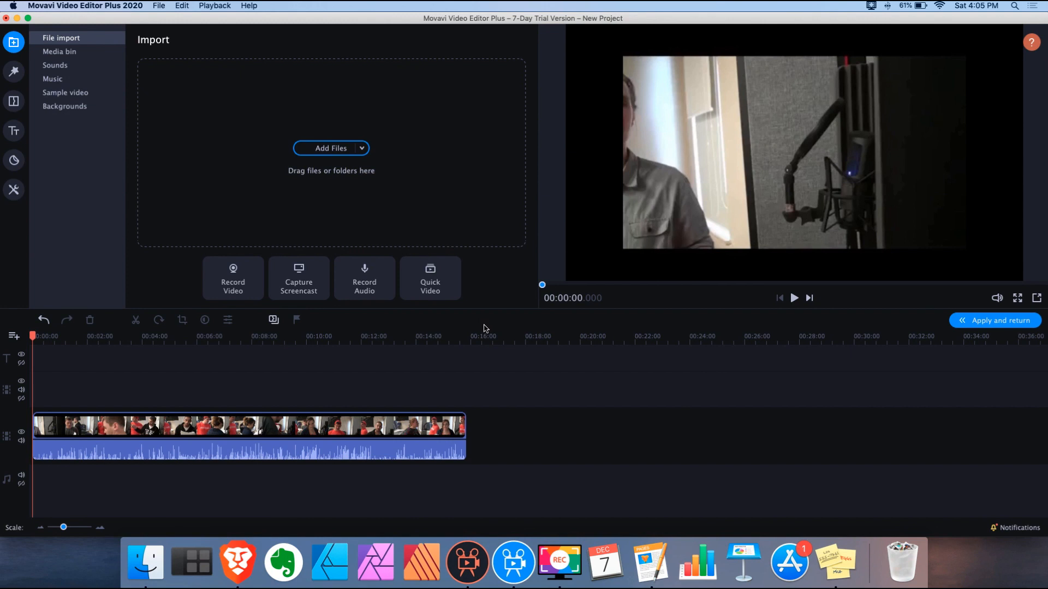
{"action": "left_click", "coordinate": [462, 570]}
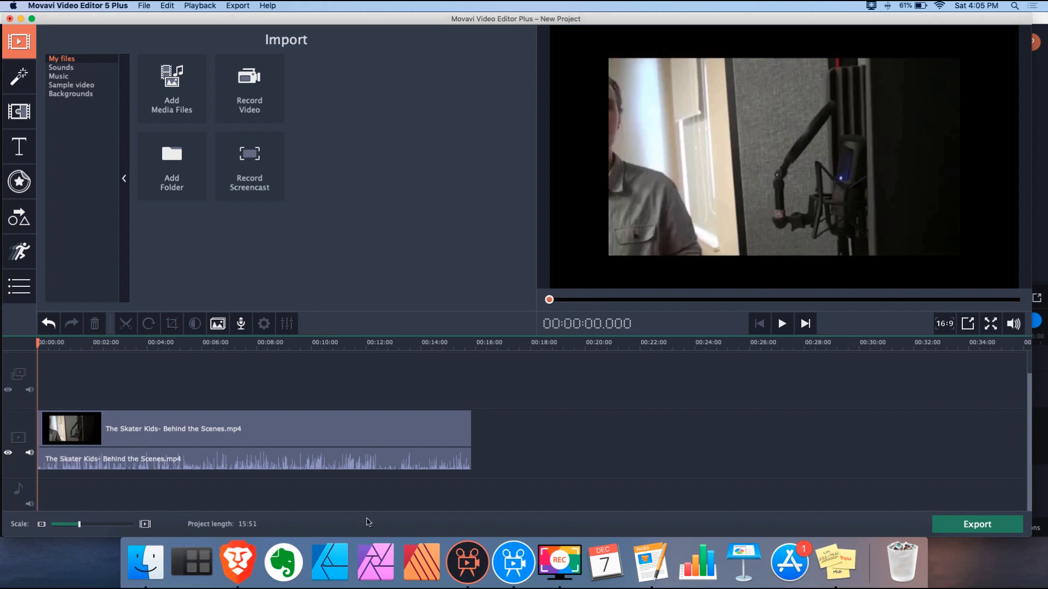
Back in Movavi 2020, move the playhead to about 04:50 and open All Tools
{"action": "left_click", "coordinate": [520, 551]}
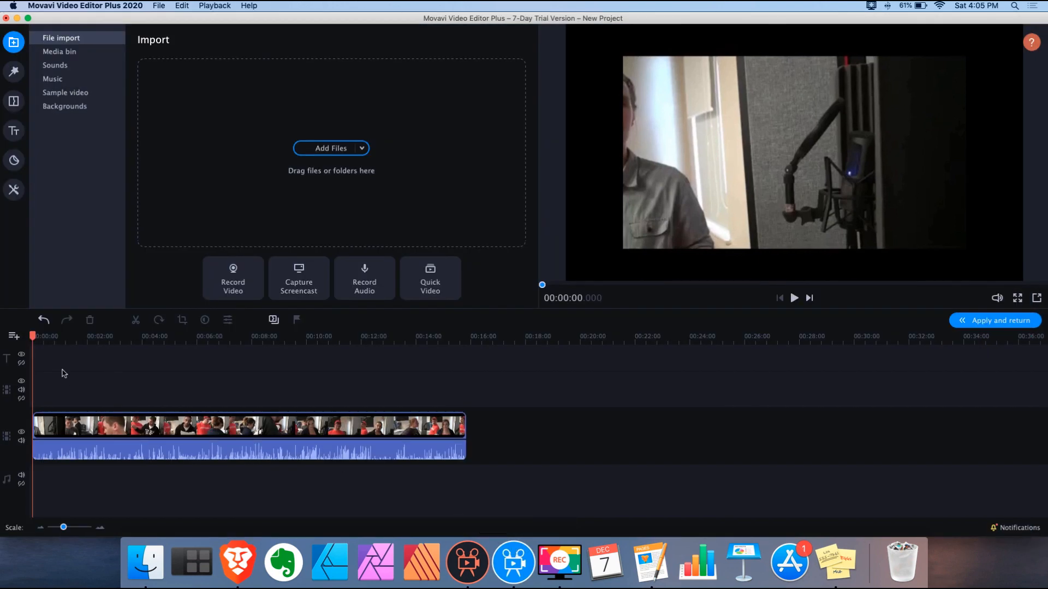
{"action": "left_click_drag", "start_coordinate": [34, 337], "coordinate": [397, 353]}
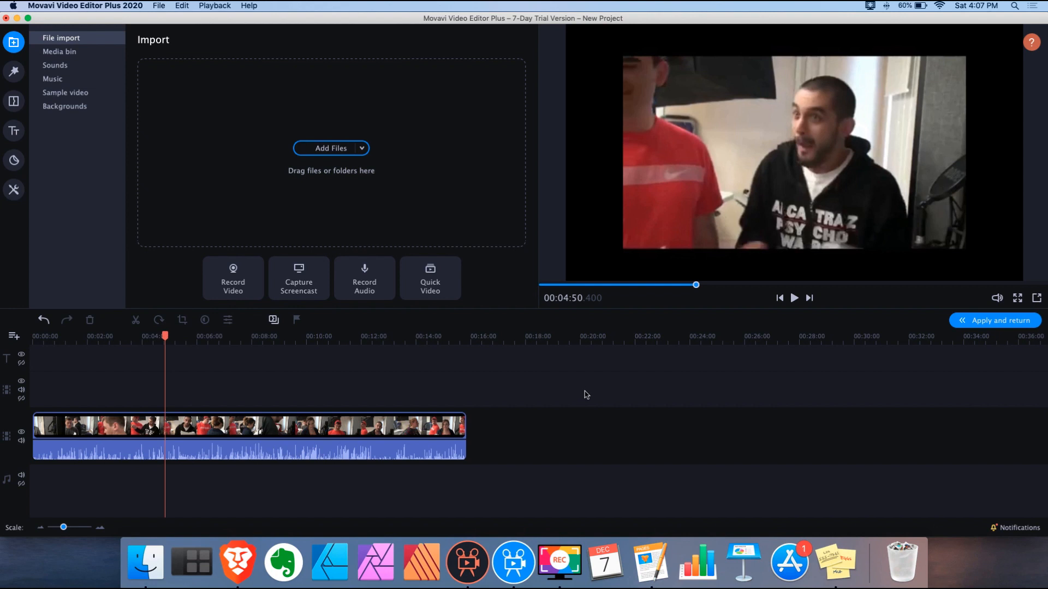
{"action": "left_click", "coordinate": [15, 190]}
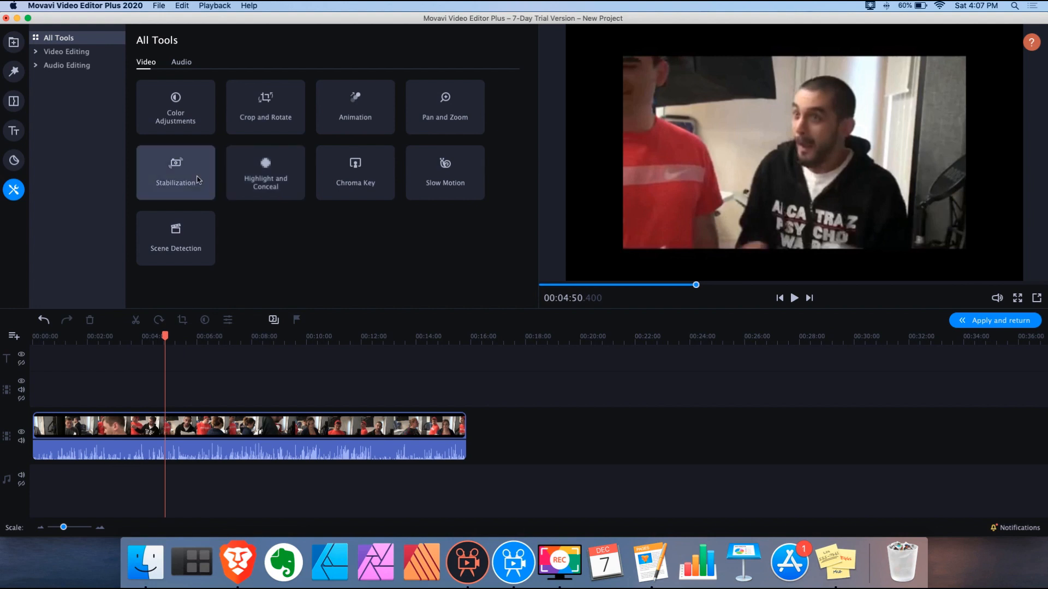
Open Pan and Zoom presets for the selected clip, then switch to Movavi Video Editor 5 Plus
{"action": "left_click", "coordinate": [444, 113]}
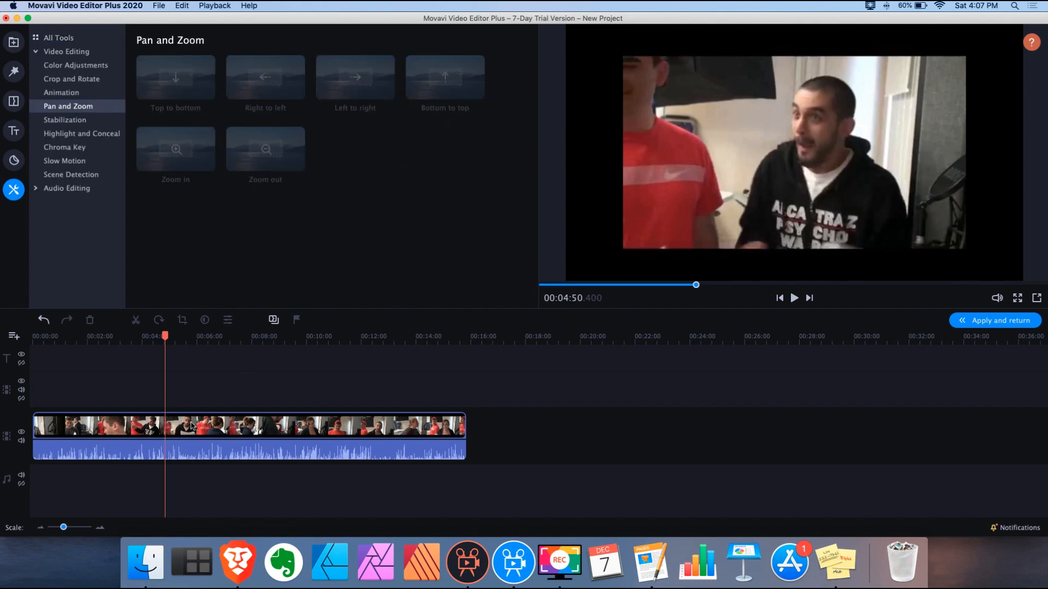
{"action": "left_click", "coordinate": [180, 436]}
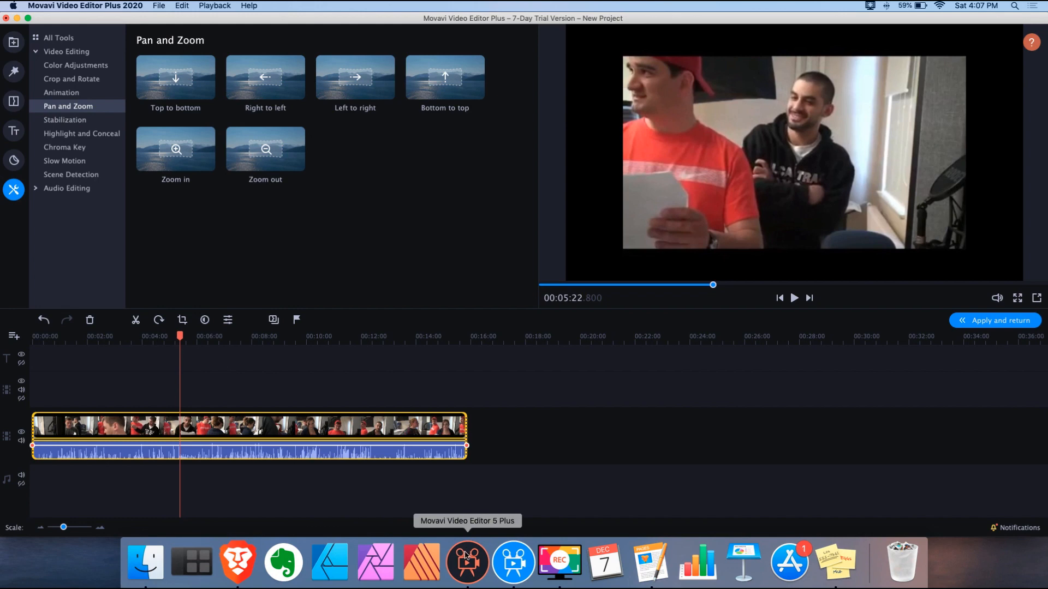
{"action": "left_click", "coordinate": [466, 556]}
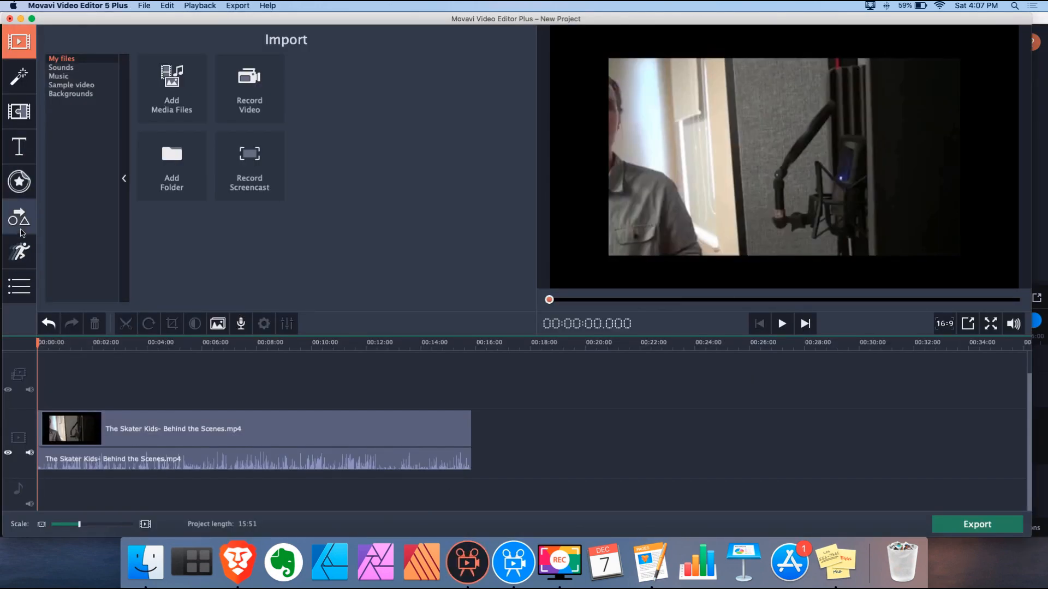
Show Movavi 5 Plus's Zoom in, Zoom out and Pan options for the clip, then return to Movavi 2020
{"action": "left_click", "coordinate": [19, 288]}
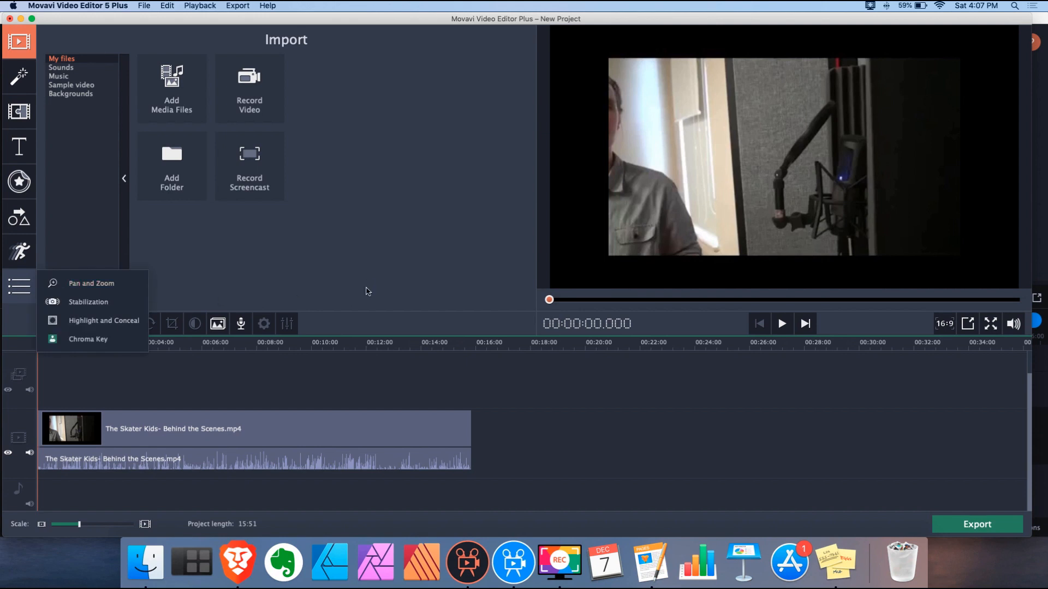
{"action": "left_click", "coordinate": [103, 284]}
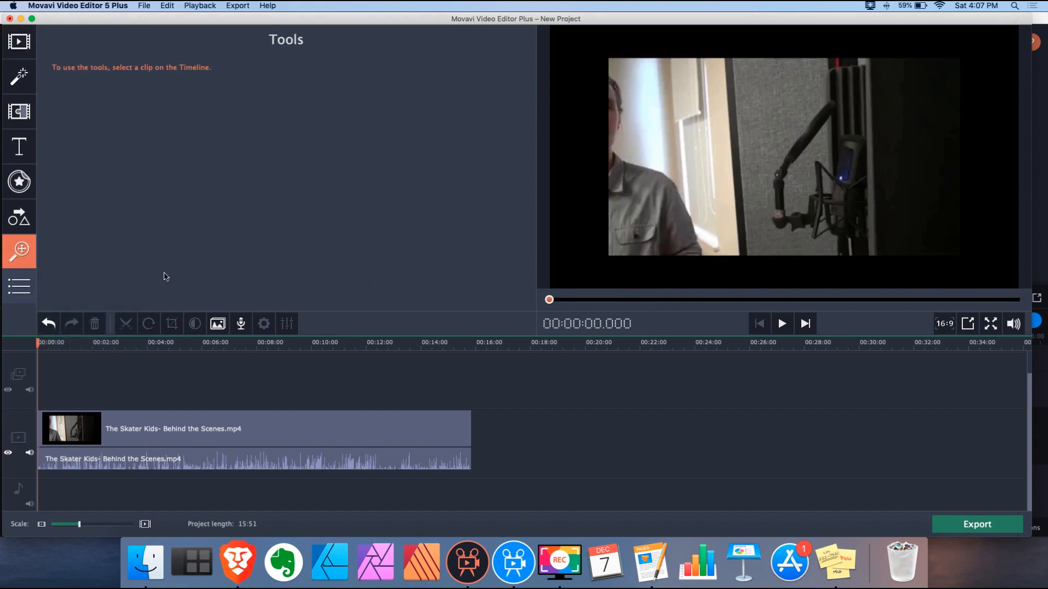
{"action": "left_click", "coordinate": [201, 429]}
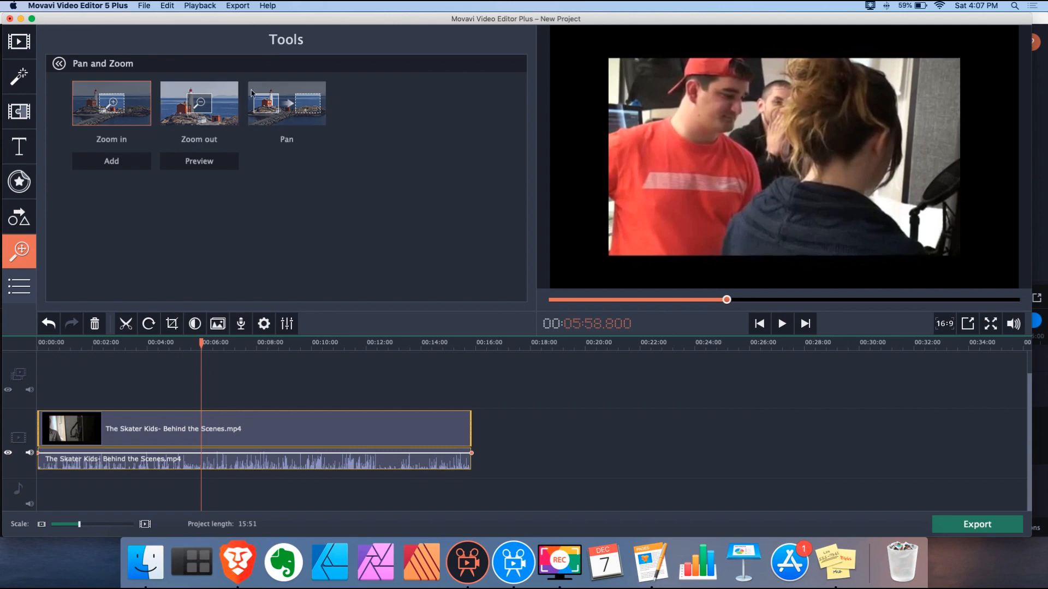
{"action": "left_click", "coordinate": [502, 549]}
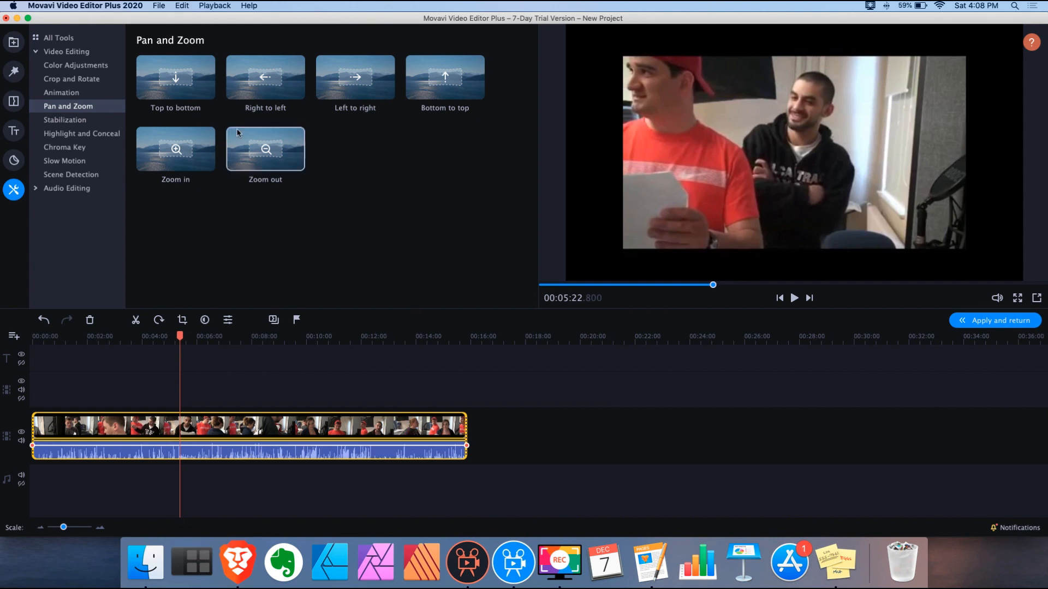
Preview Right to left, then apply the Left to right pan preset to the clip
{"action": "left_click", "coordinate": [258, 82]}
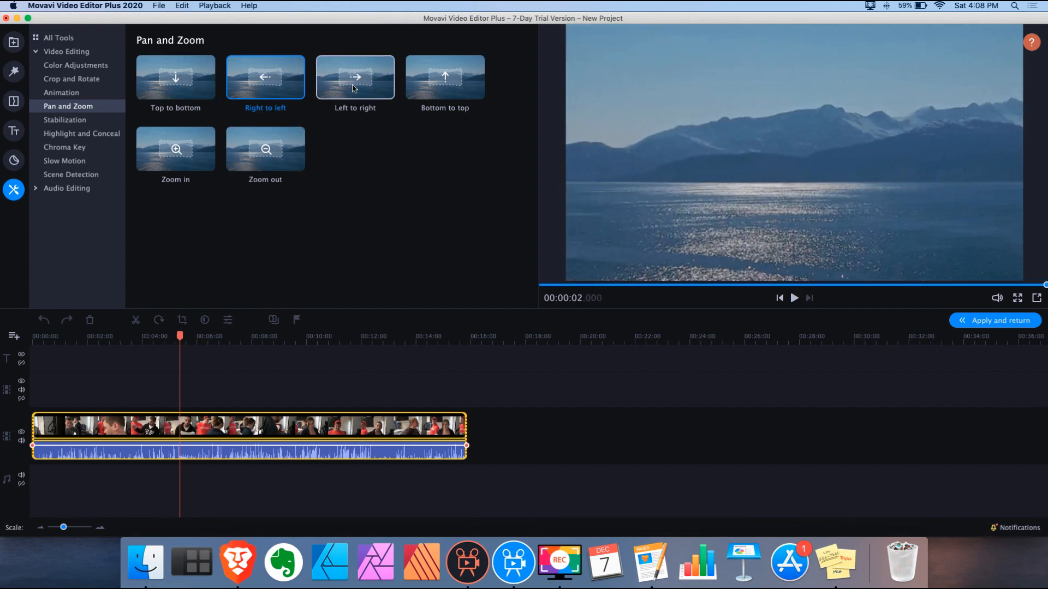
{"action": "left_click", "coordinate": [172, 432]}
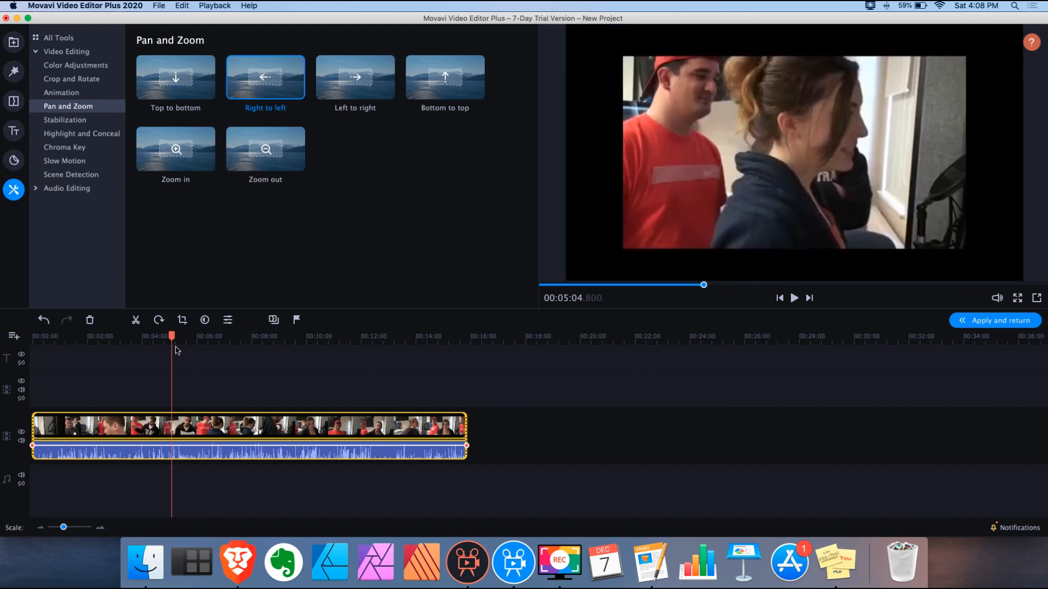
{"action": "left_click_drag", "start_coordinate": [172, 341], "coordinate": [186, 340]}
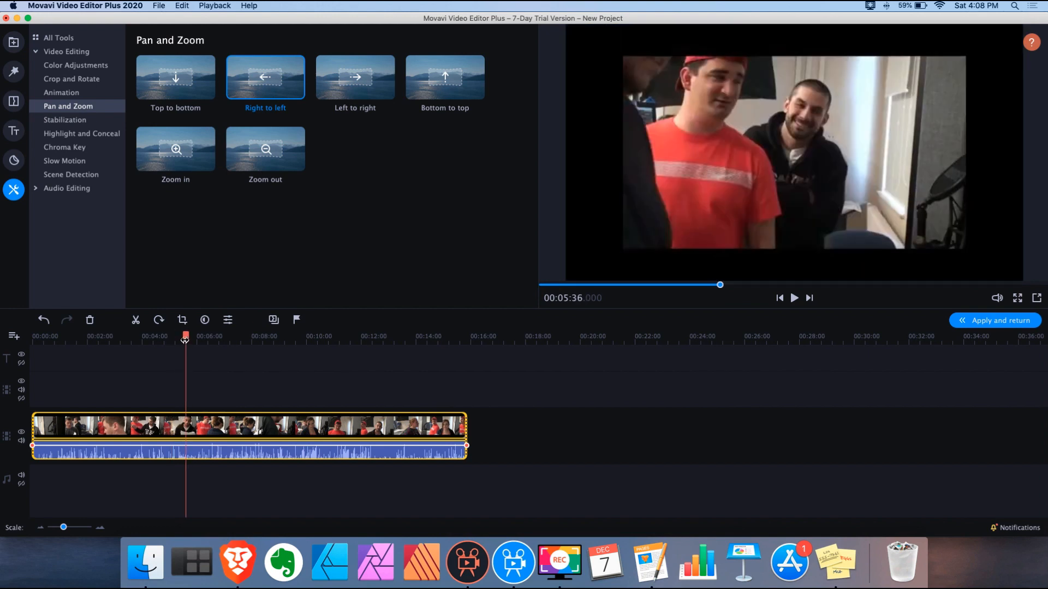
{"action": "left_click_drag", "start_coordinate": [358, 90], "coordinate": [214, 434]}
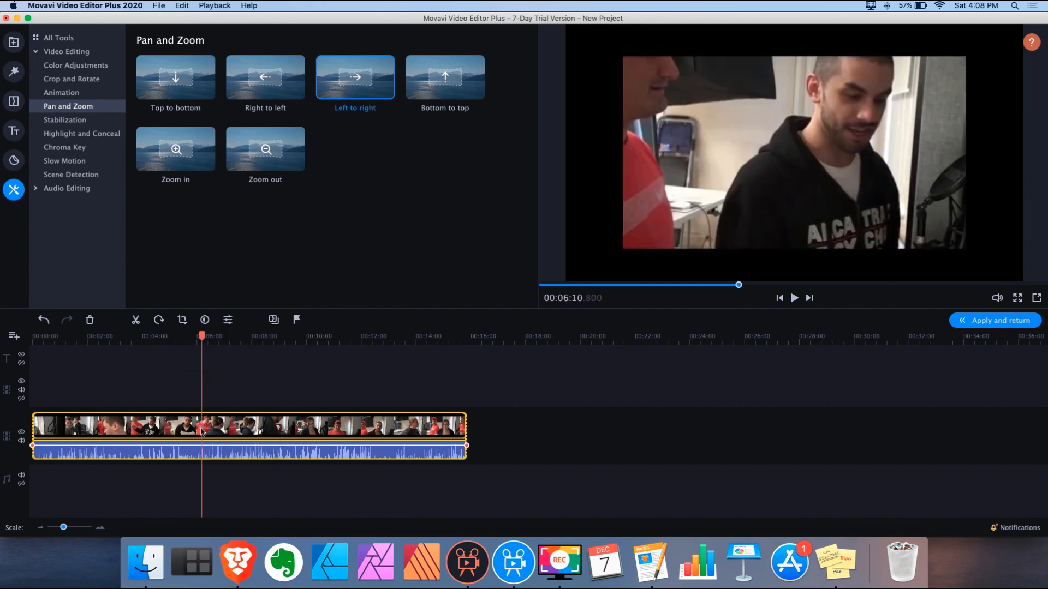
{"action": "left_click_drag", "start_coordinate": [63, 527], "coordinate": [72, 531]}
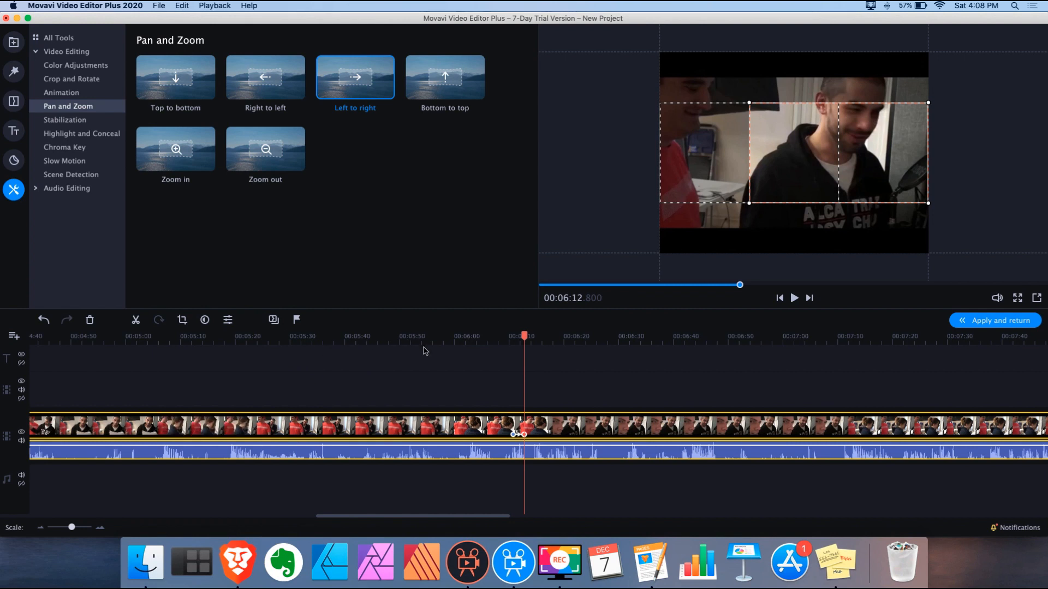
Raise the pan's start and end frames to the top edge of the video
{"action": "left_click_drag", "start_coordinate": [521, 331], "coordinate": [505, 336]}
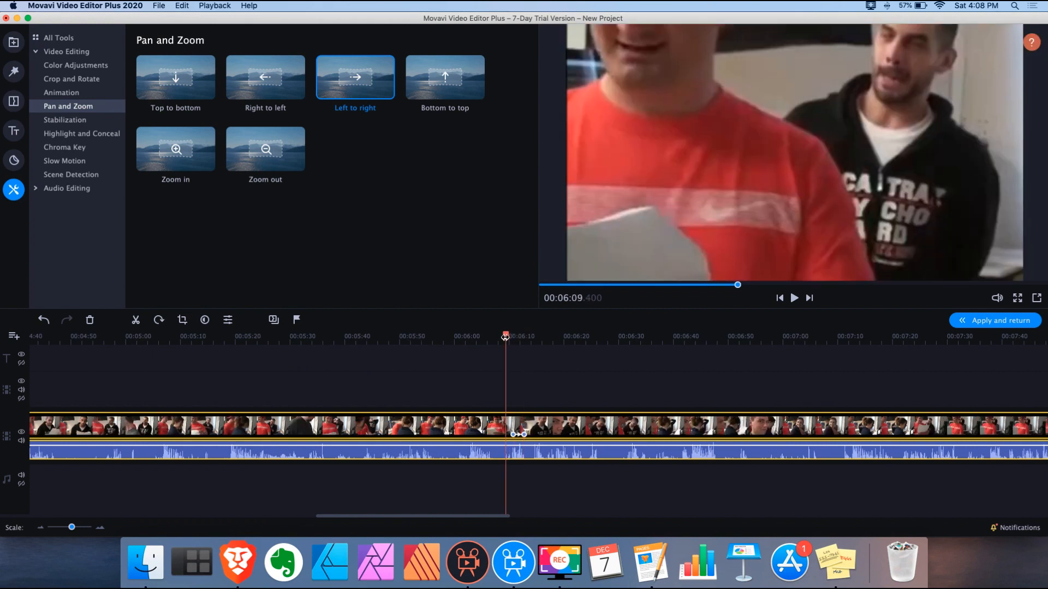
{"action": "left_click", "coordinate": [512, 435]}
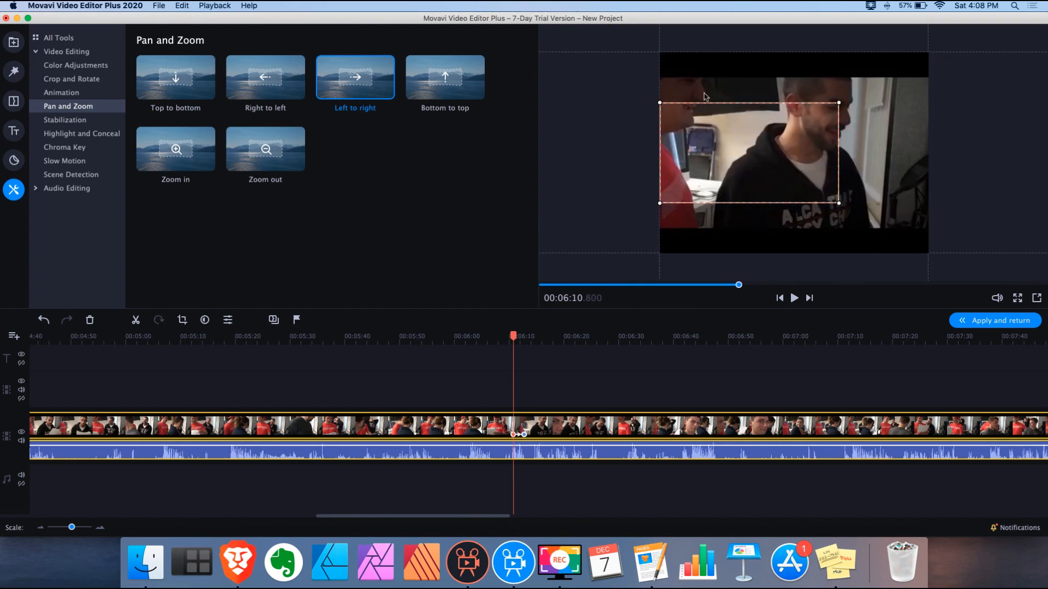
{"action": "left_click_drag", "start_coordinate": [724, 131], "coordinate": [724, 81]}
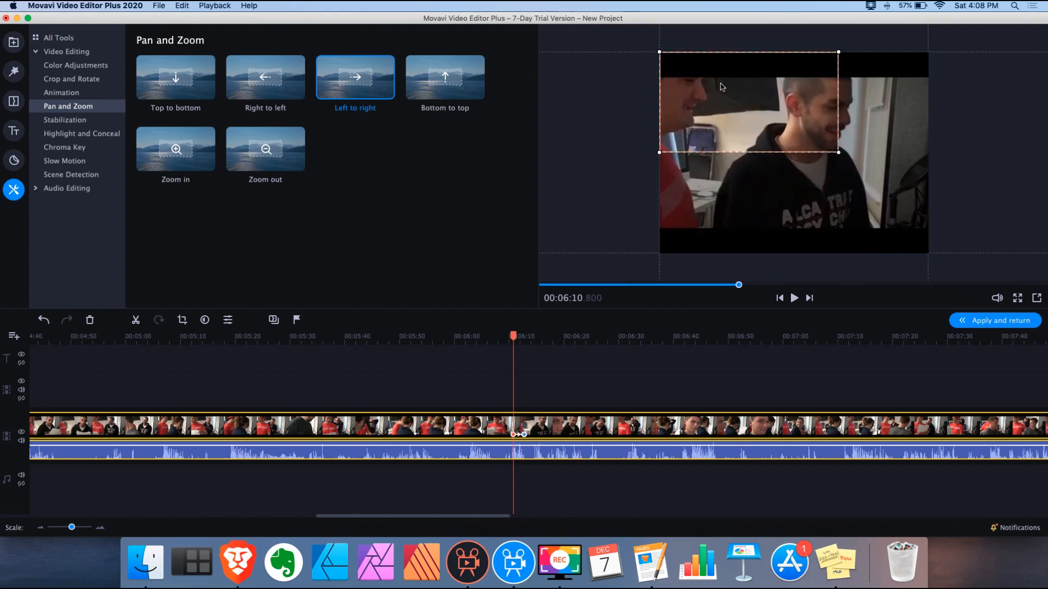
{"action": "left_click", "coordinate": [523, 435]}
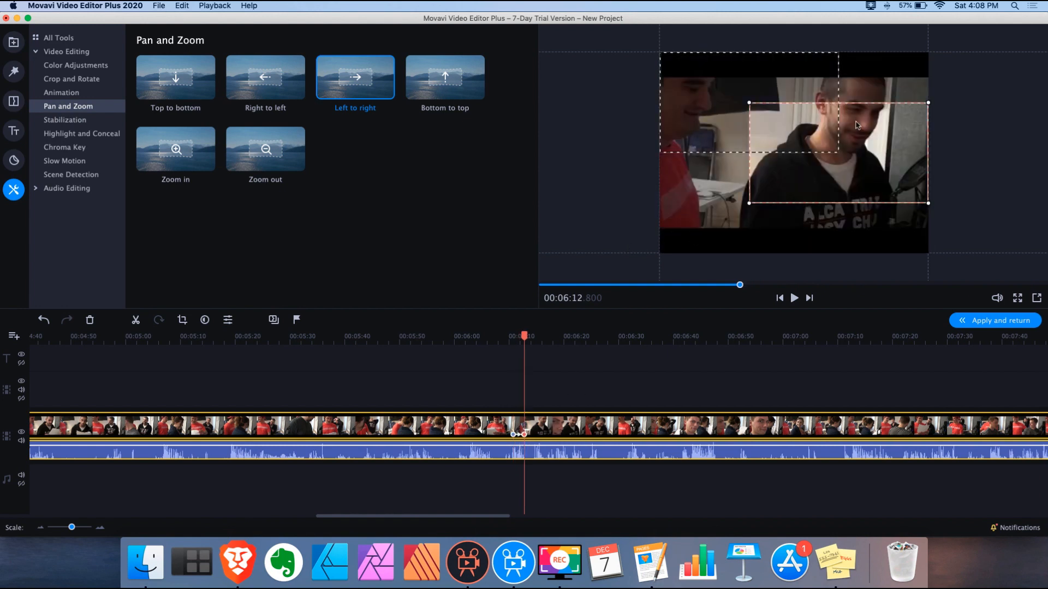
{"action": "left_click_drag", "start_coordinate": [856, 137], "coordinate": [833, 116]}
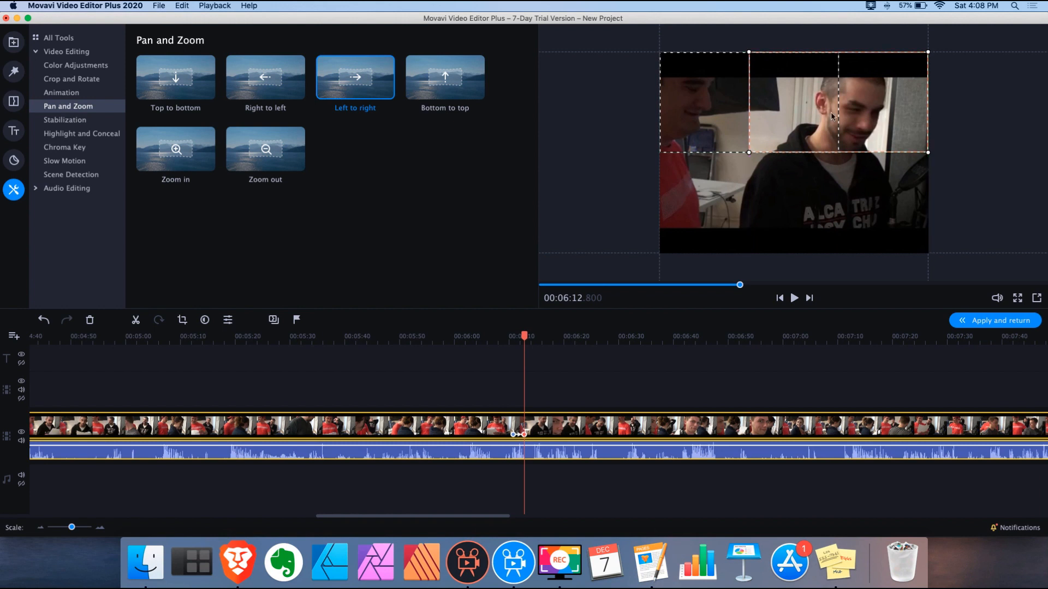
{"action": "left_click", "coordinate": [500, 341]}
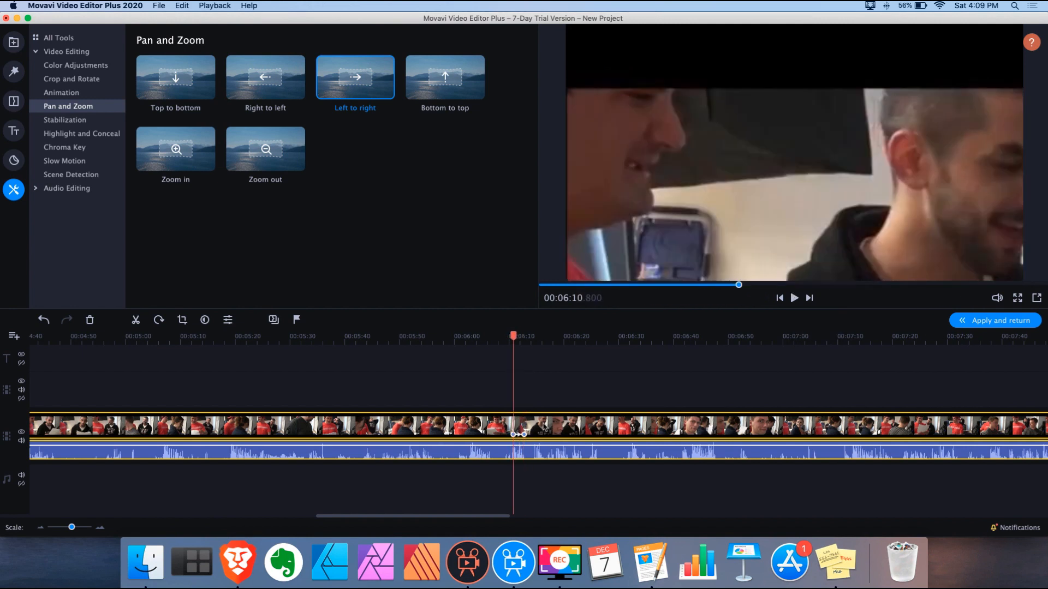
Open the clip's context menu for its pan-and-zoom keyframes
{"action": "right_click", "coordinate": [543, 424]}
{"action": "left_click", "coordinate": [448, 369]}
{"action": "right_click", "coordinate": [541, 430]}
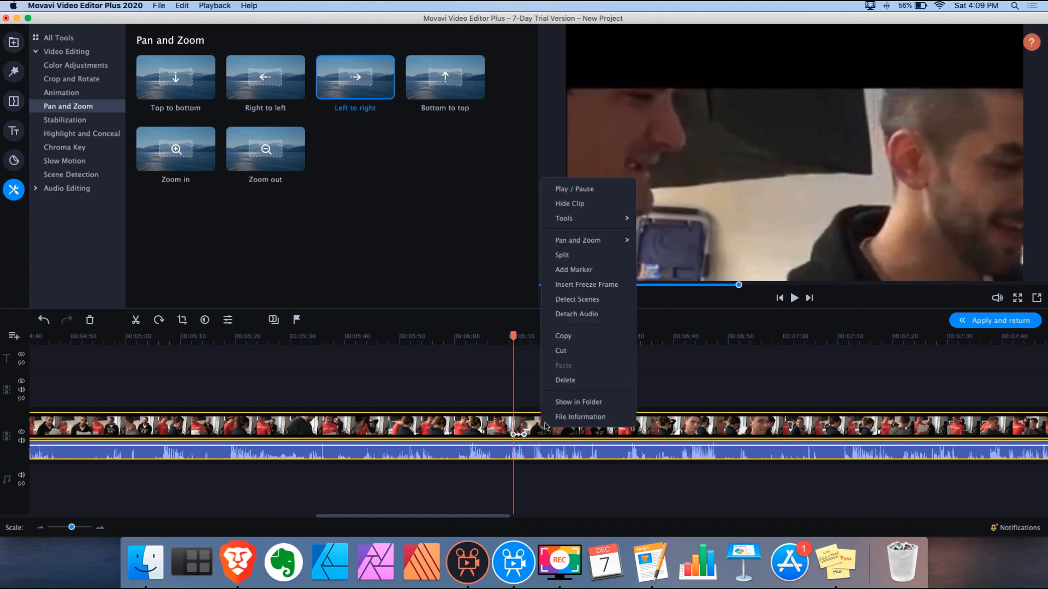
Remove all Pan and Zoom keyframes from the clip and play the unzoomed footage
{"action": "mouse_move", "coordinate": [603, 243]}
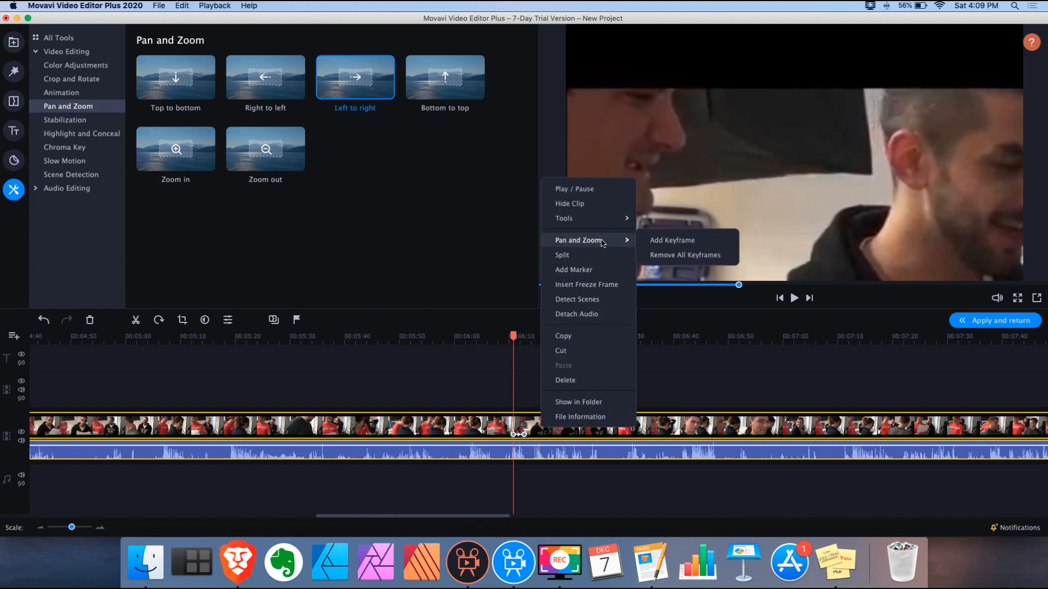
{"action": "left_click", "coordinate": [683, 256]}
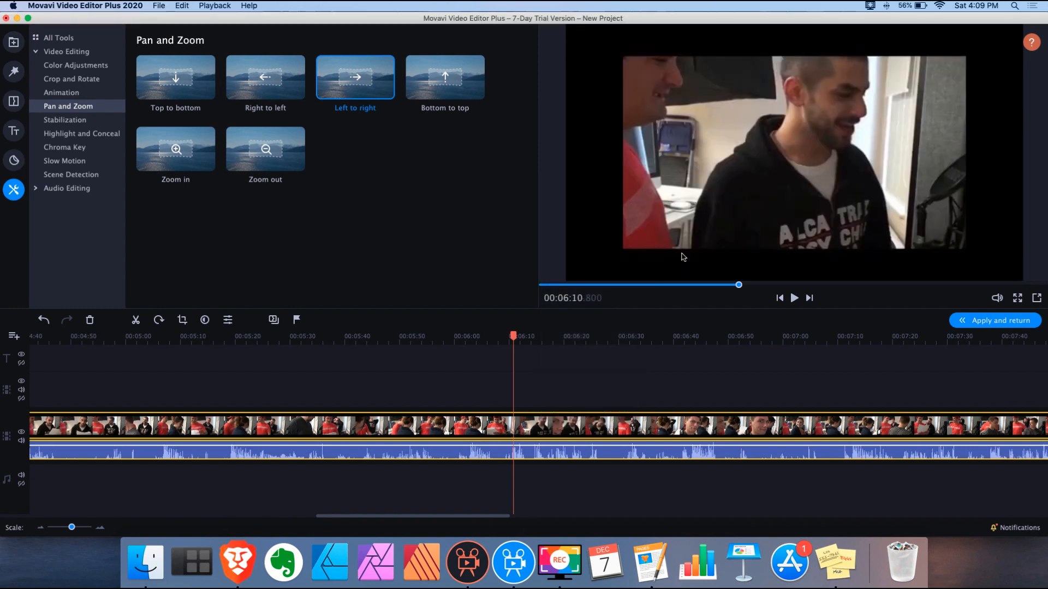
{"action": "key", "text": "space"}
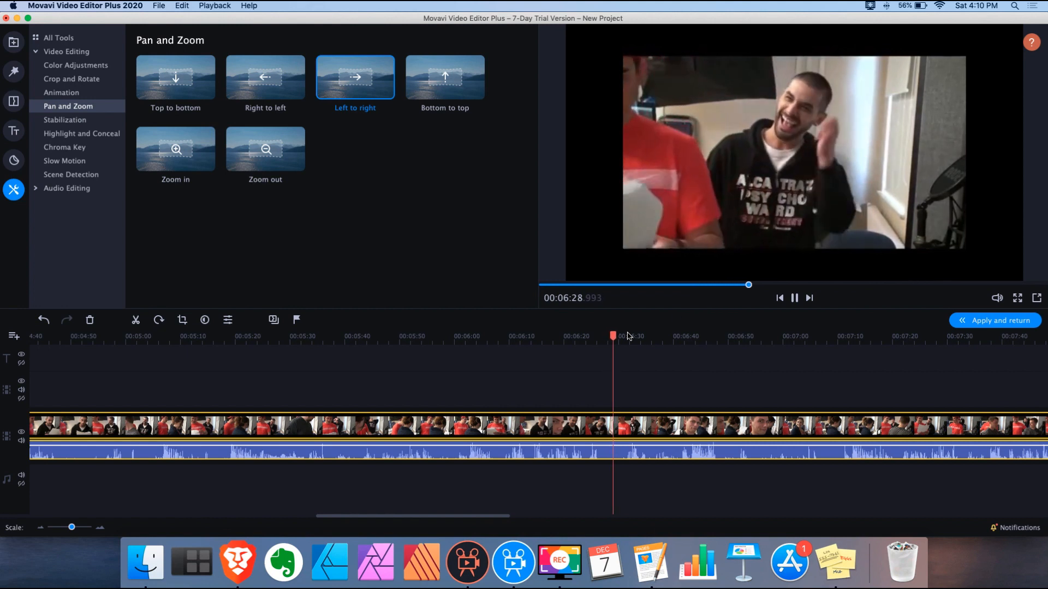
{"action": "left_click", "coordinate": [713, 337]}
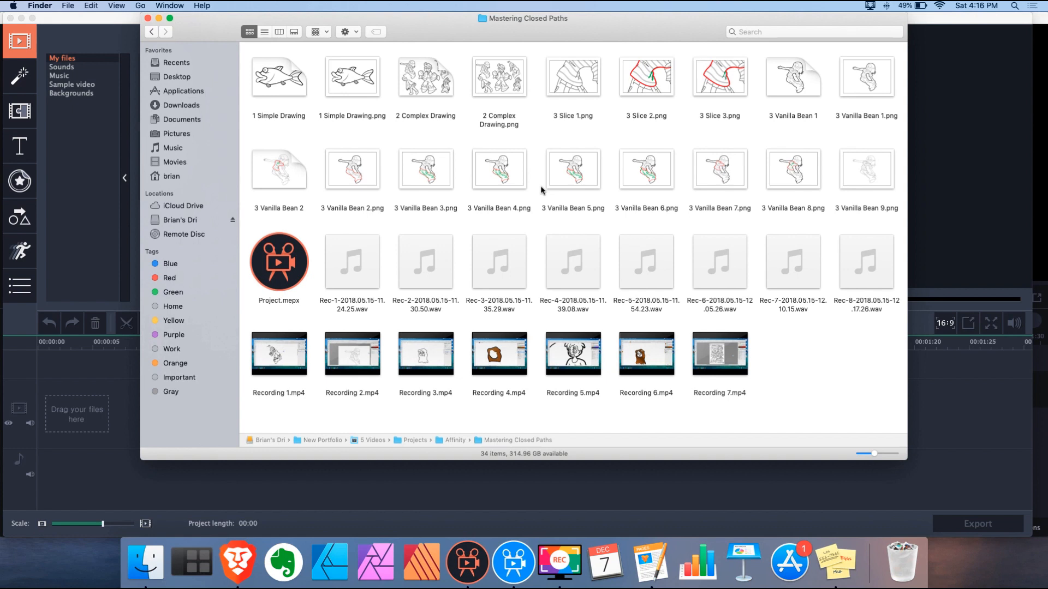
Open Project.mepx with Movavi Video Editor via Open With, then show the Import options
{"action": "left_click", "coordinate": [285, 261]}
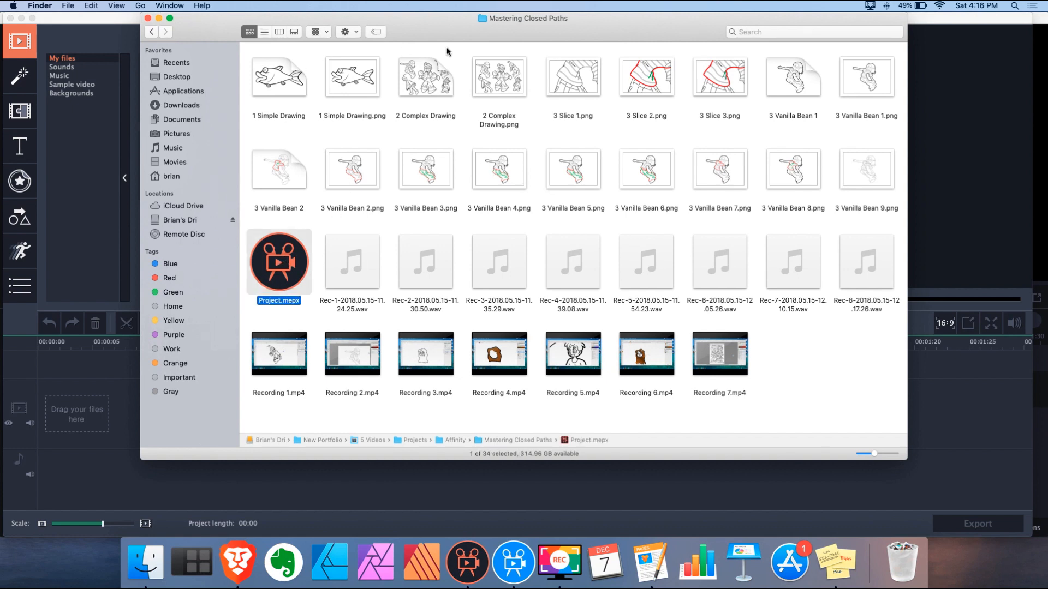
{"action": "double_click", "coordinate": [287, 265]}
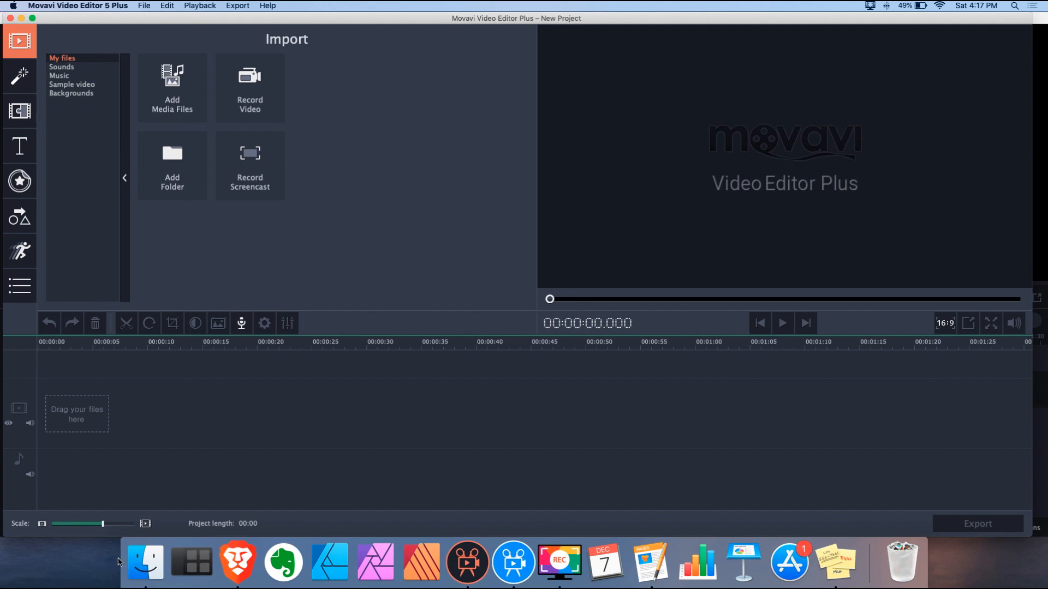
{"action": "left_click", "coordinate": [143, 563]}
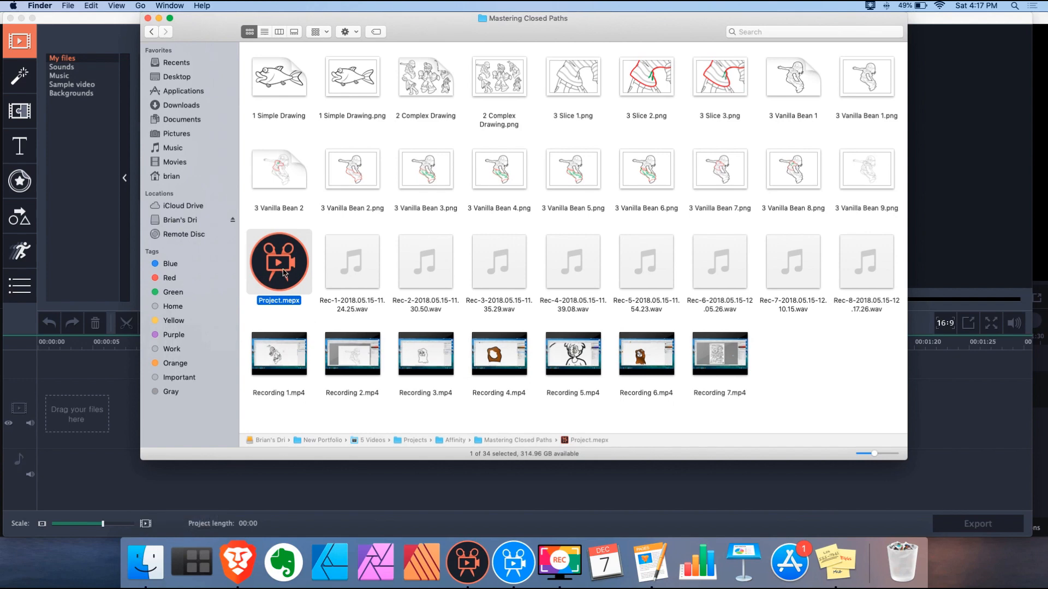
{"action": "right_click", "coordinate": [286, 269]}
{"action": "mouse_move", "coordinate": [338, 283]}
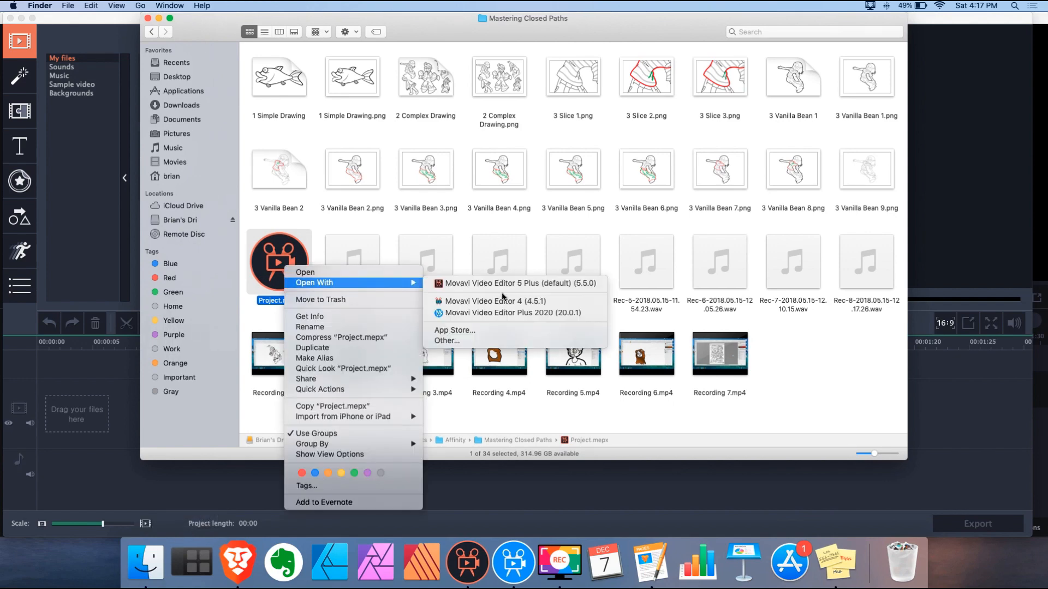
{"action": "left_click", "coordinate": [502, 312]}
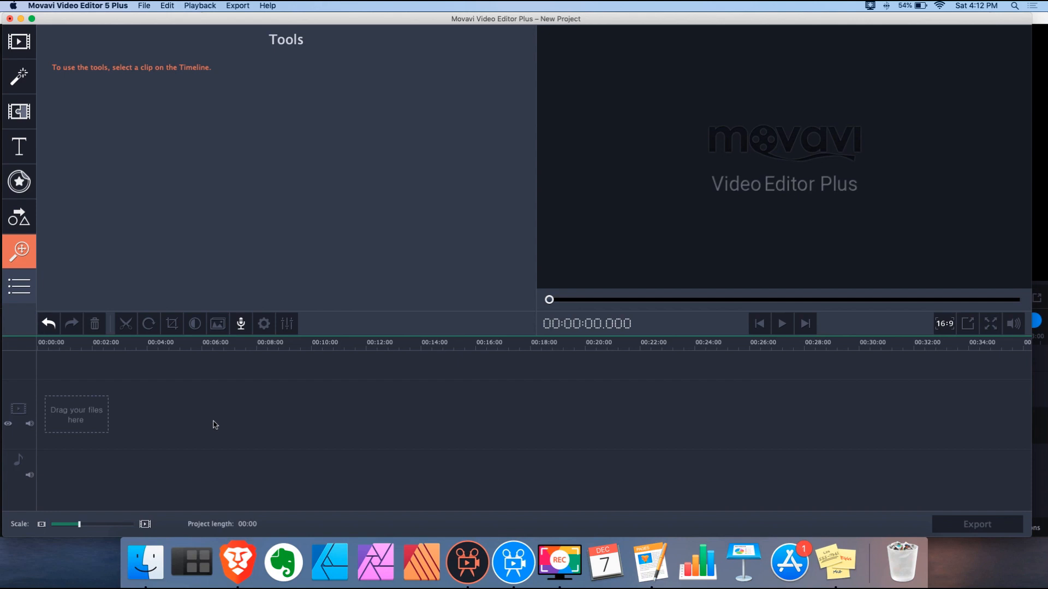
{"action": "left_click", "coordinate": [20, 42]}
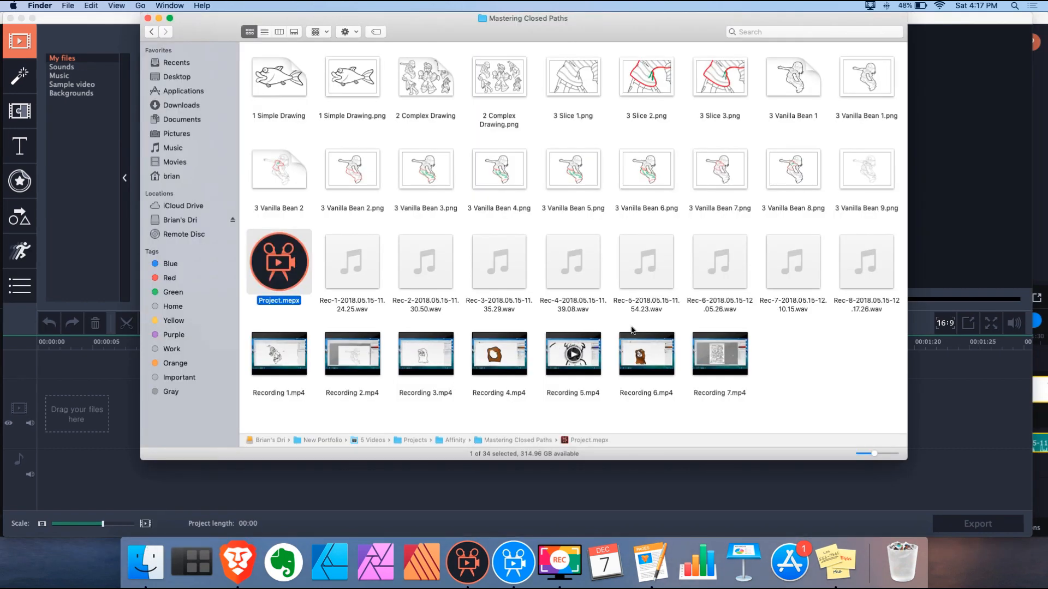
Select the folder's files except Project.mepx, 1 Simple Drawing, 2 Complex Drawing and 3 Vanilla Bean 1
{"action": "mouse_move", "coordinate": [866, 399]}
{"action": "left_mouse_down"}
{"action": "mouse_move", "coordinate": [756, 230]}
{"action": "mouse_move", "coordinate": [349, 64]}
{"action": "mouse_move", "coordinate": [469, 137]}
{"action": "mouse_move", "coordinate": [284, 61]}
{"action": "mouse_move", "coordinate": [263, 63]}
{"action": "left_mouse_up"}
{"action": "left_click", "coordinate": [294, 260], "text": "super"}
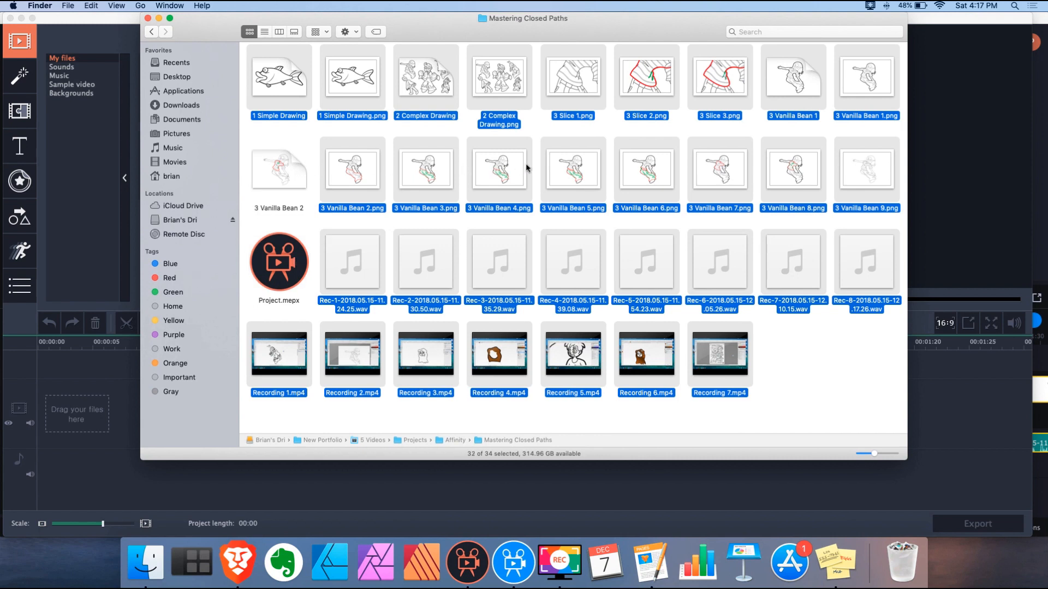
{"action": "left_click", "coordinate": [440, 87], "text": "super"}
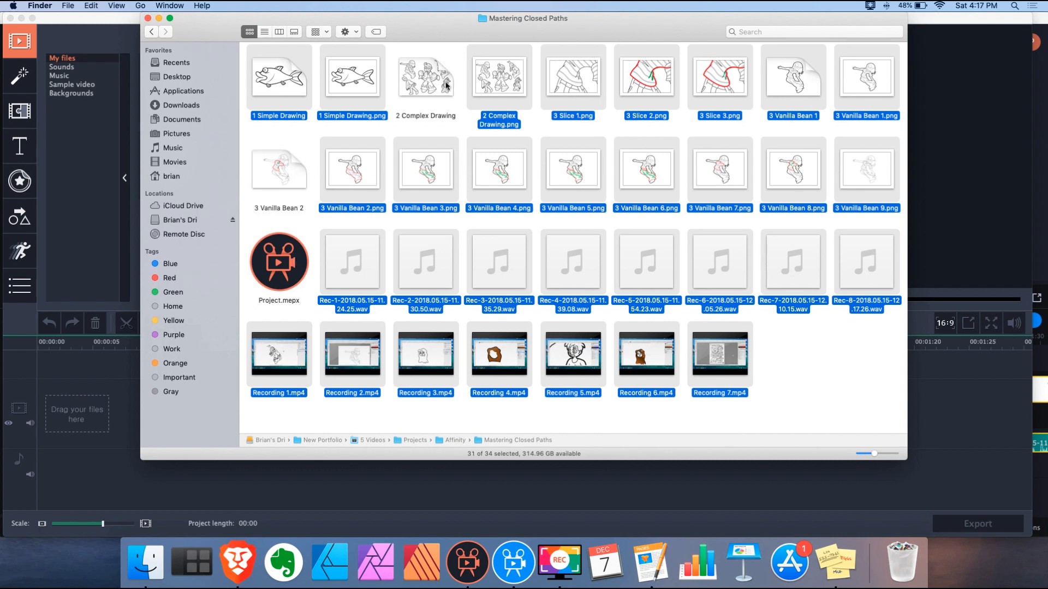
{"action": "left_click", "coordinate": [292, 87], "text": "super"}
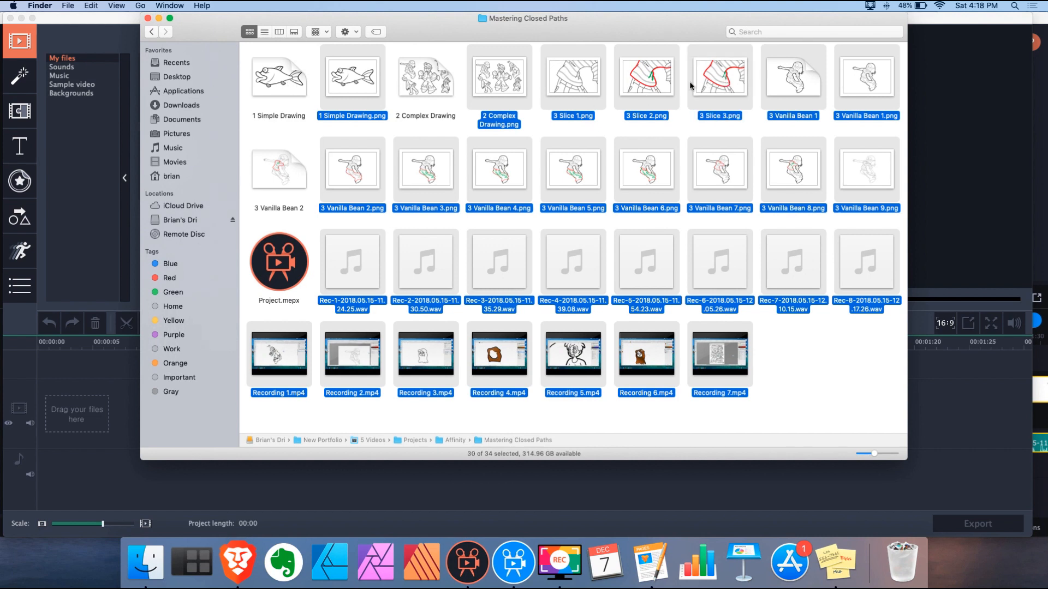
{"action": "left_click", "coordinate": [776, 83], "text": "super"}
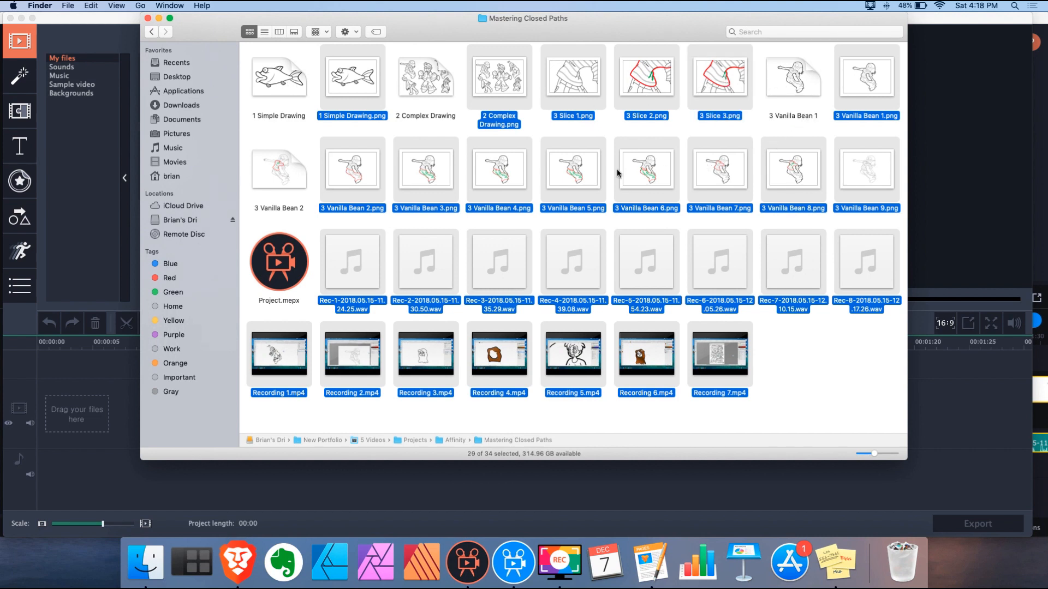
Drag the 29 selected files onto the Movavi 5 Plus timeline and select the Rec-1 and Rec-2 clips
{"action": "mouse_move", "coordinate": [275, 373]}
{"action": "left_click_drag", "start_coordinate": [411, 34], "coordinate": [703, 87]}
{"action": "left_click_drag", "start_coordinate": [432, 283], "coordinate": [267, 394]}
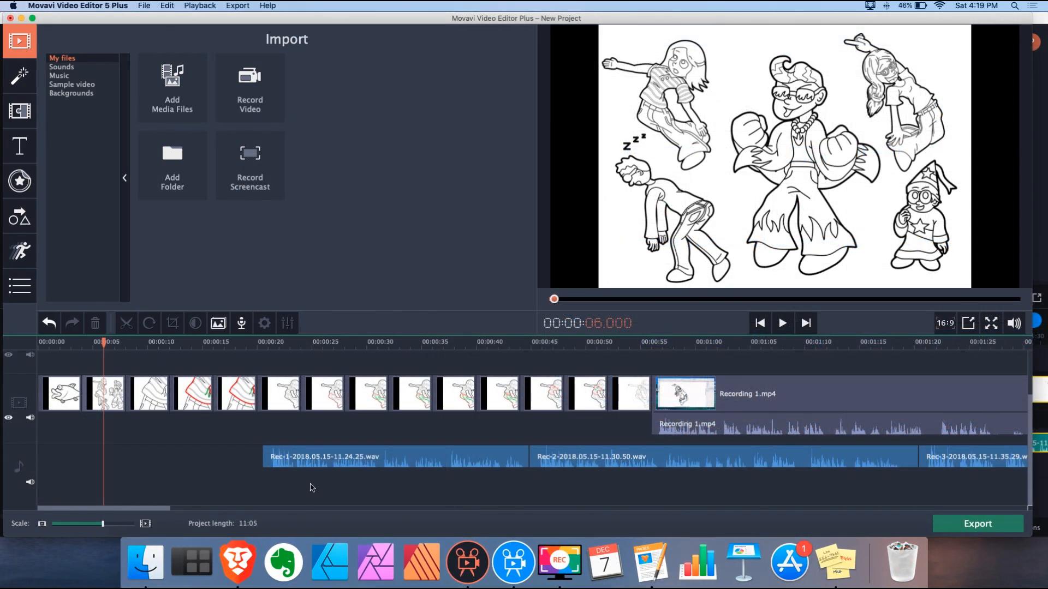
{"action": "left_click", "coordinate": [325, 456]}
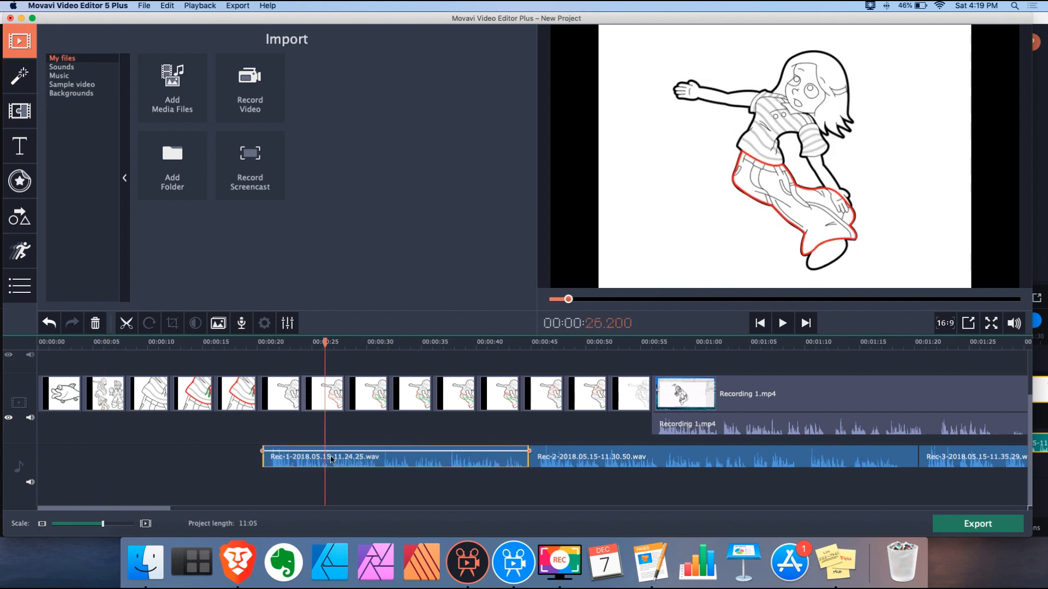
{"action": "left_click", "coordinate": [599, 462]}
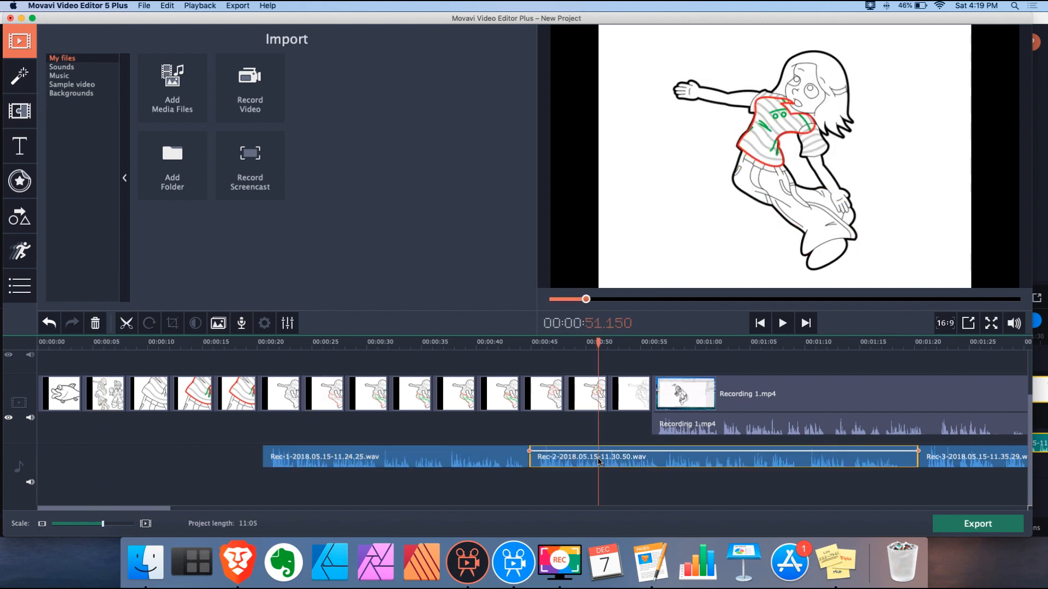
Marquee-select all the music-track clips and set their Volume to 400%
{"action": "left_click", "coordinate": [442, 455]}
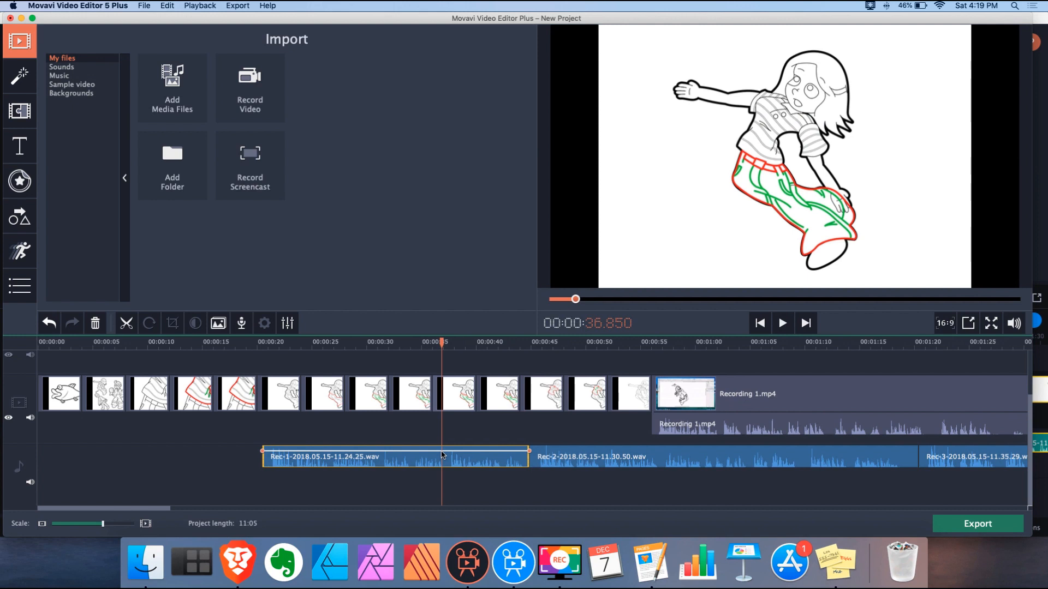
{"action": "left_click", "coordinate": [287, 323]}
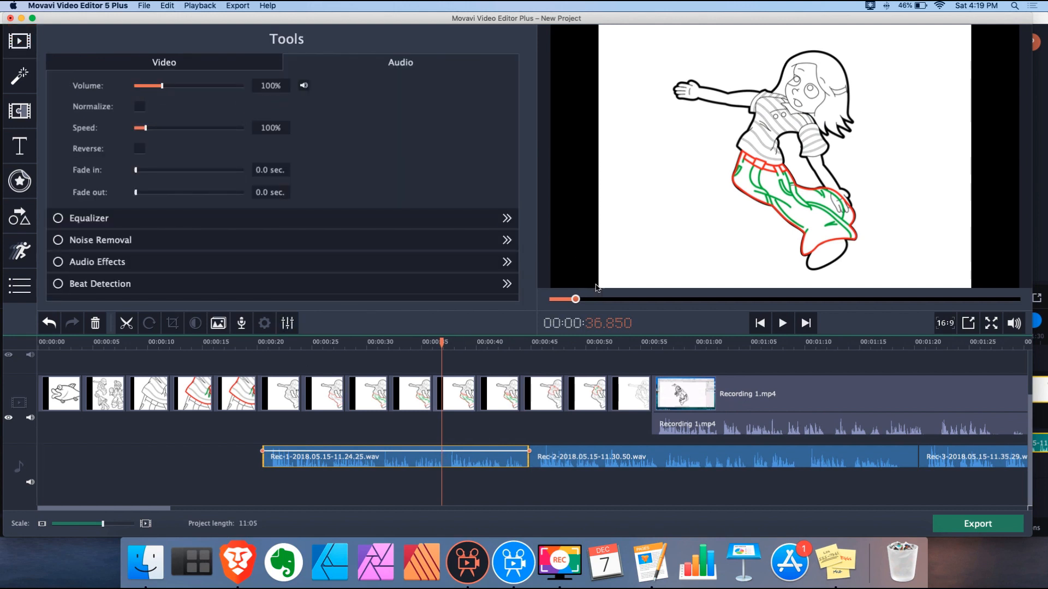
{"action": "left_click_drag", "start_coordinate": [102, 525], "coordinate": [92, 526]}
{"action": "left_click_drag", "start_coordinate": [601, 475], "coordinate": [87, 445]}
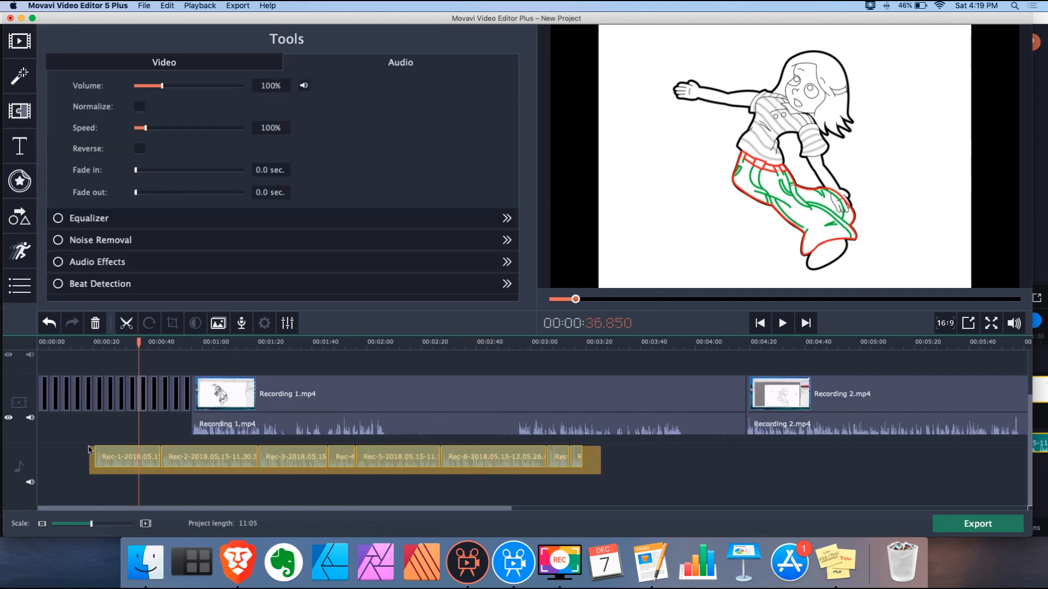
{"action": "left_click", "coordinate": [282, 87]}
{"action": "type", "text": "400"}
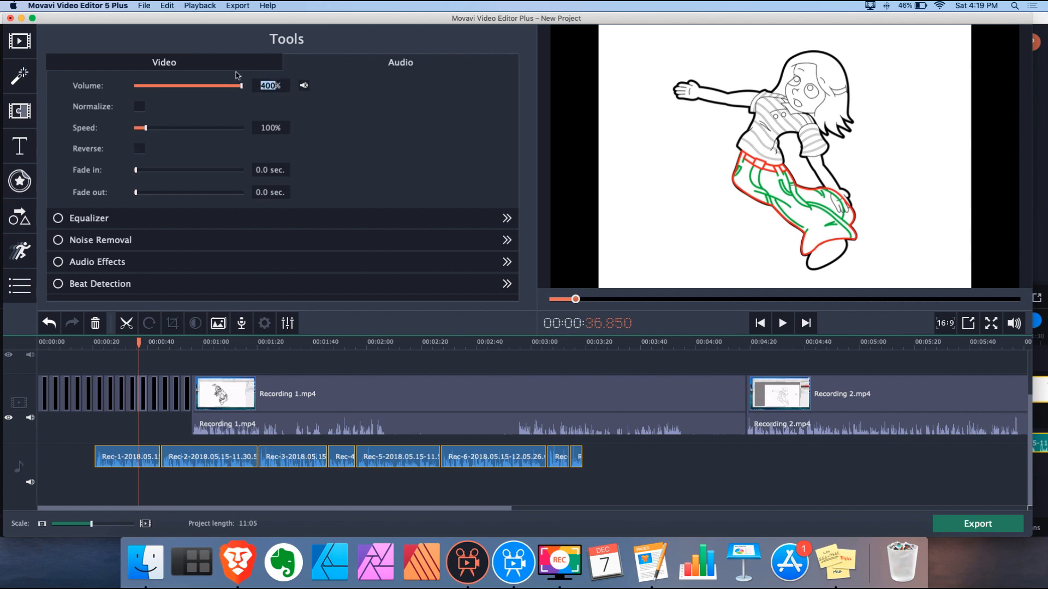
Deselect the clips and play back from about 23 seconds to listen to the louder audio
{"action": "left_click", "coordinate": [106, 416]}
{"action": "left_click", "coordinate": [104, 349]}
{"action": "key", "text": "space"}
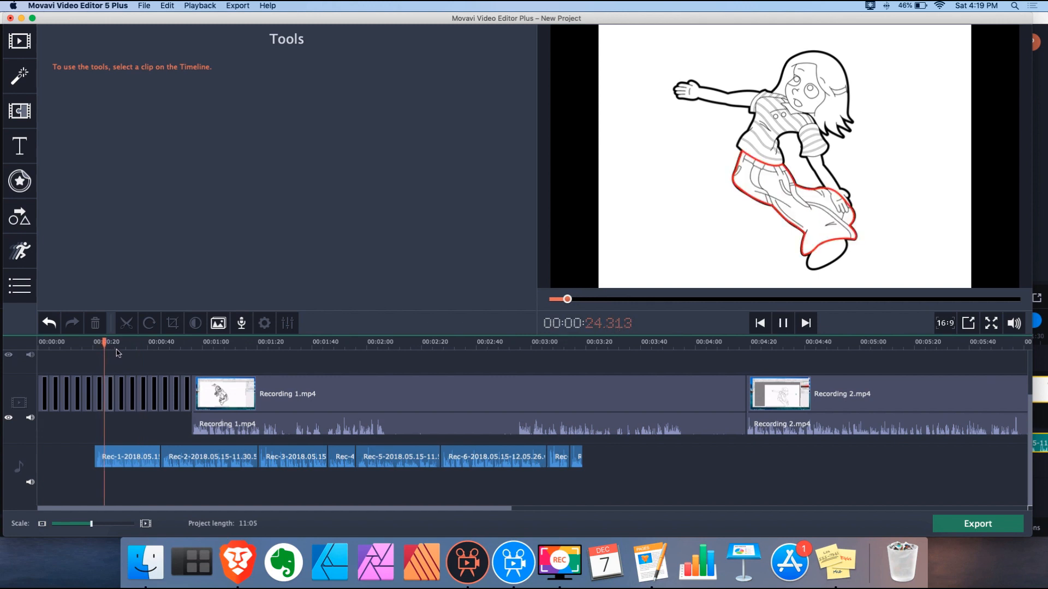
{"action": "key", "text": "XF86AudioRaiseVolume"}
{"action": "key", "text": "XF86AudioRaiseVolume"}
{"action": "key", "text": "XF86AudioRaiseVolume"}
{"action": "key", "text": "XF86AudioRaiseVolume"}
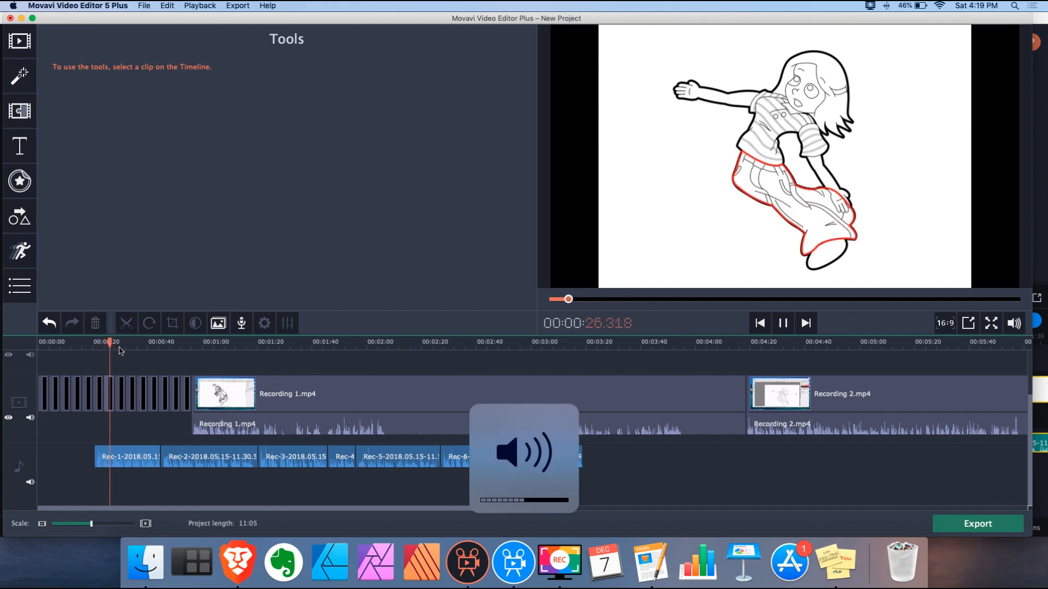
{"action": "key", "text": "space"}
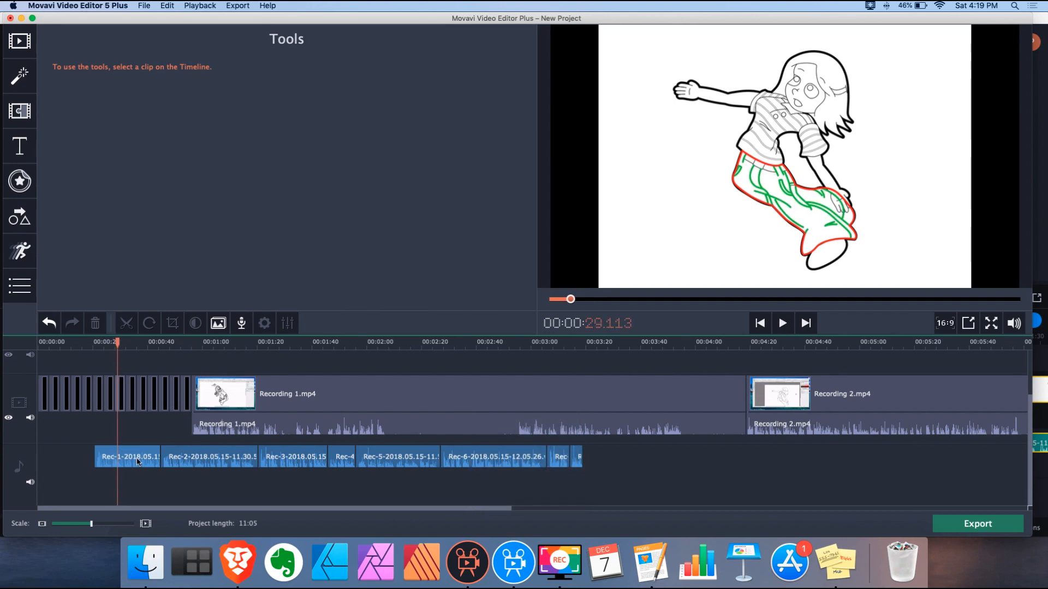
Set Rec-1's volume to 400% and play briefly from about 28 seconds
{"action": "left_click", "coordinate": [137, 461]}
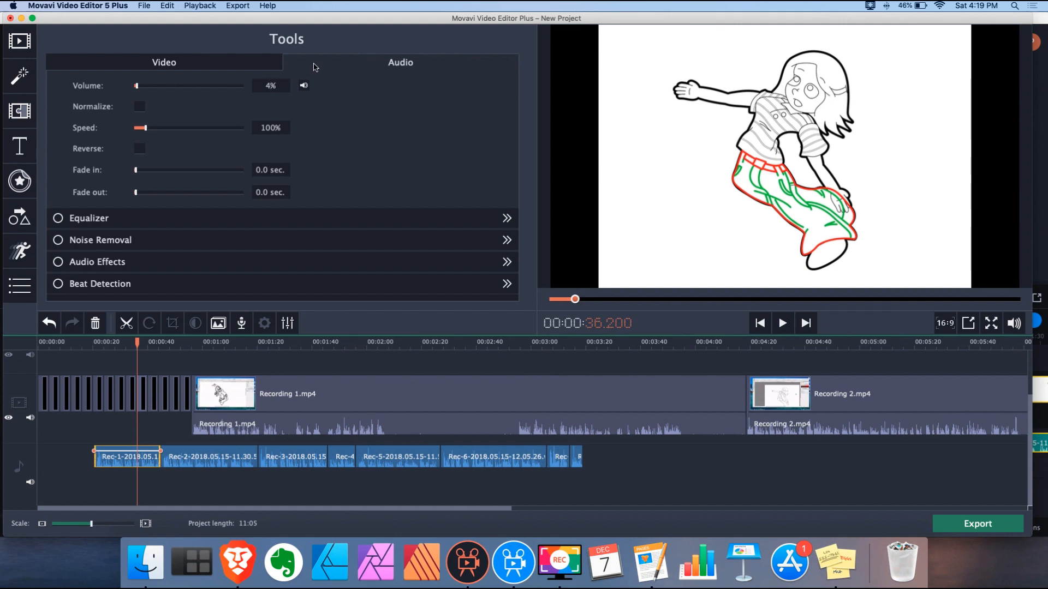
{"action": "type", "text": "00"}
{"action": "key", "text": "Return"}
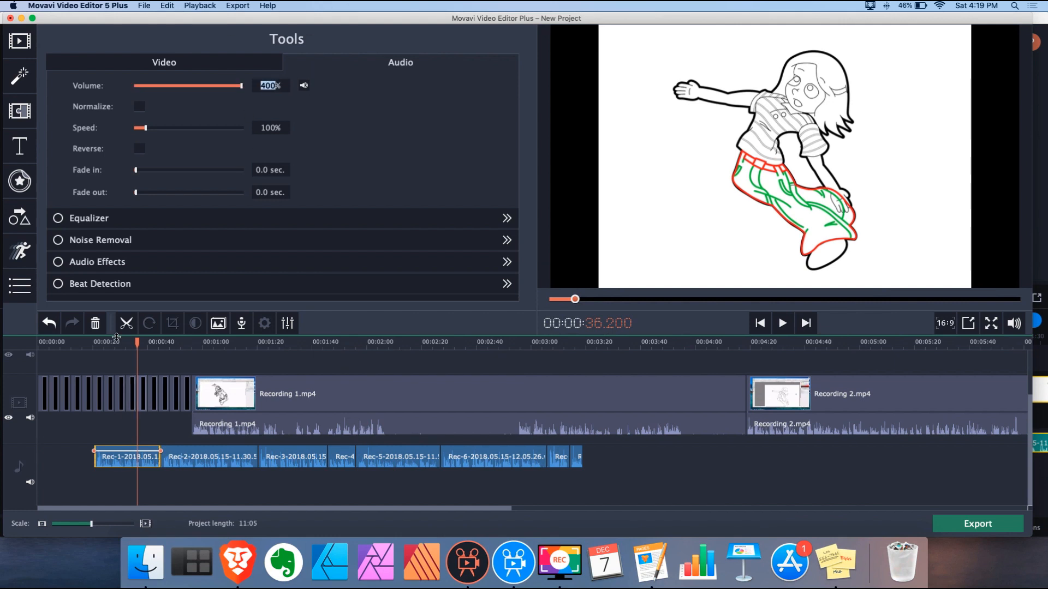
{"action": "left_click", "coordinate": [116, 339]}
{"action": "key", "text": "space"}
Select all music-track clips, apply 400% volume, then deselect them
{"action": "left_click_drag", "start_coordinate": [135, 480], "coordinate": [580, 415]}
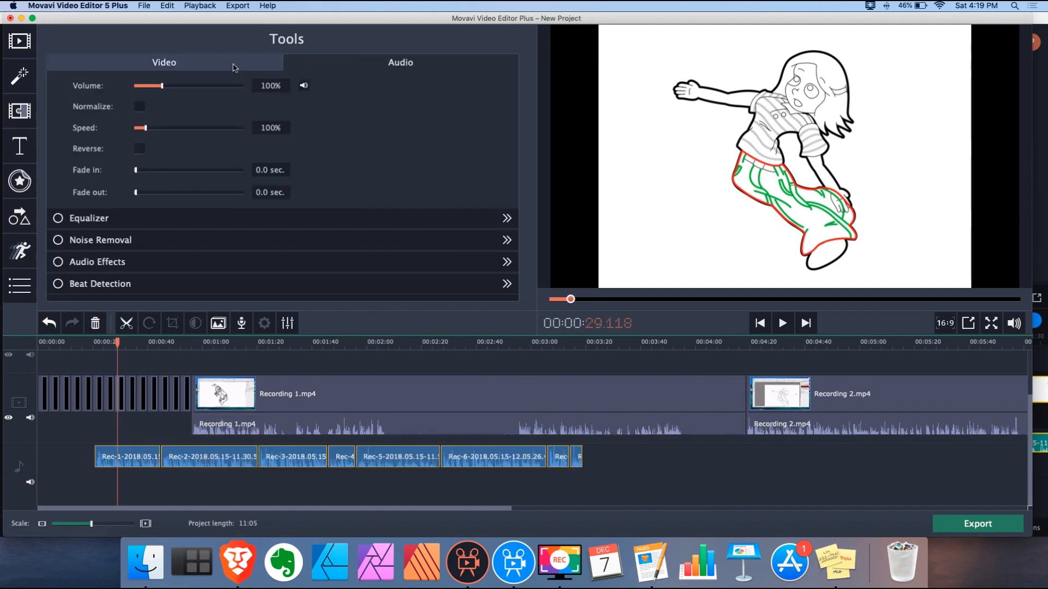
{"action": "left_click", "coordinate": [258, 85]}
{"action": "type", "text": "40"}
{"action": "key", "text": "Return"}
{"action": "type", "text": "0"}
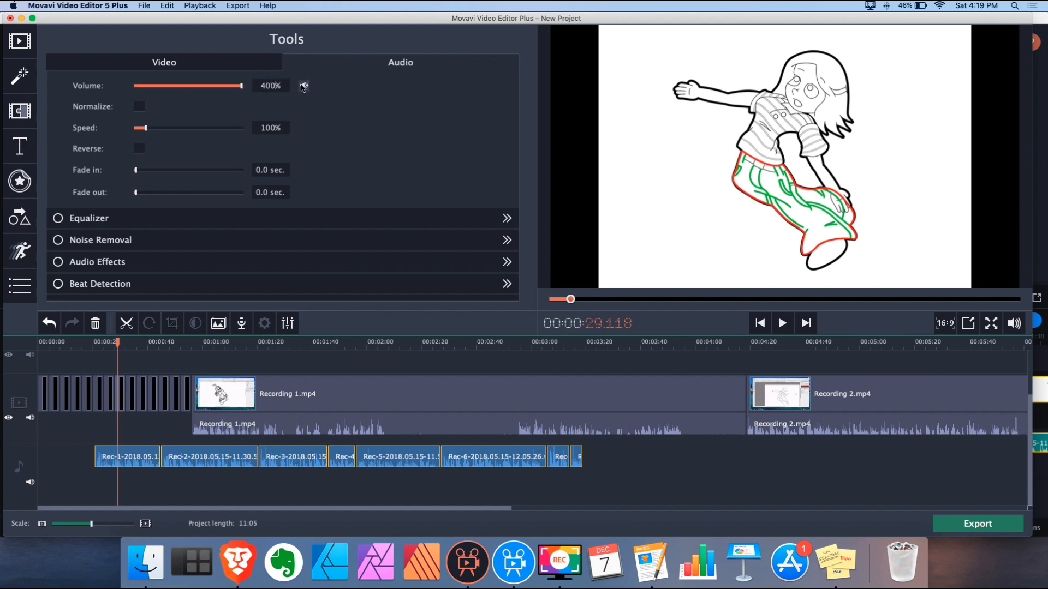
{"action": "key", "text": "Return"}
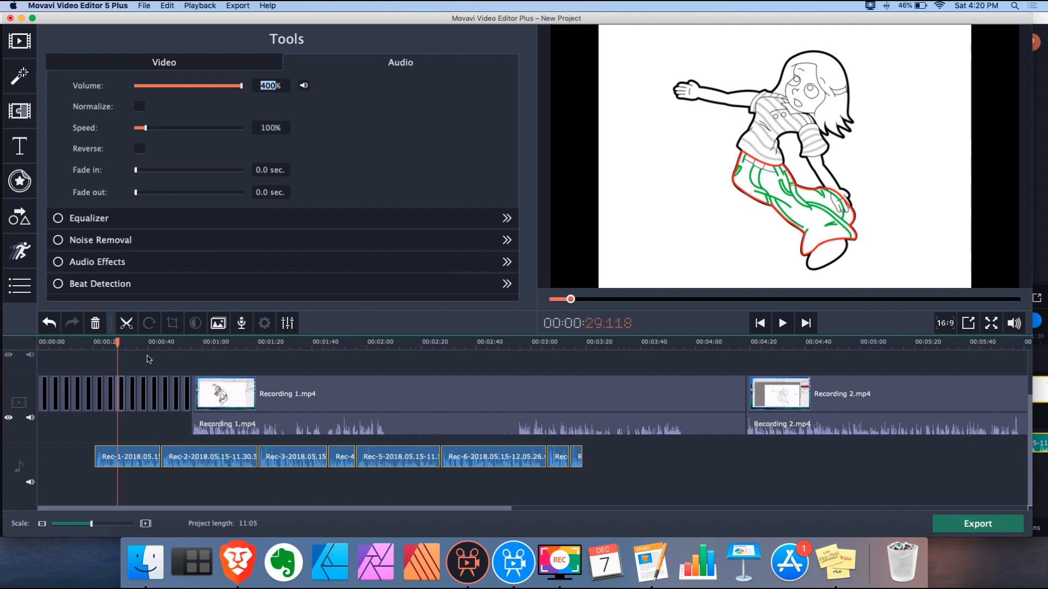
{"action": "left_click", "coordinate": [169, 362]}
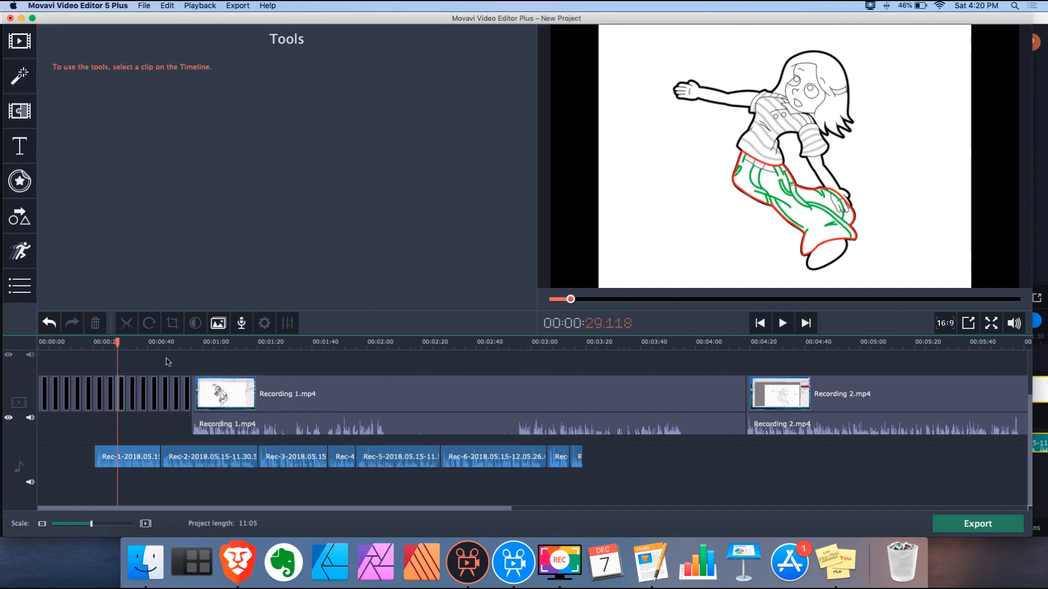
Check that the Rec-3, Rec-4, Rec-5 and Rec-6 clips each read 400% volume
{"action": "left_click", "coordinate": [290, 342]}
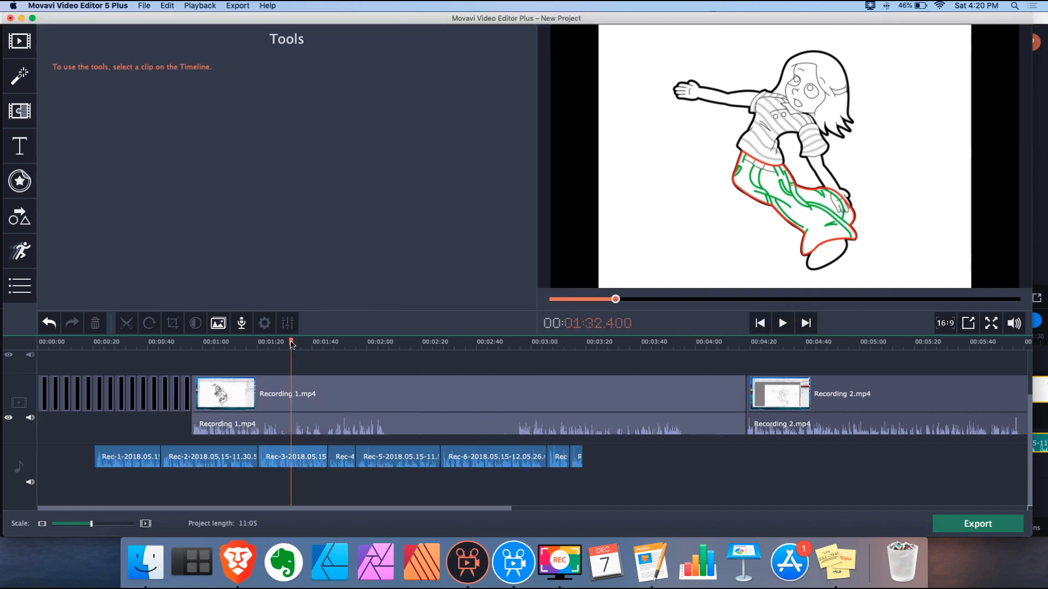
{"action": "left_click", "coordinate": [309, 458]}
{"action": "left_click", "coordinate": [346, 459]}
{"action": "left_click", "coordinate": [393, 458]}
{"action": "left_click", "coordinate": [511, 463]}
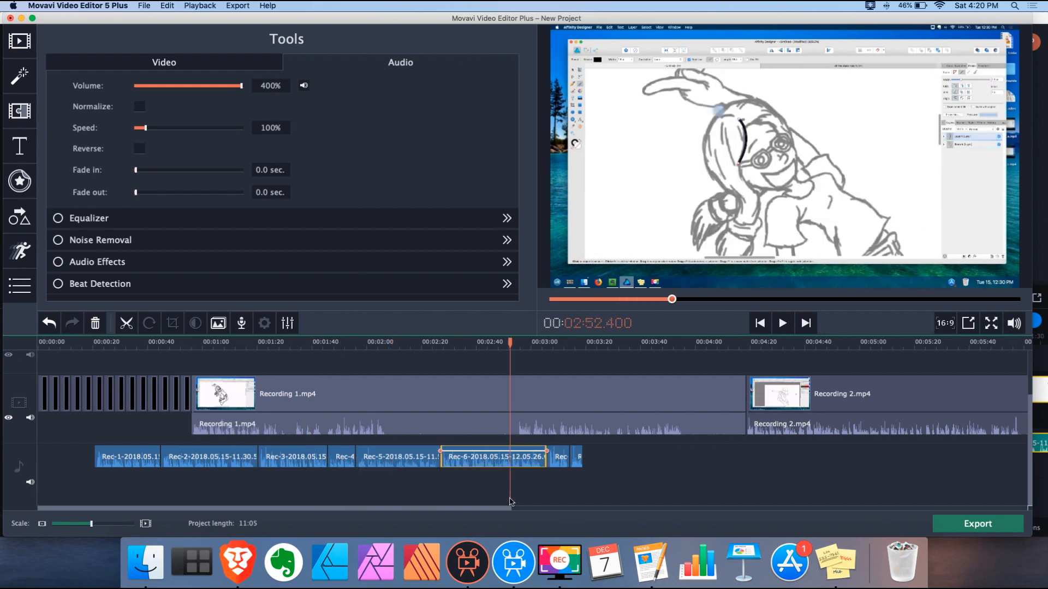
In Movavi 2020, select the music-track clips and set their Volume to 400%
{"action": "left_click", "coordinate": [508, 568]}
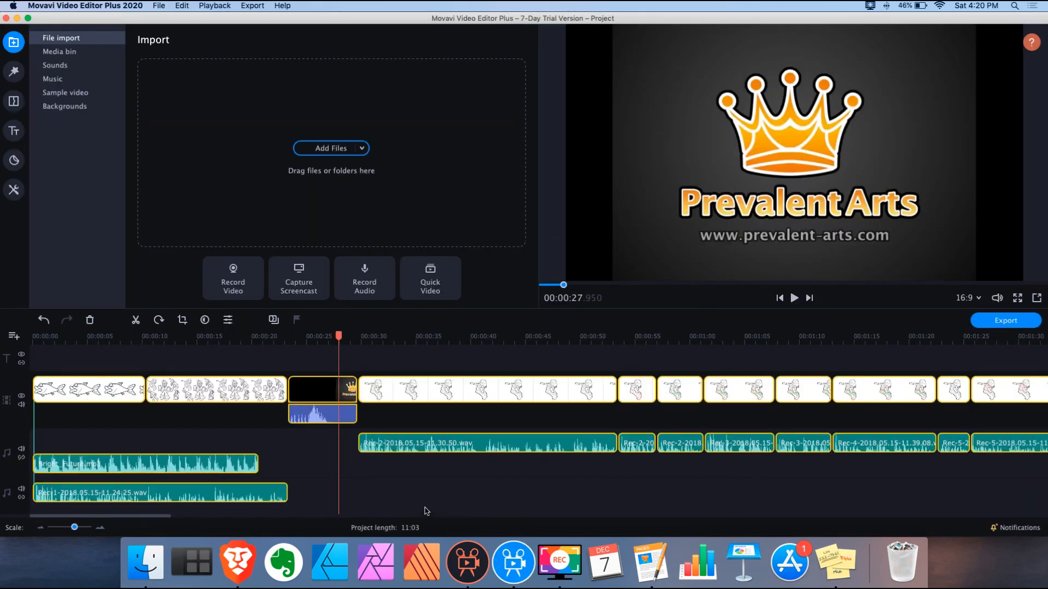
{"action": "left_click_drag", "start_coordinate": [74, 528], "coordinate": [71, 530]}
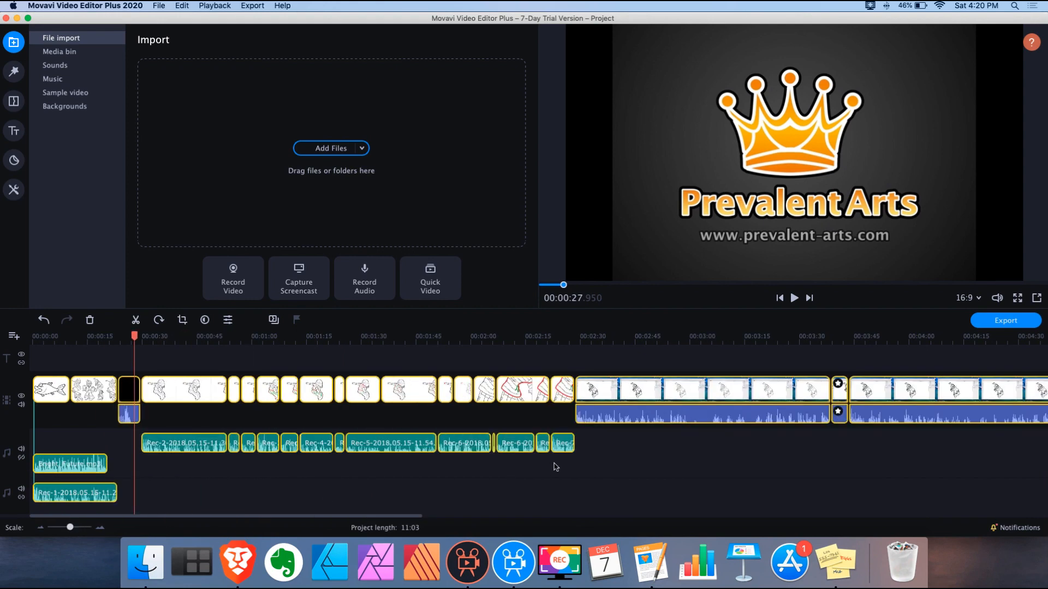
{"action": "left_click_drag", "start_coordinate": [587, 438], "coordinate": [40, 489]}
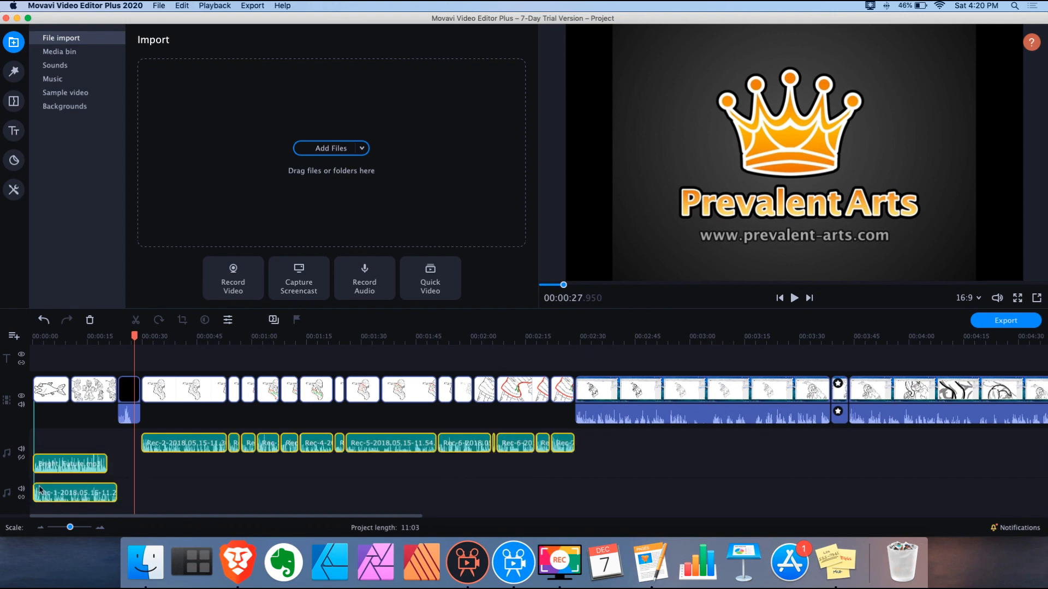
{"action": "left_click", "coordinate": [227, 320]}
{"action": "left_click_drag", "start_coordinate": [347, 83], "coordinate": [371, 87]}
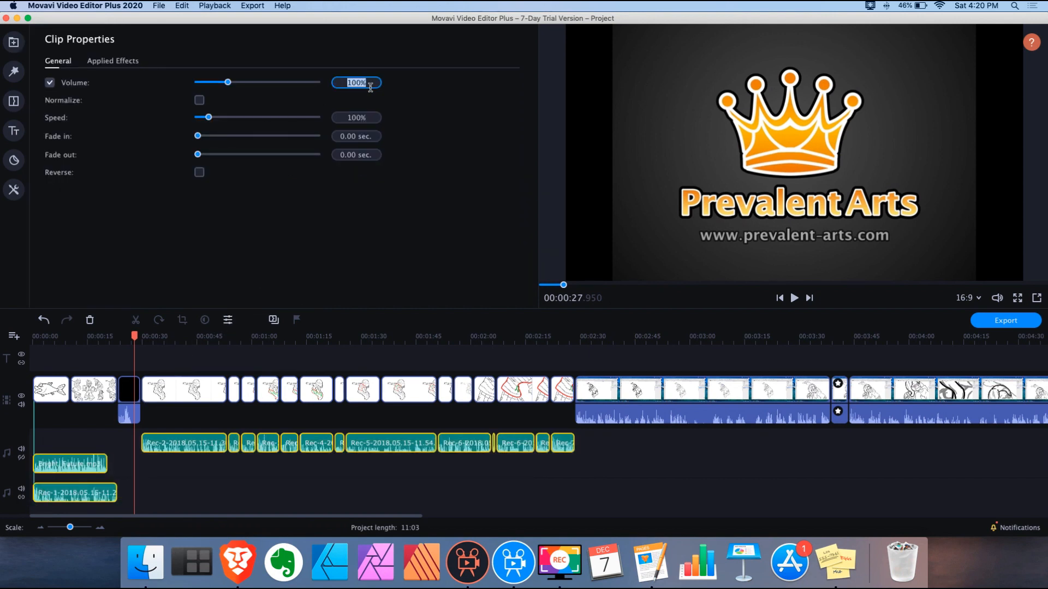
{"action": "type", "text": "400"}
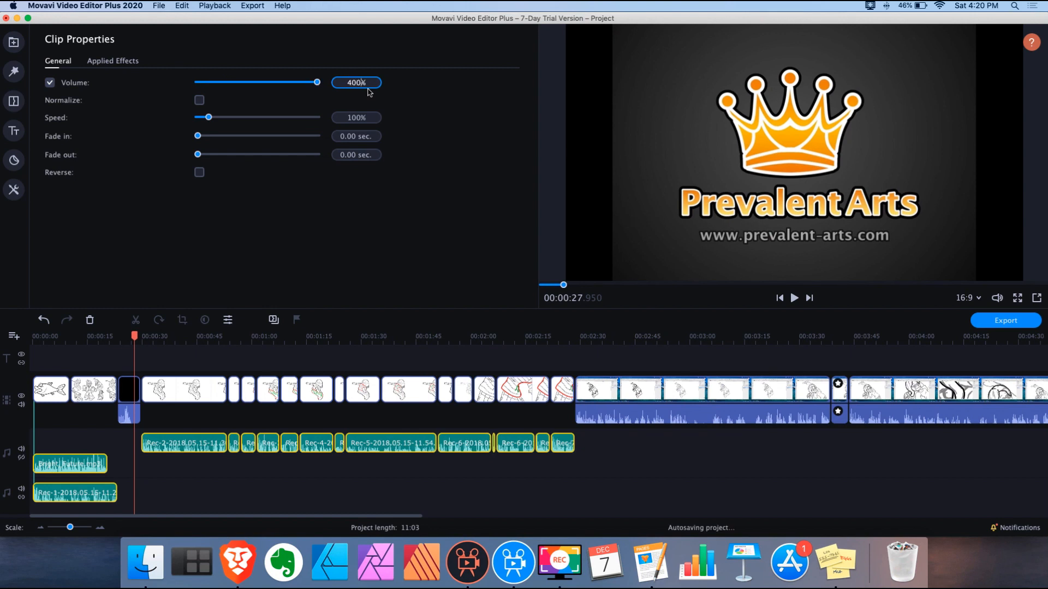
{"action": "key", "text": "Return"}
{"action": "left_click", "coordinate": [217, 486]}
Listen from about 37 seconds, then view the properties of Rec-2, Rec-4 and Rec-5
{"action": "left_click", "coordinate": [168, 338]}
{"action": "left_click", "coordinate": [794, 299]}
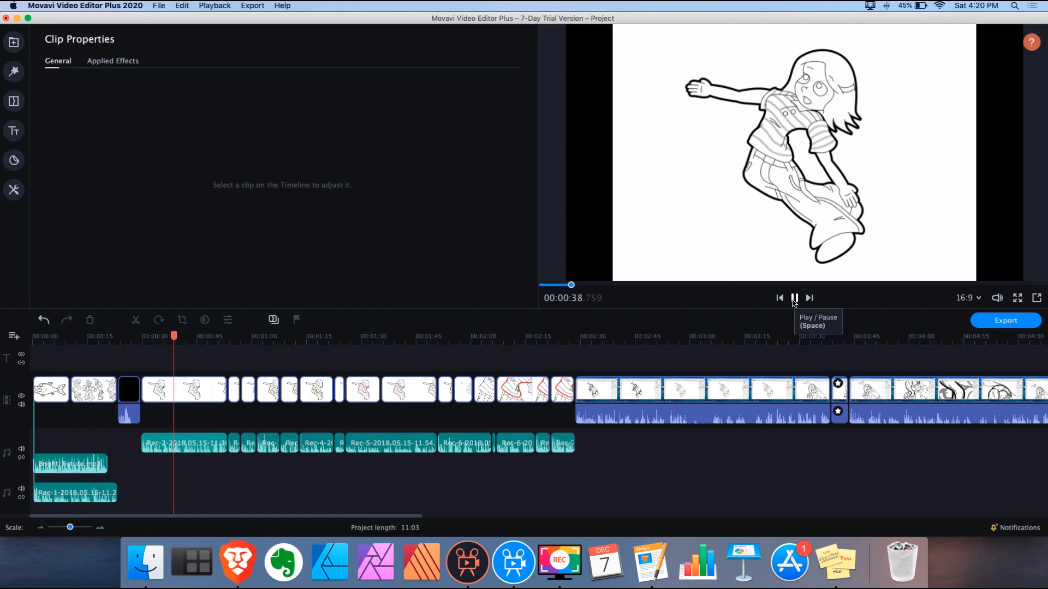
{"action": "left_click", "coordinate": [794, 299]}
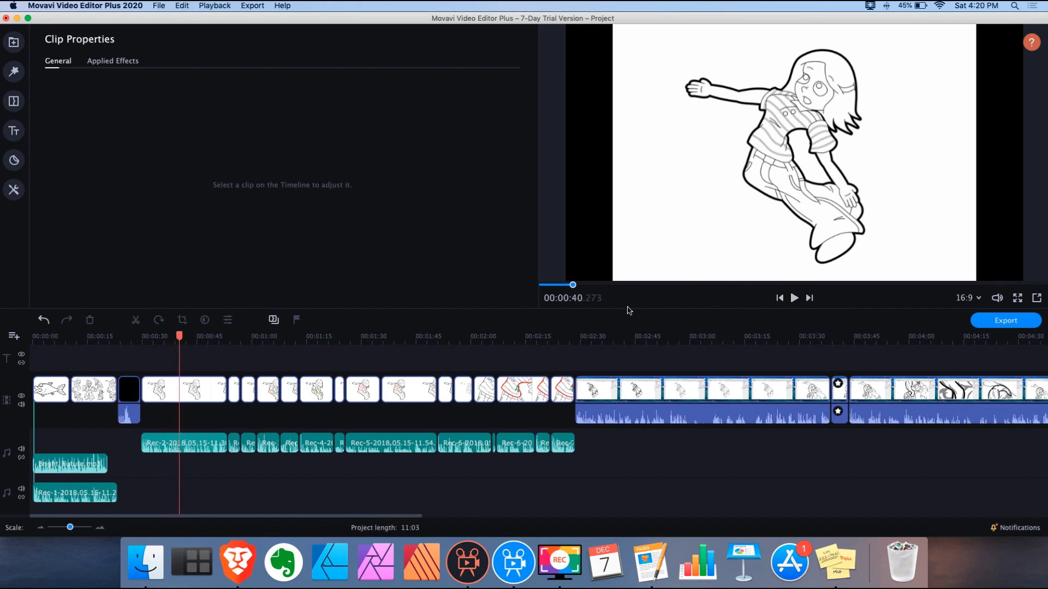
{"action": "left_click", "coordinate": [202, 447]}
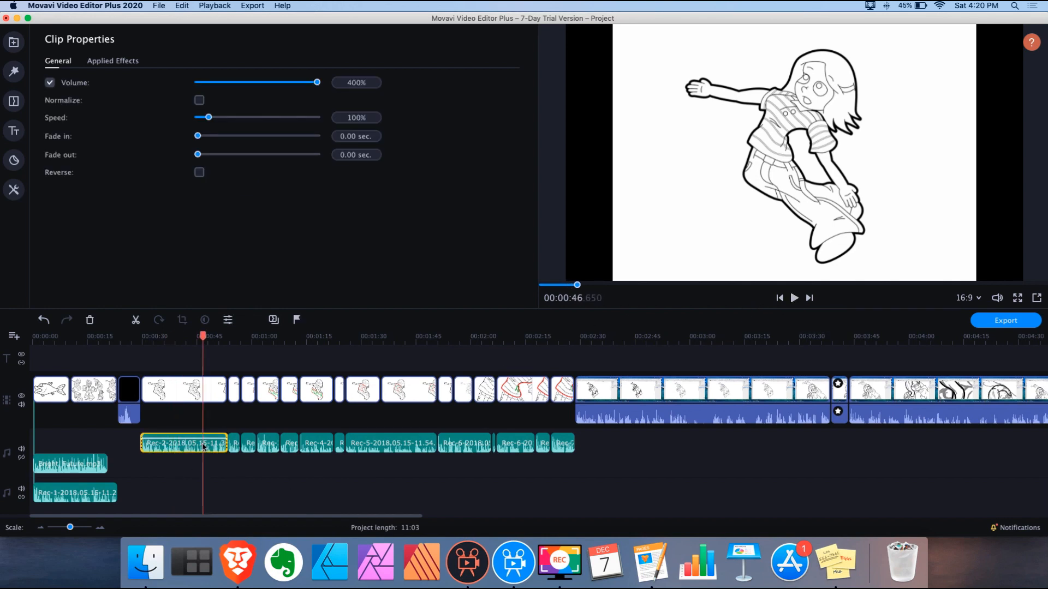
{"action": "left_click", "coordinate": [316, 443]}
{"action": "left_click", "coordinate": [406, 445]}
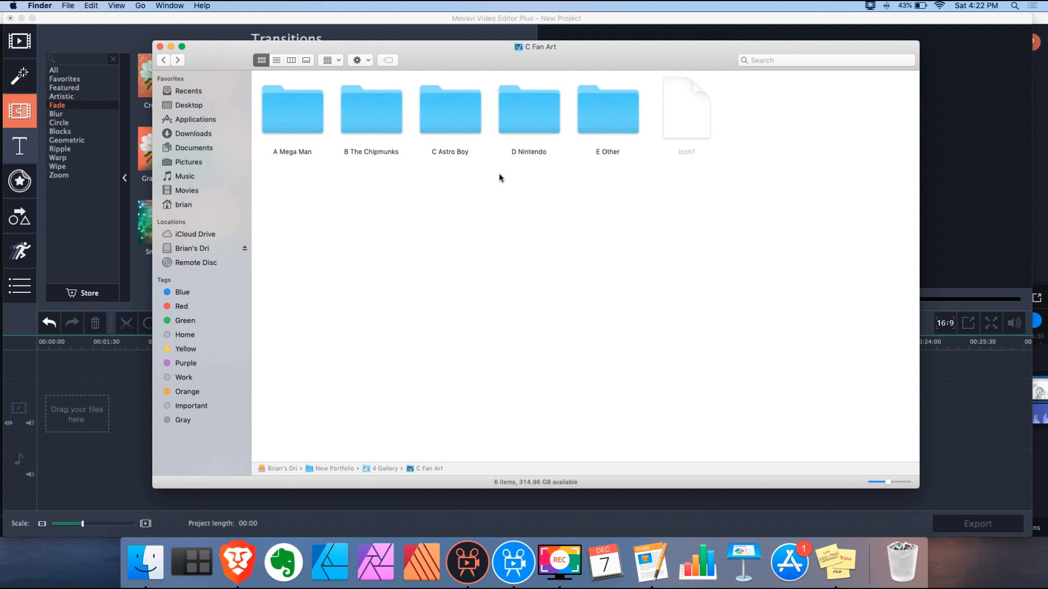
Drag M. Bison.png and Sonic Animation.gif from D Nintendo onto the timeline and zoom in
{"action": "double_click", "coordinate": [532, 117]}
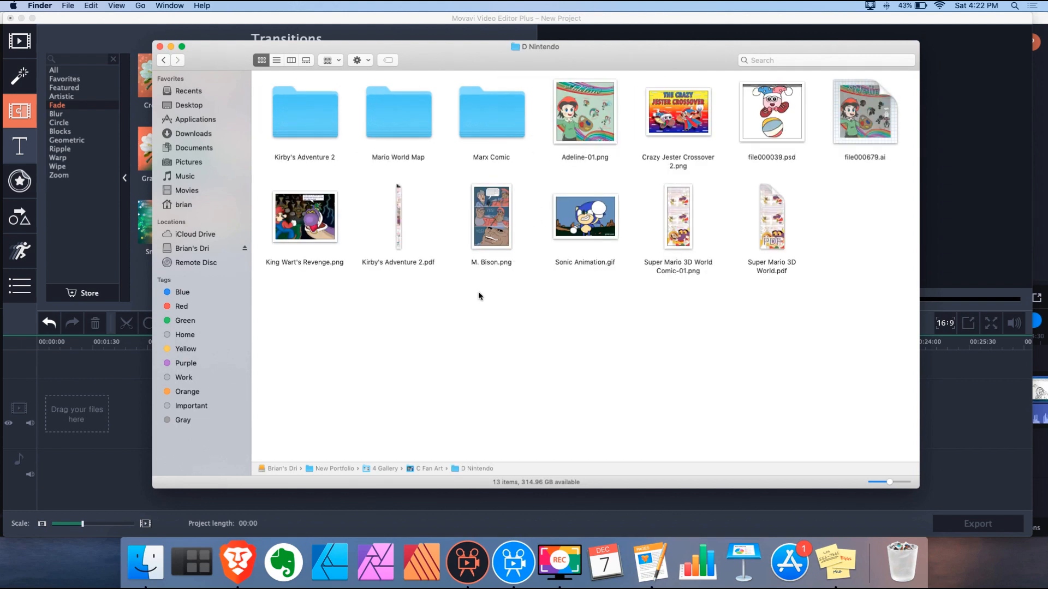
{"action": "left_click_drag", "start_coordinate": [479, 290], "coordinate": [610, 203]}
{"action": "left_click_drag", "start_coordinate": [550, 57], "coordinate": [775, 54]}
{"action": "left_click_drag", "start_coordinate": [706, 221], "coordinate": [99, 418]}
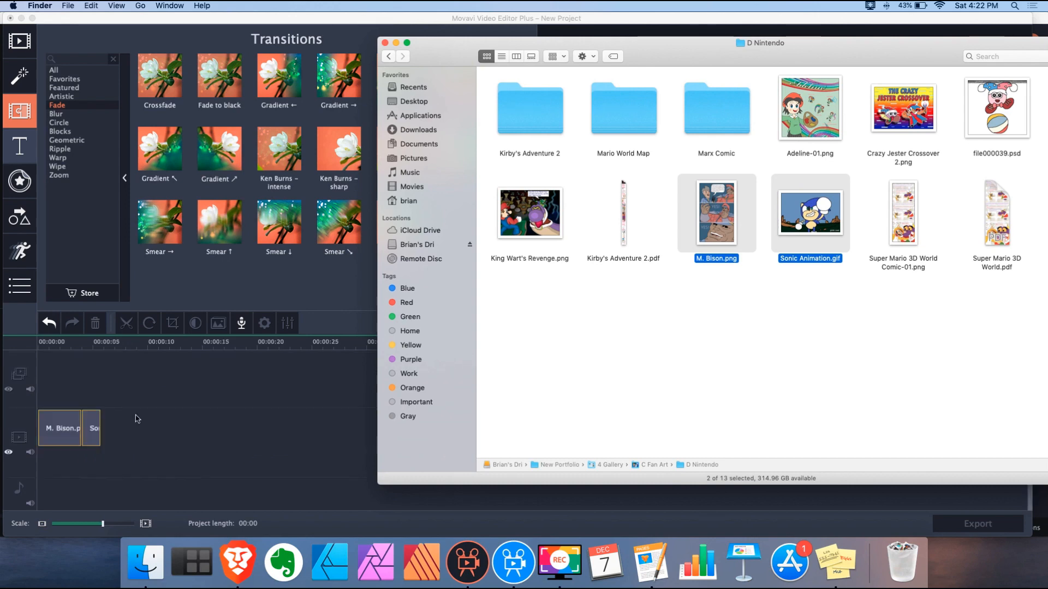
{"action": "left_click_drag", "start_coordinate": [101, 525], "coordinate": [112, 526]}
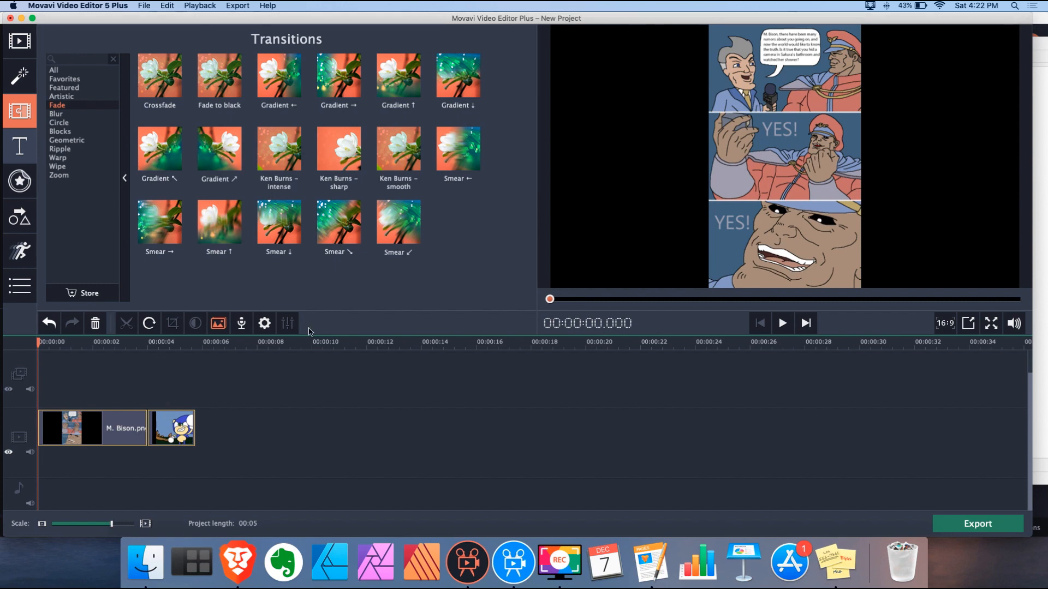
Show the Pan and Zoom tool with its Zoom in, Zoom out and Pan presets
{"action": "left_click", "coordinate": [47, 70]}
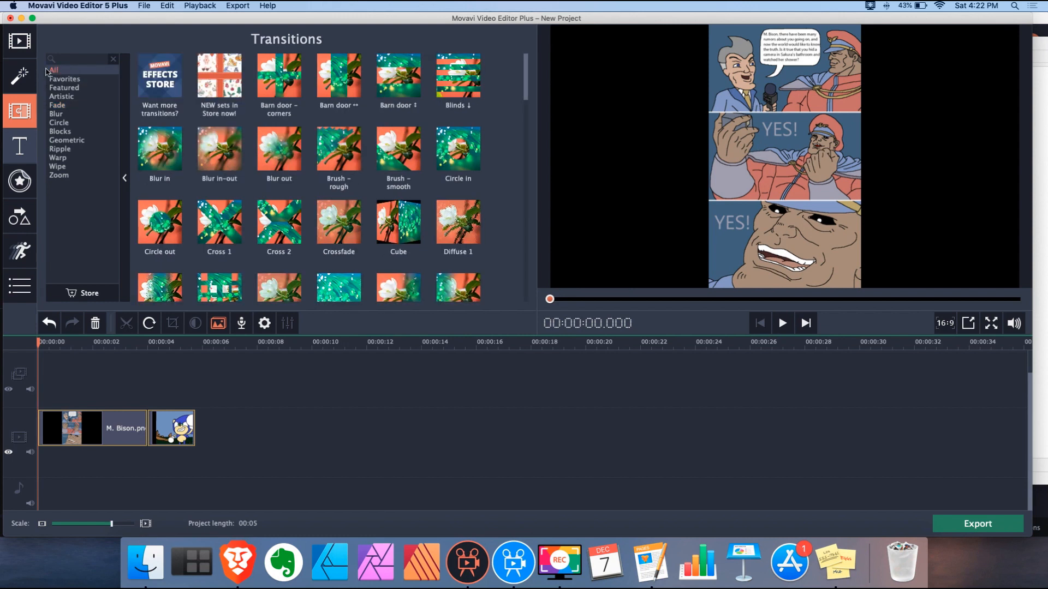
{"action": "left_click", "coordinate": [20, 41]}
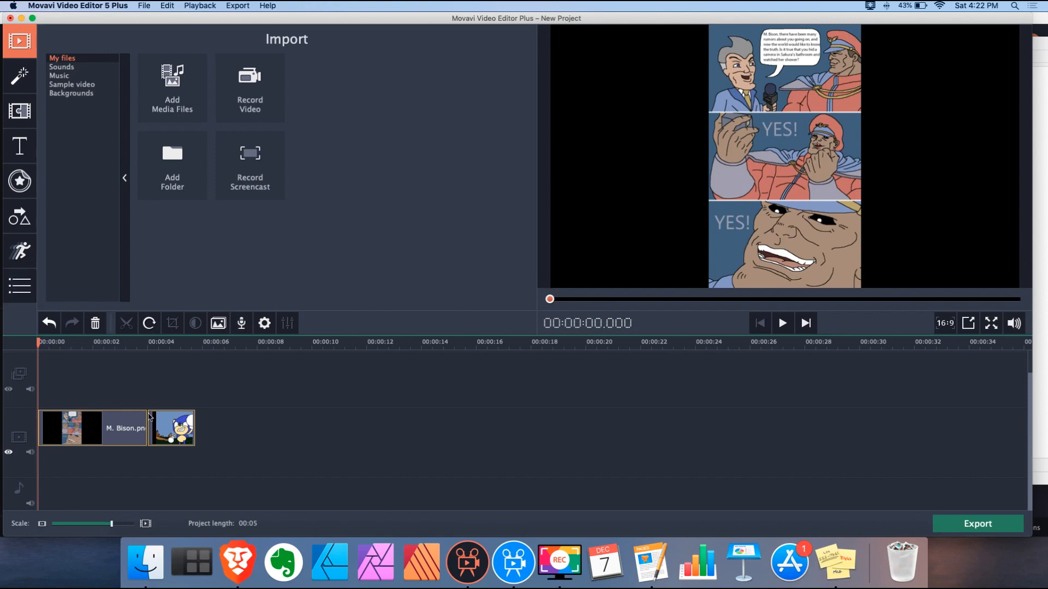
{"action": "left_click", "coordinate": [266, 324]}
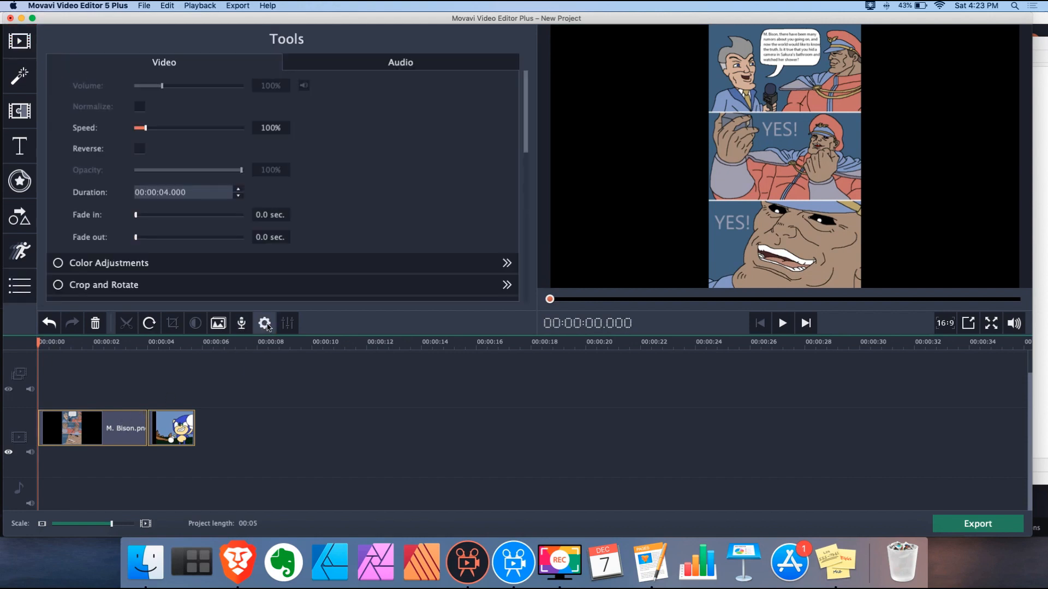
{"action": "scroll", "coordinate": [279, 225], "scroll_direction": "down", "scroll_amount": 4}
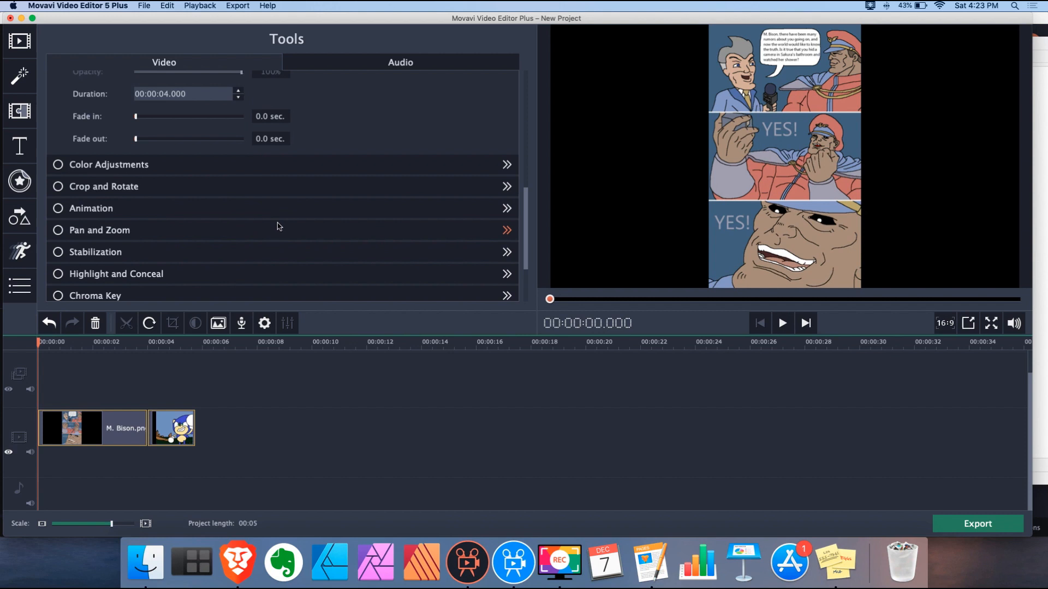
{"action": "left_click", "coordinate": [162, 205]}
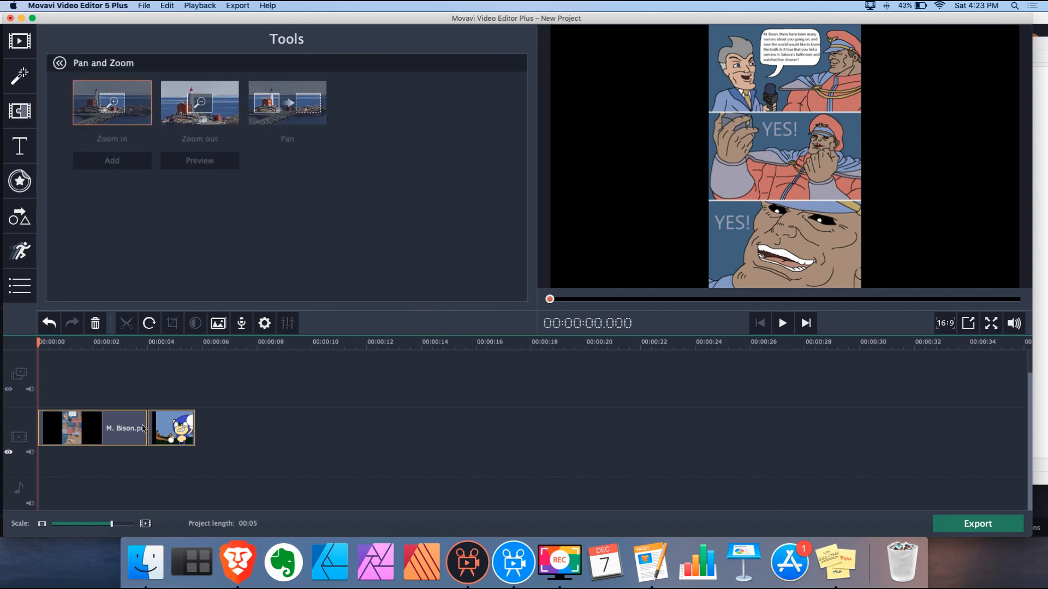
Add a Pan to M. Bison from the top speech-bubble panel down to a lower panel, then preview
{"action": "left_click", "coordinate": [104, 432]}
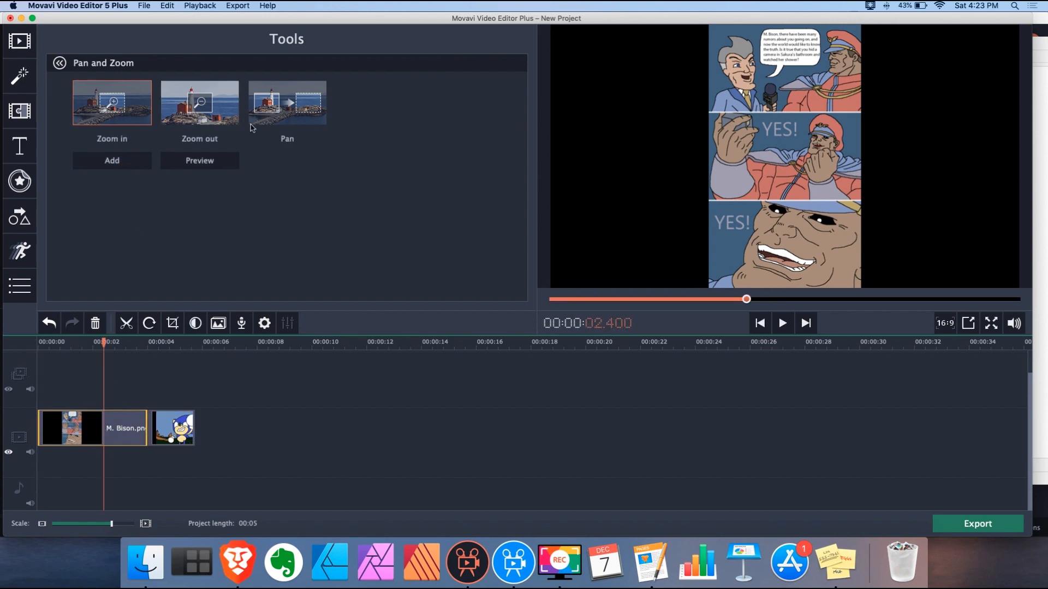
{"action": "left_click", "coordinate": [276, 114]}
{"action": "left_click", "coordinate": [123, 162]}
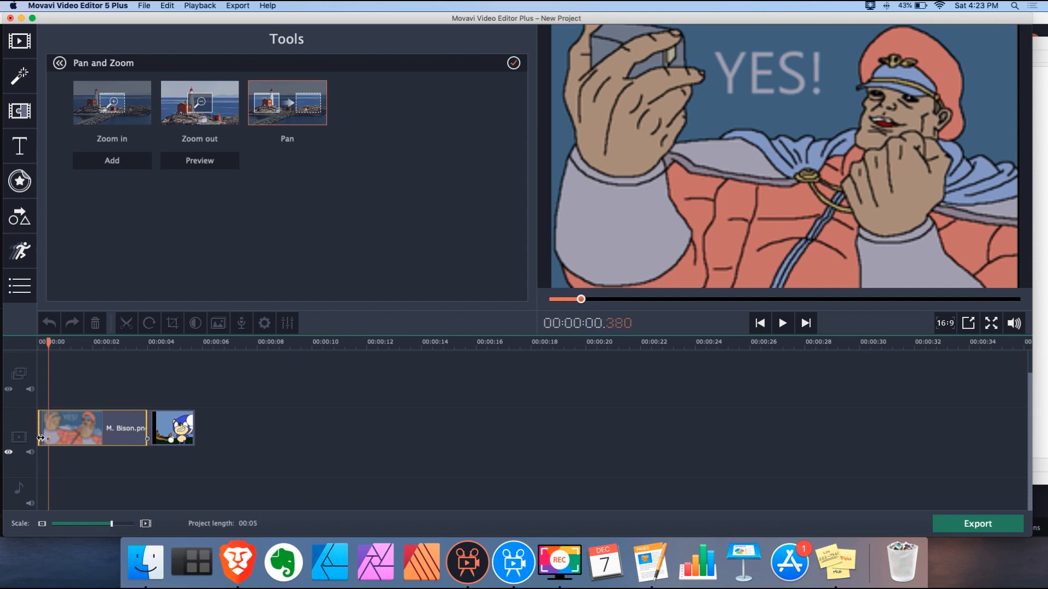
{"action": "left_click", "coordinate": [39, 441]}
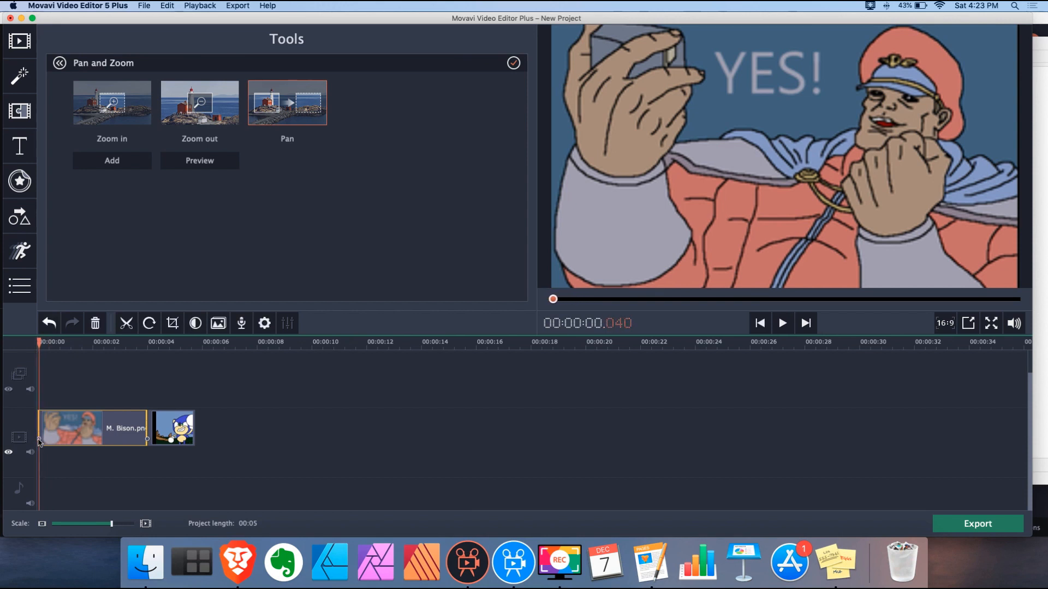
{"action": "left_click_drag", "start_coordinate": [812, 162], "coordinate": [793, 83]}
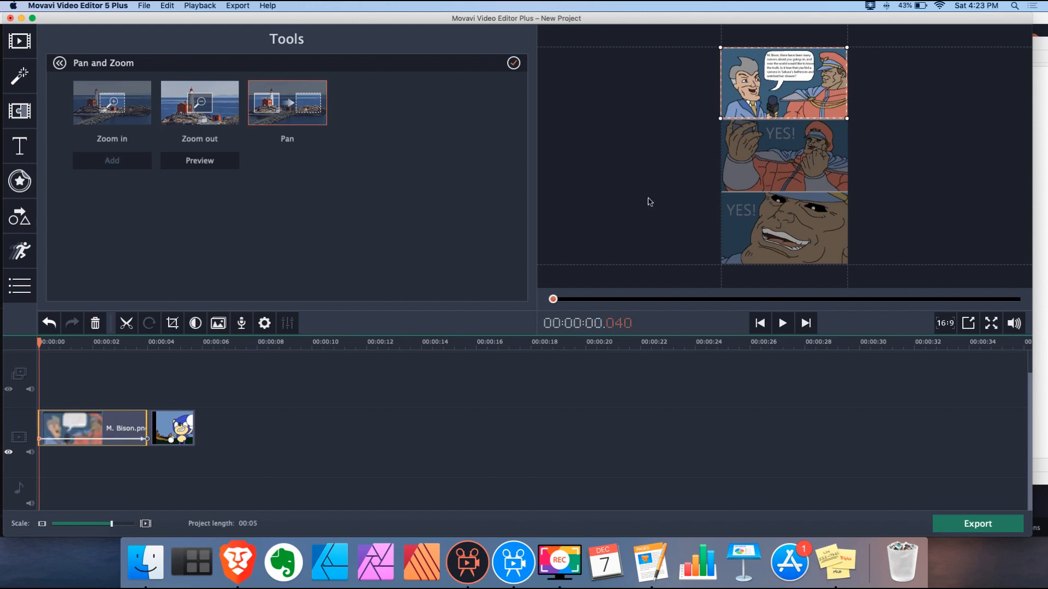
{"action": "left_click", "coordinate": [145, 440]}
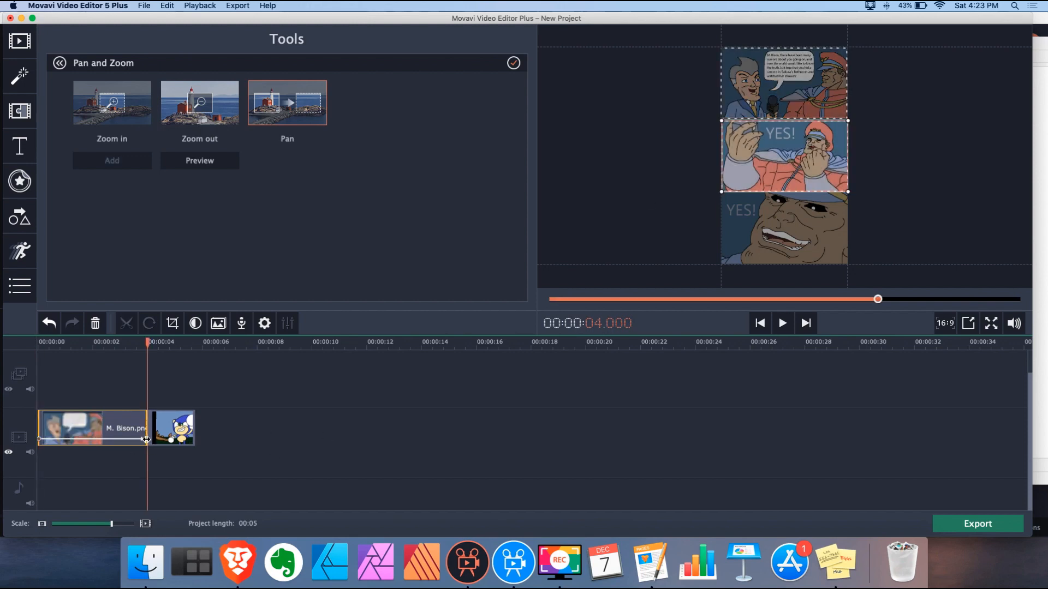
{"action": "left_click_drag", "start_coordinate": [781, 162], "coordinate": [784, 232]}
{"action": "left_click_drag", "start_coordinate": [146, 342], "coordinate": [2, 342]}
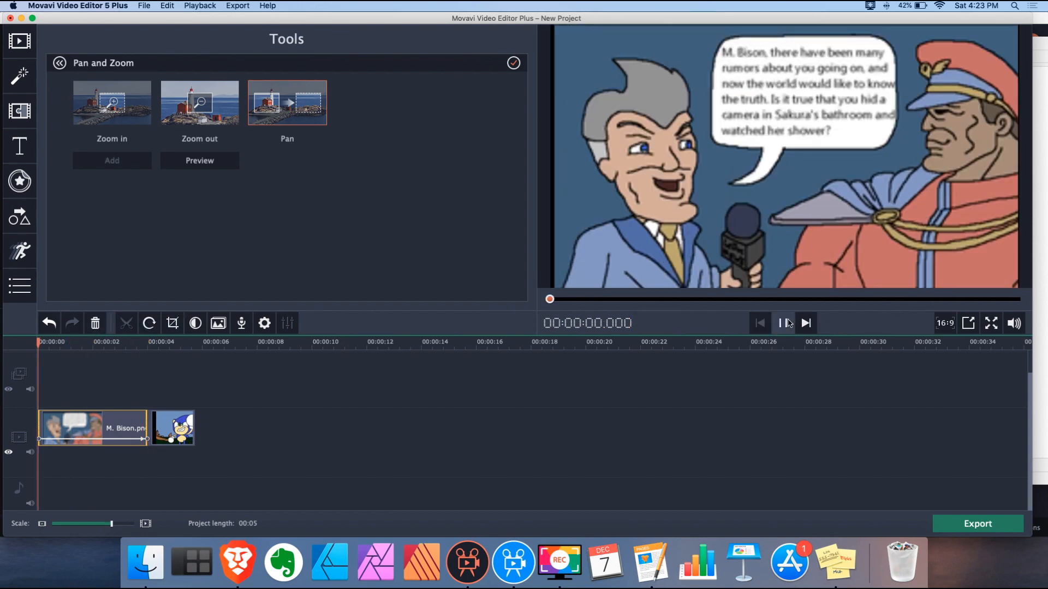
{"action": "left_click", "coordinate": [784, 324]}
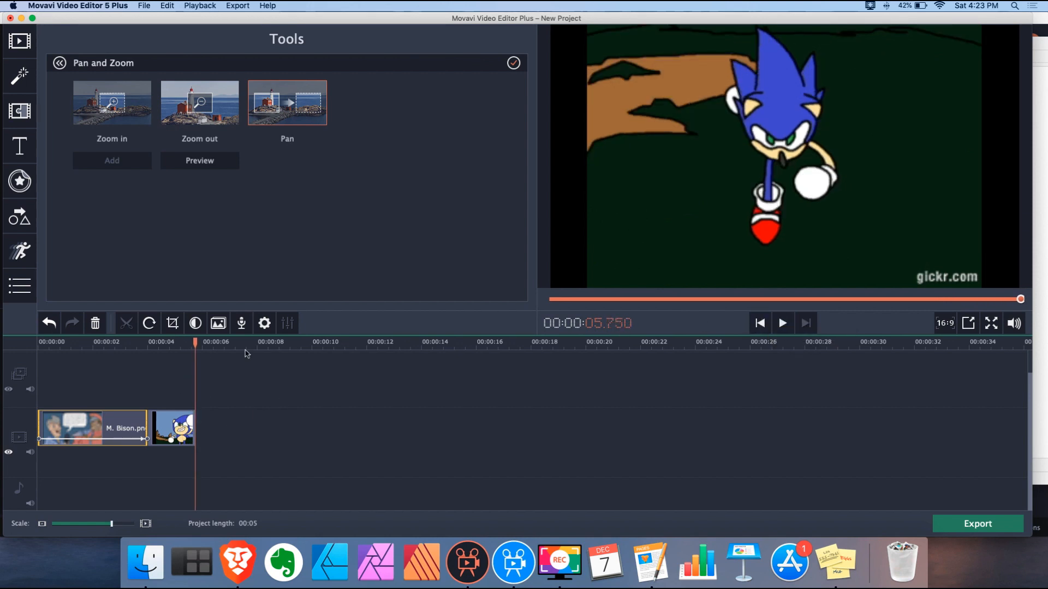
Move to about 4 seconds in the Sonic clip and reopen the Pan and Zoom options
{"action": "left_click", "coordinate": [266, 330]}
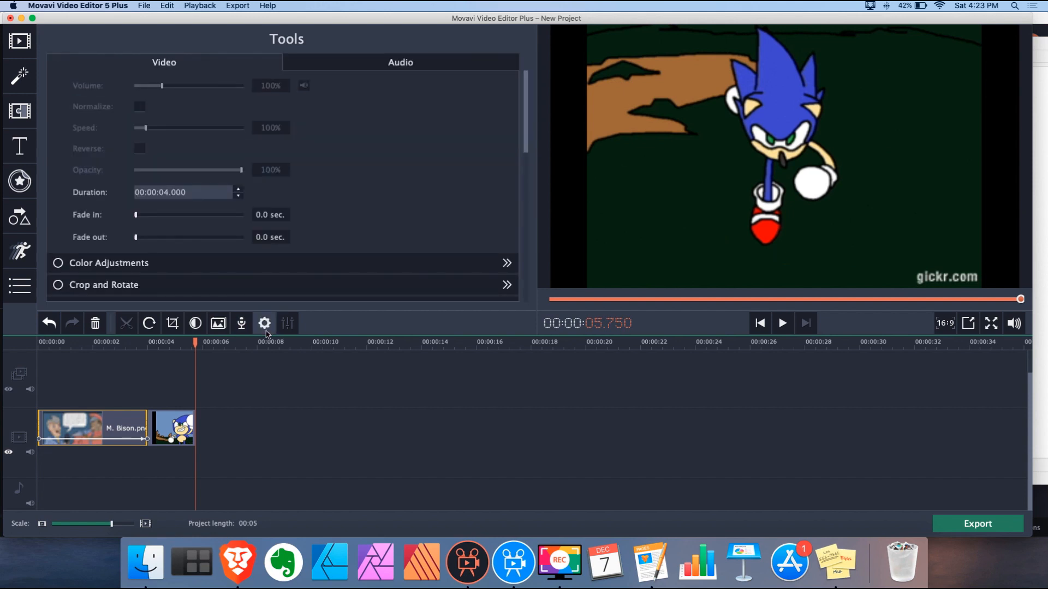
{"action": "left_click", "coordinate": [36, 110]}
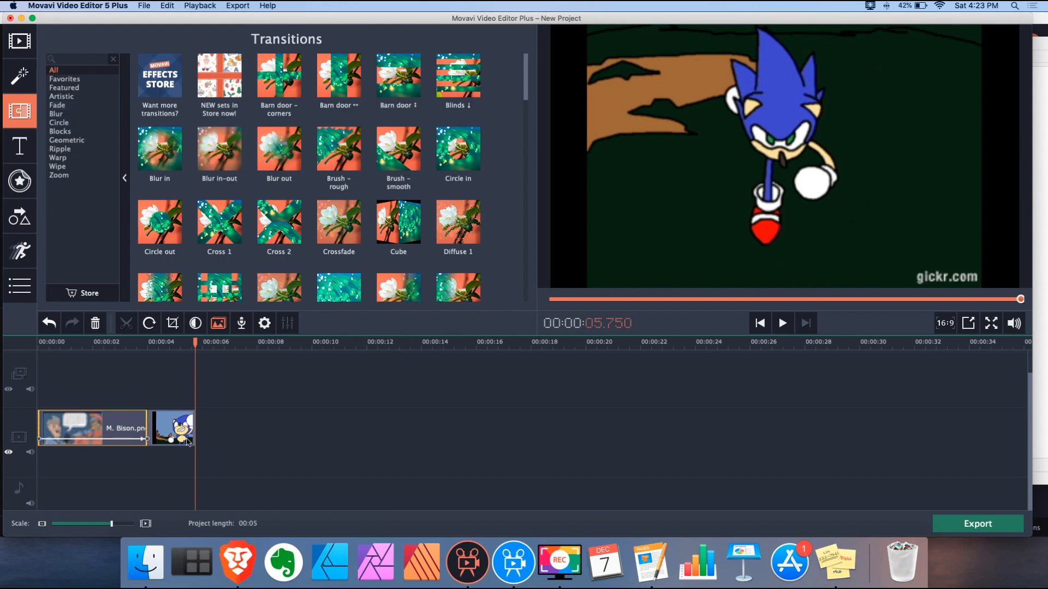
{"action": "left_click", "coordinate": [20, 41]}
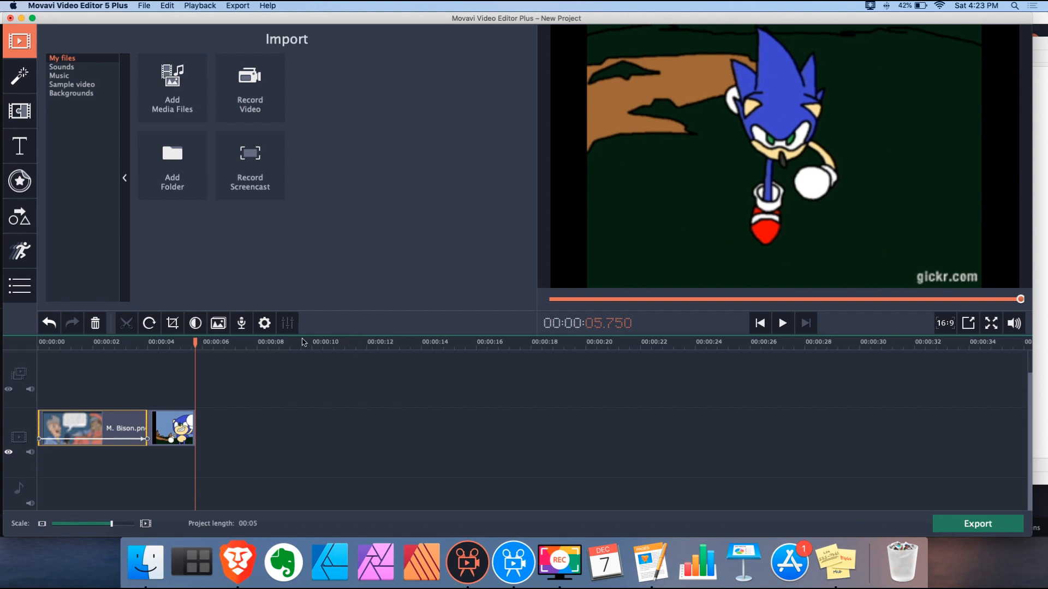
{"action": "left_click_drag", "start_coordinate": [195, 342], "coordinate": [151, 343]}
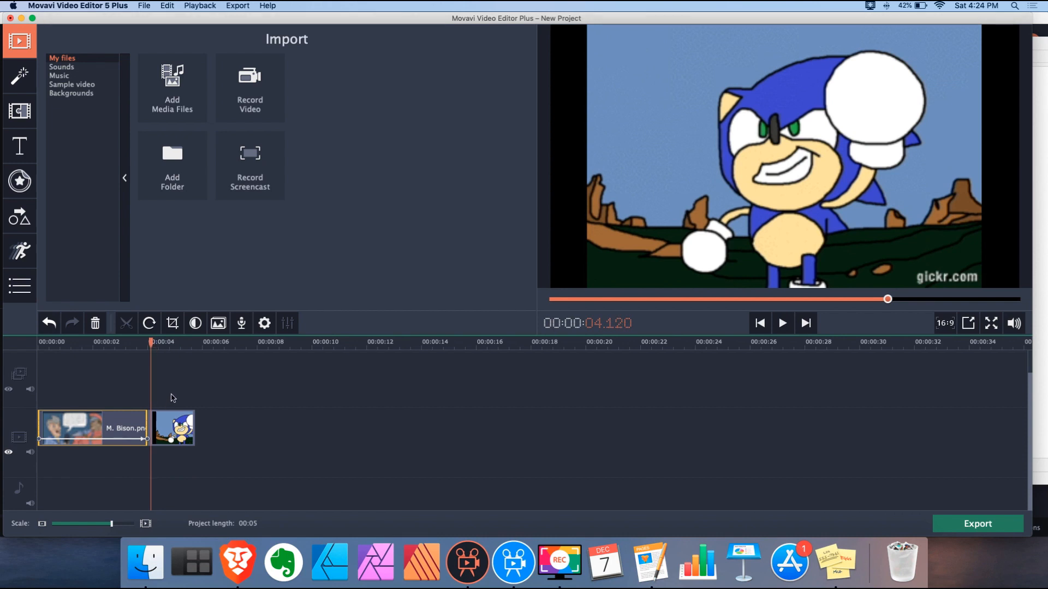
{"action": "left_click", "coordinate": [264, 323]}
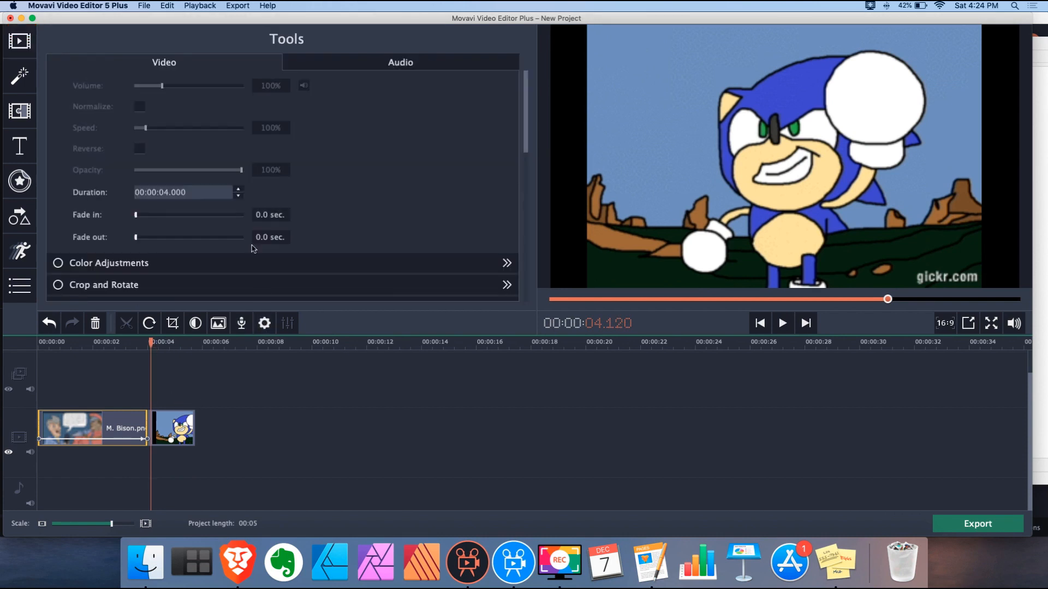
{"action": "scroll", "coordinate": [248, 211], "scroll_direction": "down", "scroll_amount": 5}
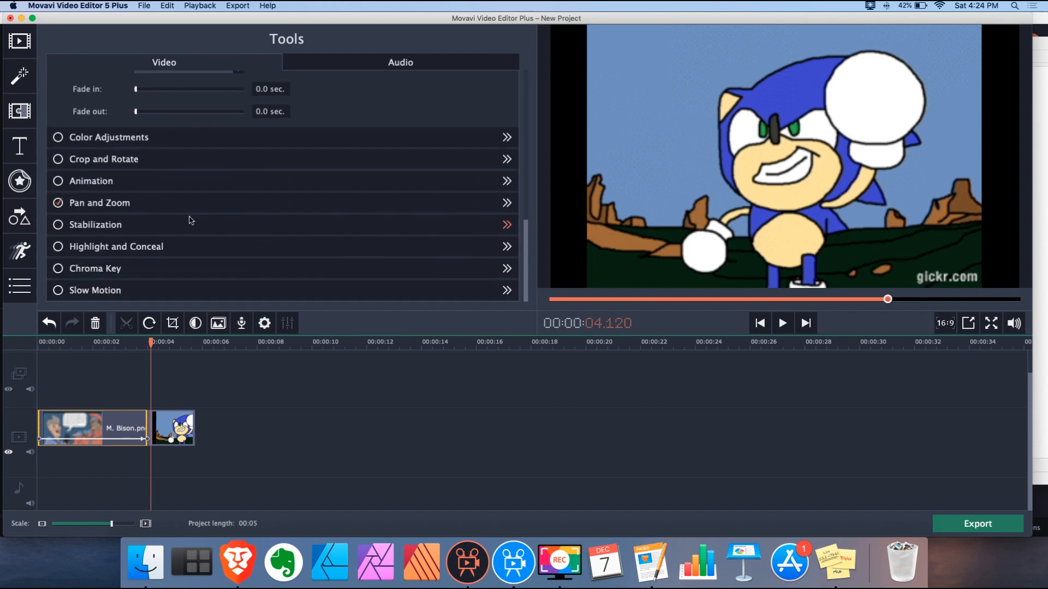
{"action": "left_click", "coordinate": [149, 209]}
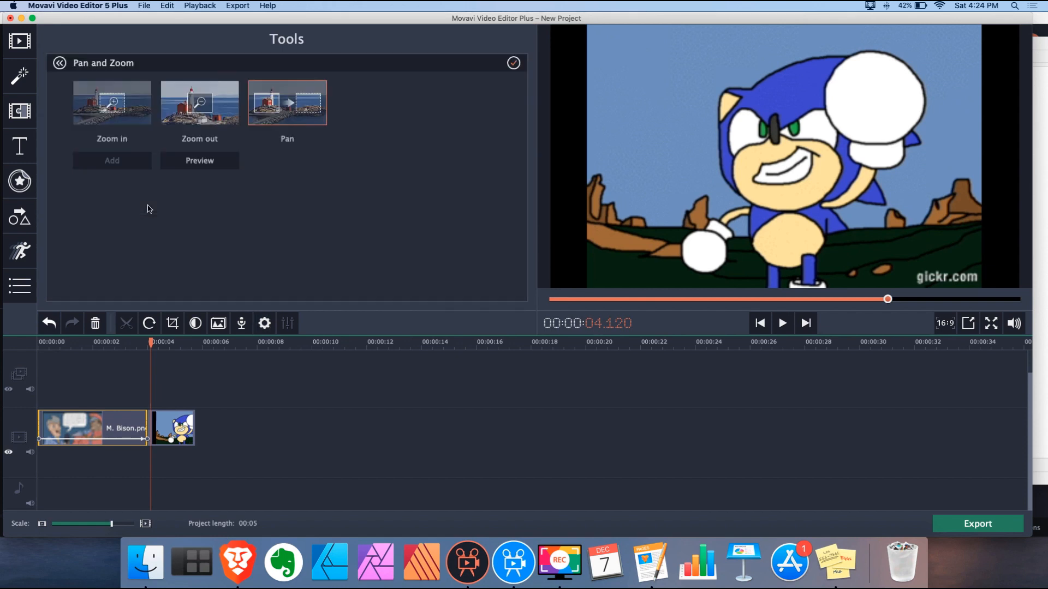
Apply Zoom out to the Sonic clip, framing Sonic tightly at start and end
{"action": "left_click", "coordinate": [168, 428]}
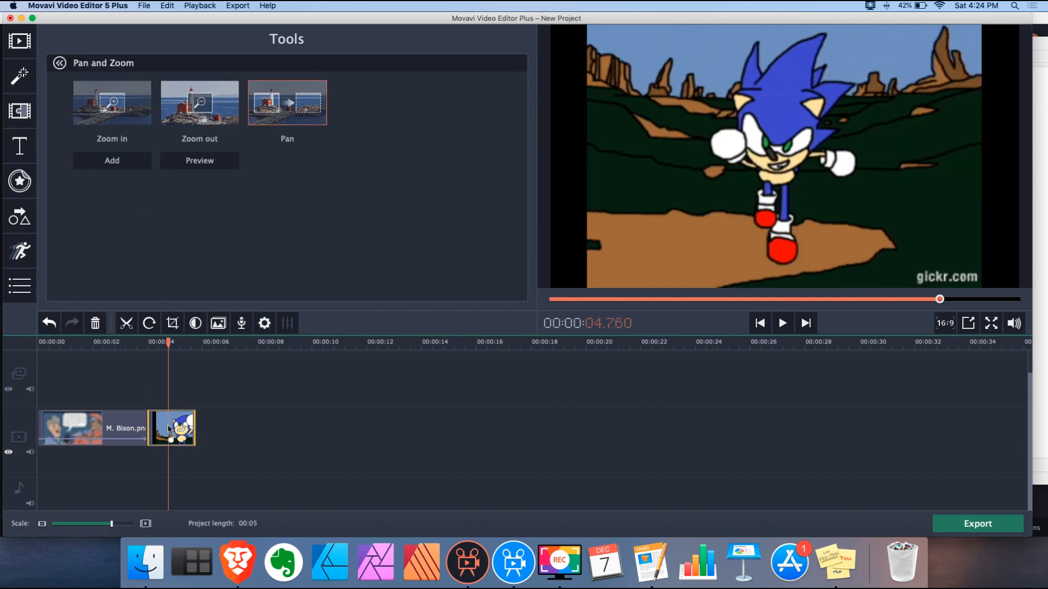
{"action": "left_click", "coordinate": [231, 113]}
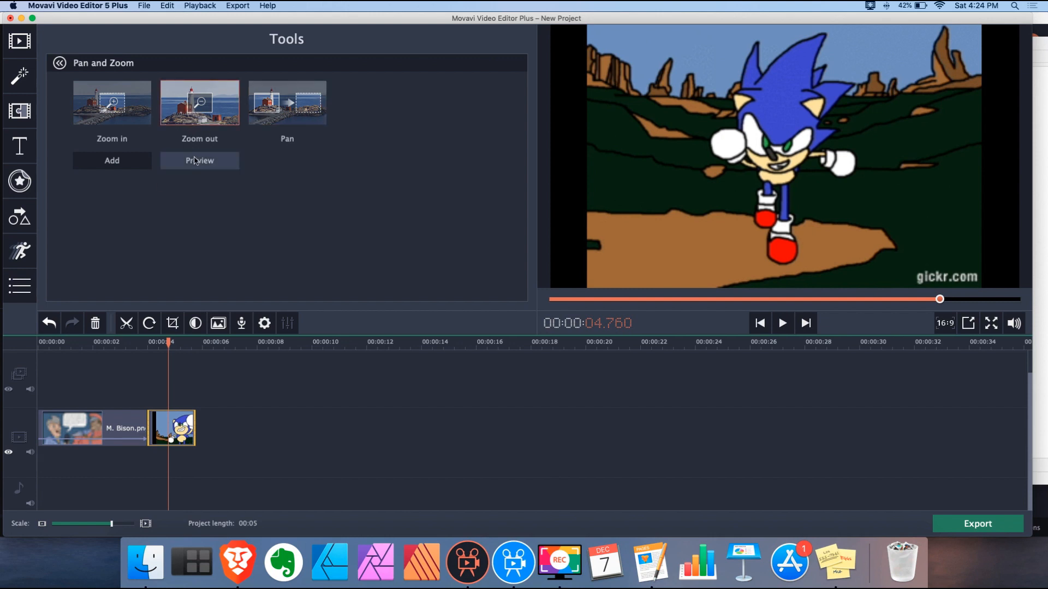
{"action": "left_click", "coordinate": [104, 162]}
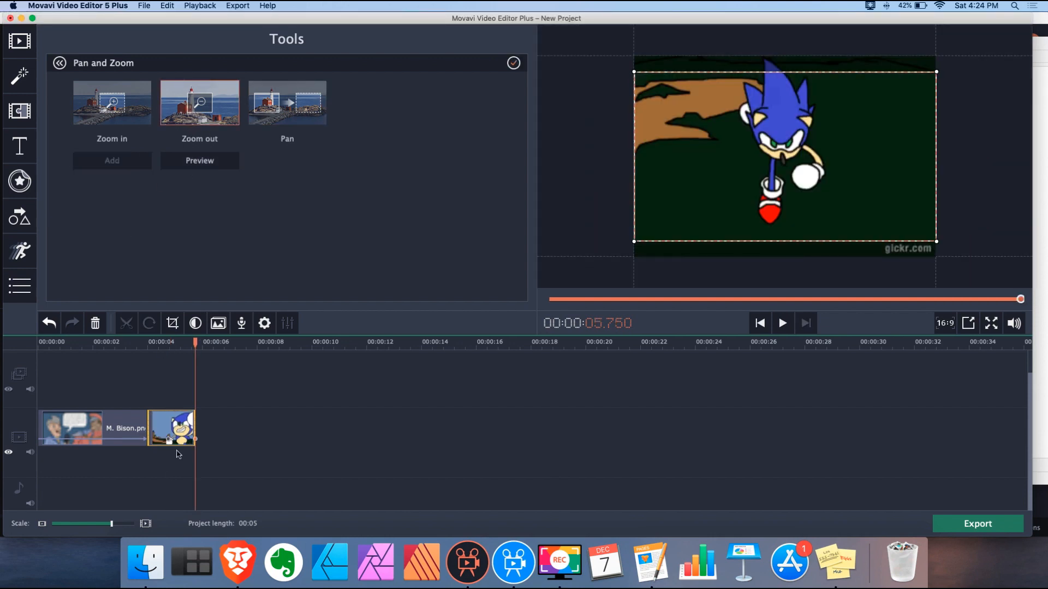
{"action": "left_click_drag", "start_coordinate": [168, 438], "coordinate": [148, 439]}
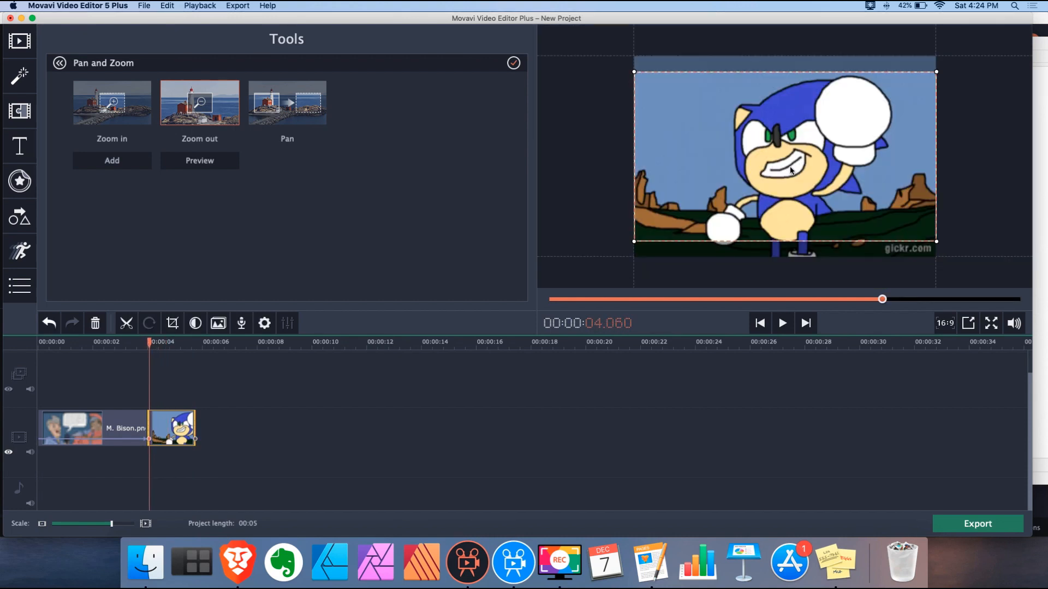
{"action": "left_click_drag", "start_coordinate": [636, 241], "coordinate": [699, 204]}
{"action": "left_click_drag", "start_coordinate": [855, 142], "coordinate": [827, 141]}
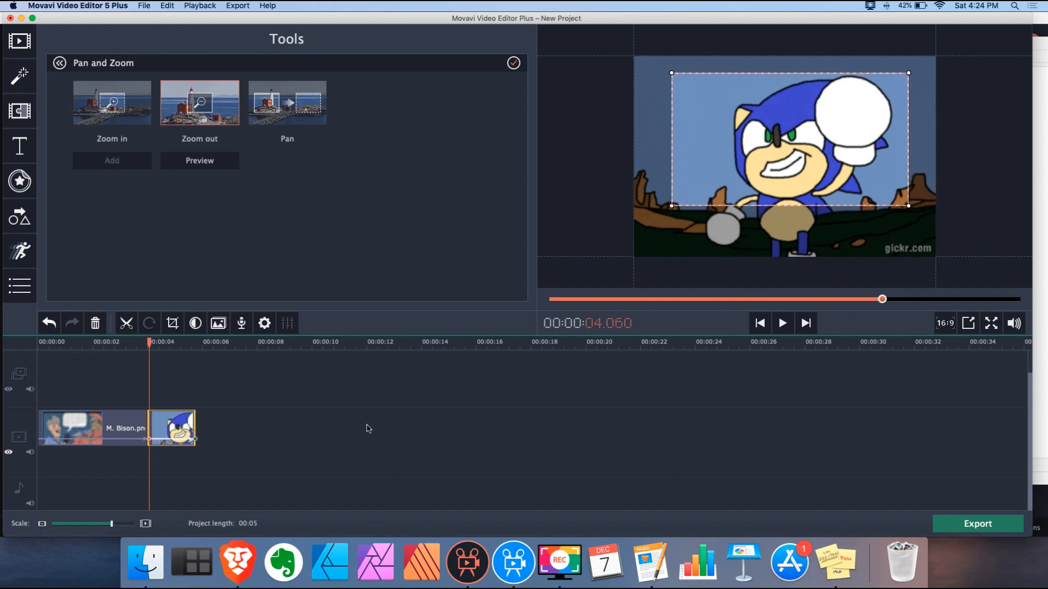
{"action": "left_click", "coordinate": [196, 439]}
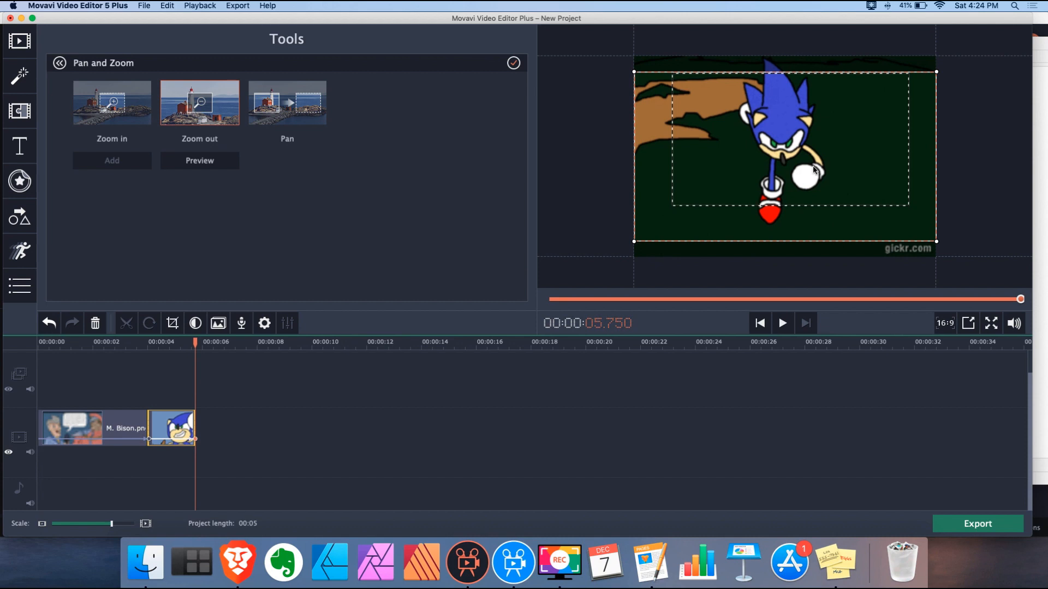
{"action": "left_click_drag", "start_coordinate": [816, 187], "coordinate": [816, 181]}
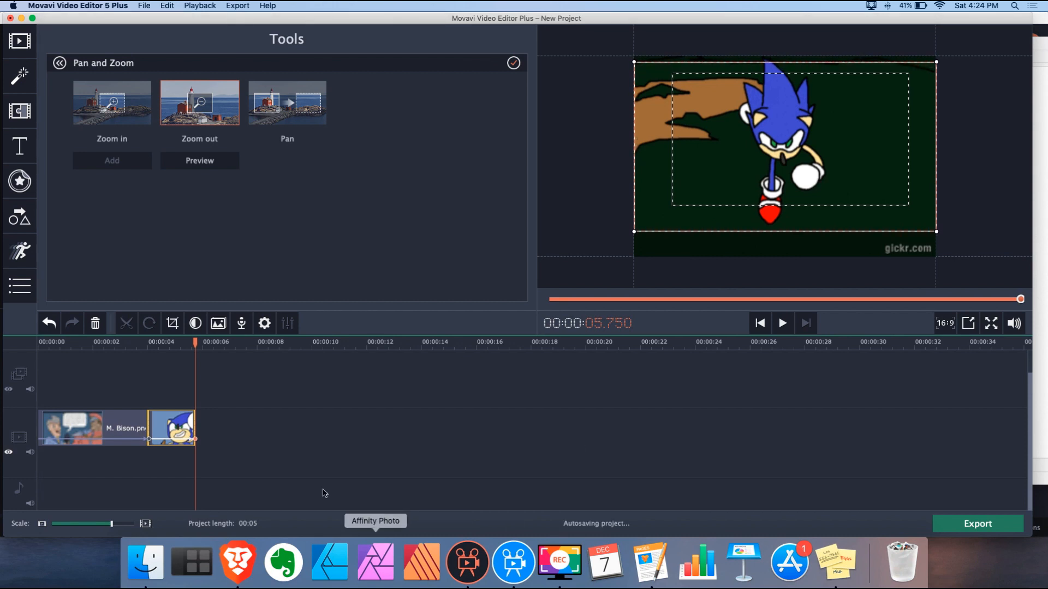
Play back from about 3 seconds before the join, then show the transitions collection
{"action": "left_click", "coordinate": [125, 345]}
{"action": "key", "text": "space"}
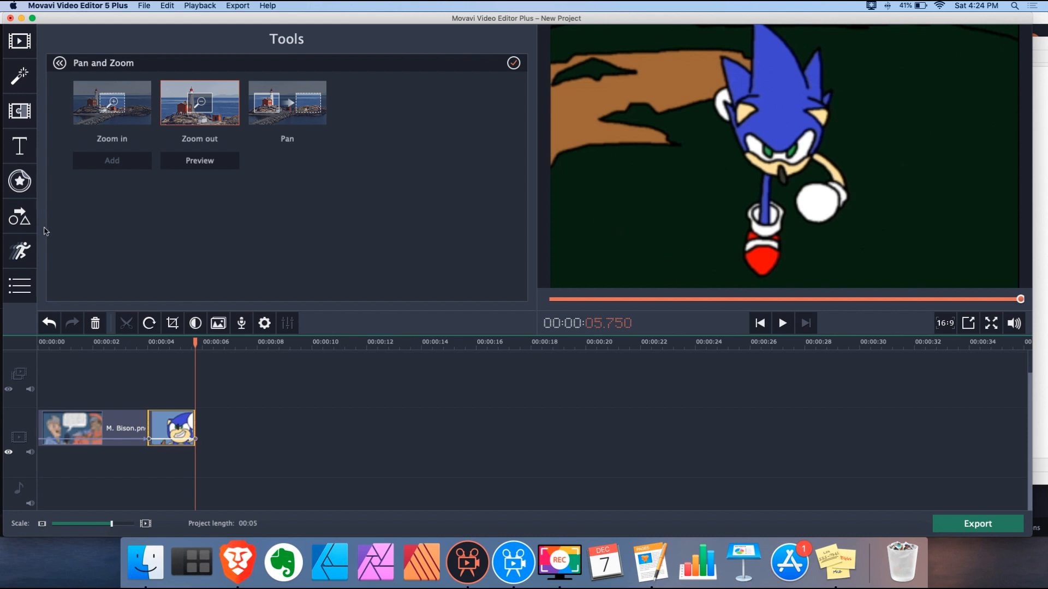
{"action": "left_click", "coordinate": [20, 112]}
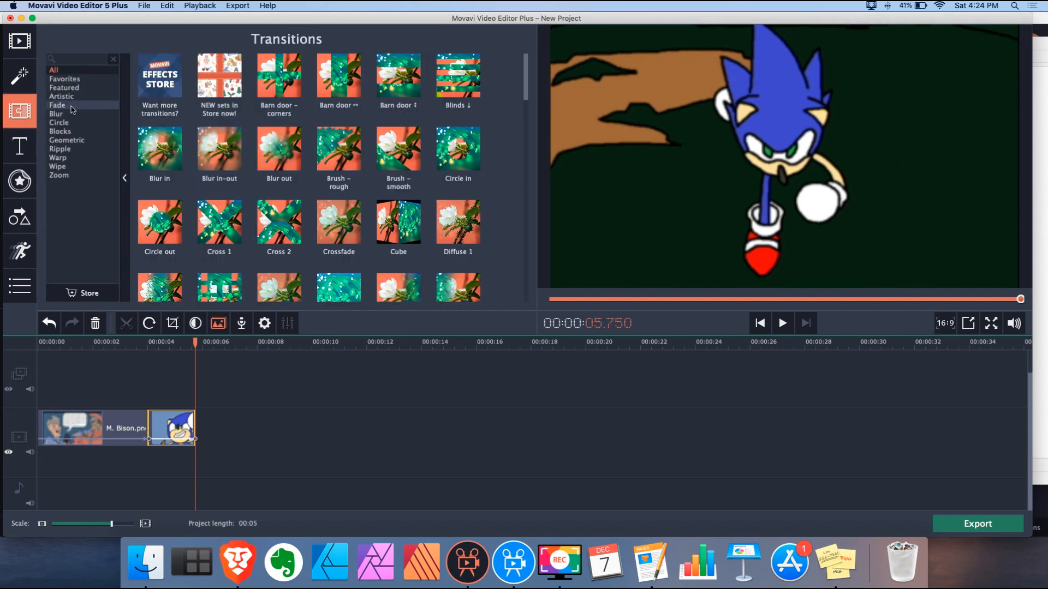
Place a Fade Crossfade between the M. Bison and Sonic clips and play it from the start
{"action": "left_click", "coordinate": [71, 109]}
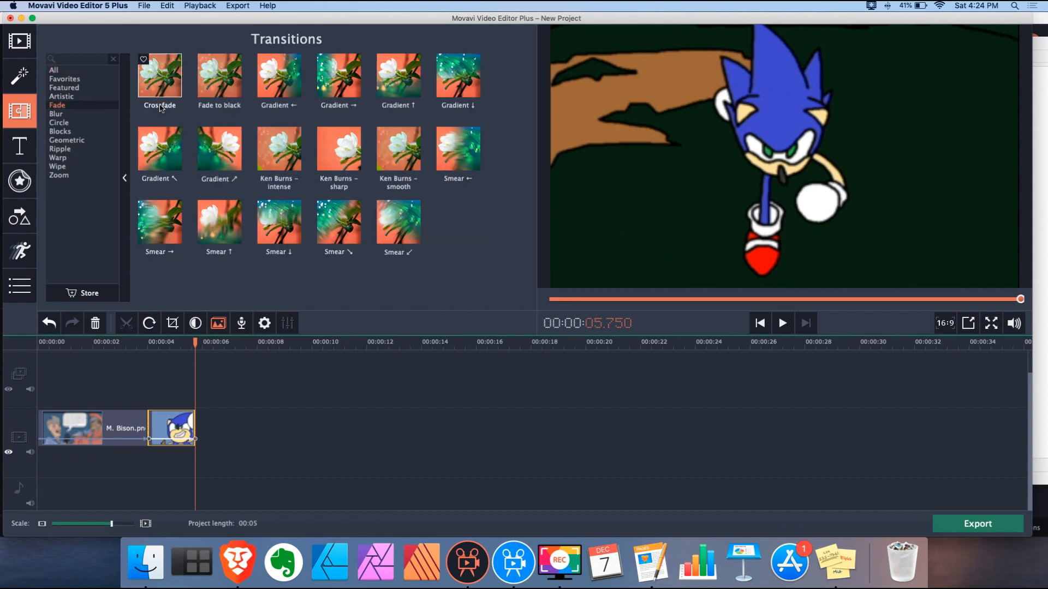
{"action": "left_click_drag", "start_coordinate": [159, 107], "coordinate": [140, 418]}
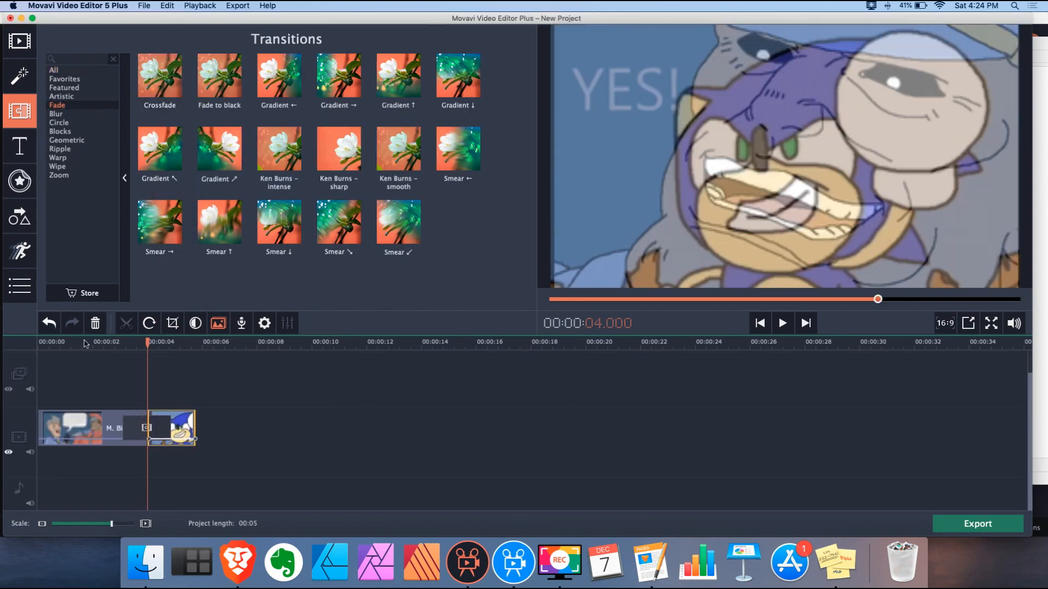
{"action": "left_click", "coordinate": [39, 344]}
{"action": "left_click_drag", "start_coordinate": [37, 342], "coordinate": [17, 343]}
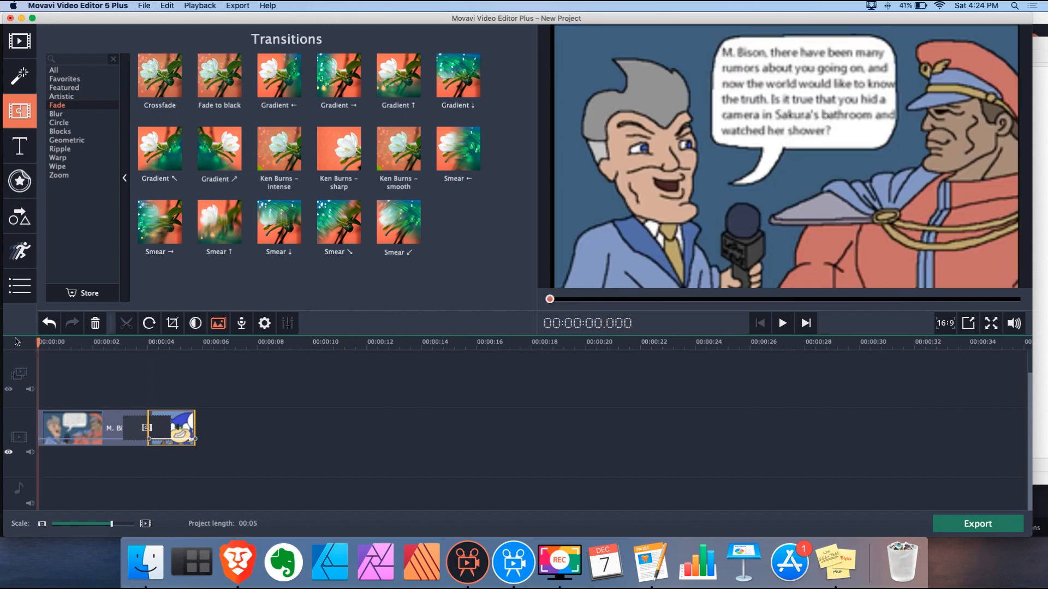
{"action": "key", "text": "space"}
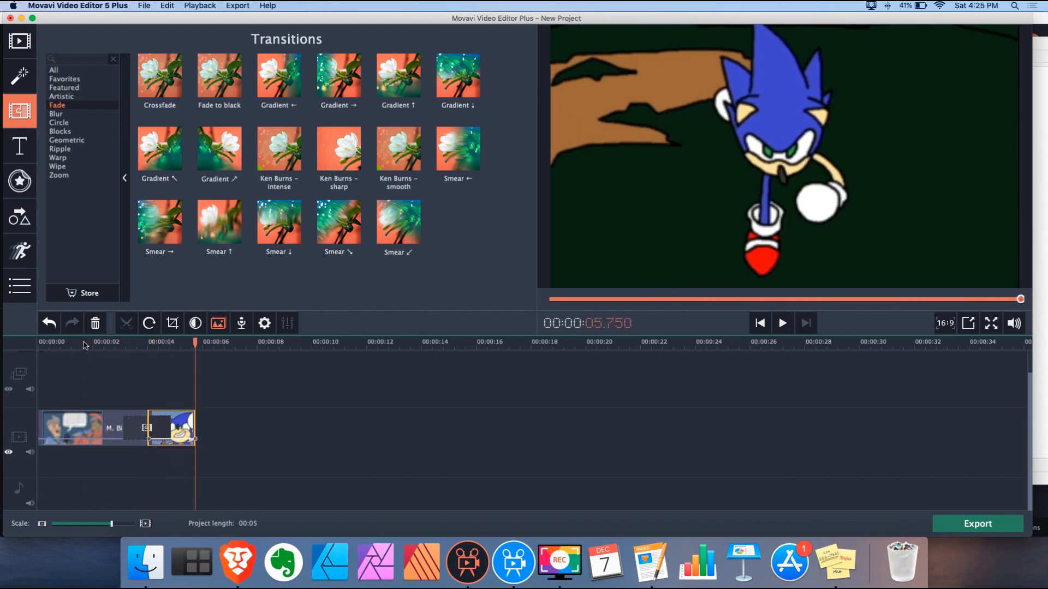
{"action": "left_click", "coordinate": [115, 343]}
In Movavi 2020, delete every clip from the old project's timeline
{"action": "left_click", "coordinate": [516, 562]}
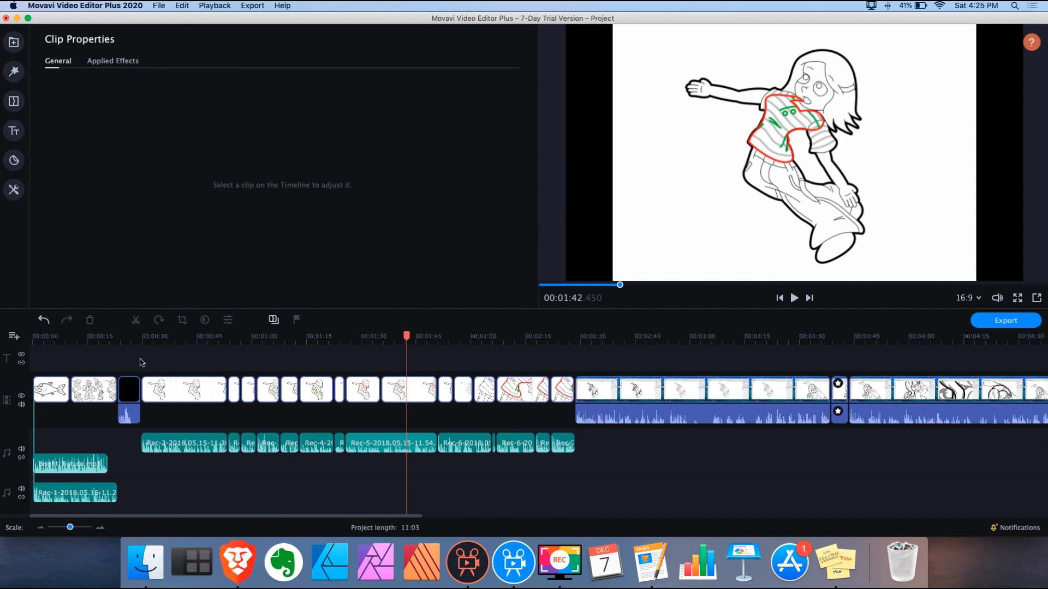
{"action": "left_click_drag", "start_coordinate": [70, 528], "coordinate": [59, 529]}
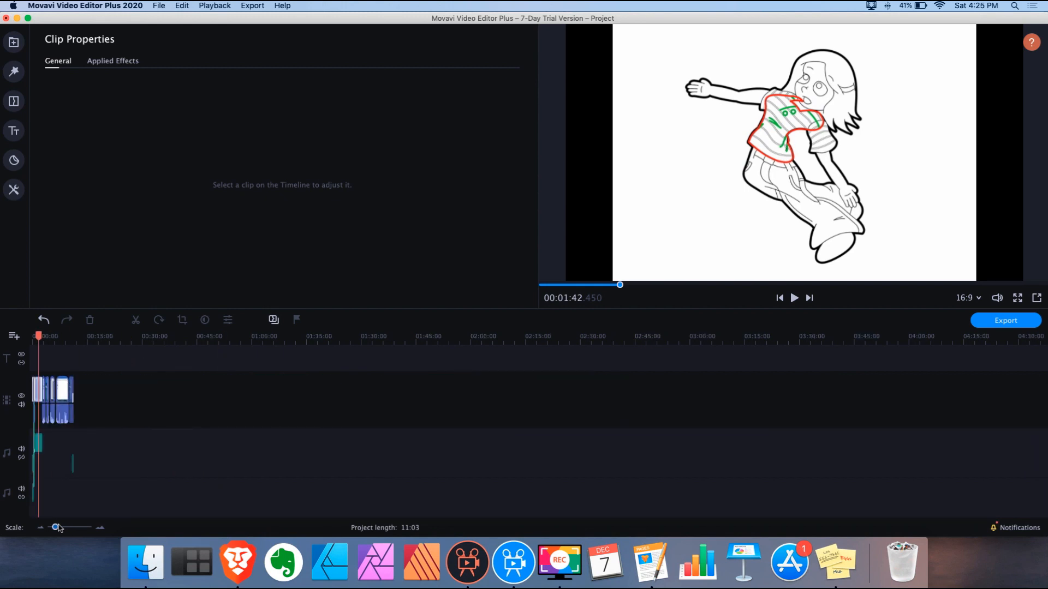
{"action": "left_click_drag", "start_coordinate": [139, 365], "coordinate": [39, 519]}
{"action": "key", "text": "Delete"}
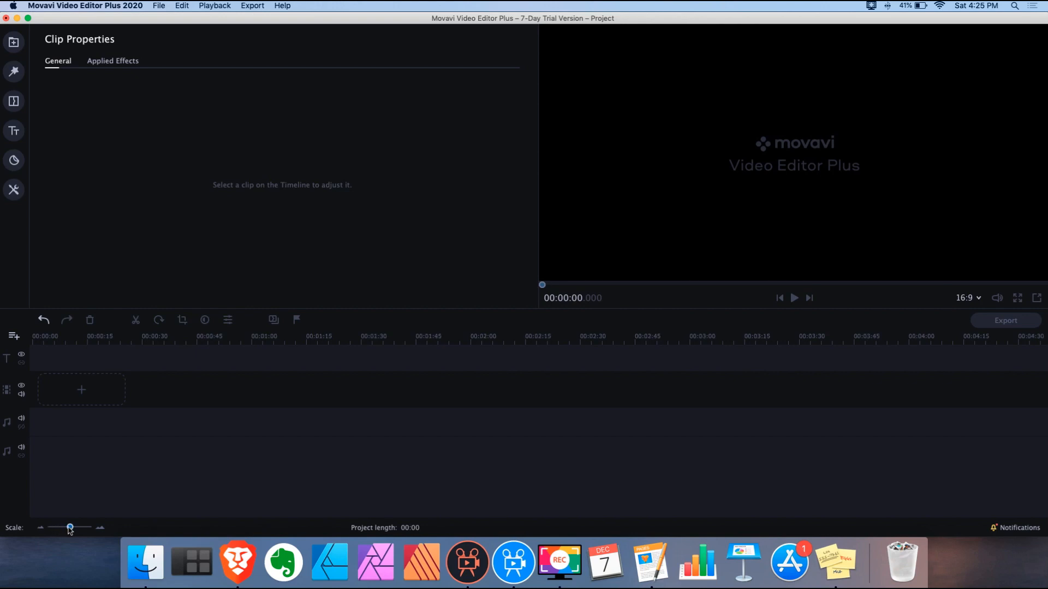
Add M. Bison.png and Sonic Animation.gif from Finder and show the Pan and Zoom presets
{"action": "left_click", "coordinate": [147, 565]}
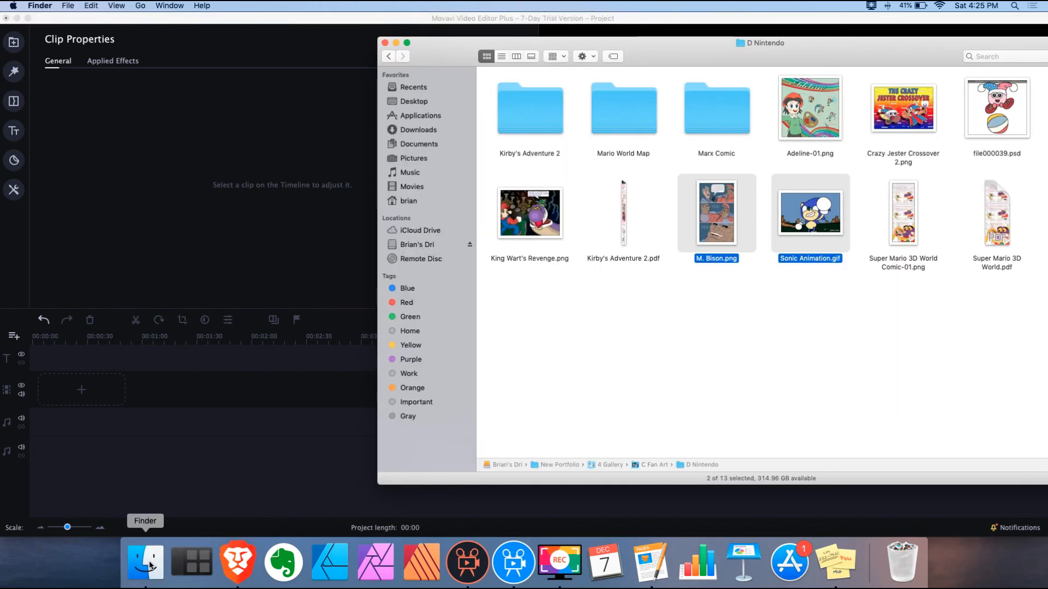
{"action": "left_click_drag", "start_coordinate": [726, 216], "coordinate": [132, 426]}
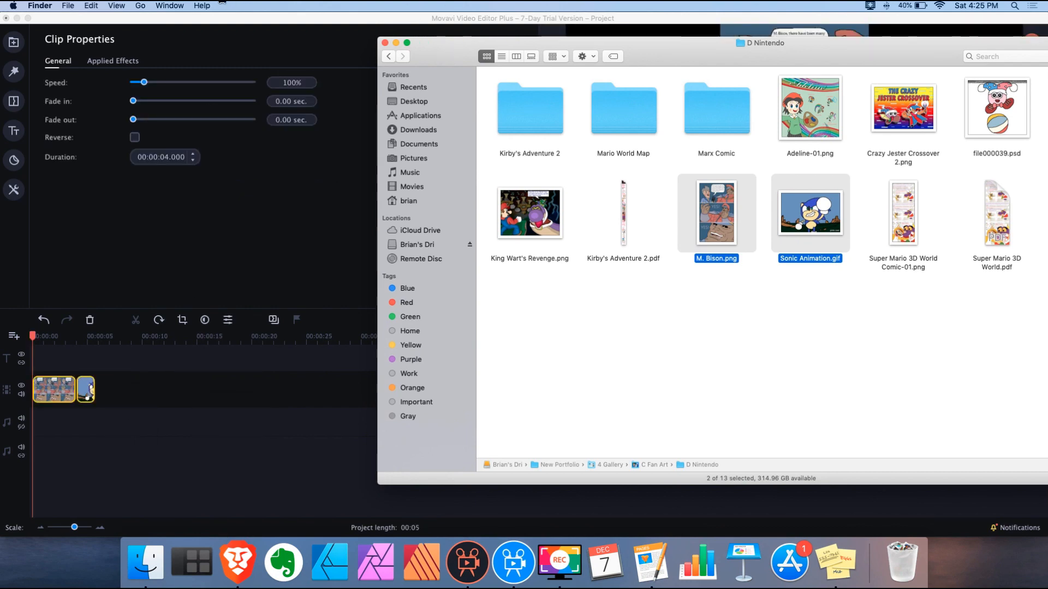
{"action": "left_click", "coordinate": [14, 190]}
{"action": "left_click", "coordinate": [445, 107]}
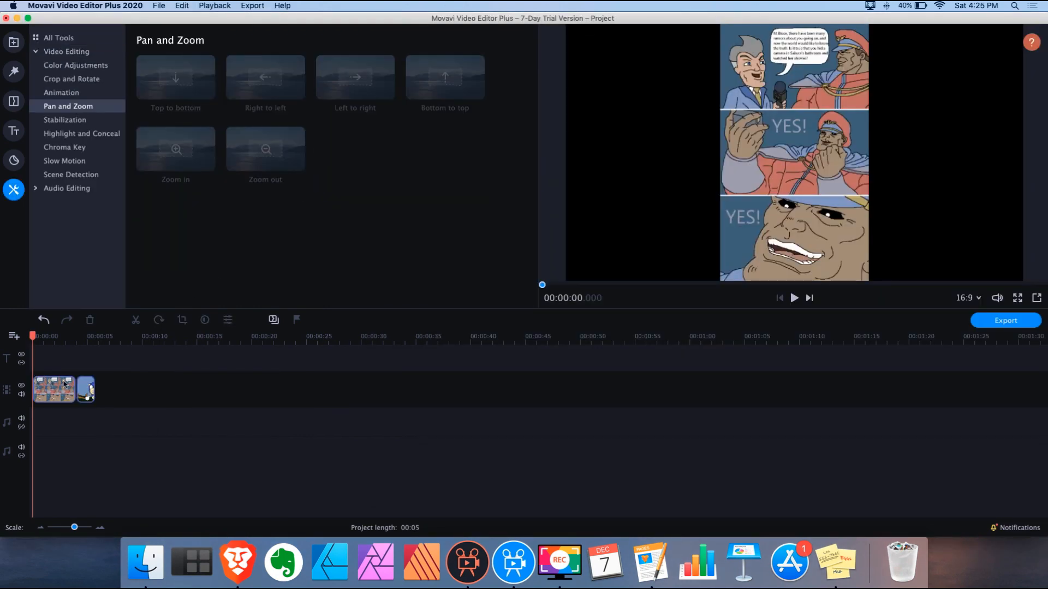
Apply Top to bottom pan to the comic clip and lower its end framing
{"action": "left_click", "coordinate": [180, 82]}
{"action": "left_click_drag", "start_coordinate": [180, 82], "coordinate": [54, 389]}
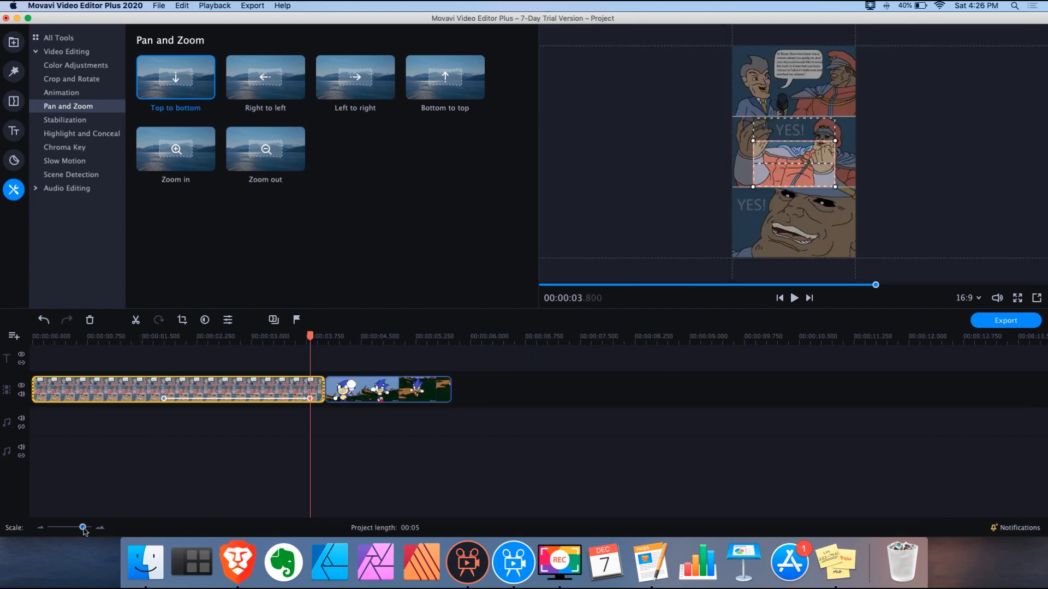
{"action": "left_click_drag", "start_coordinate": [241, 399], "coordinate": [249, 399]}
{"action": "double_click", "coordinate": [249, 398]}
{"action": "left_click_drag", "start_coordinate": [793, 156], "coordinate": [793, 219]}
{"action": "left_click", "coordinate": [48, 336]}
Apply Zoom out to the Sonic clip and inspect its start and end keyframes
{"action": "left_click", "coordinate": [794, 299]}
{"action": "left_click", "coordinate": [300, 389]}
{"action": "left_click_drag", "start_coordinate": [265, 149], "coordinate": [301, 398]}
{"action": "double_click", "coordinate": [253, 399]}
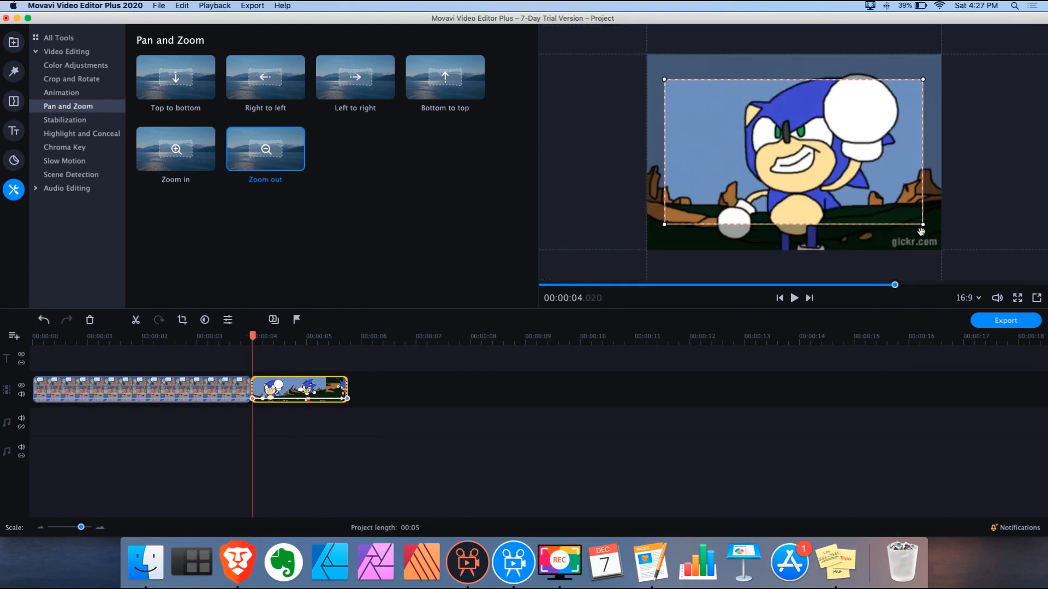
{"action": "double_click", "coordinate": [347, 398]}
Place a Fade Crossfade between the two clips
{"action": "left_click", "coordinate": [13, 101]}
{"action": "left_click", "coordinate": [64, 108]}
{"action": "left_click_drag", "start_coordinate": [177, 81], "coordinate": [252, 389]}
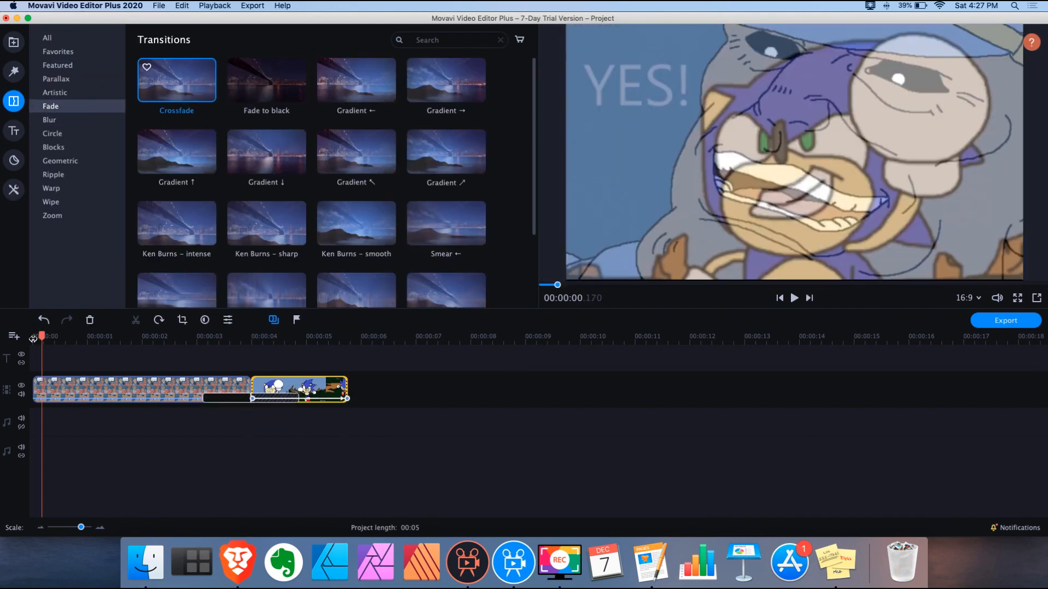
Play the project from the start and scrub through the crossfade, briefly comparing against the older Movavi project
{"action": "left_click", "coordinate": [47, 339]}
{"action": "left_click", "coordinate": [794, 300]}
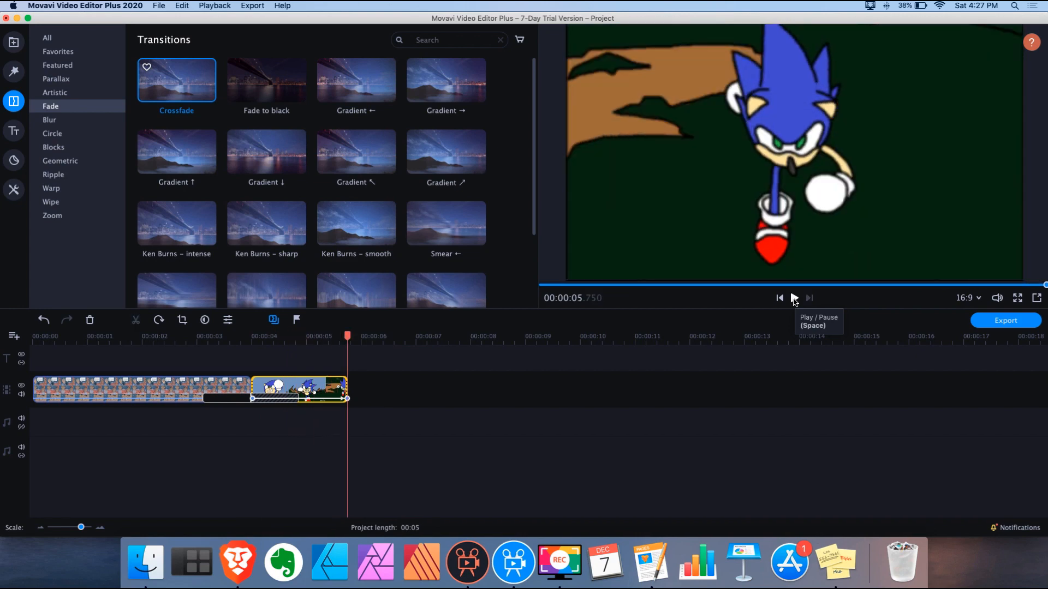
{"action": "left_click", "coordinate": [264, 338]}
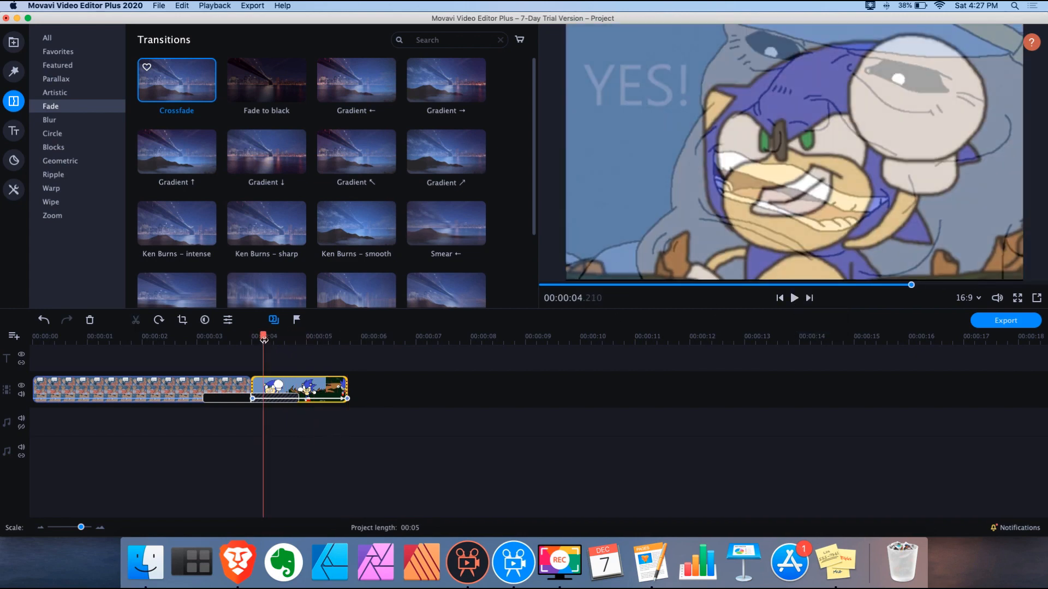
{"action": "mouse_move", "coordinate": [263, 336]}
{"action": "left_mouse_down"}
{"action": "mouse_move", "coordinate": [295, 335]}
{"action": "mouse_move", "coordinate": [180, 334]}
{"action": "mouse_move", "coordinate": [270, 333]}
{"action": "mouse_move", "coordinate": [249, 332]}
{"action": "left_mouse_up"}
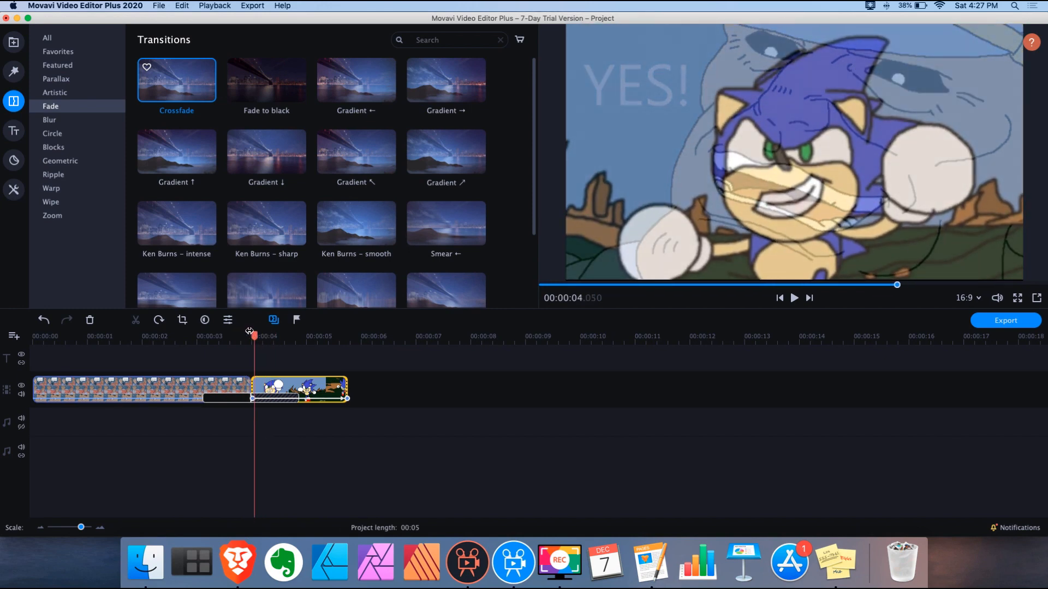
{"action": "left_click", "coordinate": [468, 564]}
{"action": "left_click", "coordinate": [513, 567]}
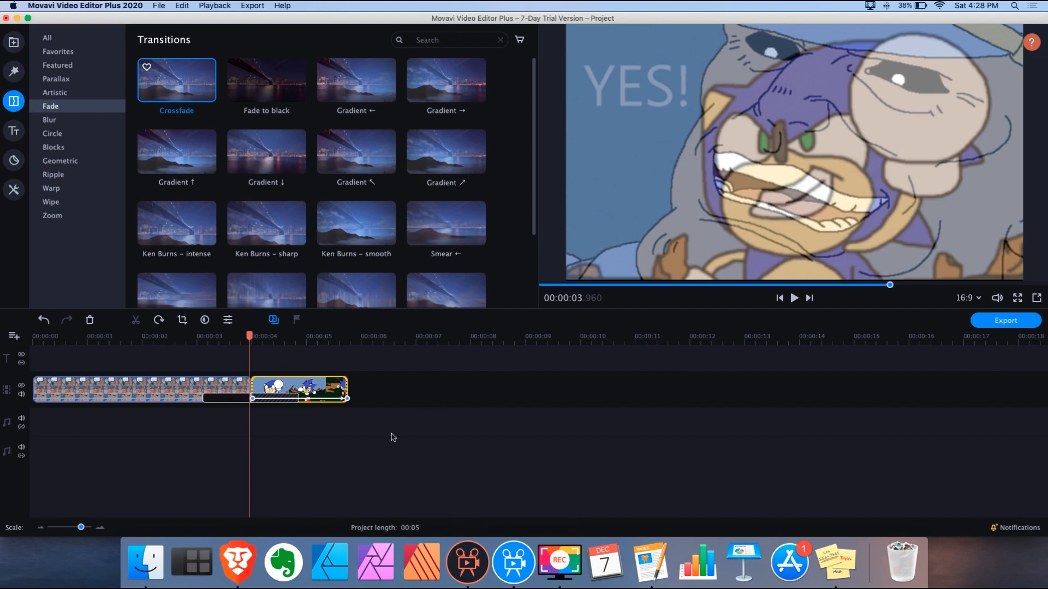
{"action": "mouse_move", "coordinate": [249, 334]}
{"action": "left_mouse_down"}
{"action": "mouse_move", "coordinate": [241, 334]}
{"action": "mouse_move", "coordinate": [251, 335]}
{"action": "left_mouse_up"}
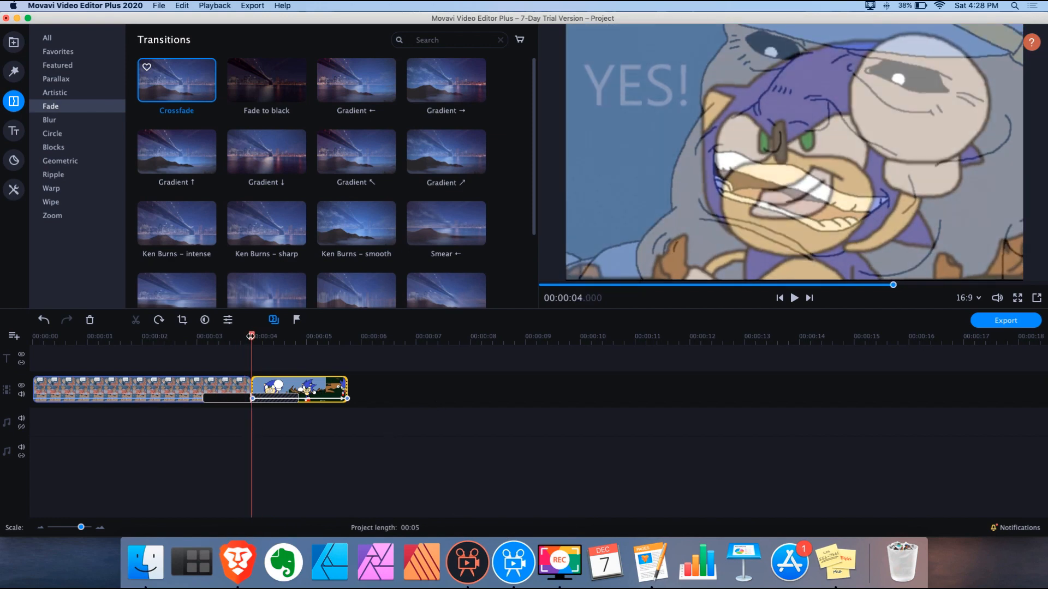
Restore the removed crossfade with Cmd+Z and scrub it between about 3.79 and 4.35 seconds
{"action": "left_click", "coordinate": [271, 384]}
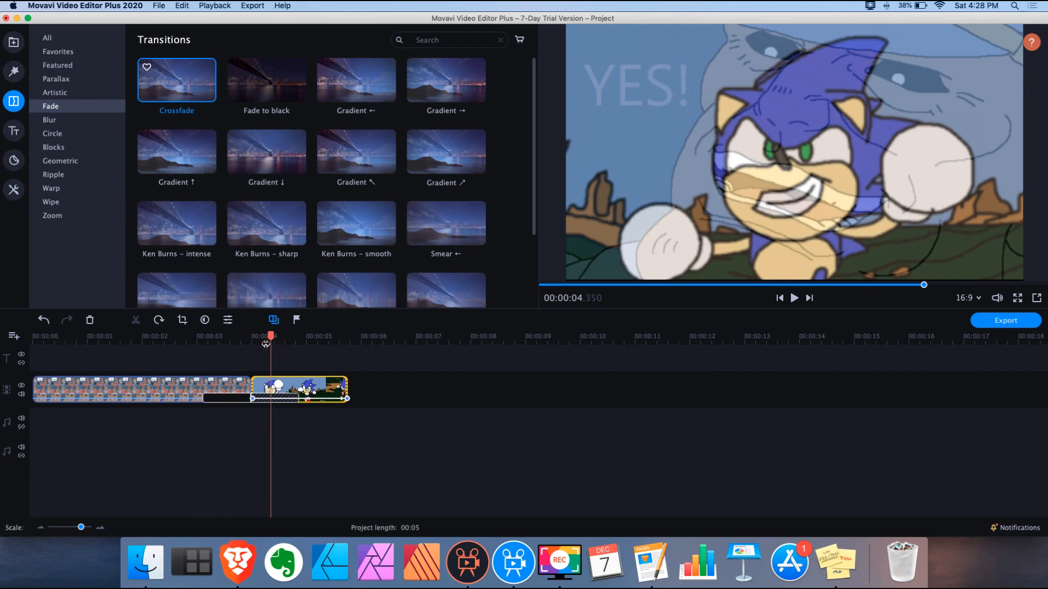
{"action": "left_click", "coordinate": [224, 399]}
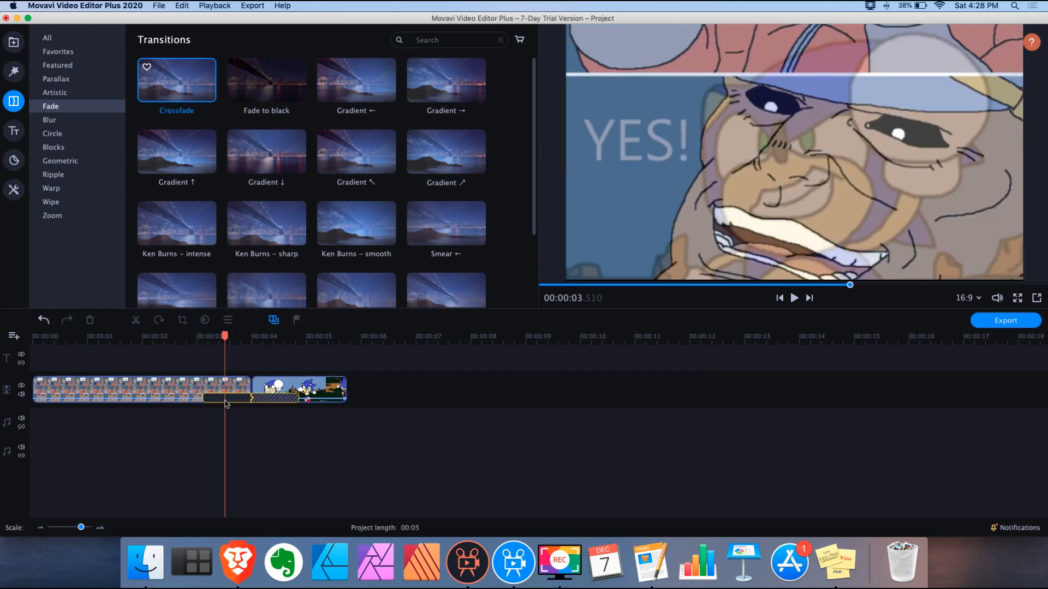
{"action": "left_click", "coordinate": [225, 404]}
{"action": "left_click_drag", "start_coordinate": [224, 335], "coordinate": [254, 338]}
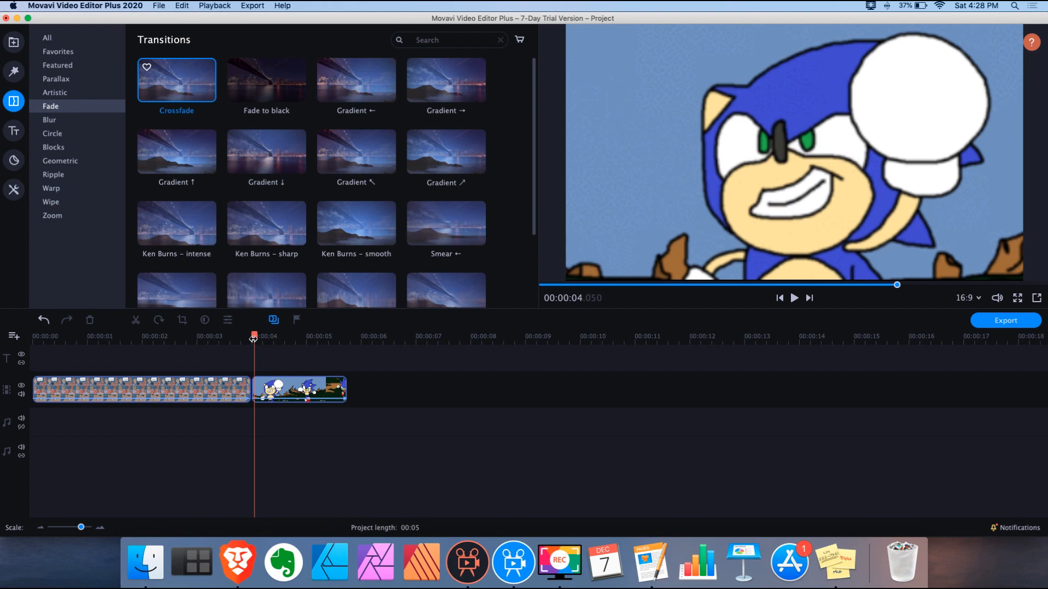
{"action": "key", "text": "super+z"}
{"action": "left_click_drag", "start_coordinate": [253, 338], "coordinate": [244, 338]}
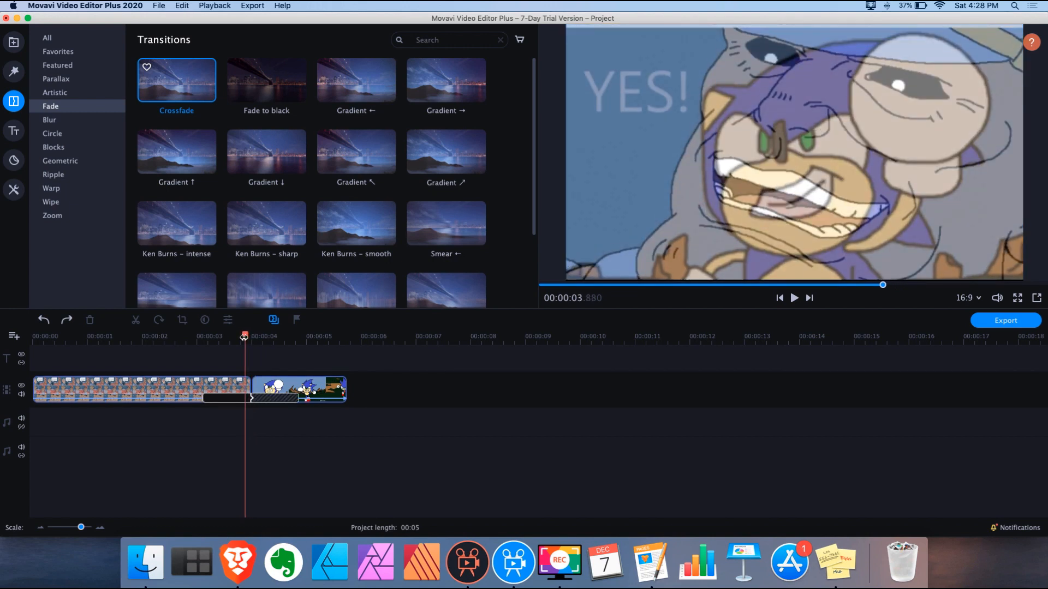
{"action": "mouse_move", "coordinate": [244, 337]}
{"action": "left_mouse_down"}
{"action": "mouse_move", "coordinate": [235, 337]}
{"action": "mouse_move", "coordinate": [251, 339]}
{"action": "left_mouse_up"}
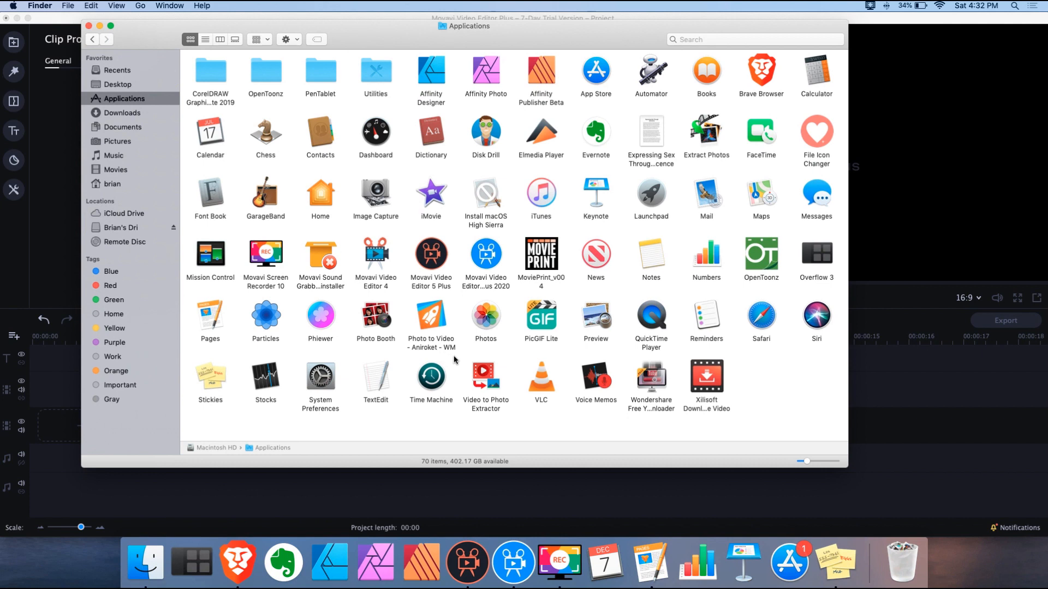
Marquee-select the block of frame images in the folder, leaving Frames 45–50 out
{"action": "left_click", "coordinate": [88, 26]}
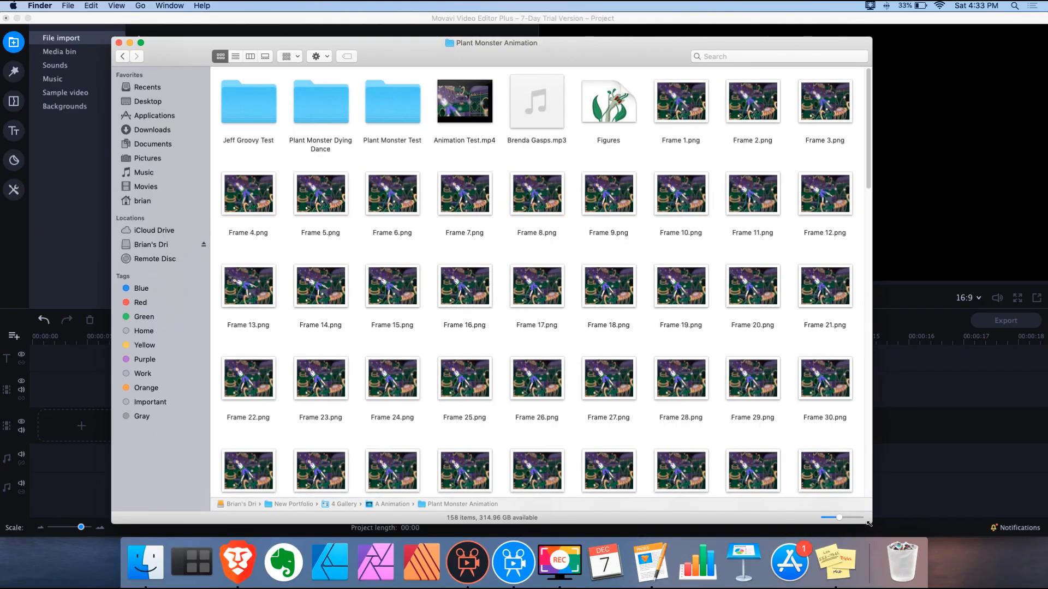
{"action": "scroll", "coordinate": [643, 226], "scroll_direction": "down", "scroll_amount": 15}
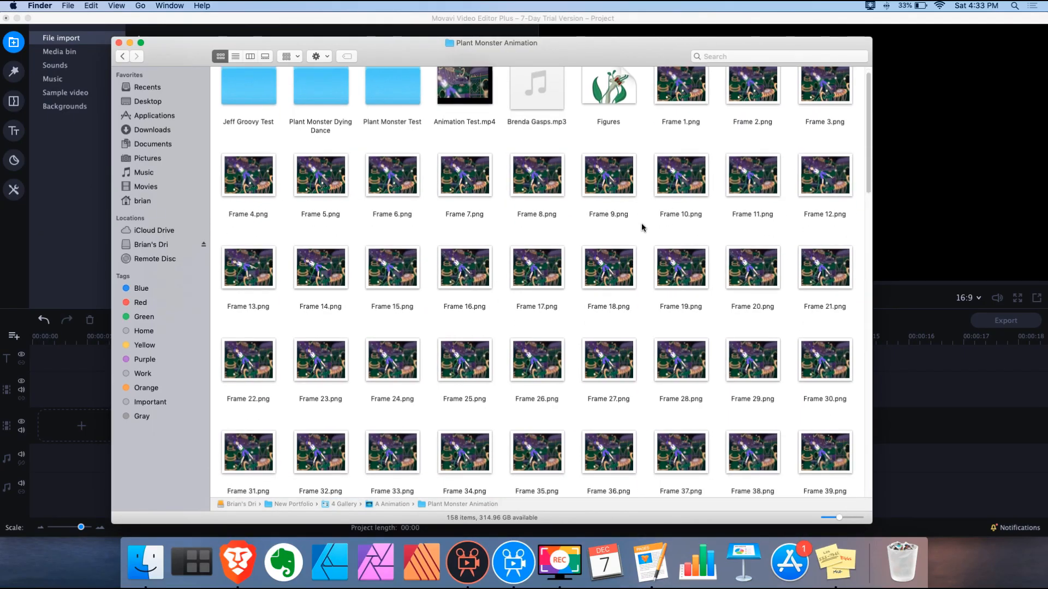
{"action": "scroll", "coordinate": [643, 226], "scroll_direction": "up", "scroll_amount": 15}
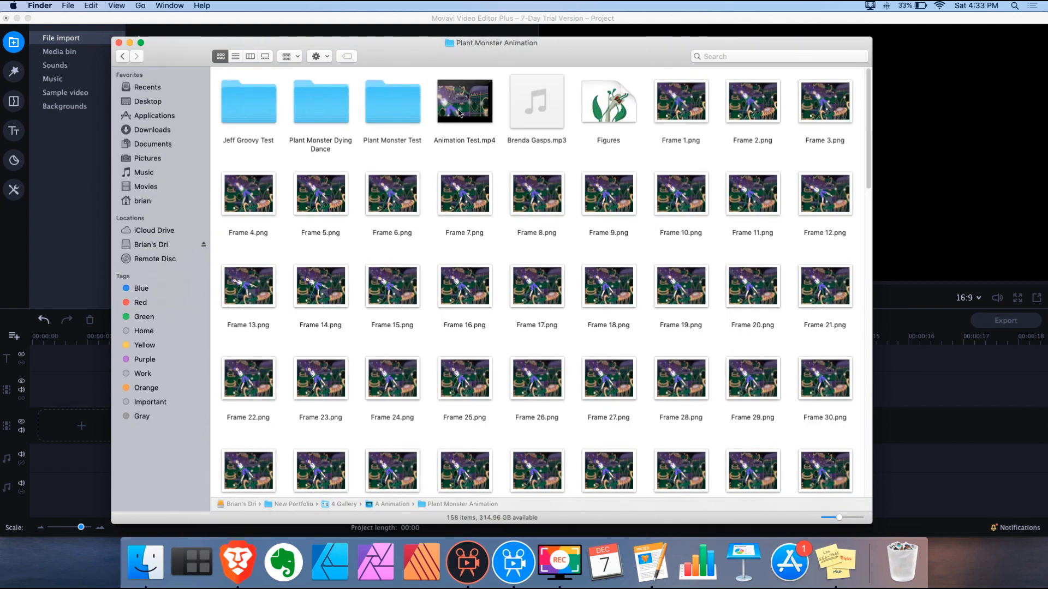
{"action": "left_click_drag", "start_coordinate": [211, 101], "coordinate": [228, 121]}
{"action": "left_click_drag", "start_coordinate": [216, 119], "coordinate": [846, 442]}
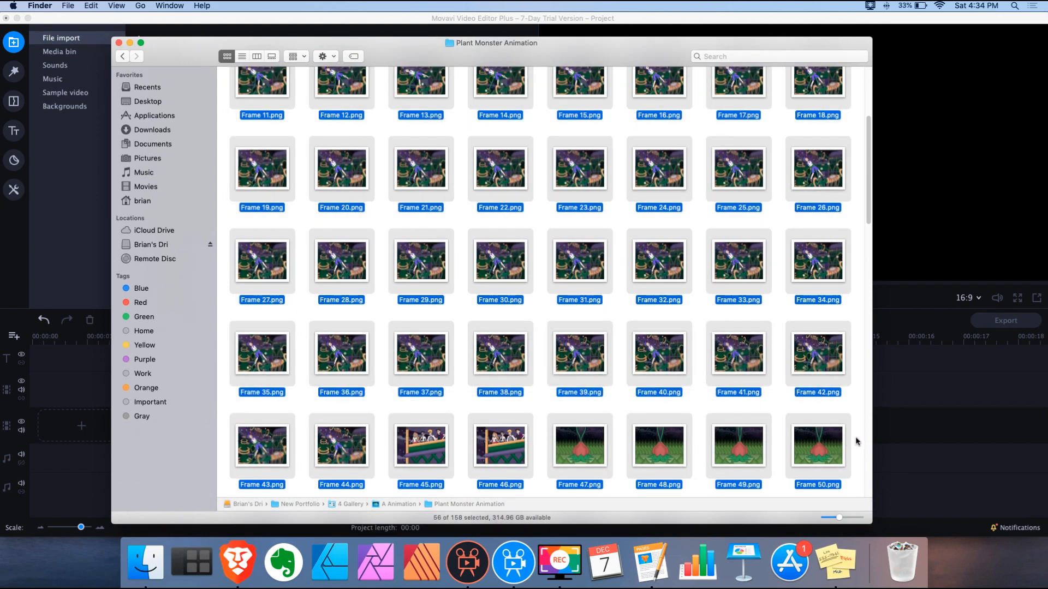
{"action": "left_click_drag", "start_coordinate": [856, 440], "coordinate": [402, 465]}
{"action": "scroll", "coordinate": [447, 407], "scroll_direction": "up", "scroll_amount": 5}
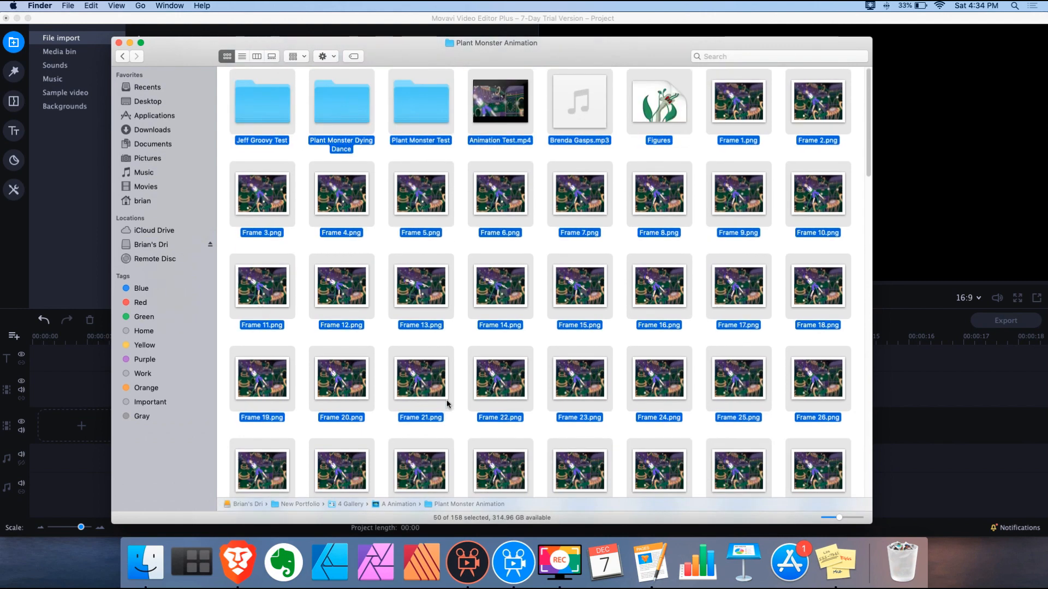
Deselect Figures, Brenda Gasps.mp3, Animation Test.mp4 and three folders, then drop the 44 frames onto Movavi's timeline
{"action": "left_click", "coordinate": [677, 108], "text": "super"}
{"action": "left_click", "coordinate": [595, 113], "text": "super"}
{"action": "left_click", "coordinate": [501, 106], "text": "super"}
{"action": "left_click", "coordinate": [440, 124], "text": "super"}
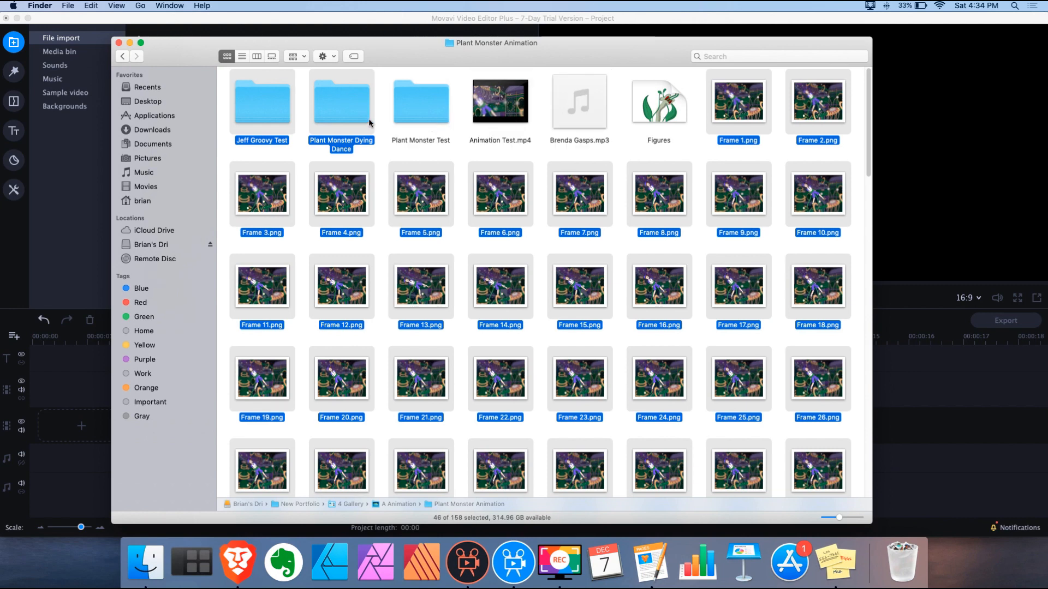
{"action": "left_click", "coordinate": [314, 116], "text": "super"}
{"action": "left_click", "coordinate": [270, 119], "text": "super"}
{"action": "left_click_drag", "start_coordinate": [298, 41], "coordinate": [503, 50]}
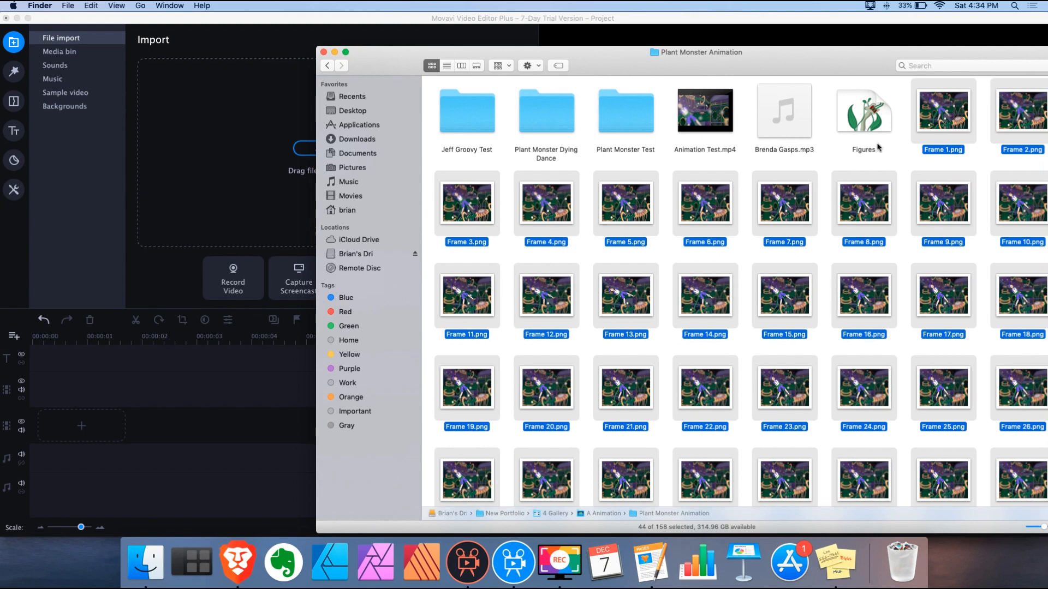
{"action": "left_click_drag", "start_coordinate": [598, 241], "coordinate": [159, 391]}
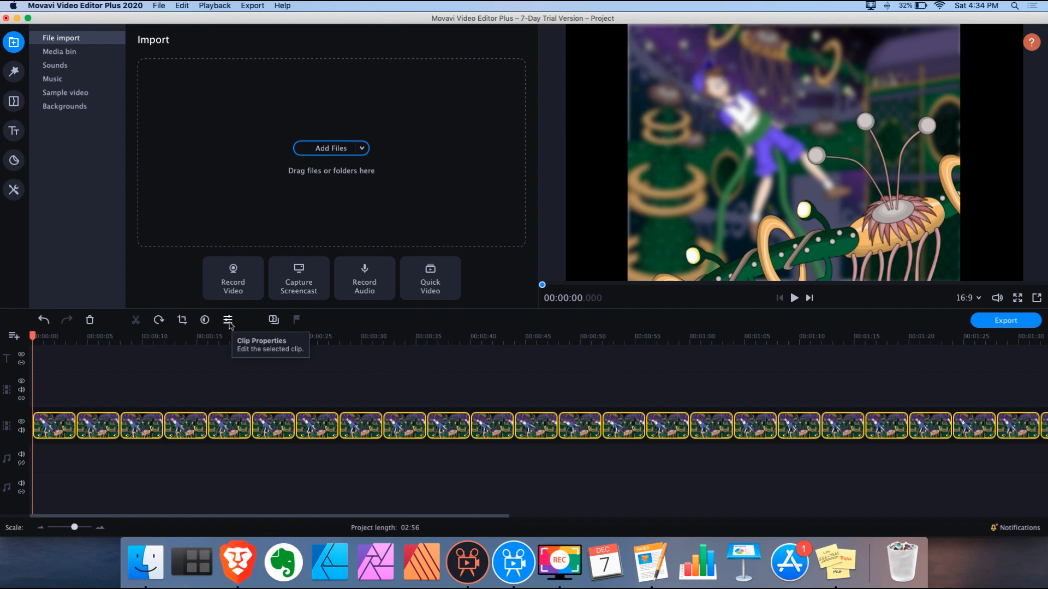
Open the selected clips' properties and set their duration to 4.500 seconds
{"action": "left_click", "coordinate": [228, 321]}
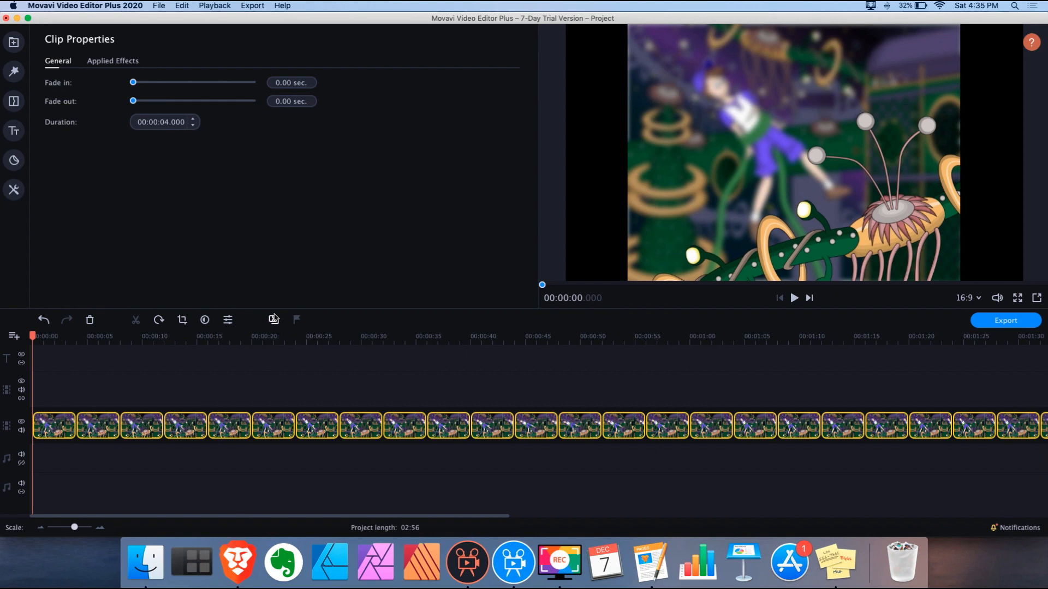
{"action": "left_click", "coordinate": [165, 122]}
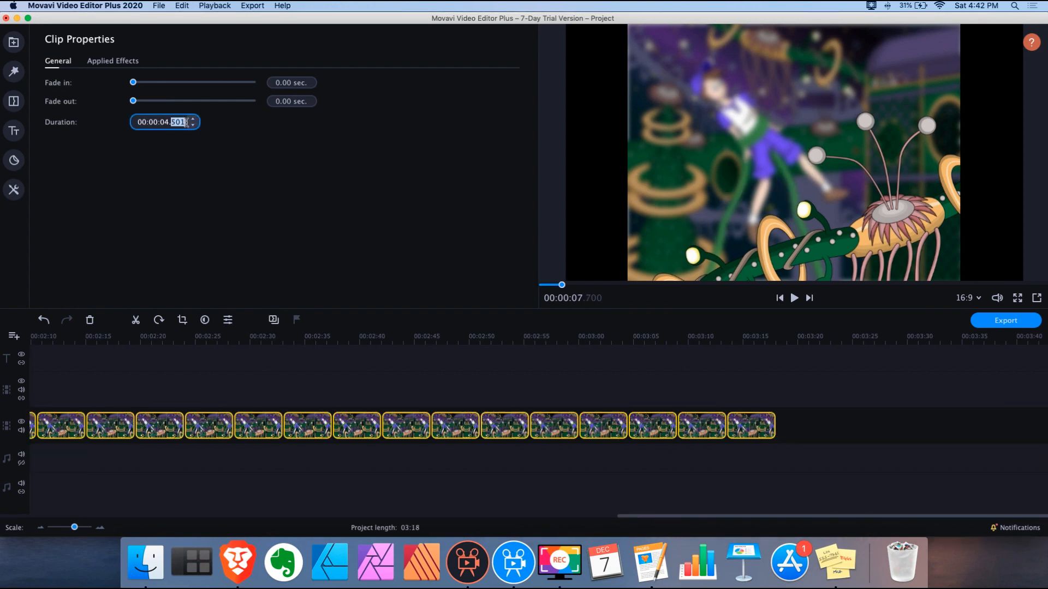
{"action": "type", "text": "001"}
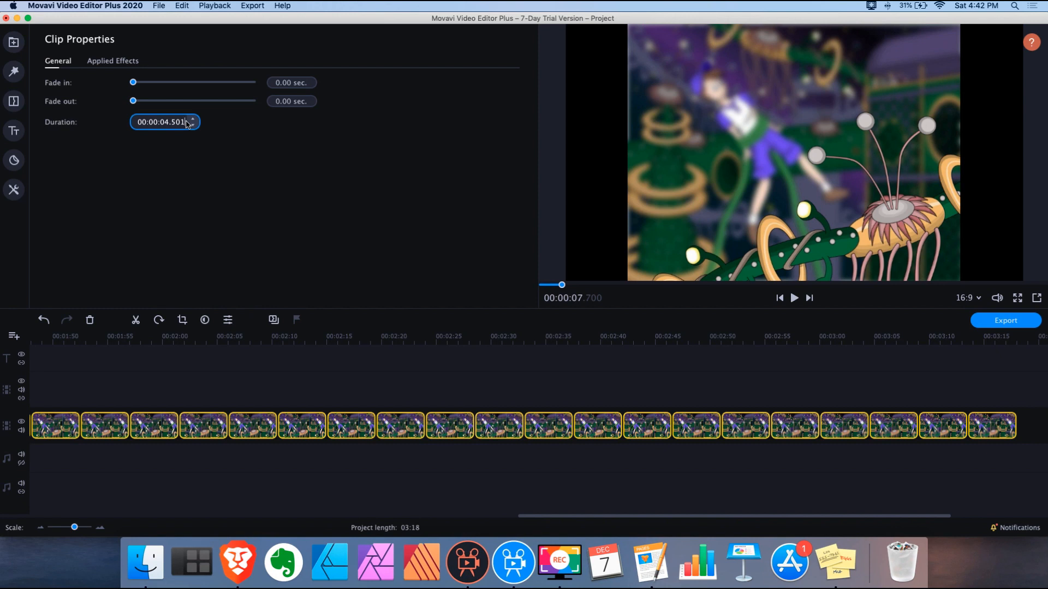
{"action": "key", "text": "BackSpace"}
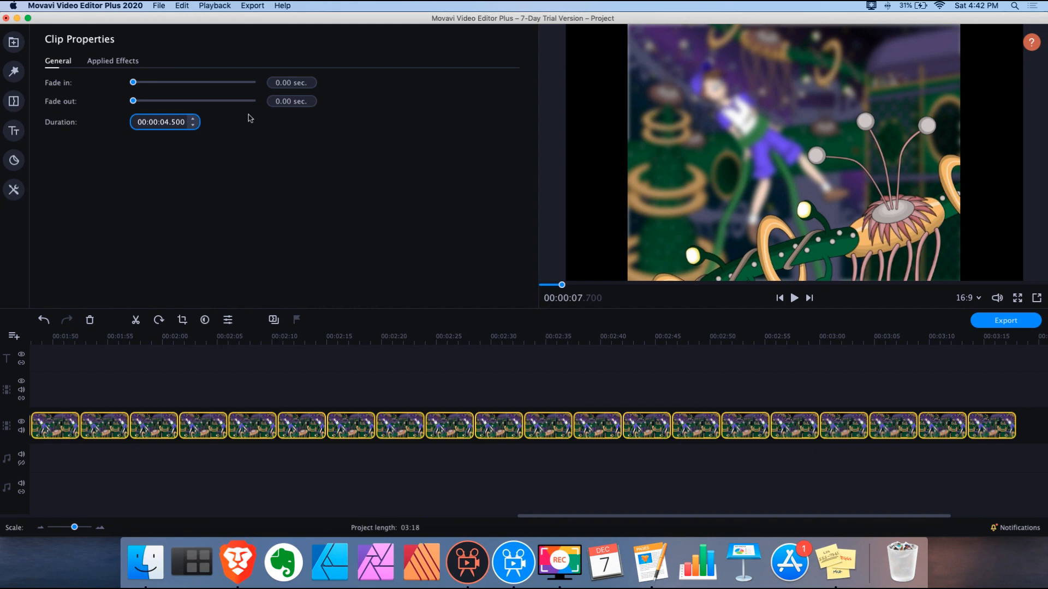
Edit the duration milliseconds in Movavi 5 Plus, then cut the 2020 clips to 0.010 seconds each
{"action": "left_click", "coordinate": [473, 565]}
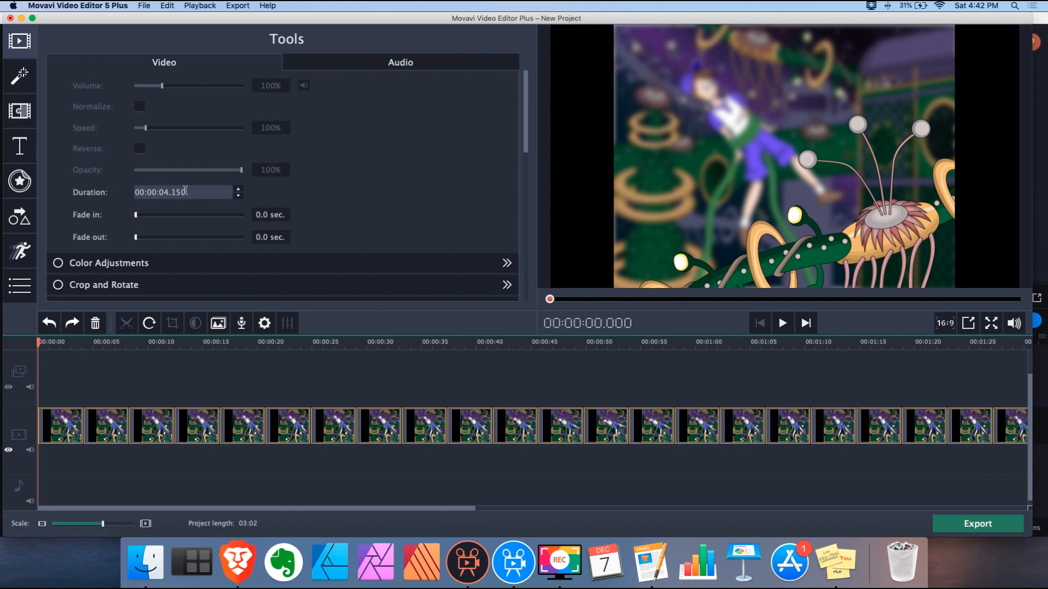
{"action": "left_click_drag", "start_coordinate": [183, 191], "coordinate": [170, 192]}
{"action": "type", "text": "1"}
{"action": "left_click", "coordinate": [513, 562]}
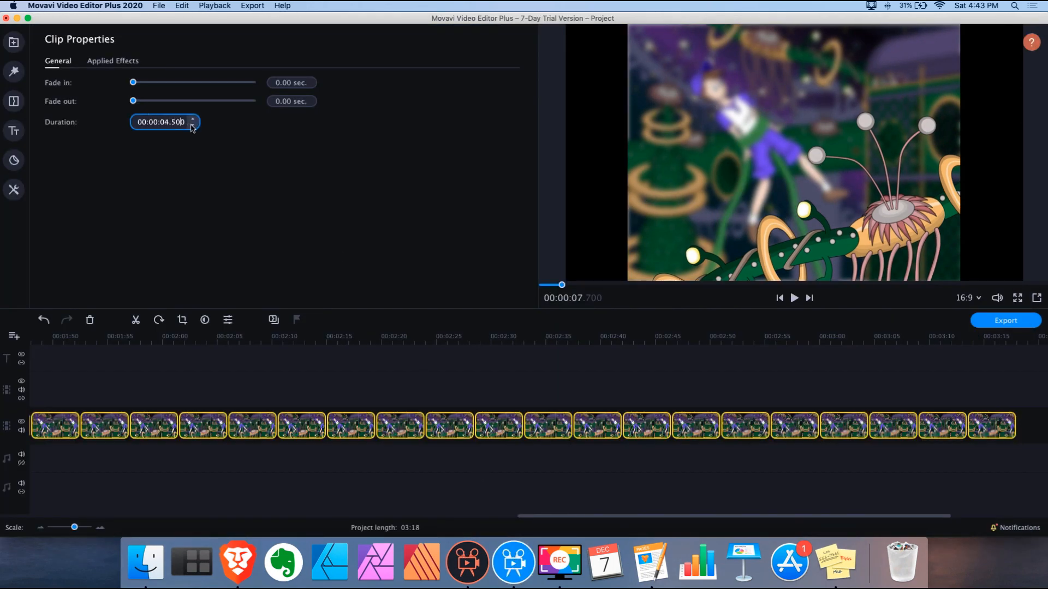
{"action": "left_click", "coordinate": [193, 125]}
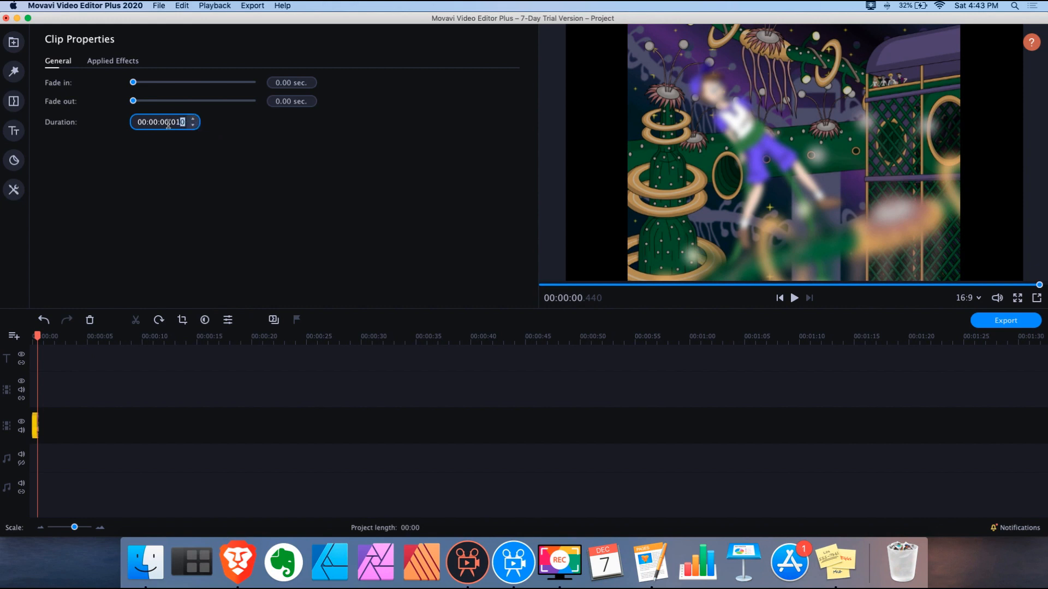
{"action": "left_click_drag", "start_coordinate": [171, 122], "coordinate": [190, 123]}
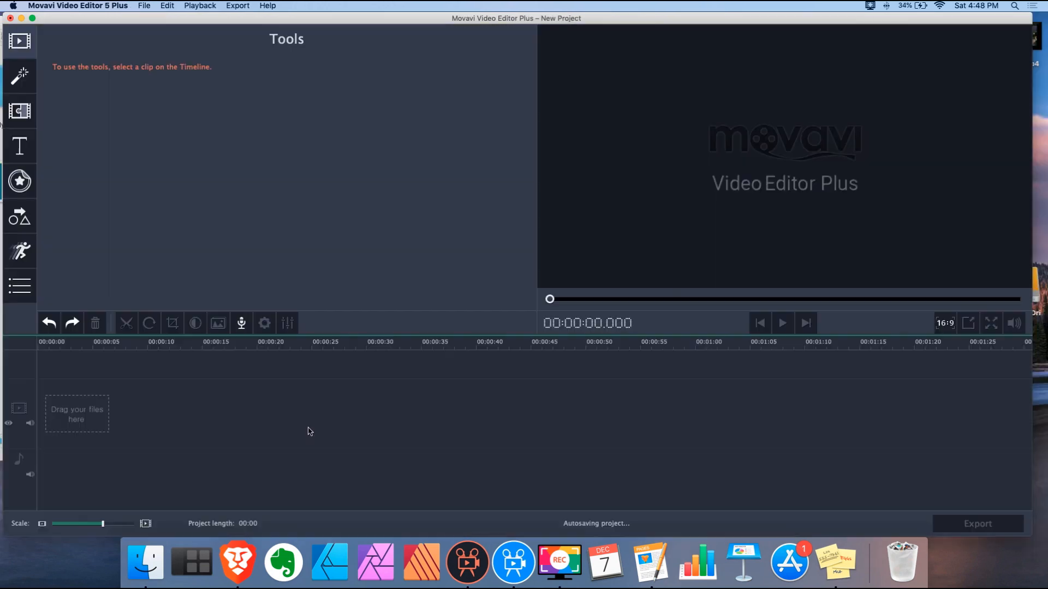
Select all frame clips, set their duration to 0.150 seconds, and export the animation
{"action": "left_click_drag", "start_coordinate": [362, 508], "coordinate": [984, 518]}
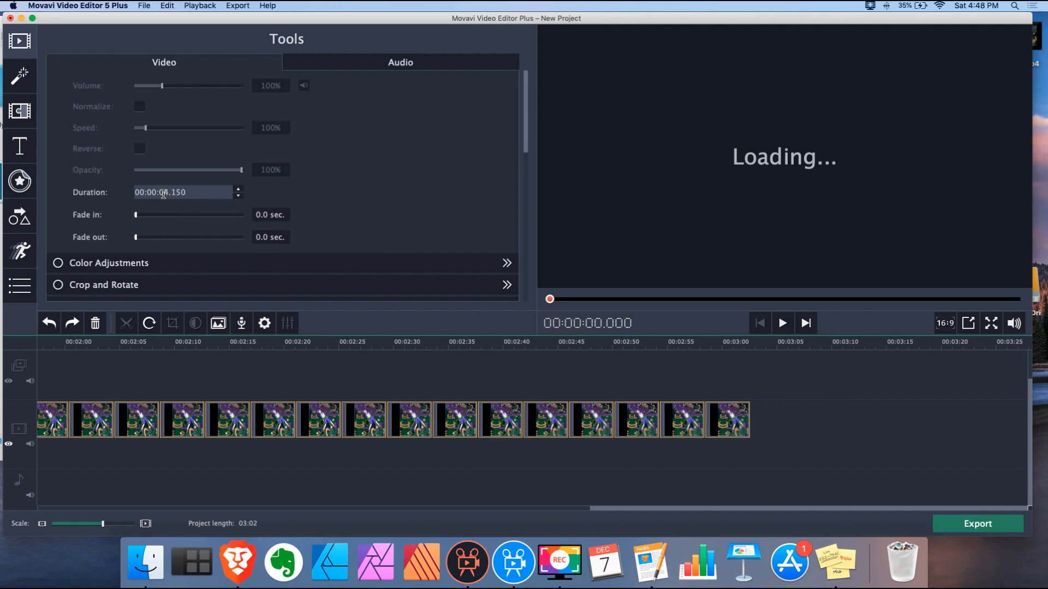
{"action": "left_click", "coordinate": [175, 192]}
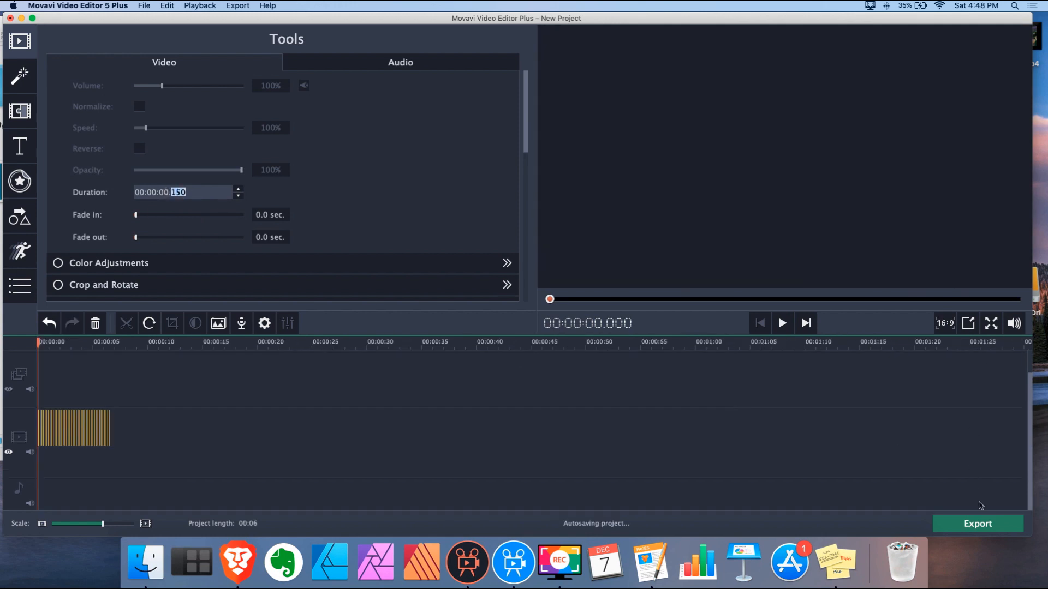
{"action": "left_click", "coordinate": [977, 525]}
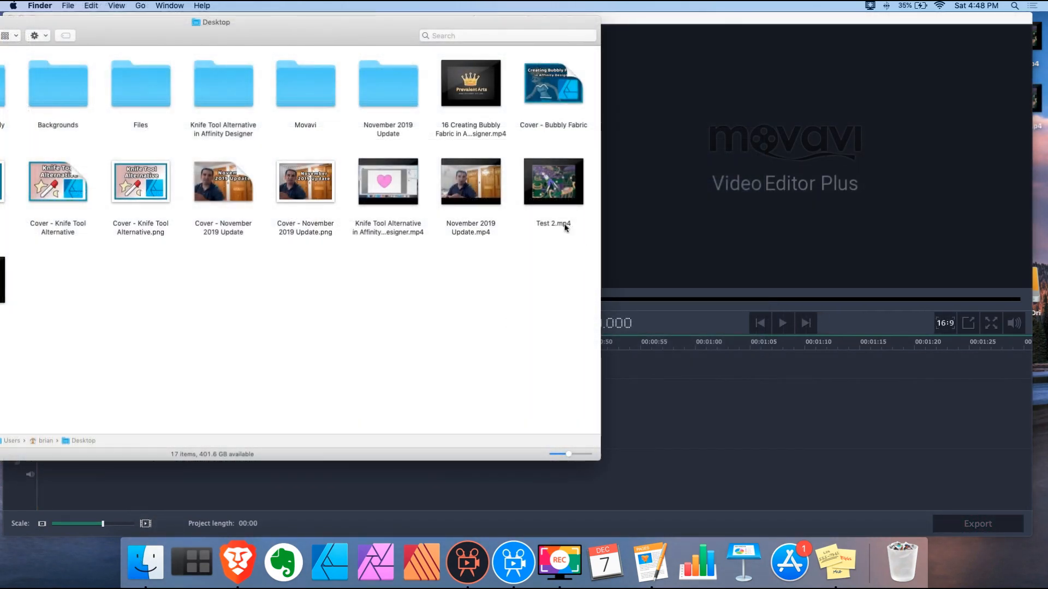
Drag Test 2.mp4 from the Desktop onto the Movavi 5 timeline and play it
{"action": "left_click_drag", "start_coordinate": [571, 183], "coordinate": [677, 423]}
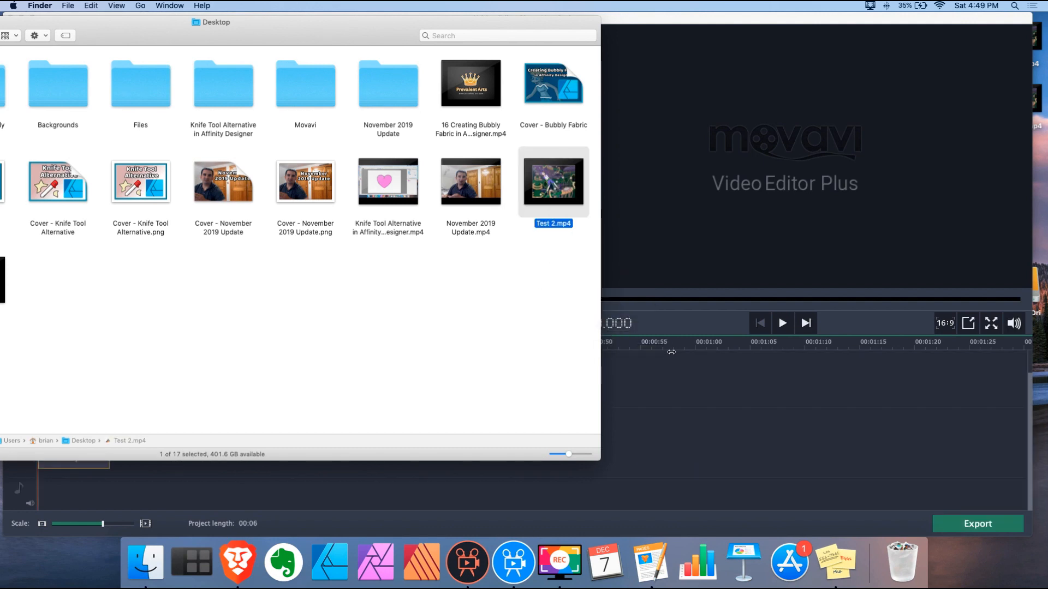
{"action": "left_click", "coordinate": [671, 354]}
{"action": "key", "text": "space"}
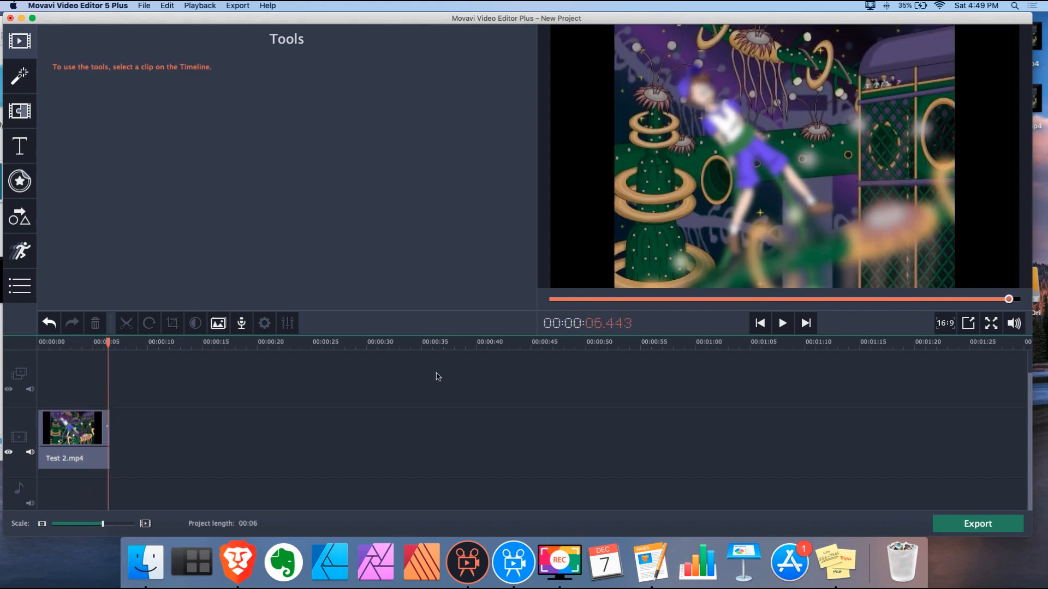
Add a Zoom in effect to the clip's end, shrinking its target frame to the upper right
{"action": "left_click_drag", "start_coordinate": [104, 524], "coordinate": [127, 526]}
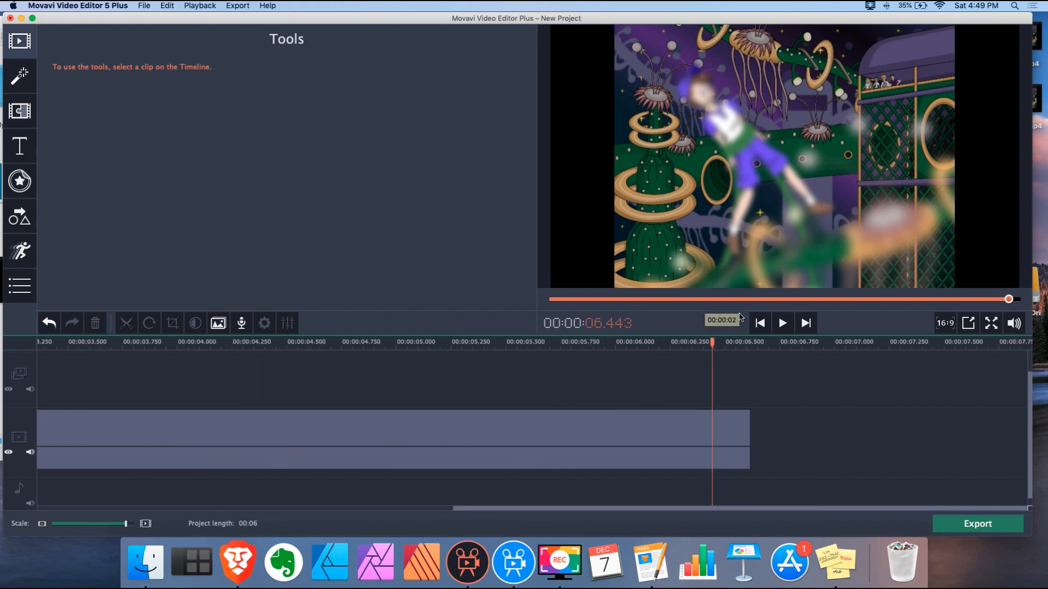
{"action": "left_click_drag", "start_coordinate": [712, 342], "coordinate": [642, 341]}
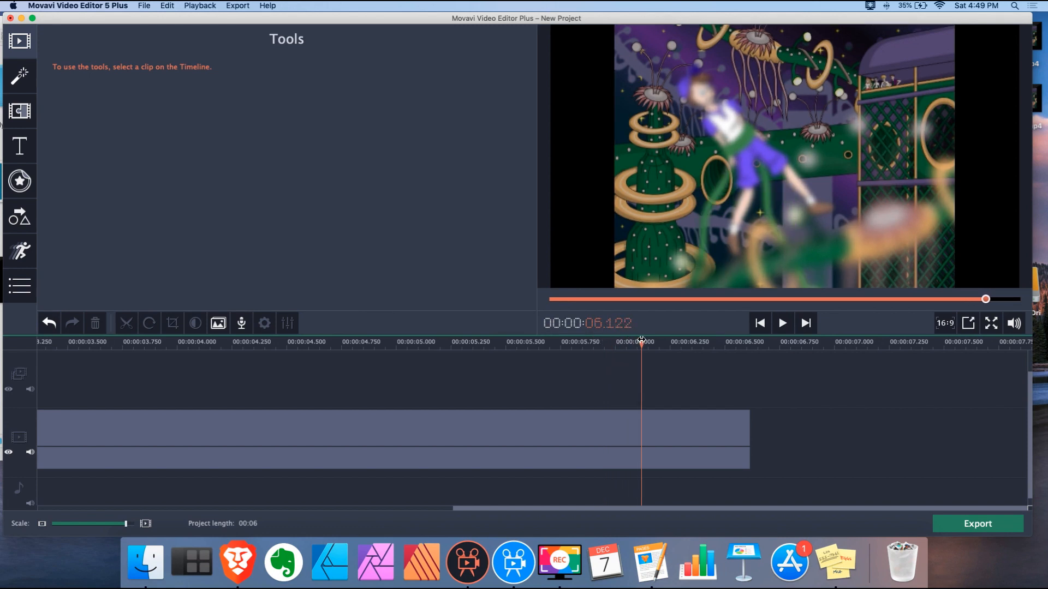
{"action": "left_click", "coordinate": [641, 425]}
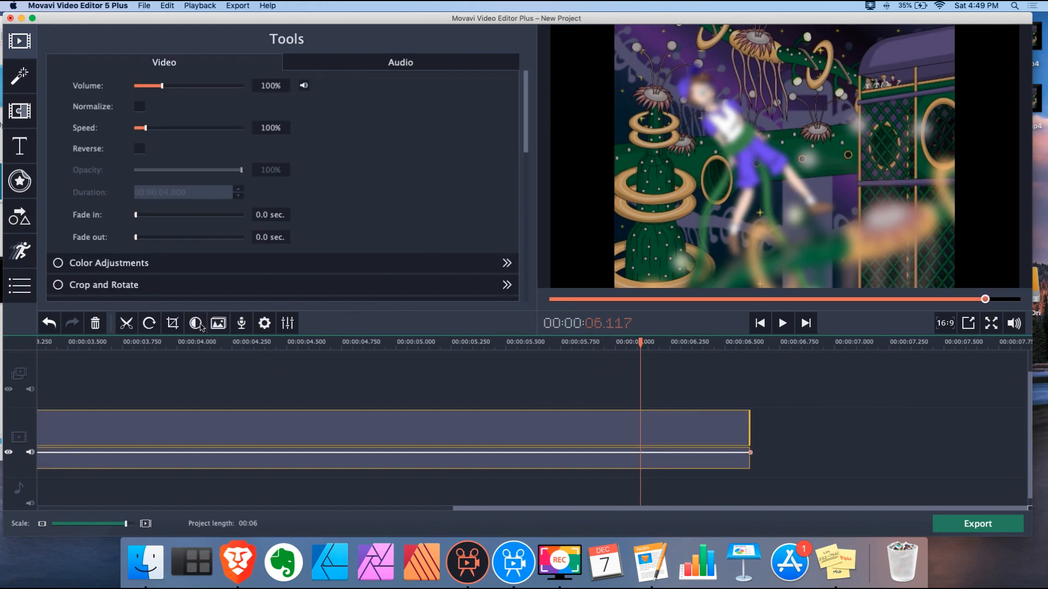
{"action": "scroll", "coordinate": [227, 228], "scroll_direction": "down", "scroll_amount": 5}
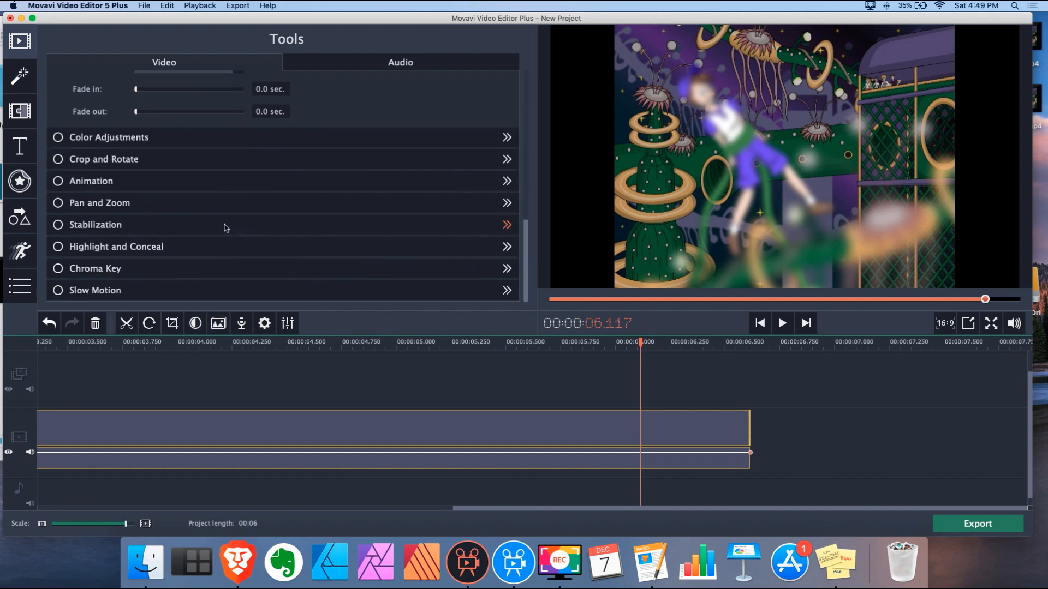
{"action": "left_click", "coordinate": [112, 204]}
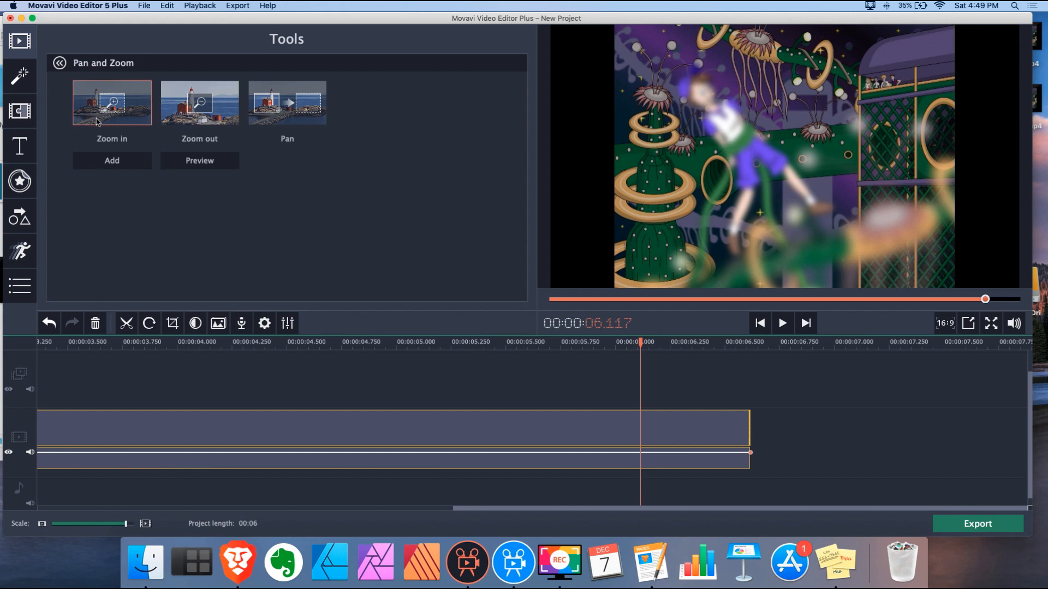
{"action": "left_click", "coordinate": [121, 162]}
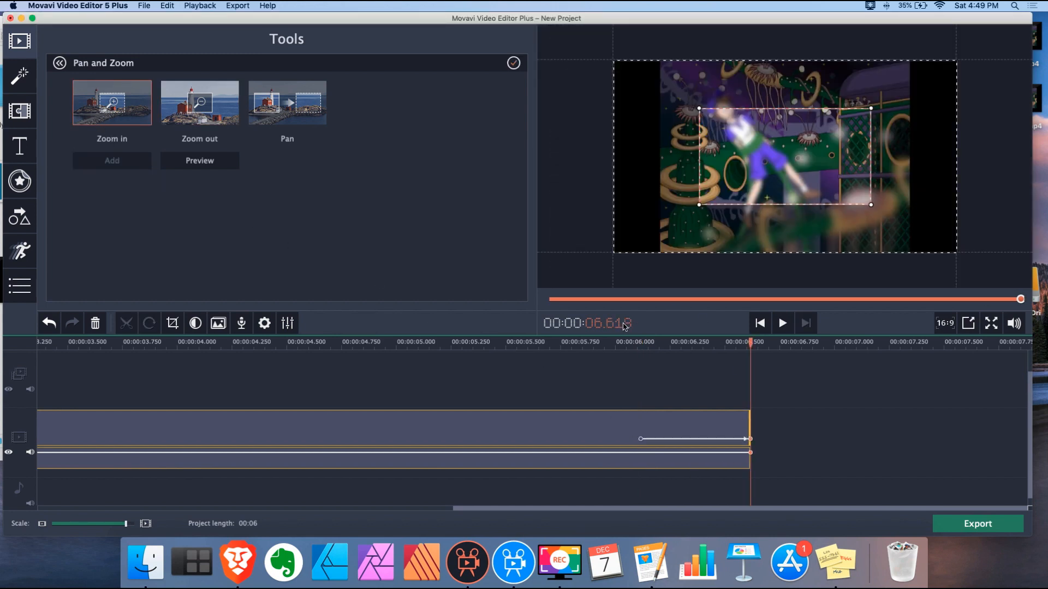
{"action": "left_click_drag", "start_coordinate": [737, 199], "coordinate": [799, 133]}
{"action": "left_click_drag", "start_coordinate": [857, 107], "coordinate": [842, 120]}
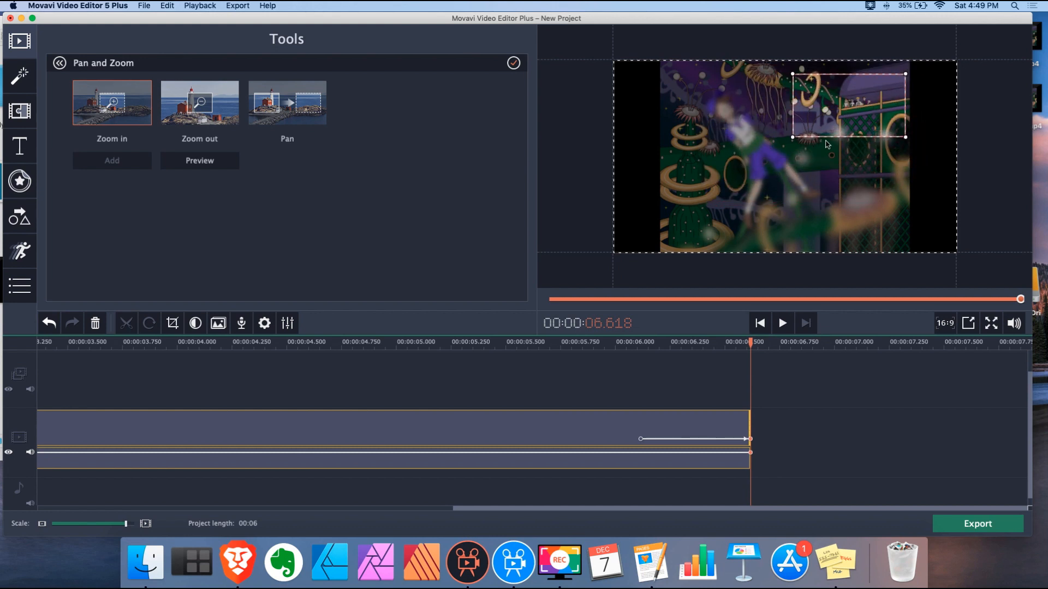
Preview the zoom from about 6 seconds, then add Frame 45.png to the timeline
{"action": "left_click", "coordinate": [635, 342]}
{"action": "key", "text": "space"}
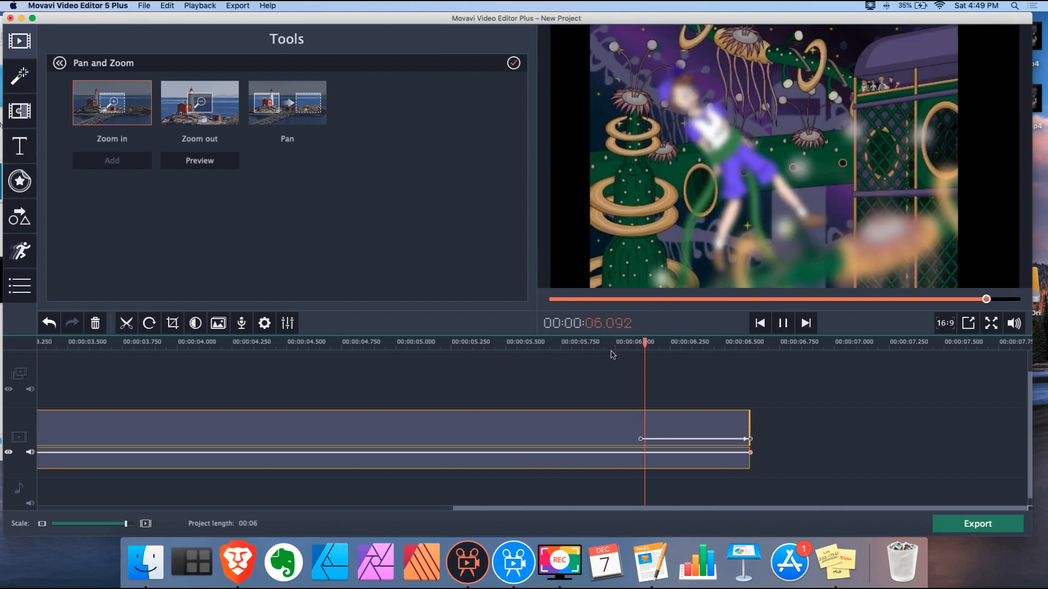
{"action": "left_click", "coordinate": [640, 439]}
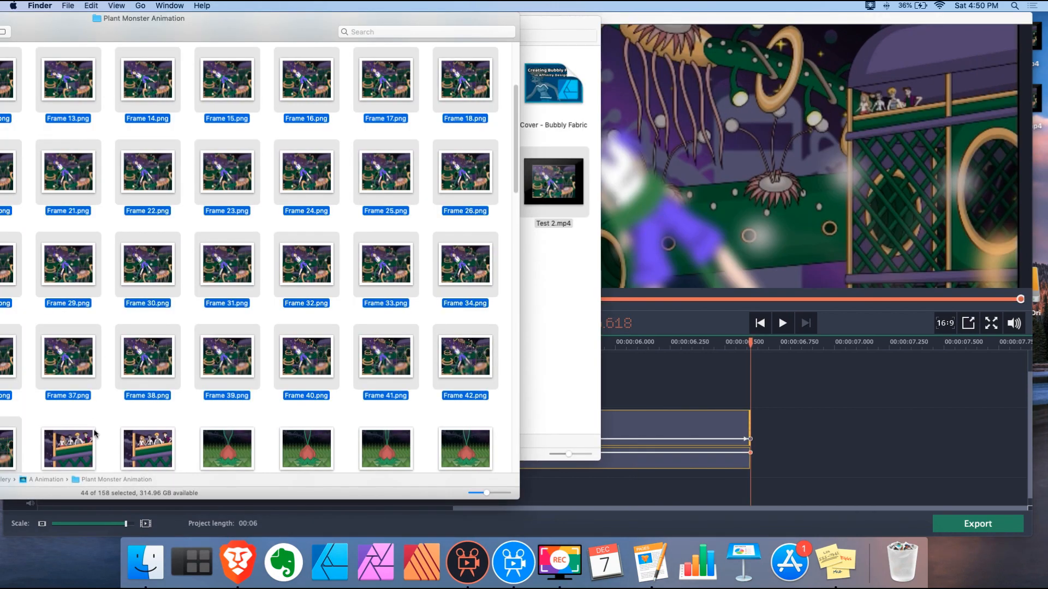
{"action": "left_click", "coordinate": [94, 433]}
{"action": "left_click_drag", "start_coordinate": [95, 433], "coordinate": [812, 435]}
{"action": "left_click", "coordinate": [721, 344]}
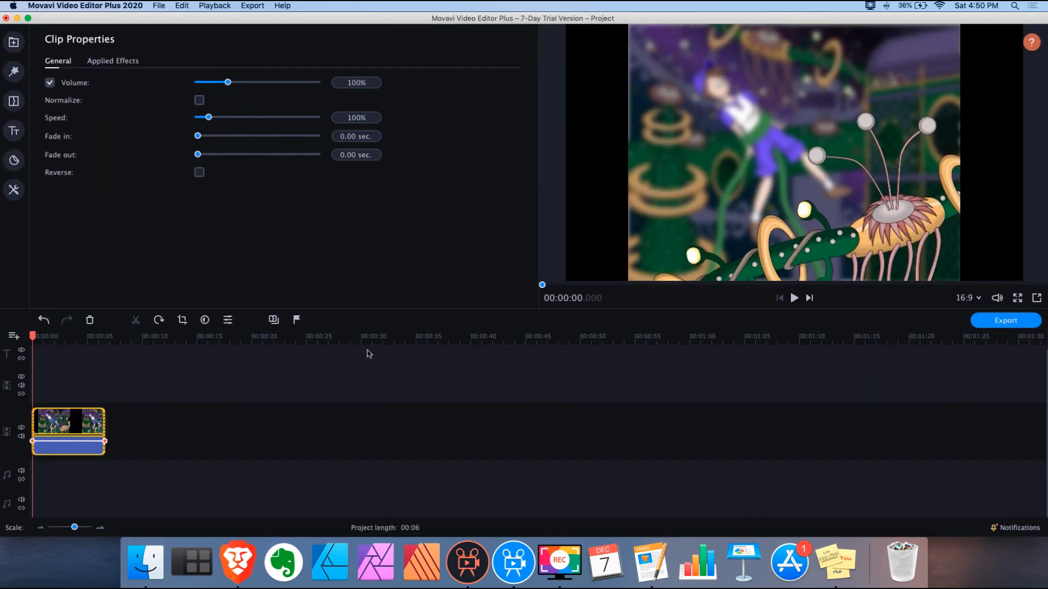
{"action": "left_click", "coordinate": [794, 298]}
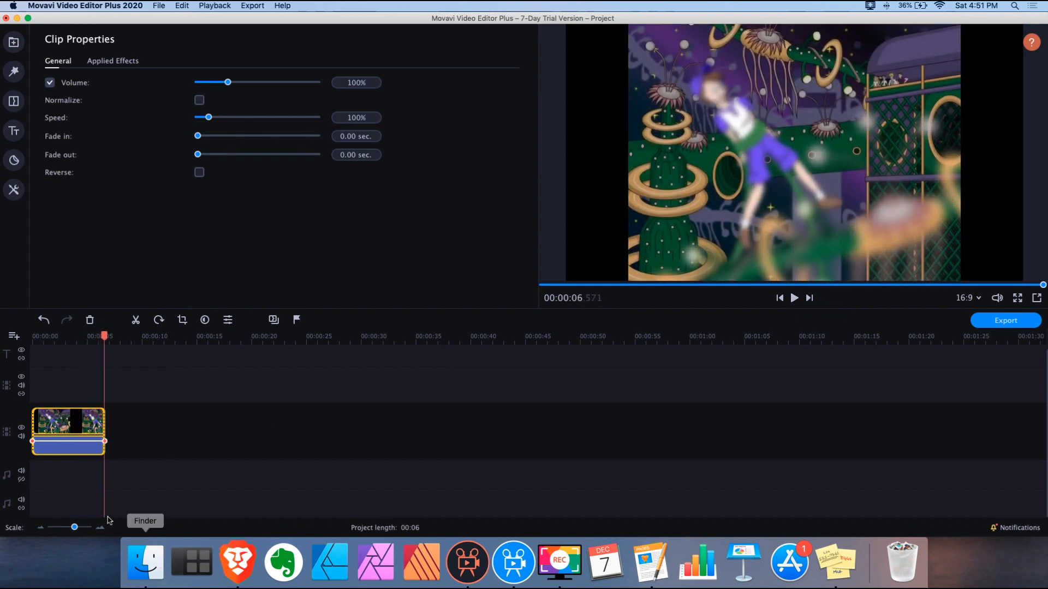
{"action": "left_click_drag", "start_coordinate": [74, 528], "coordinate": [83, 527]}
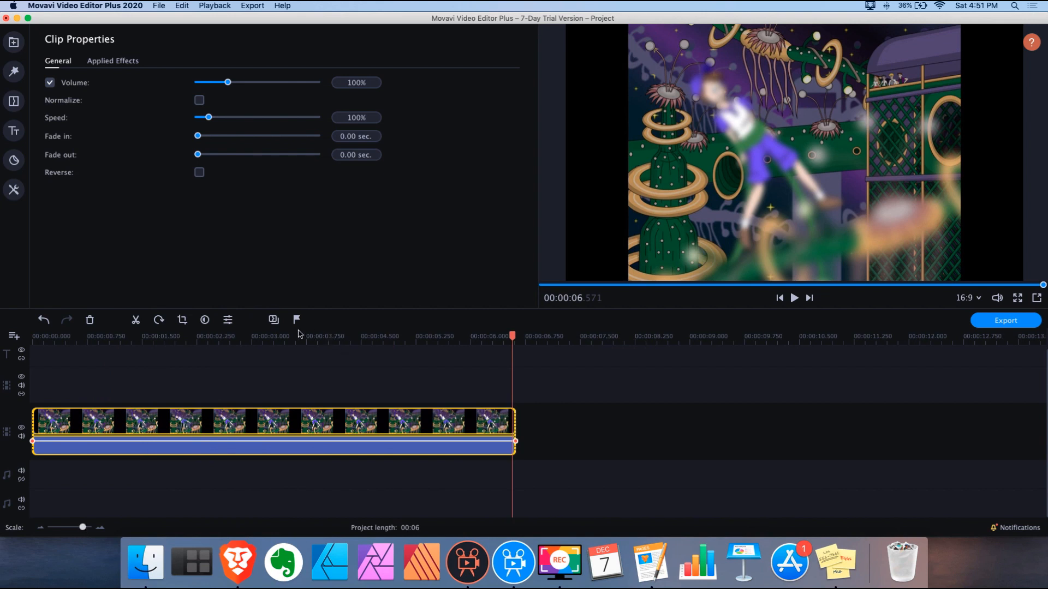
{"action": "left_click", "coordinate": [230, 336]}
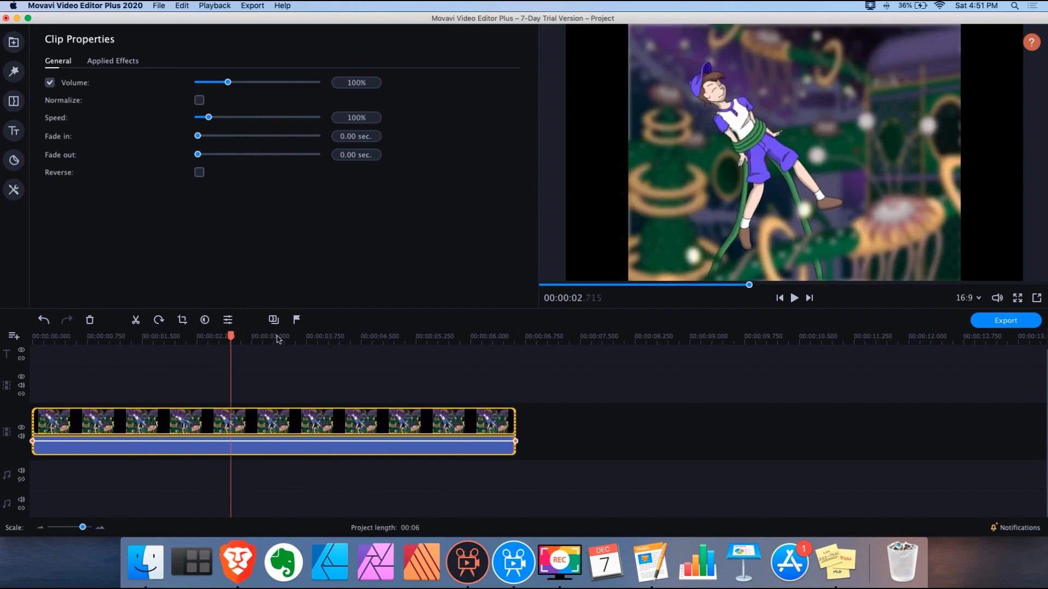
{"action": "left_click", "coordinate": [151, 337]}
{"action": "left_click", "coordinate": [794, 298]}
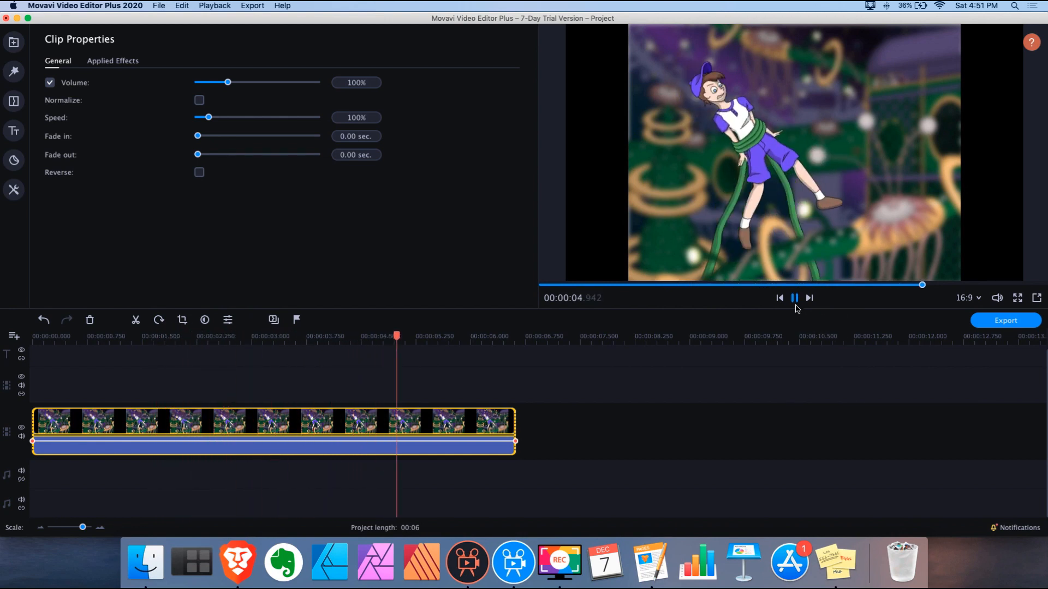
{"action": "left_click", "coordinate": [200, 338]}
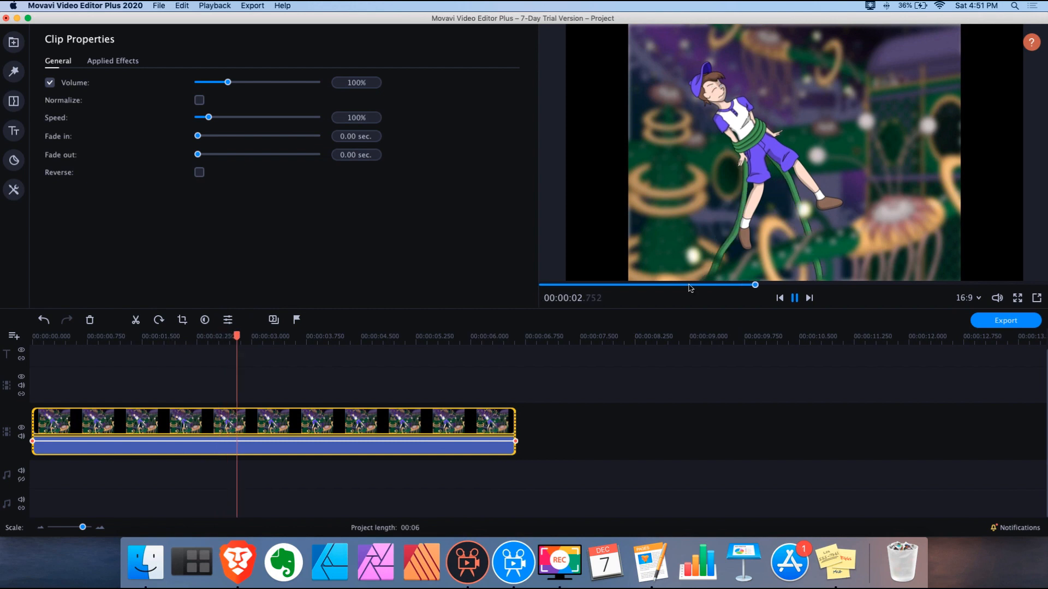
{"action": "left_click", "coordinate": [791, 300]}
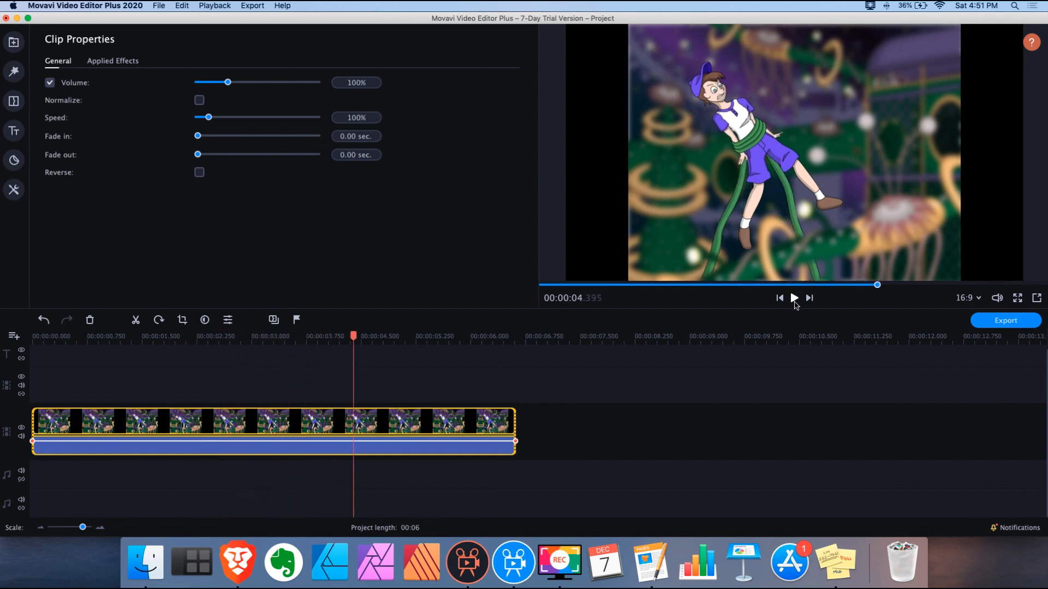
Apply Zoom in to the clip's final second, aimed up-right and starting slightly earlier
{"action": "left_click_drag", "start_coordinate": [353, 337], "coordinate": [419, 337]}
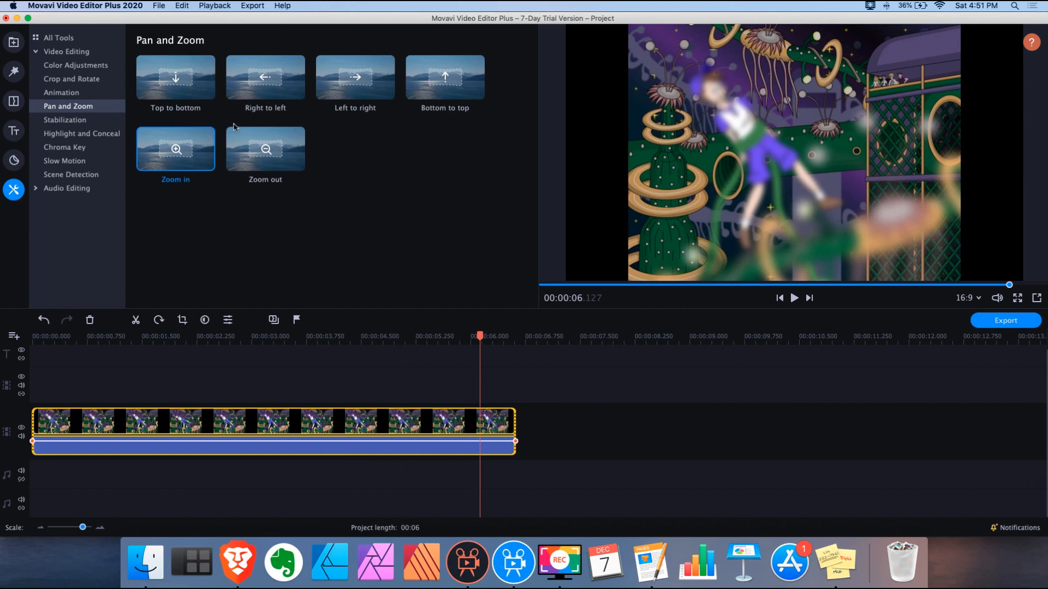
{"action": "mouse_move", "coordinate": [177, 159]}
{"action": "left_mouse_down"}
{"action": "mouse_move", "coordinate": [442, 365]}
{"action": "mouse_move", "coordinate": [480, 376]}
{"action": "mouse_move", "coordinate": [473, 427]}
{"action": "left_mouse_up"}
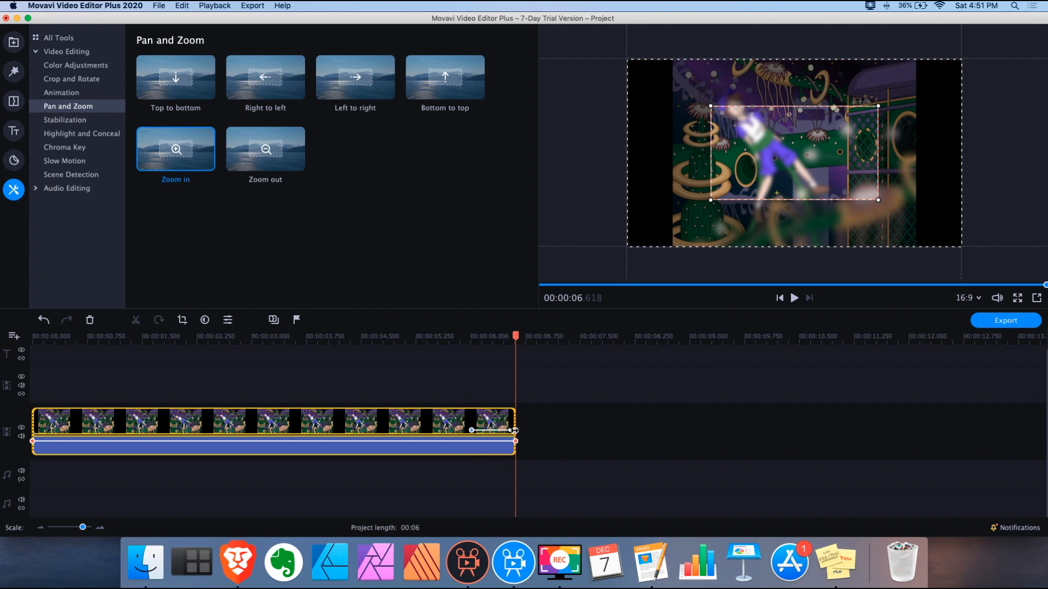
{"action": "left_click_drag", "start_coordinate": [745, 192], "coordinate": [792, 147]}
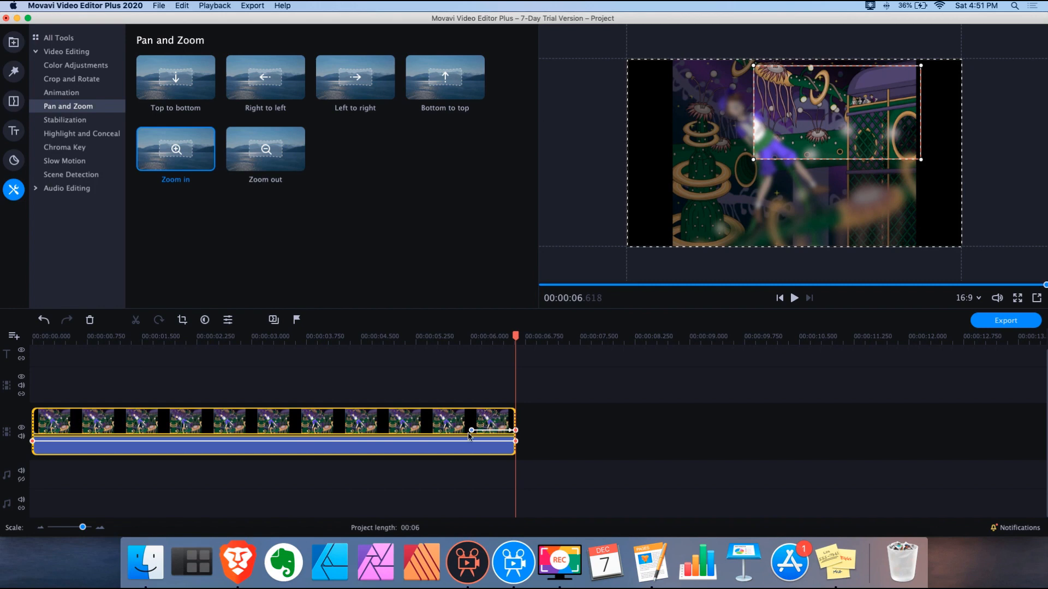
{"action": "left_click_drag", "start_coordinate": [473, 430], "coordinate": [454, 430]}
Preview the zoom from about 5.1 and 4.7 seconds, then delete the clip from the timeline
{"action": "left_click", "coordinate": [405, 339]}
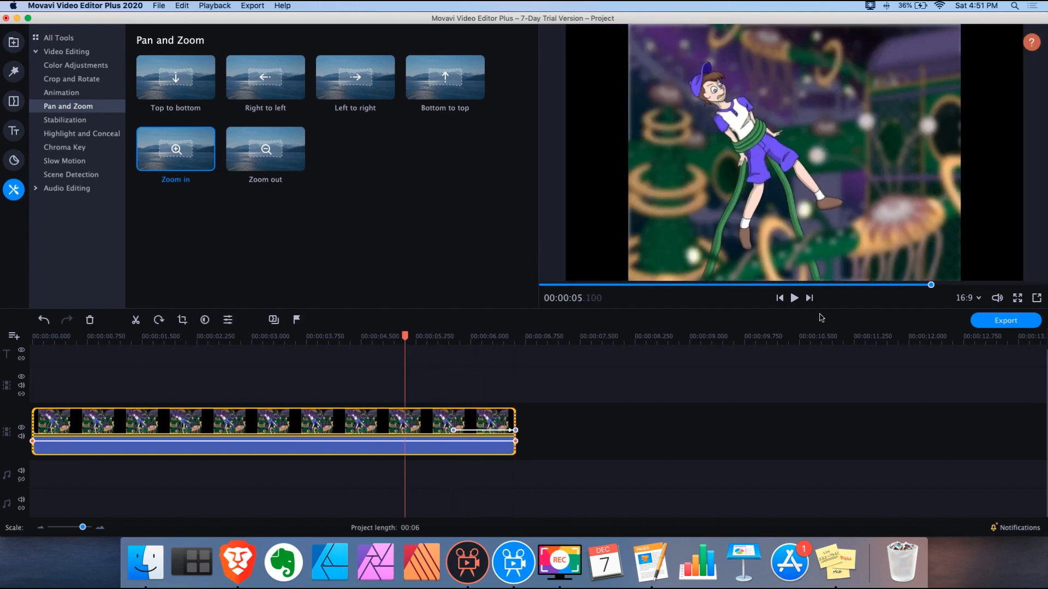
{"action": "left_click", "coordinate": [795, 299]}
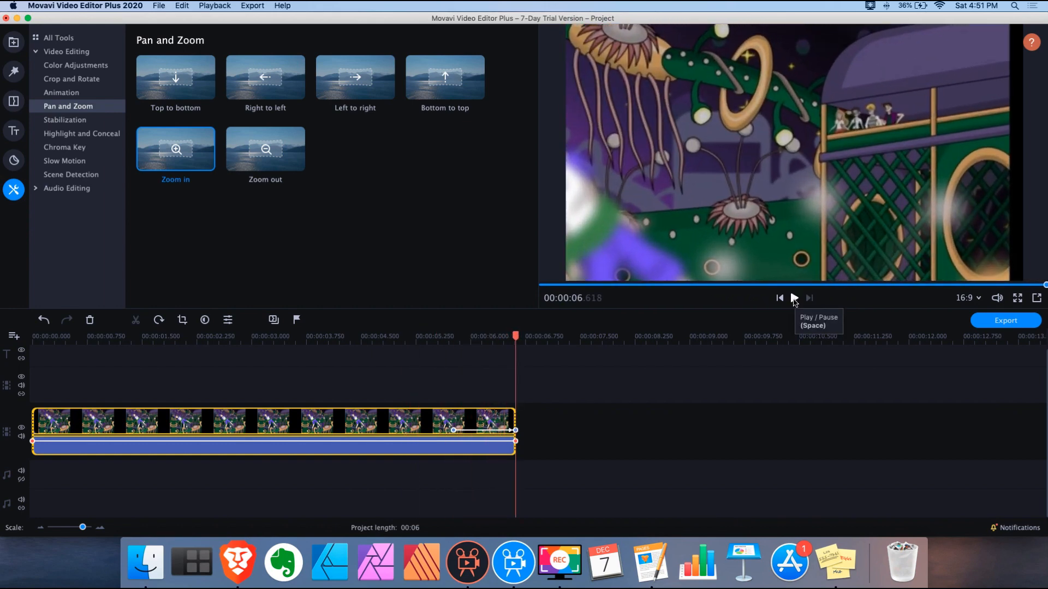
{"action": "left_click", "coordinate": [379, 339]}
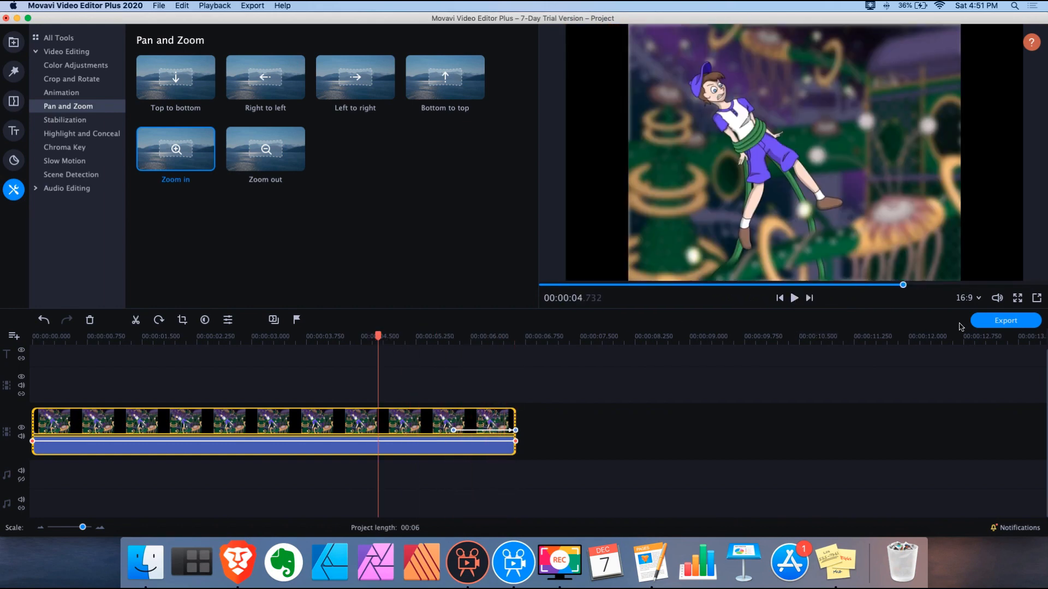
{"action": "left_click", "coordinate": [795, 299]}
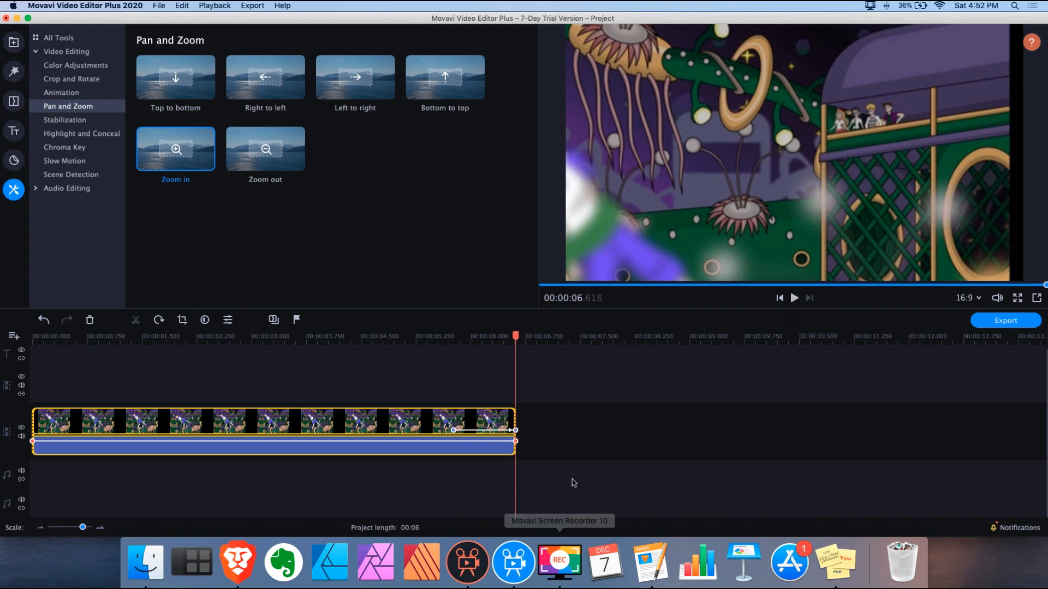
{"action": "left_click_drag", "start_coordinate": [554, 477], "coordinate": [57, 384]}
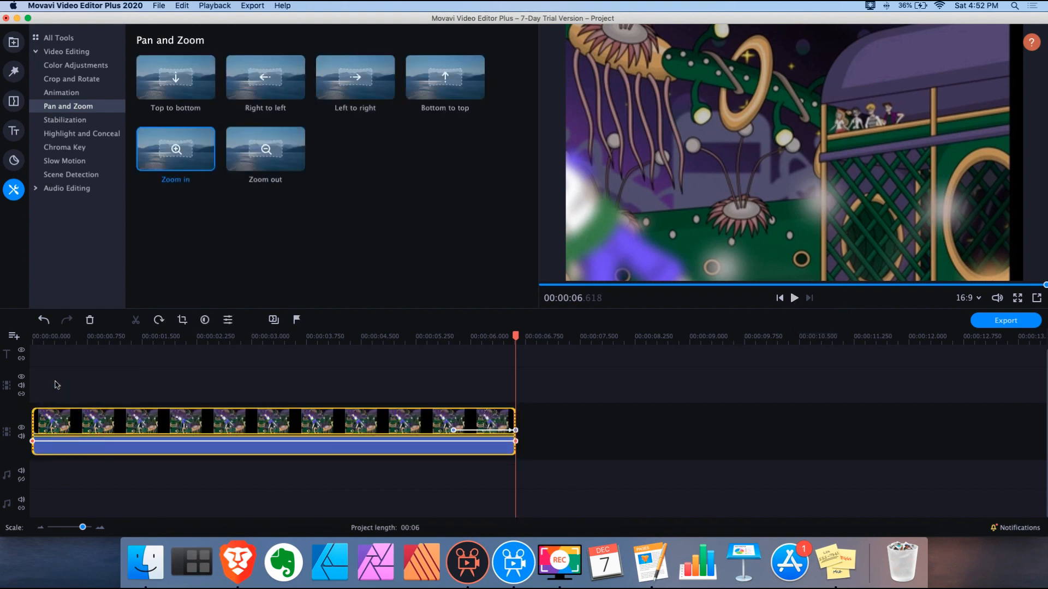
{"action": "key", "text": "Delete"}
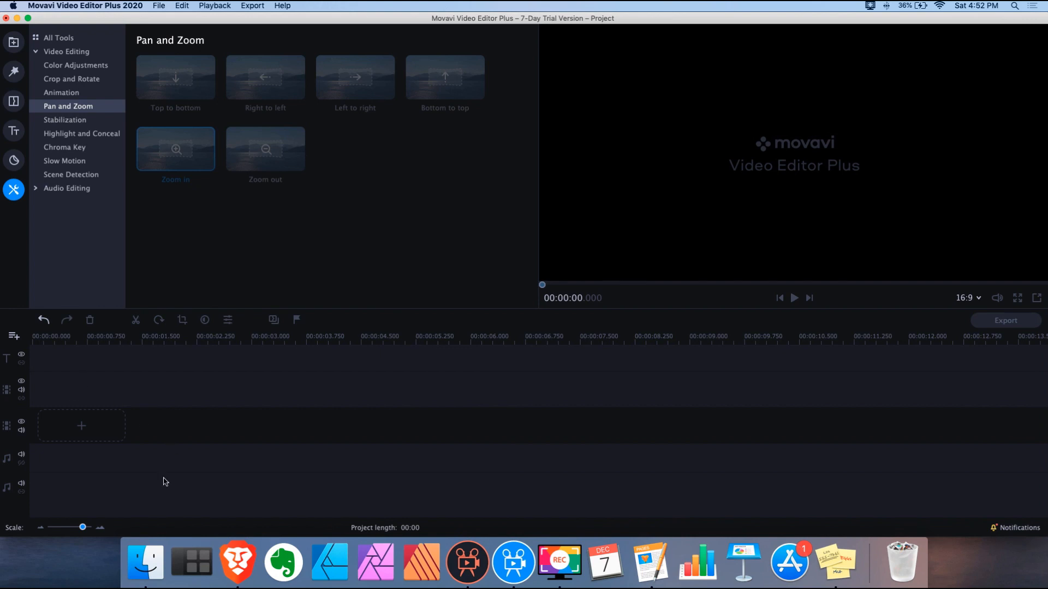
{"action": "left_click", "coordinate": [14, 42]}
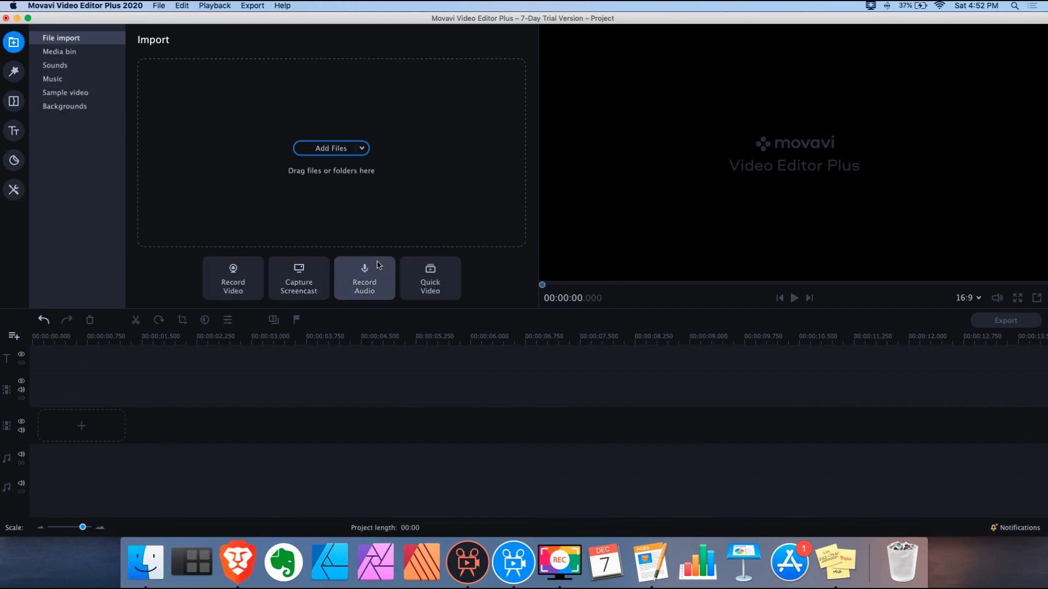
Quick Look Animation.gif and Background.png in the Animation folder, then move the window beside the editor
{"action": "left_click", "coordinate": [146, 562]}
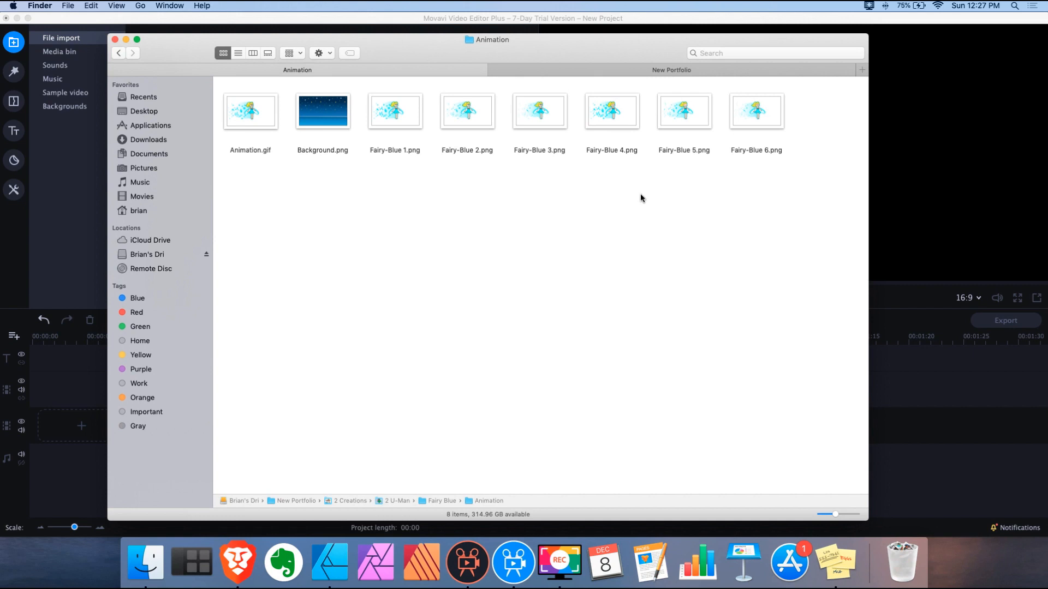
{"action": "left_click", "coordinate": [261, 122]}
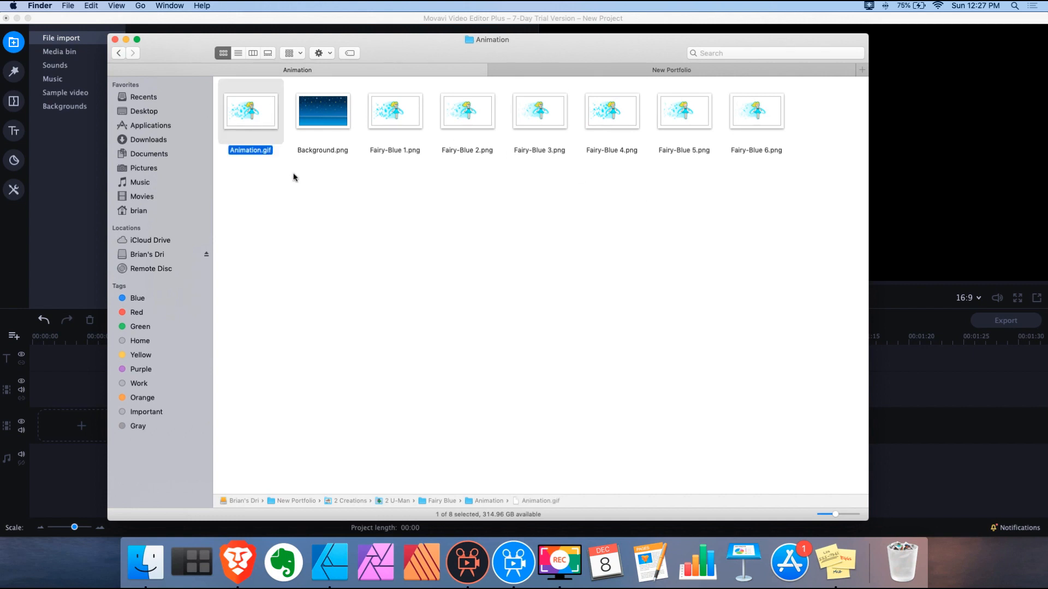
{"action": "key", "text": "space"}
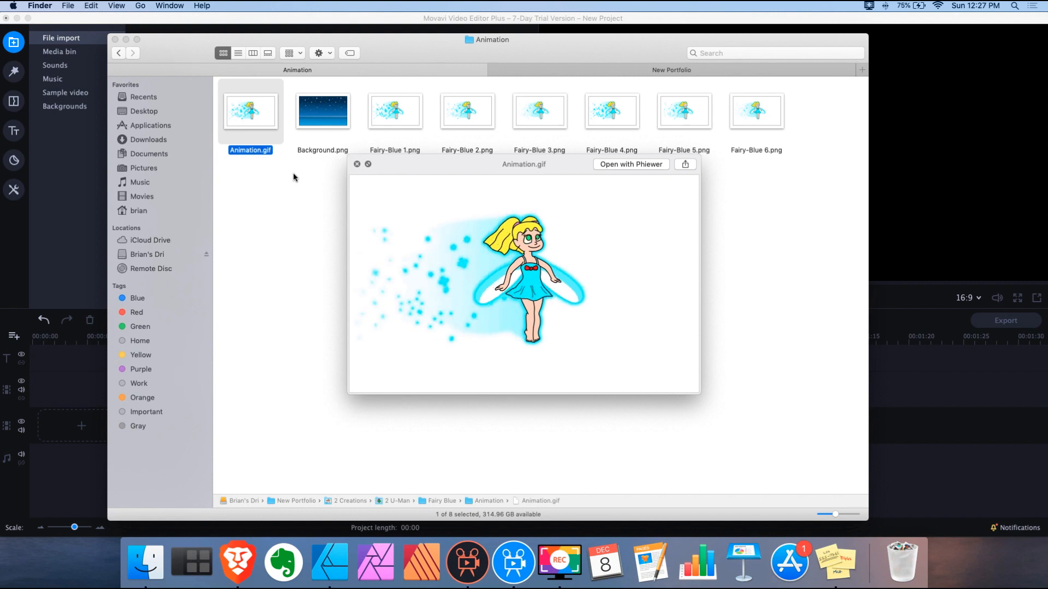
{"action": "key", "text": "Right"}
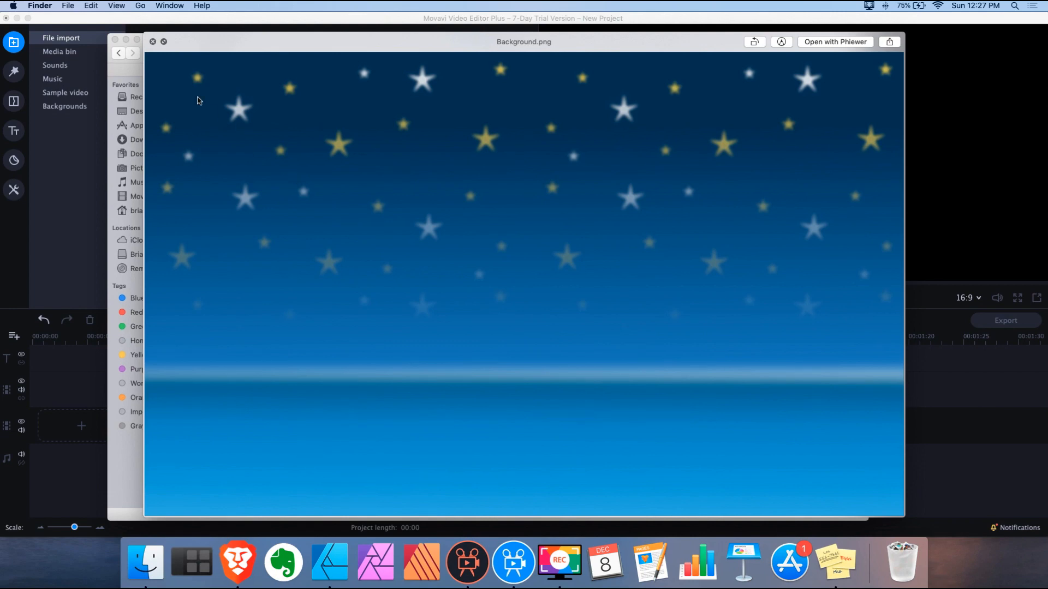
{"action": "left_click", "coordinate": [153, 42]}
{"action": "left_click_drag", "start_coordinate": [411, 57], "coordinate": [701, 51]}
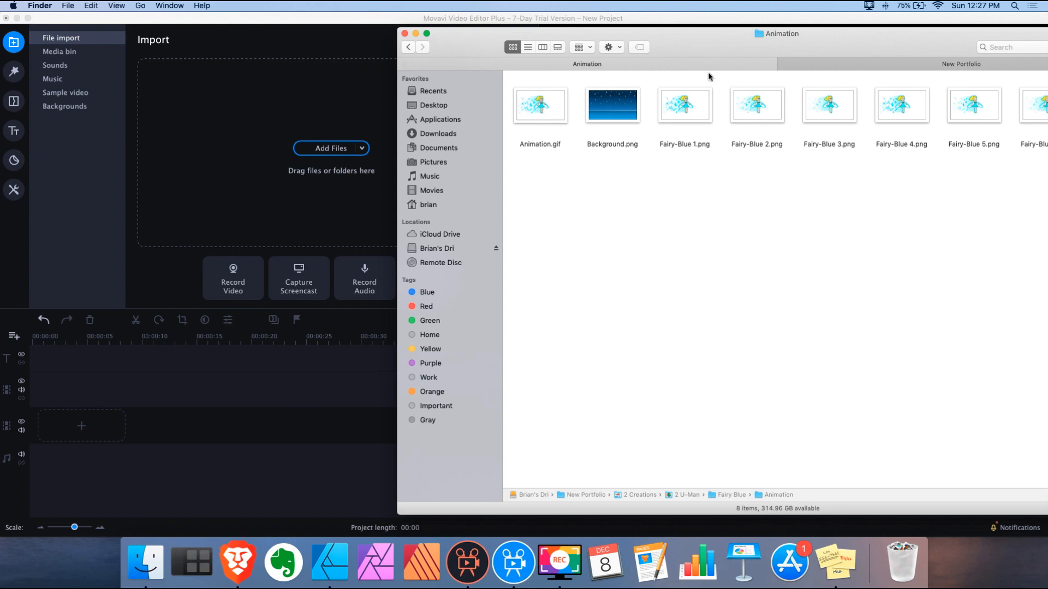
Add Background.png to the timeline with Animation.gif on the track above, scrubbing to 0.75 seconds
{"action": "left_click", "coordinate": [625, 110]}
{"action": "left_click_drag", "start_coordinate": [611, 109], "coordinate": [80, 411]}
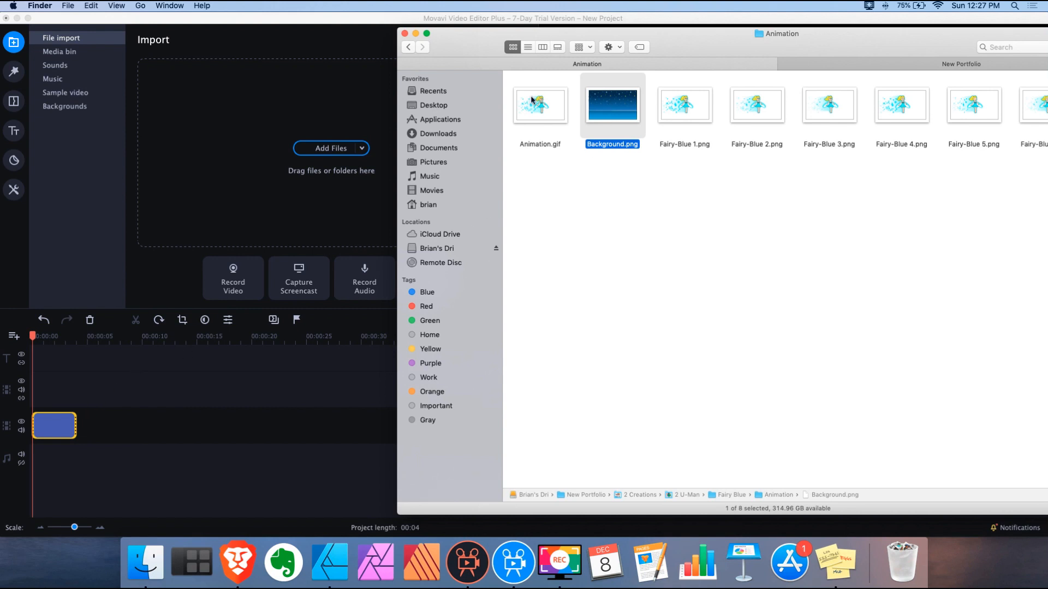
{"action": "left_click_drag", "start_coordinate": [546, 109], "coordinate": [45, 390]}
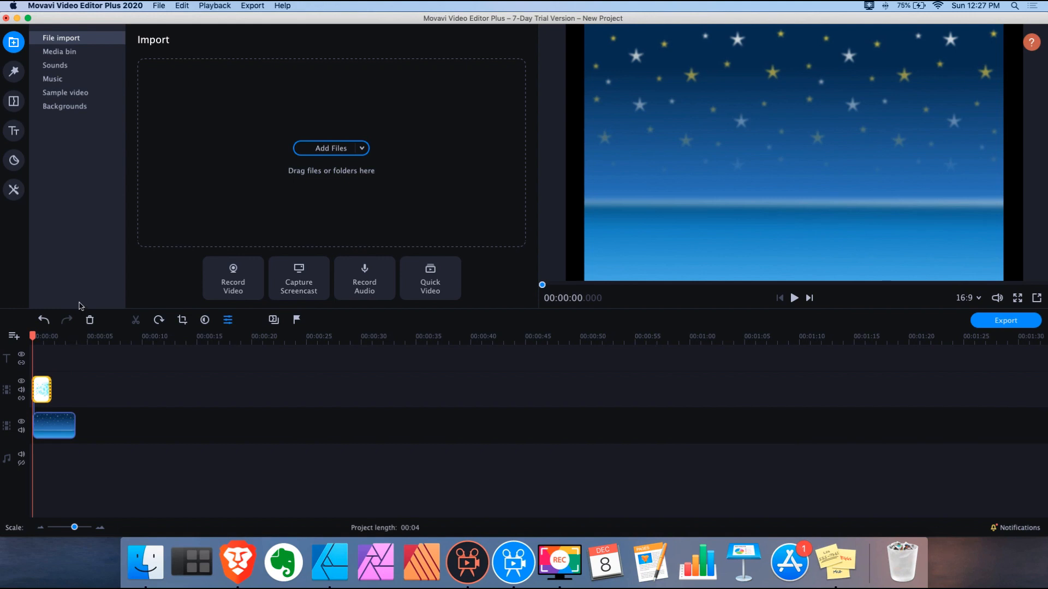
{"action": "left_click_drag", "start_coordinate": [32, 335], "coordinate": [41, 336]}
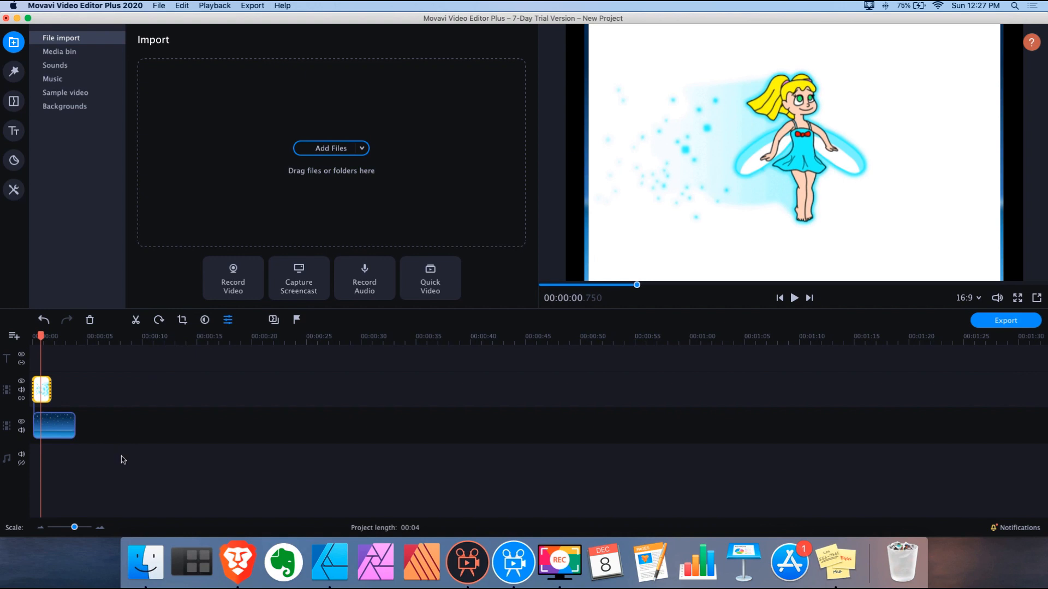
Delete the Animation.gif clip, keeping only the Background.png clip
{"action": "left_click", "coordinate": [44, 385]}
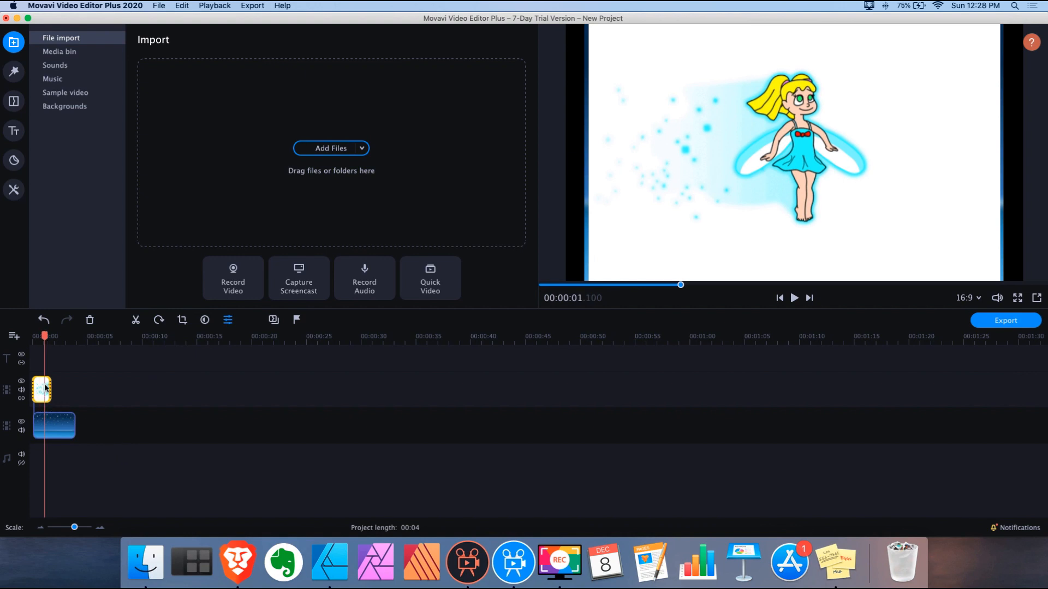
{"action": "left_click", "coordinate": [72, 395]}
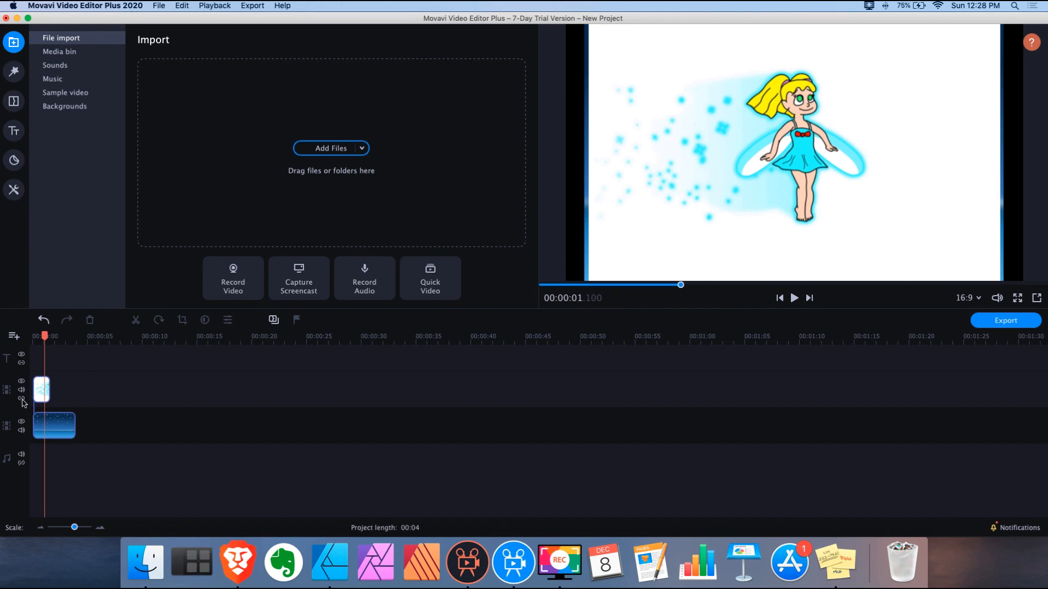
{"action": "left_click", "coordinate": [39, 388]}
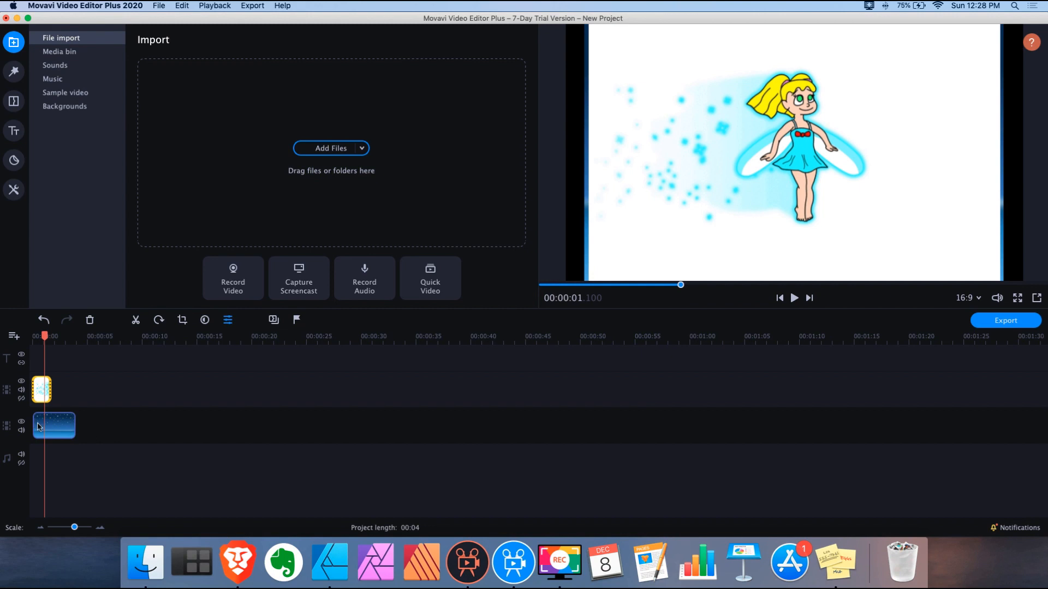
{"action": "key", "text": "Delete"}
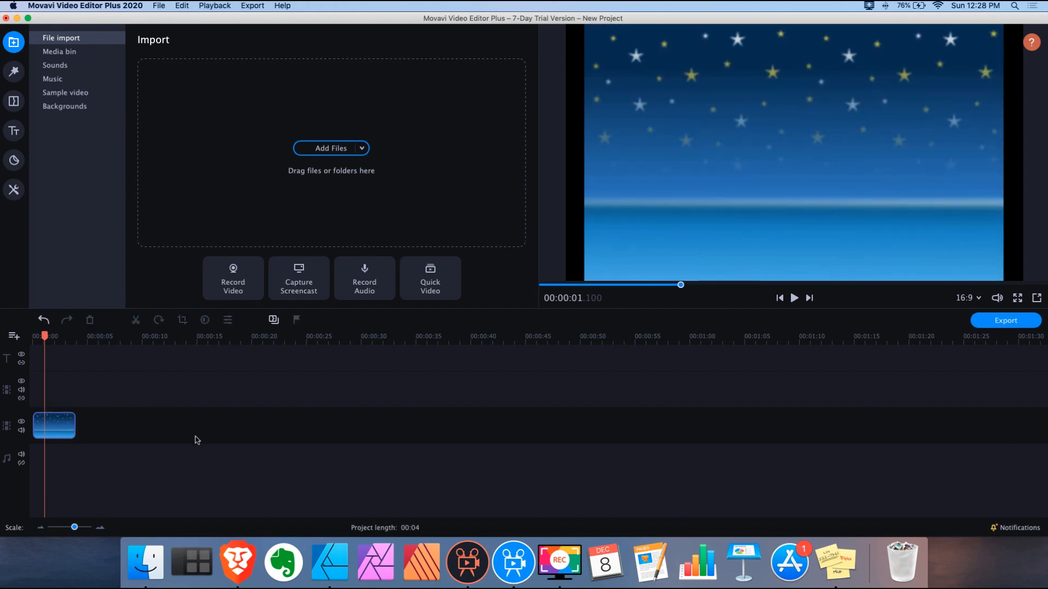
{"action": "left_click", "coordinate": [146, 562]}
In Affinity Designer, delete the Frame 3, Frame 2, Frame 1, Reference and Layer 3 layers
{"action": "left_click_drag", "start_coordinate": [701, 36], "coordinate": [462, 53]}
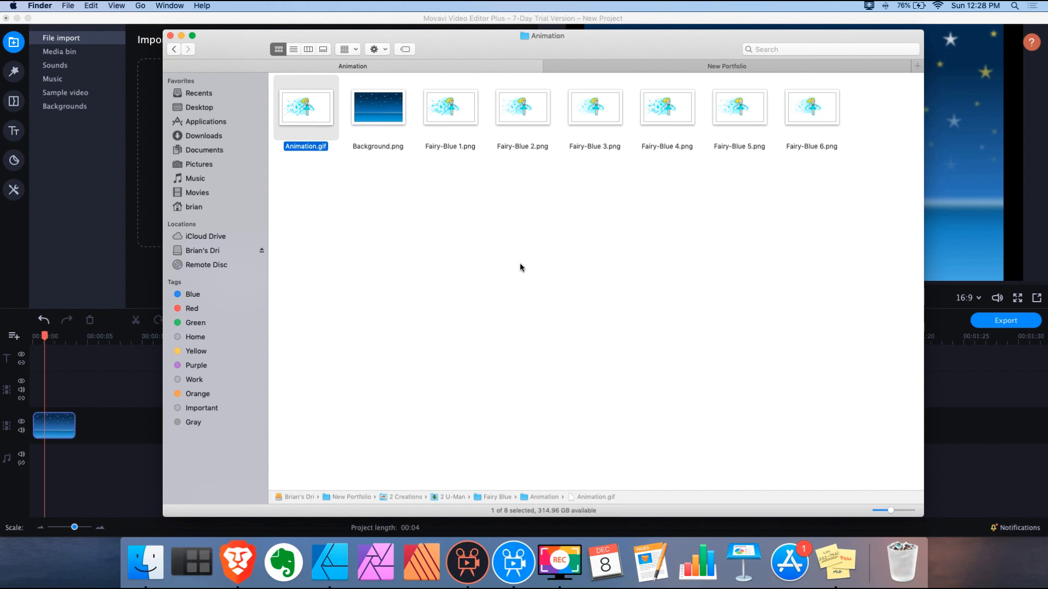
{"action": "left_click", "coordinate": [329, 562]}
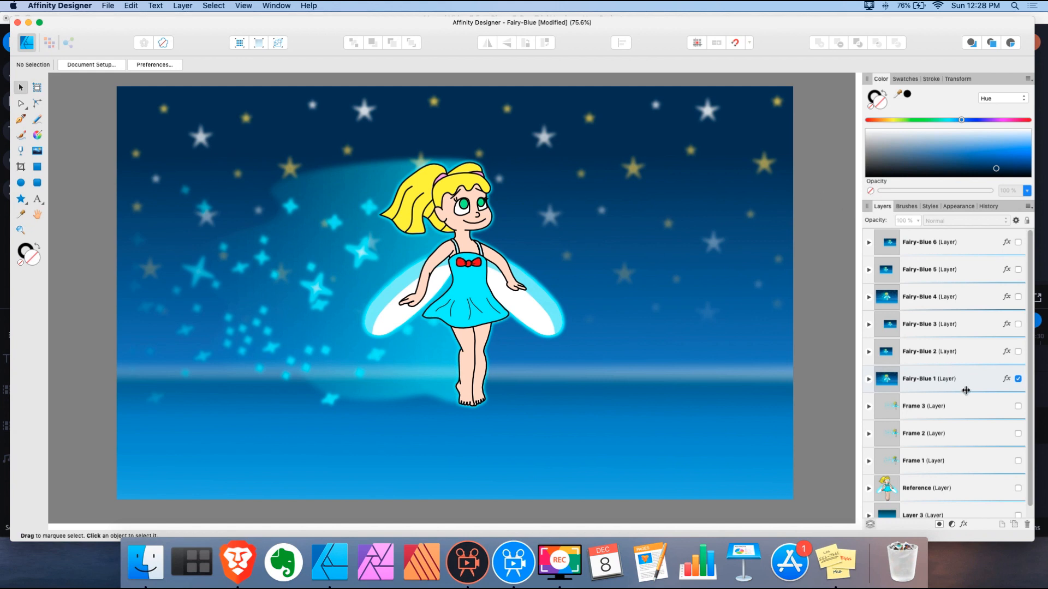
{"action": "left_click", "coordinate": [969, 409]}
{"action": "scroll", "coordinate": [970, 410], "scroll_direction": "down", "scroll_amount": 1}
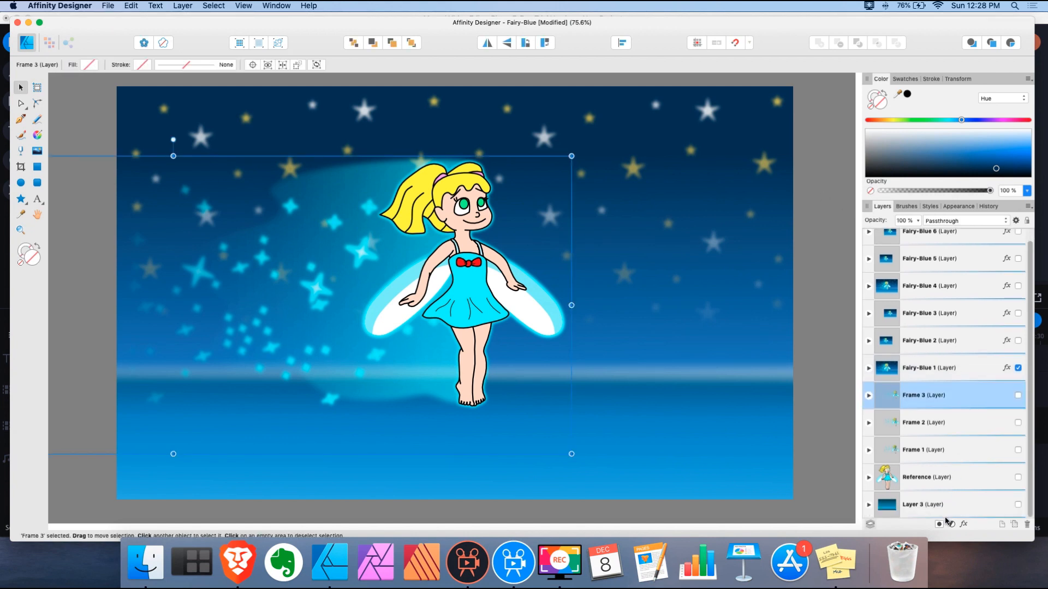
{"action": "left_click", "coordinate": [945, 495], "text": "shift"}
{"action": "key", "text": "Delete"}
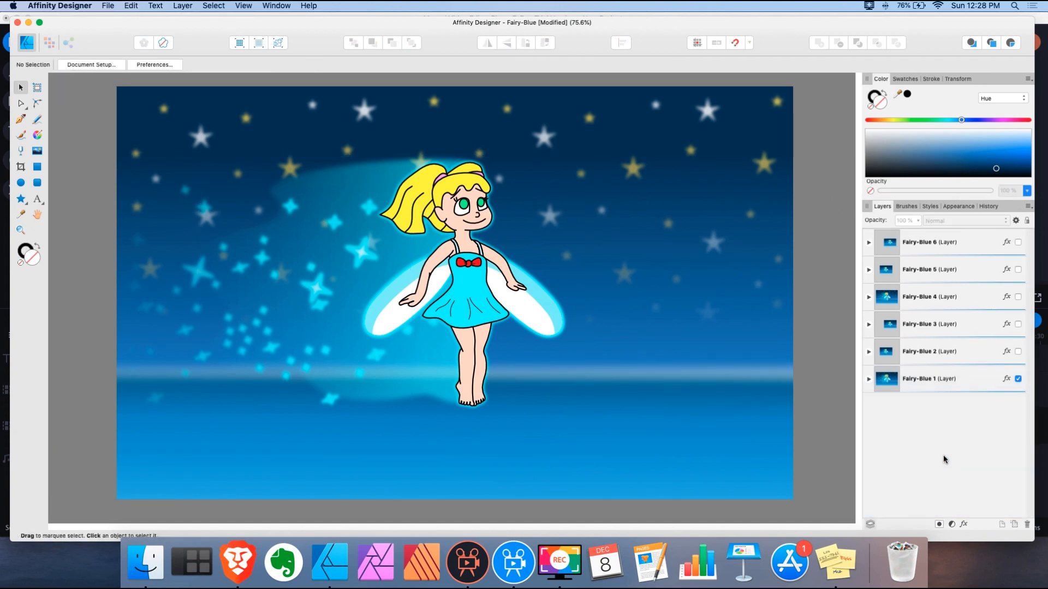
Expand Fairy-Blue 1 and delete its Background layer
{"action": "left_click", "coordinate": [868, 379]}
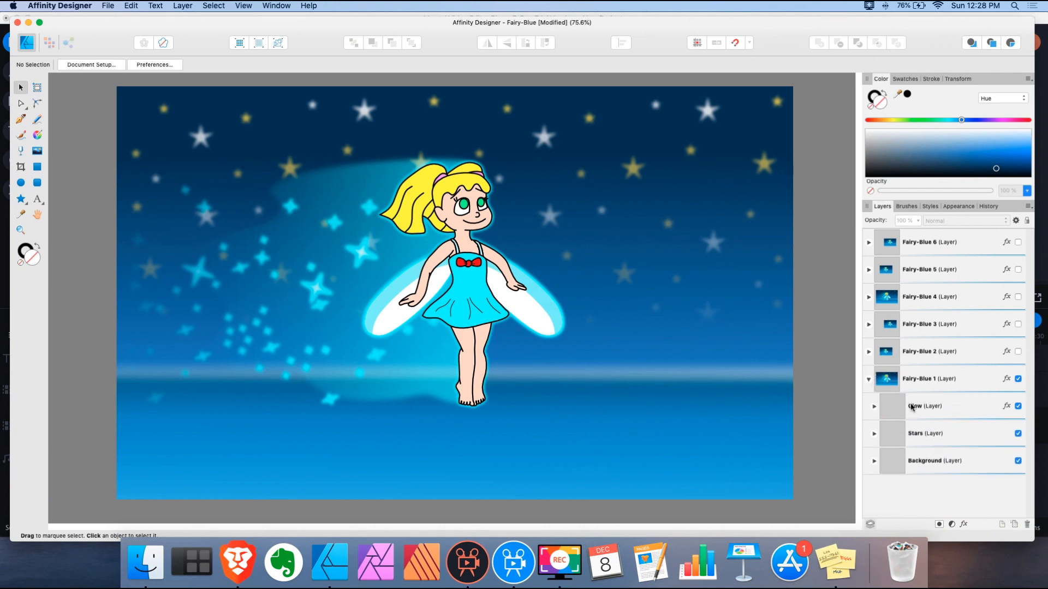
{"action": "left_click", "coordinate": [950, 463]}
{"action": "key", "text": "Delete"}
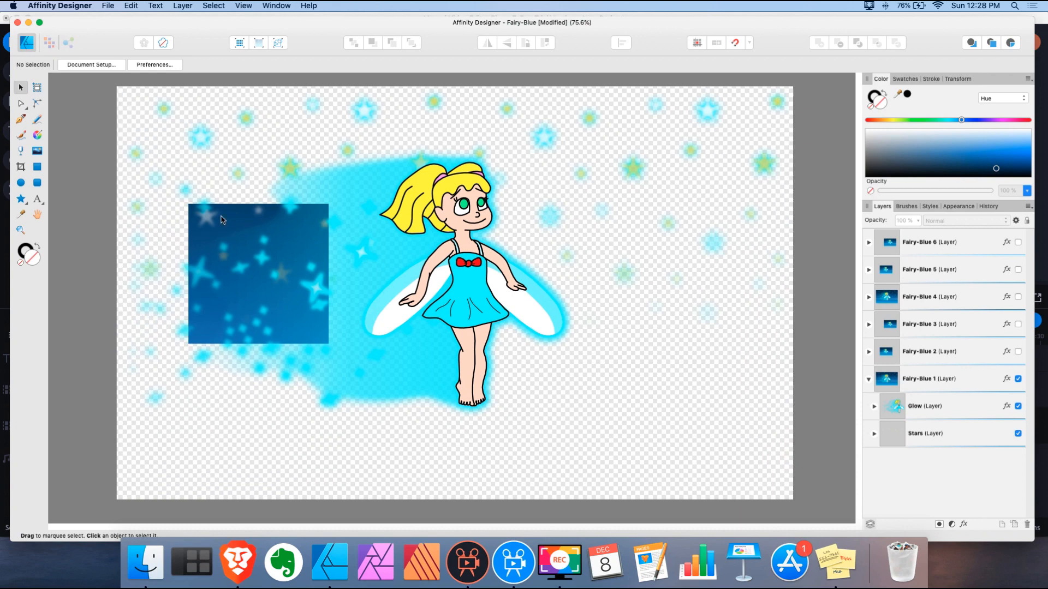
Draw a solid canvas-sized rectangle and send it behind all the artwork
{"action": "left_click", "coordinate": [37, 168]}
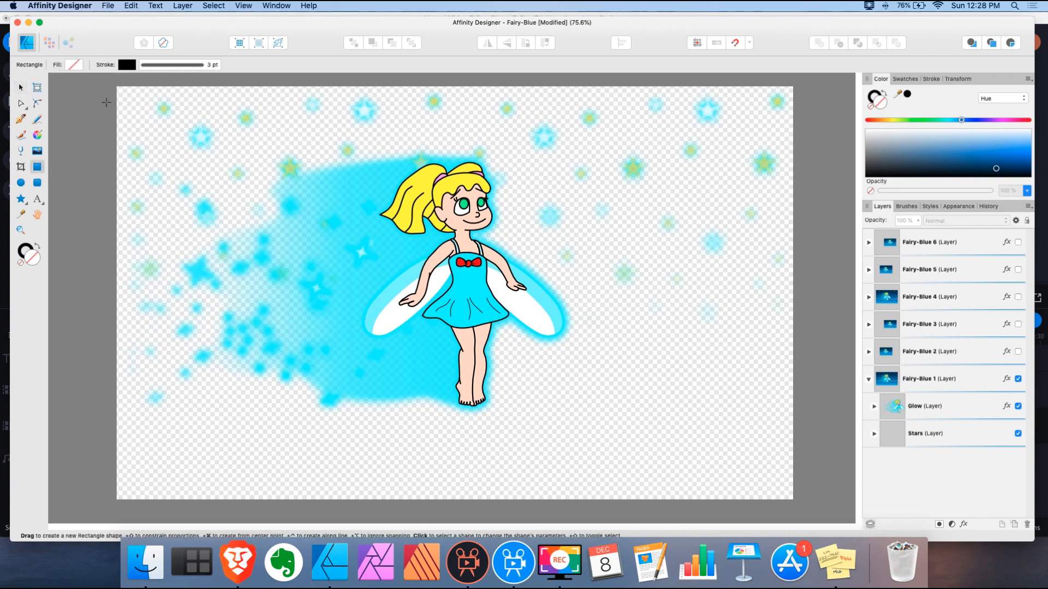
{"action": "mouse_move", "coordinate": [117, 87]}
{"action": "left_mouse_down"}
{"action": "mouse_move", "coordinate": [169, 172]}
{"action": "mouse_move", "coordinate": [371, 315]}
{"action": "mouse_move", "coordinate": [688, 434]}
{"action": "mouse_move", "coordinate": [775, 500]}
{"action": "mouse_move", "coordinate": [793, 500]}
{"action": "left_mouse_up"}
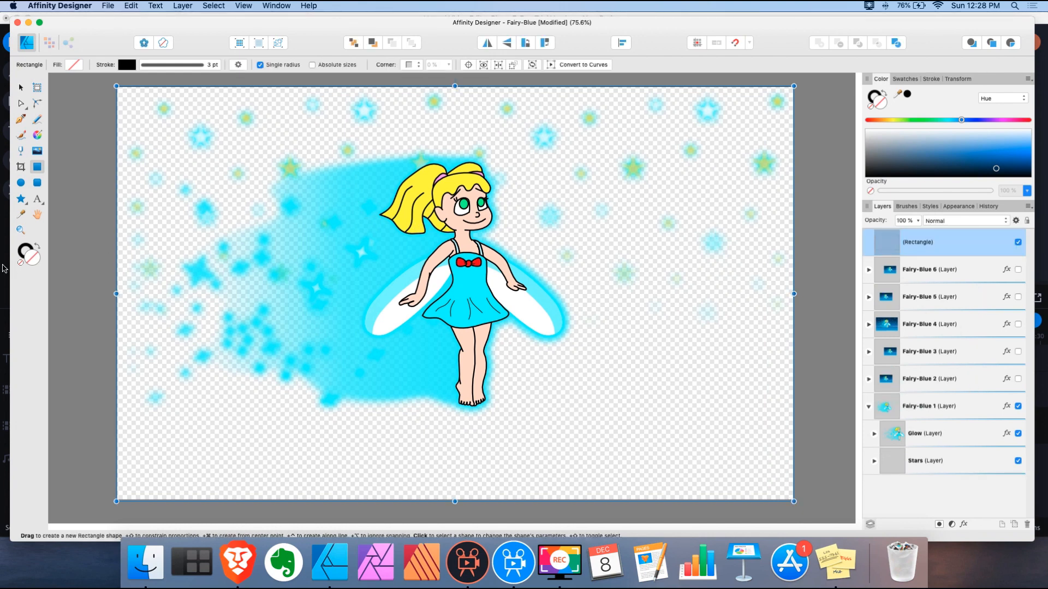
{"action": "left_click", "coordinate": [35, 247]}
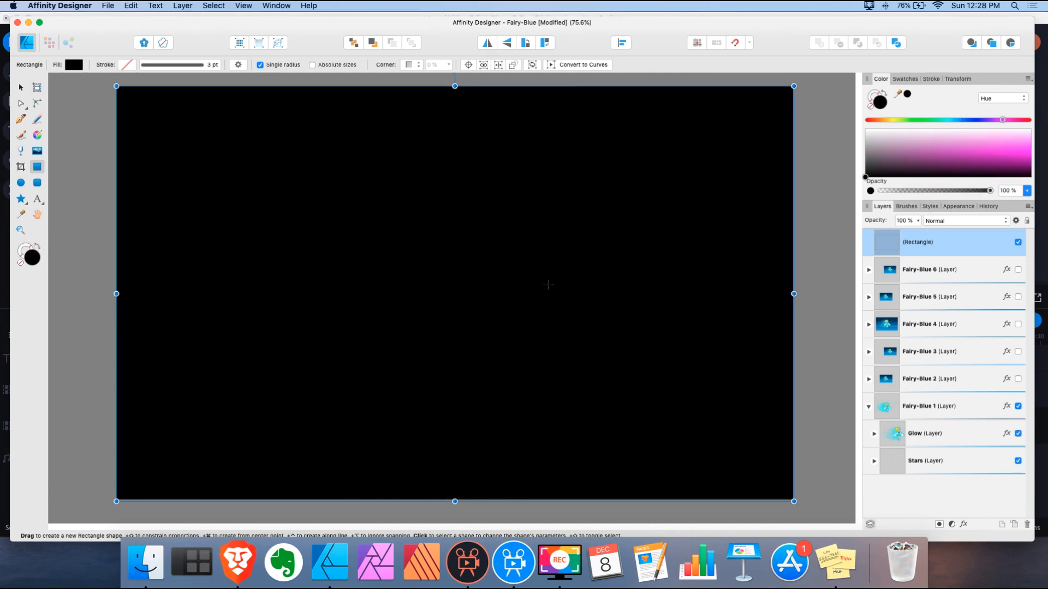
{"action": "left_click", "coordinate": [354, 44]}
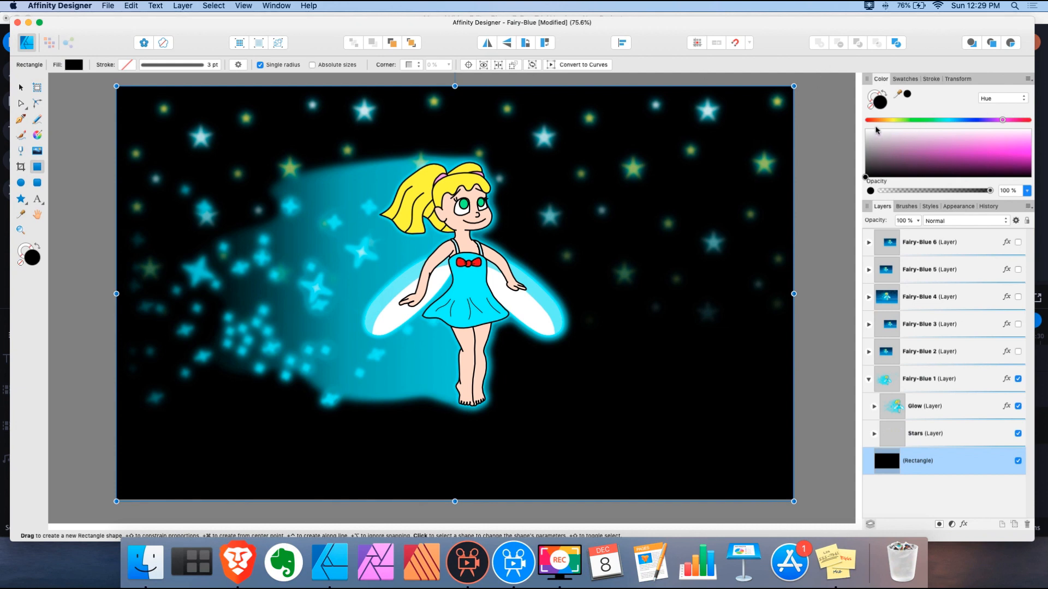
Colour the background rectangle a dark orange-brown in the Color panel
{"action": "left_click", "coordinate": [874, 120]}
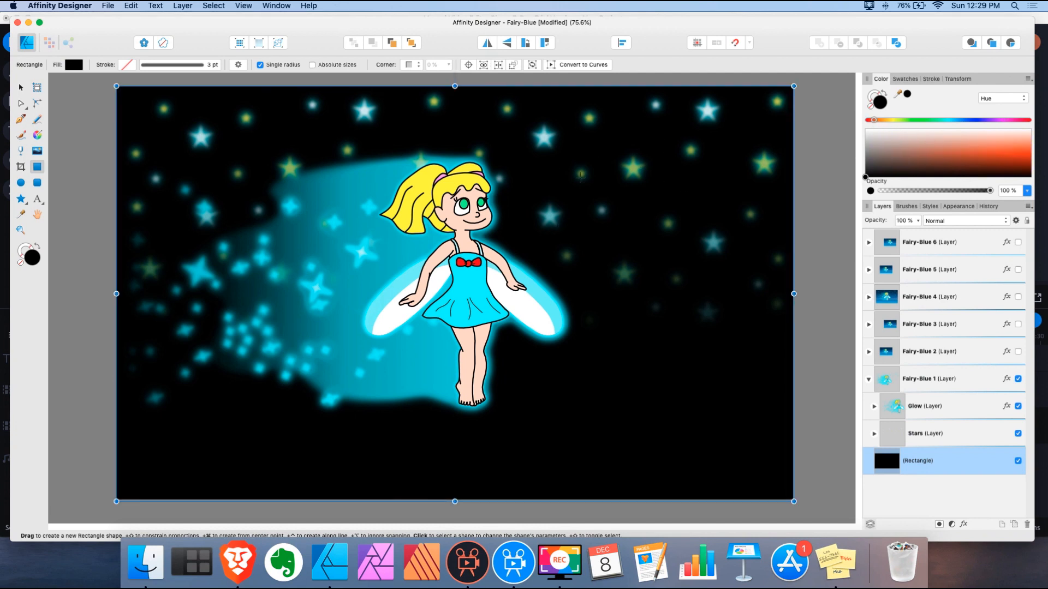
{"action": "left_click_drag", "start_coordinate": [876, 124], "coordinate": [881, 124]}
{"action": "left_click", "coordinate": [1024, 162]}
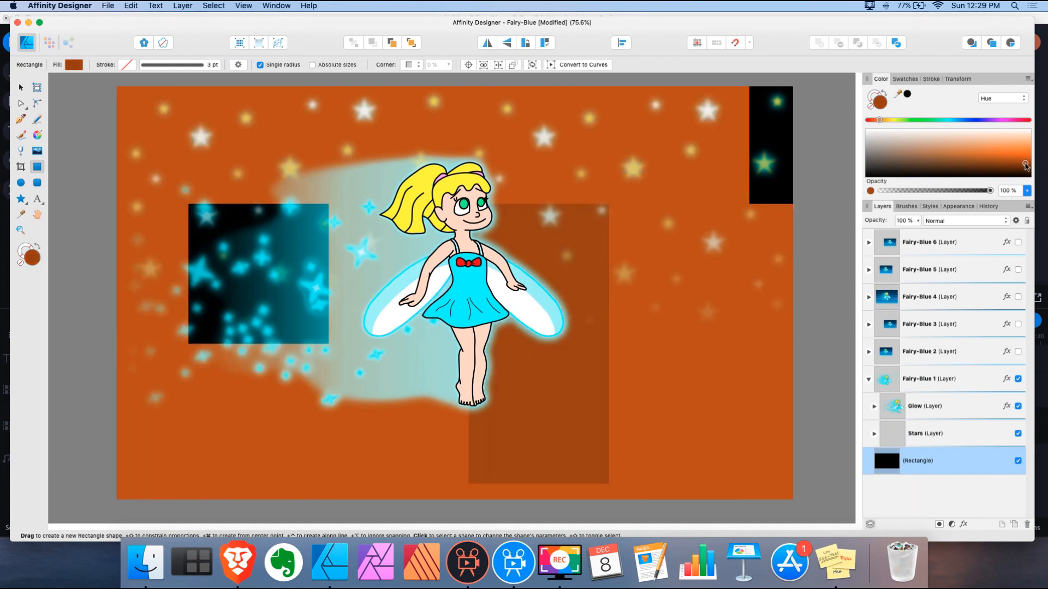
{"action": "left_click", "coordinate": [1025, 165]}
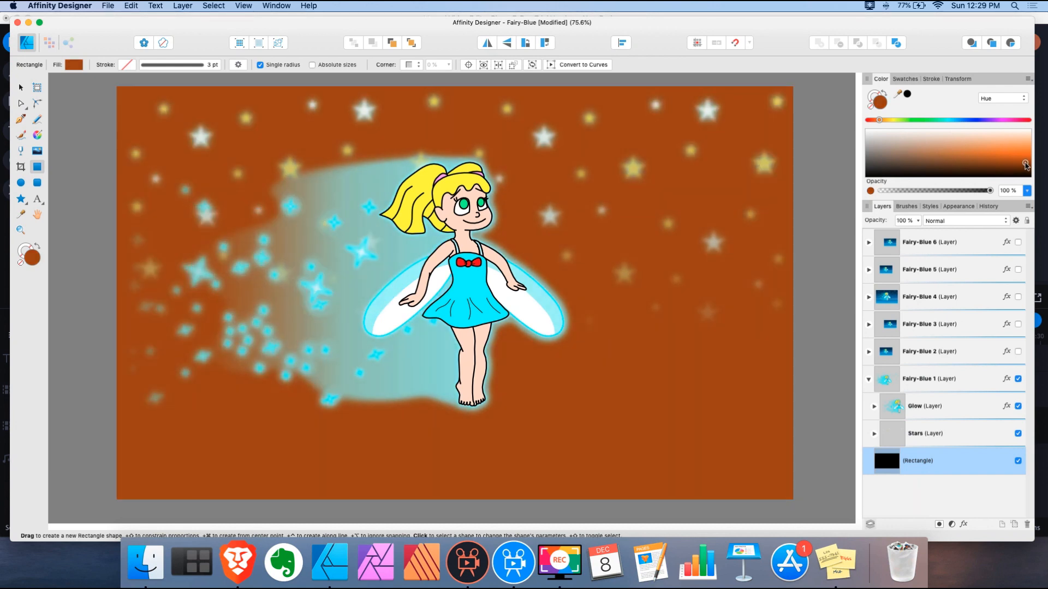
{"action": "left_click", "coordinate": [1024, 165]}
{"action": "left_click", "coordinate": [1021, 166]}
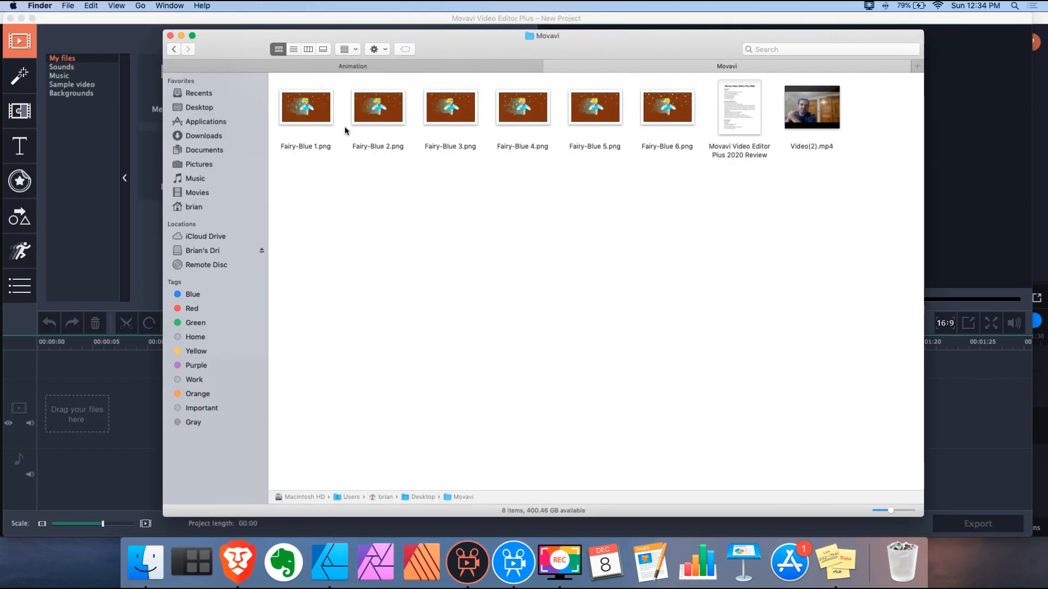
Preview Fairy-Blue 1.png in Quick Look, then close the preview
{"action": "left_click", "coordinate": [303, 118]}
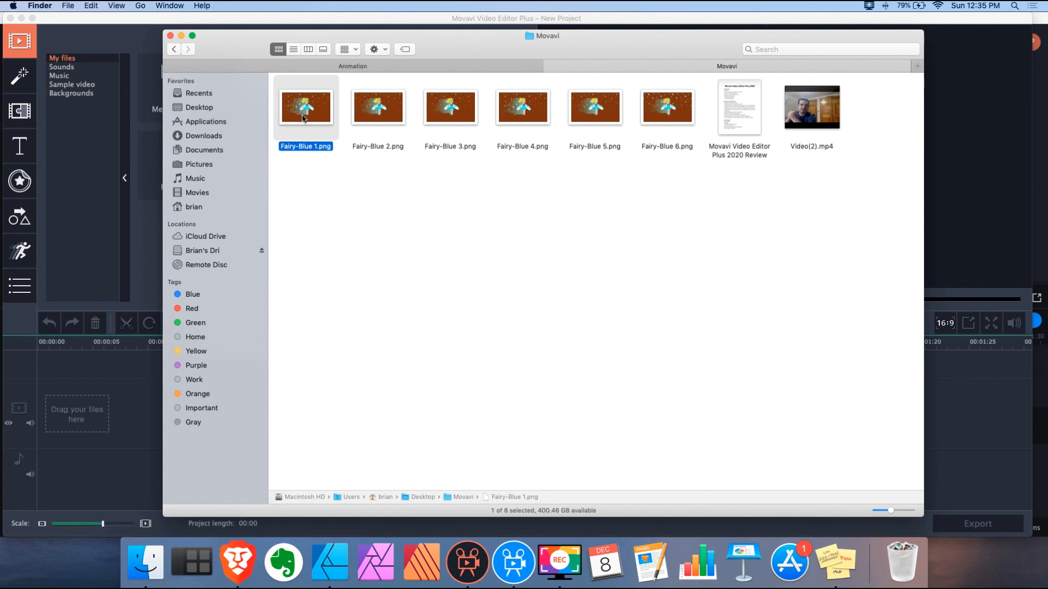
{"action": "key", "text": "space"}
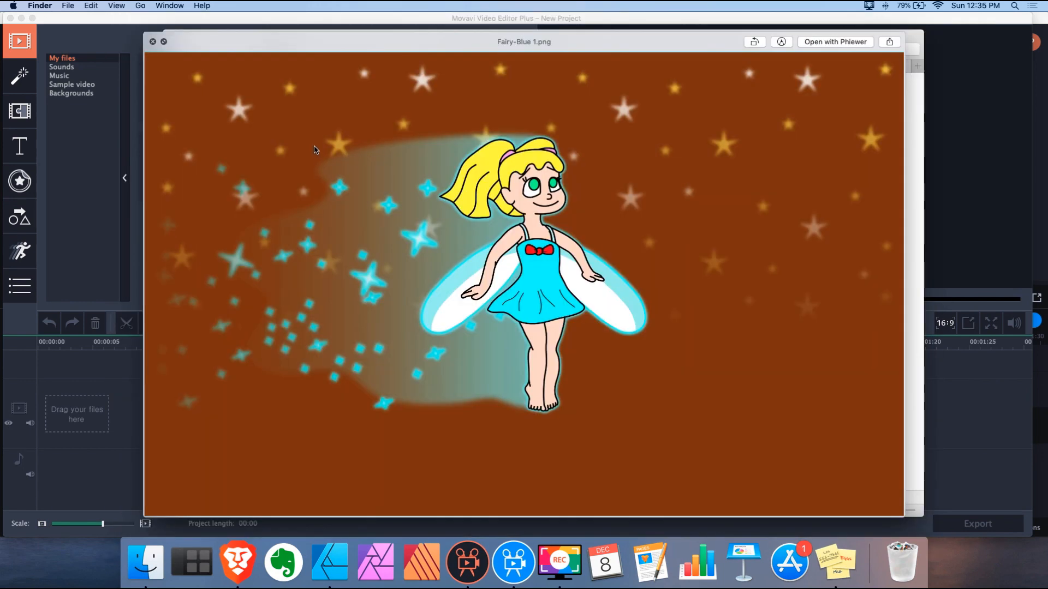
{"action": "left_click", "coordinate": [153, 42]}
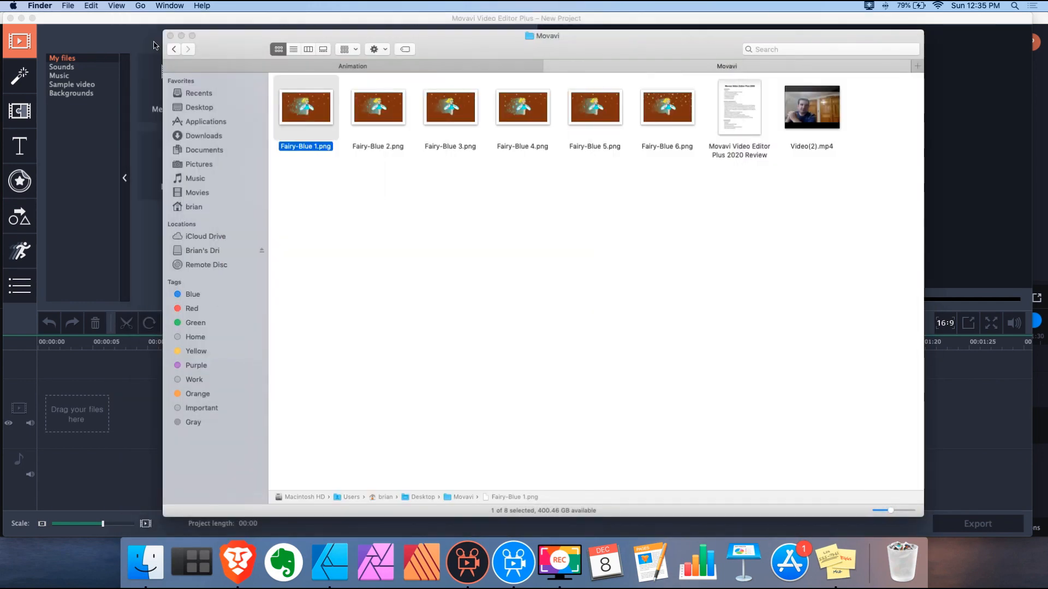
{"action": "left_click_drag", "start_coordinate": [358, 223], "coordinate": [582, 212]}
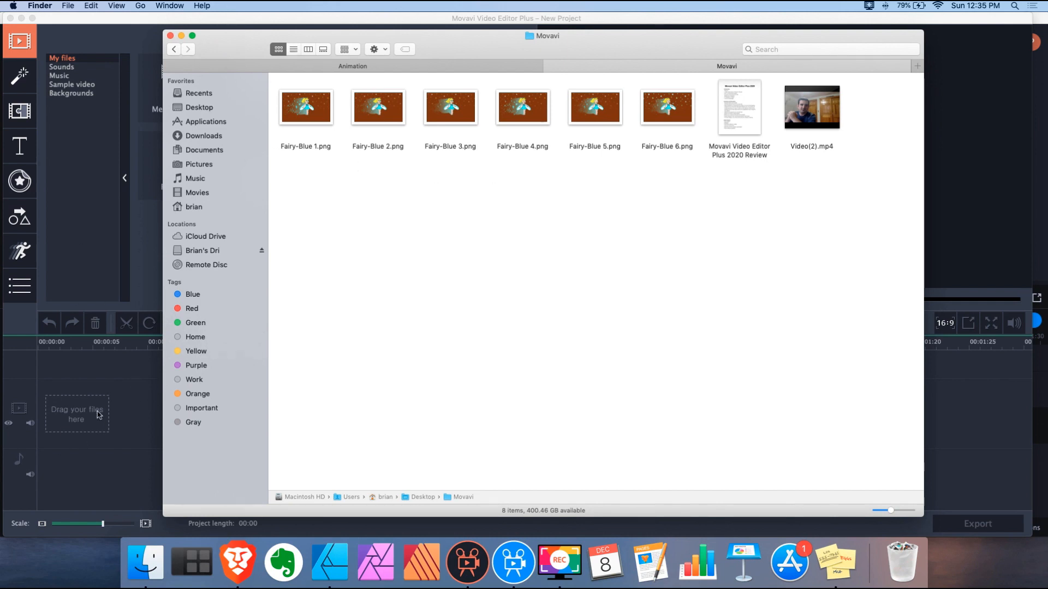
Drag Fairy-Blue 1–6.png from Finder onto the Movavi timeline
{"action": "left_click_drag", "start_coordinate": [450, 42], "coordinate": [689, 41]}
{"action": "left_click_drag", "start_coordinate": [915, 187], "coordinate": [75, 413]}
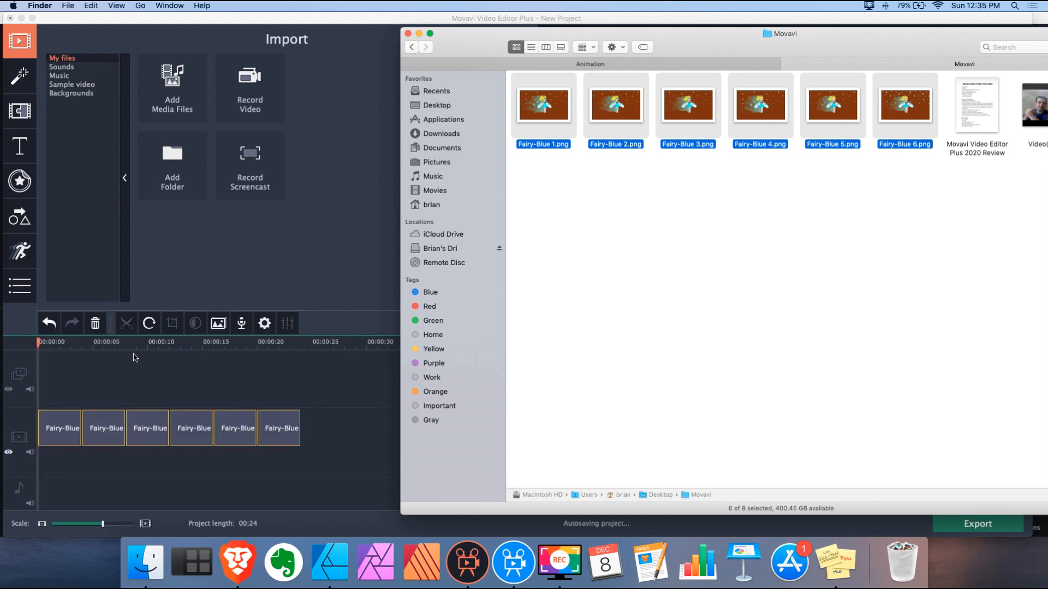
{"action": "left_click", "coordinate": [194, 26]}
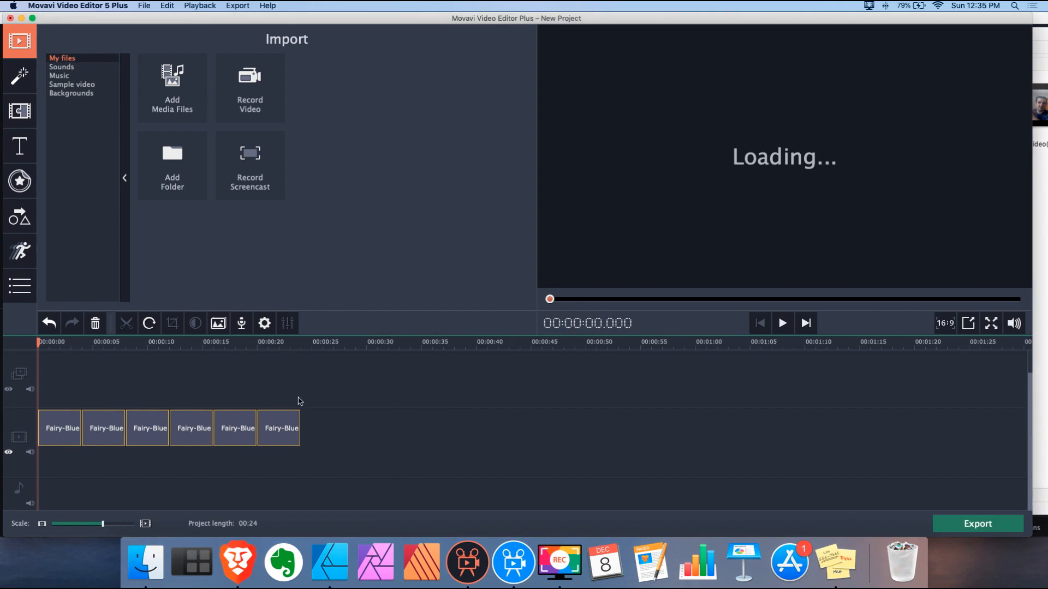
Set all six Fairy-Blue clips to a 00:00:00.150 duration and zoom the timeline in
{"action": "left_click_drag", "start_coordinate": [319, 465], "coordinate": [40, 401]}
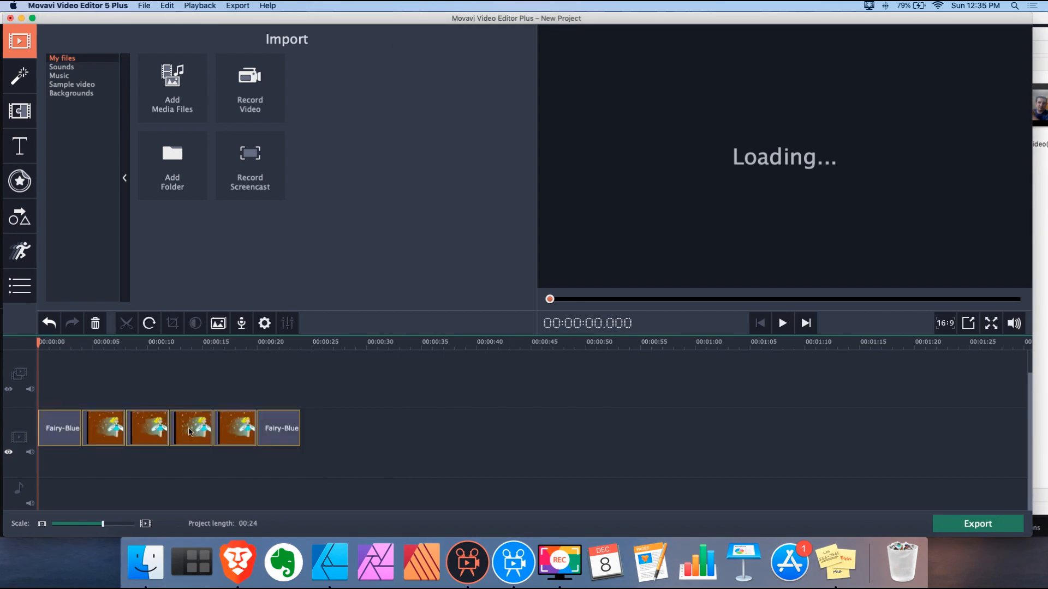
{"action": "left_click", "coordinate": [264, 324]}
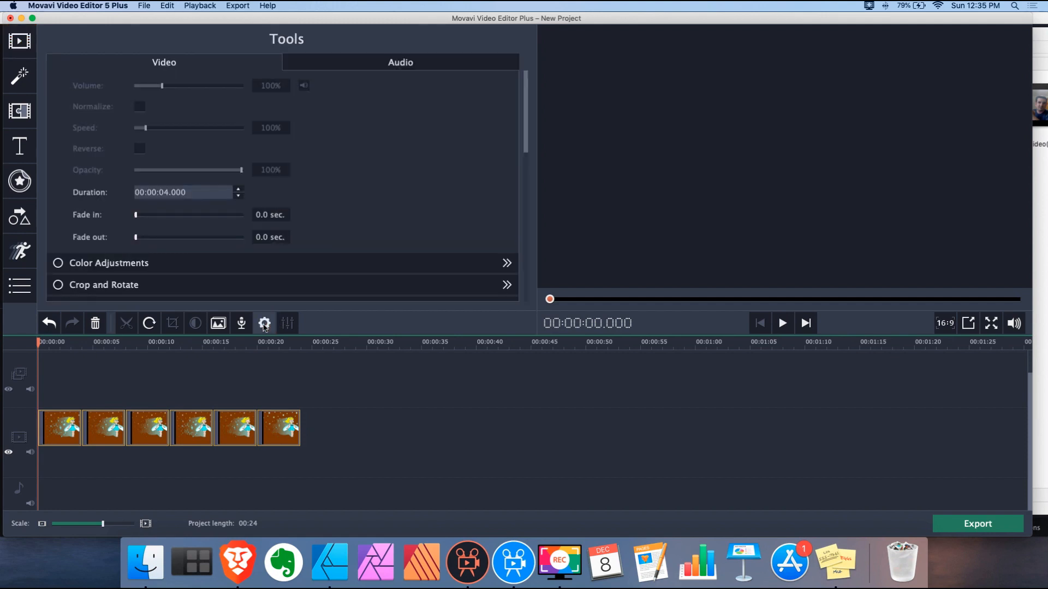
{"action": "double_click", "coordinate": [176, 192]}
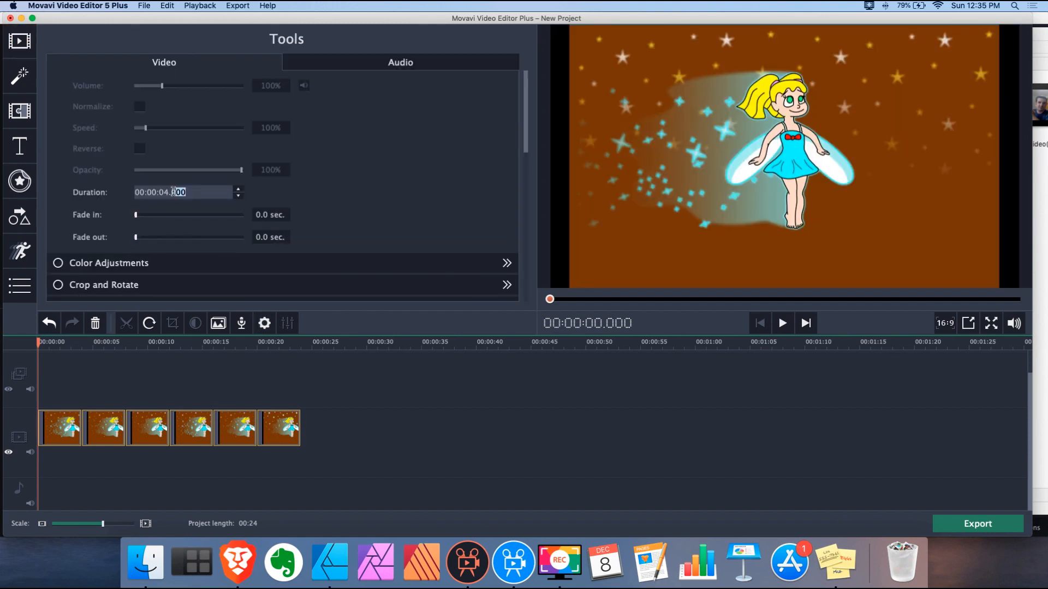
{"action": "type", "text": "150"}
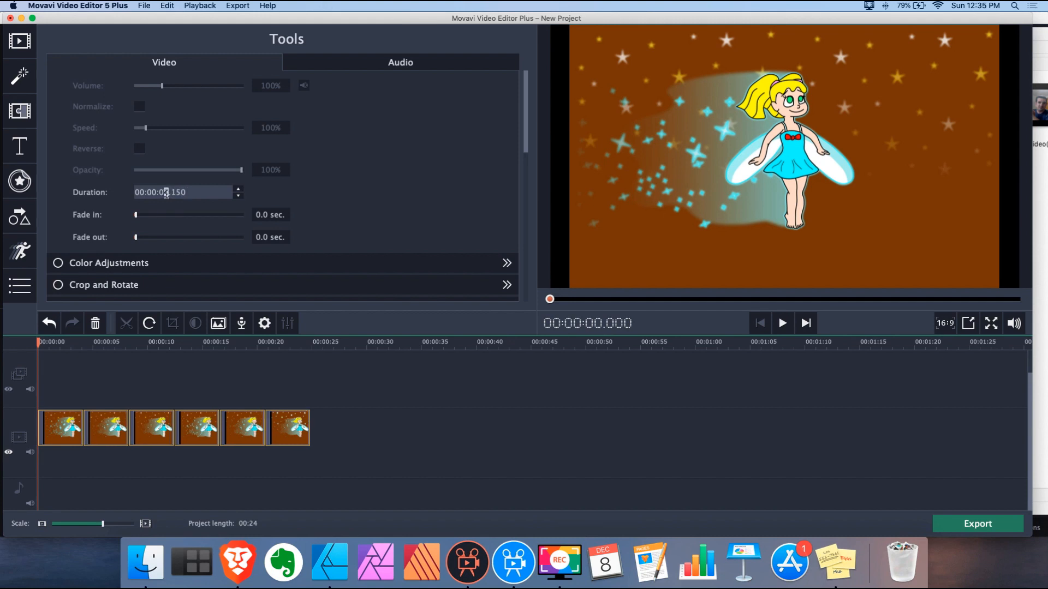
{"action": "type", "text": "0"}
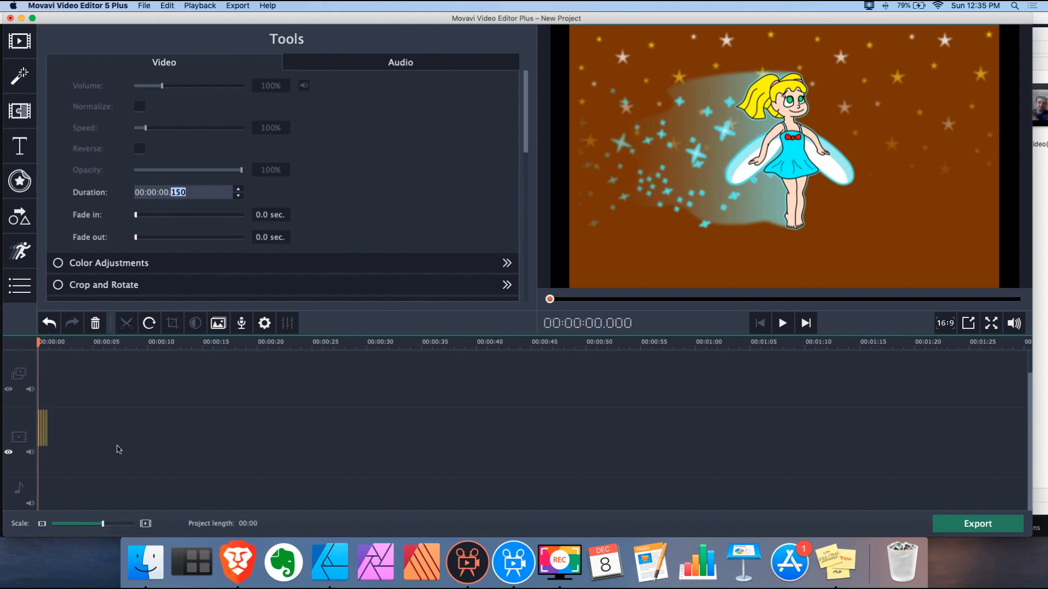
{"action": "left_click_drag", "start_coordinate": [102, 524], "coordinate": [131, 525]}
{"action": "left_click", "coordinate": [106, 373]}
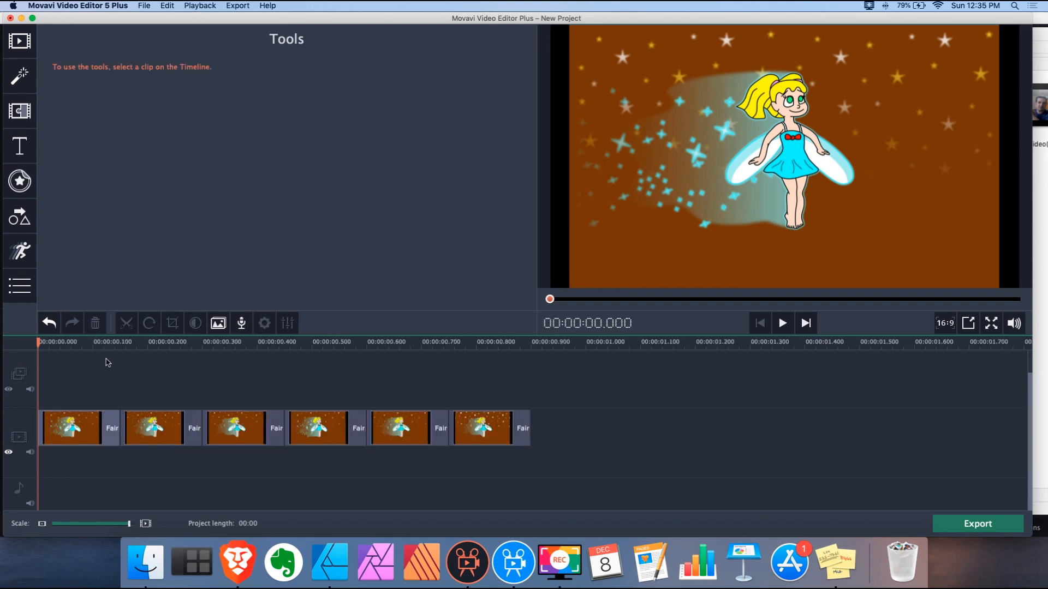
Preview the first four fairy frames by selecting each clip in turn
{"action": "left_click", "coordinate": [99, 427]}
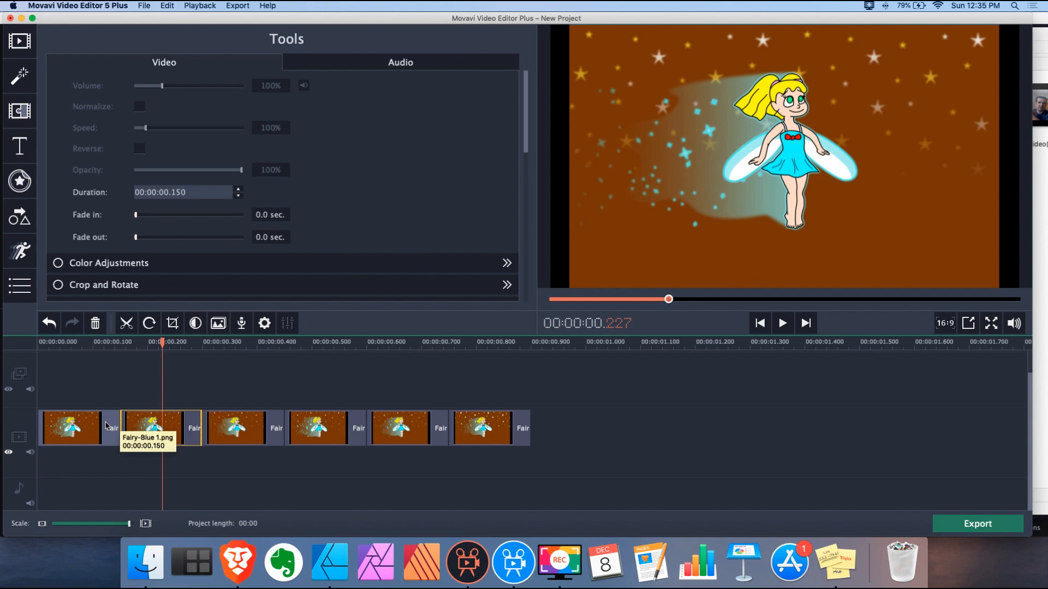
{"action": "left_click", "coordinate": [107, 426]}
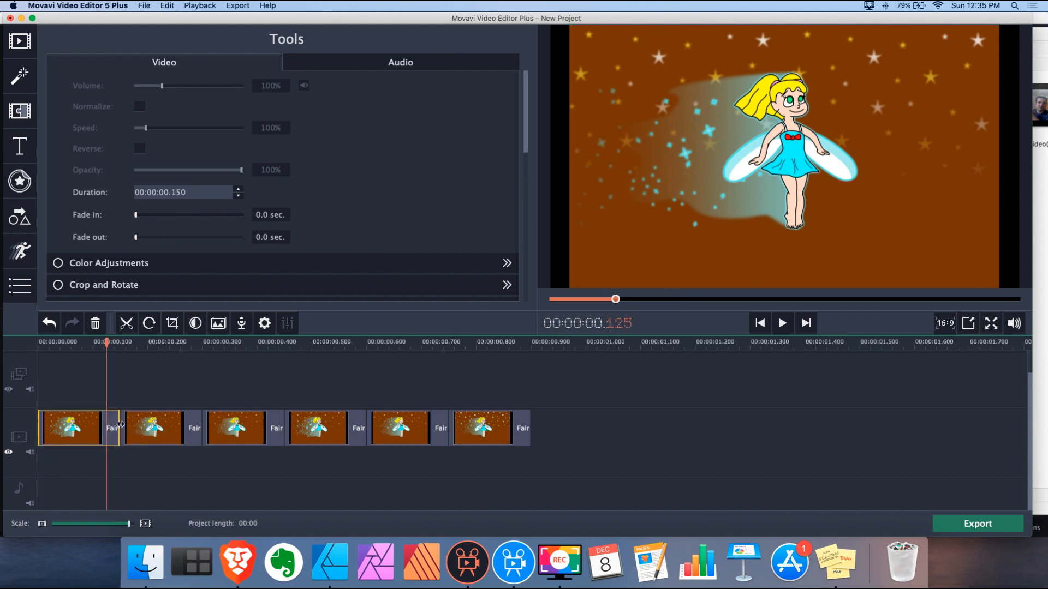
{"action": "left_click", "coordinate": [164, 430]}
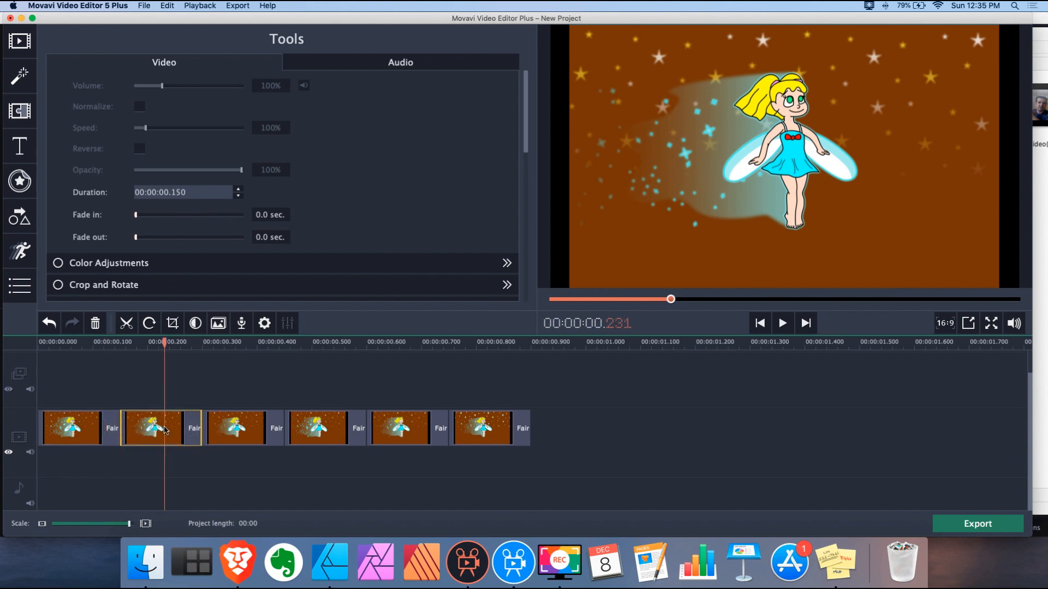
{"action": "left_click", "coordinate": [253, 422]}
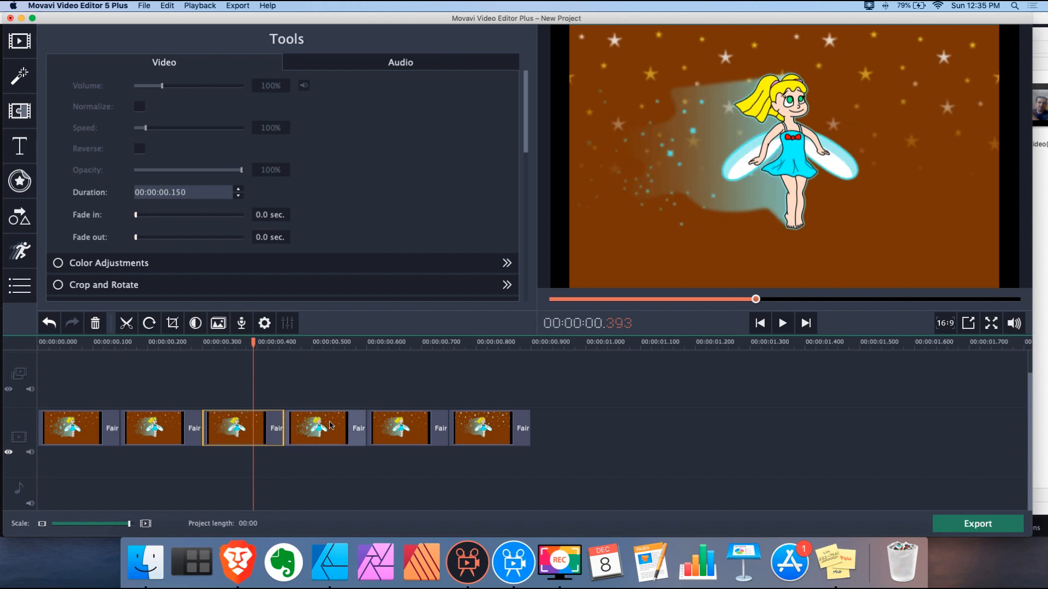
{"action": "left_click", "coordinate": [330, 425]}
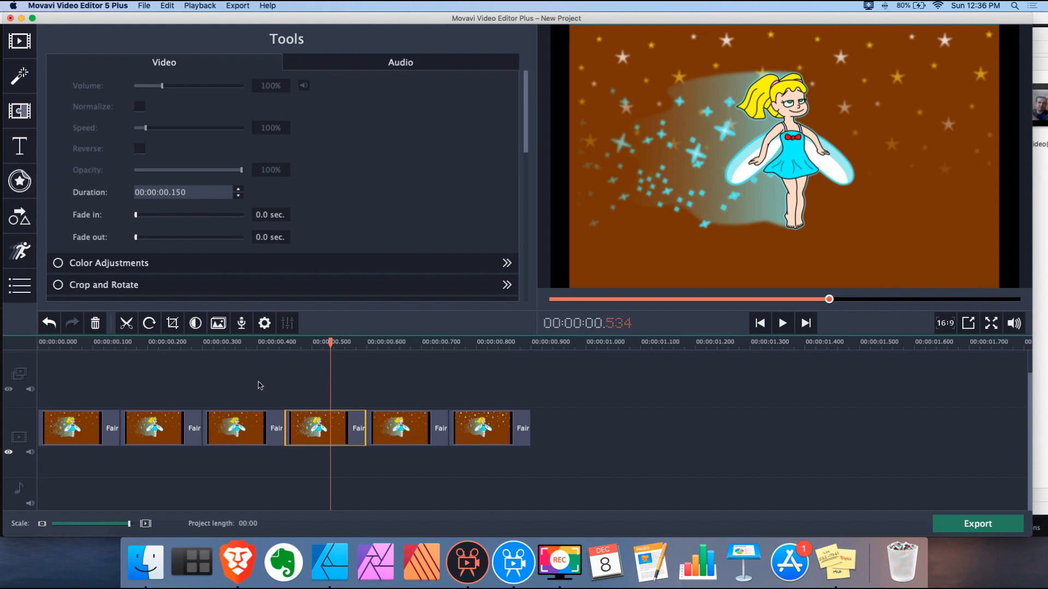
Copy the first three clips and paste them twice at the end, making the project 00:02
{"action": "left_click_drag", "start_coordinate": [238, 384], "coordinate": [62, 452]}
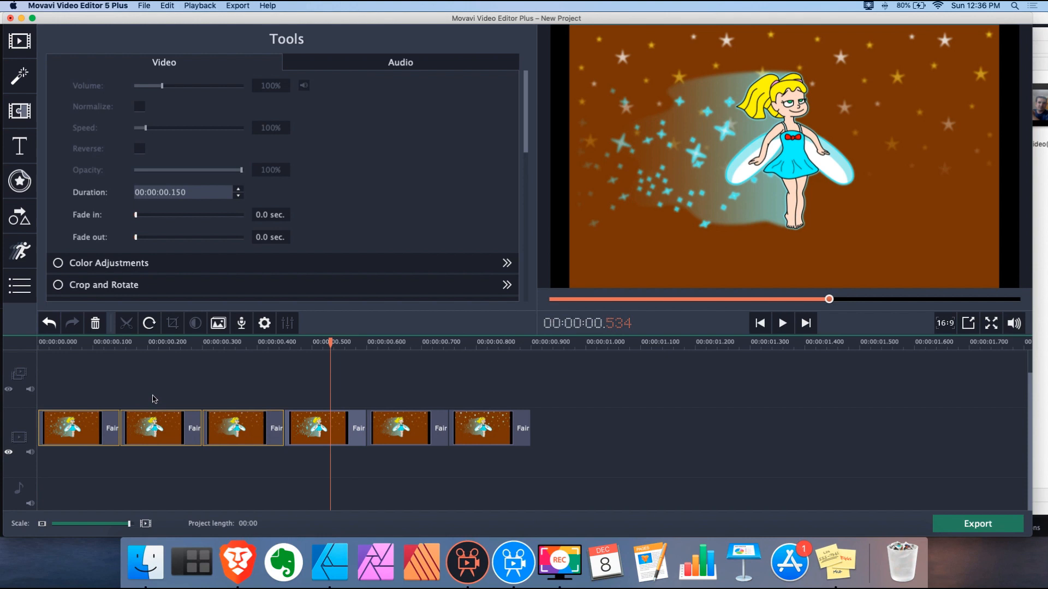
{"action": "left_click_drag", "start_coordinate": [147, 345], "coordinate": [0, 347]}
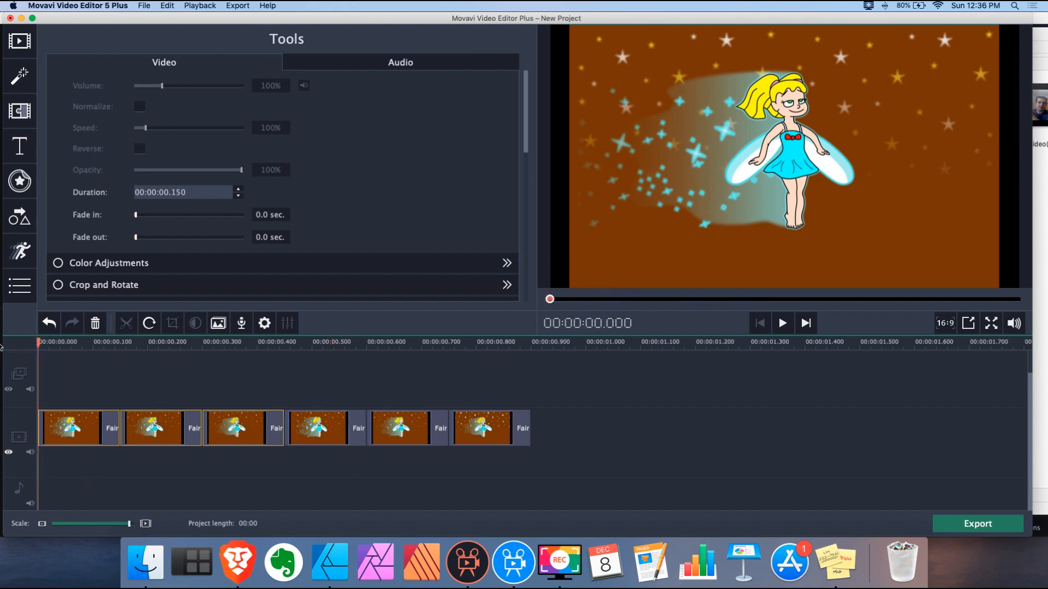
{"action": "key", "text": "super+c"}
{"action": "key", "text": "super+v"}
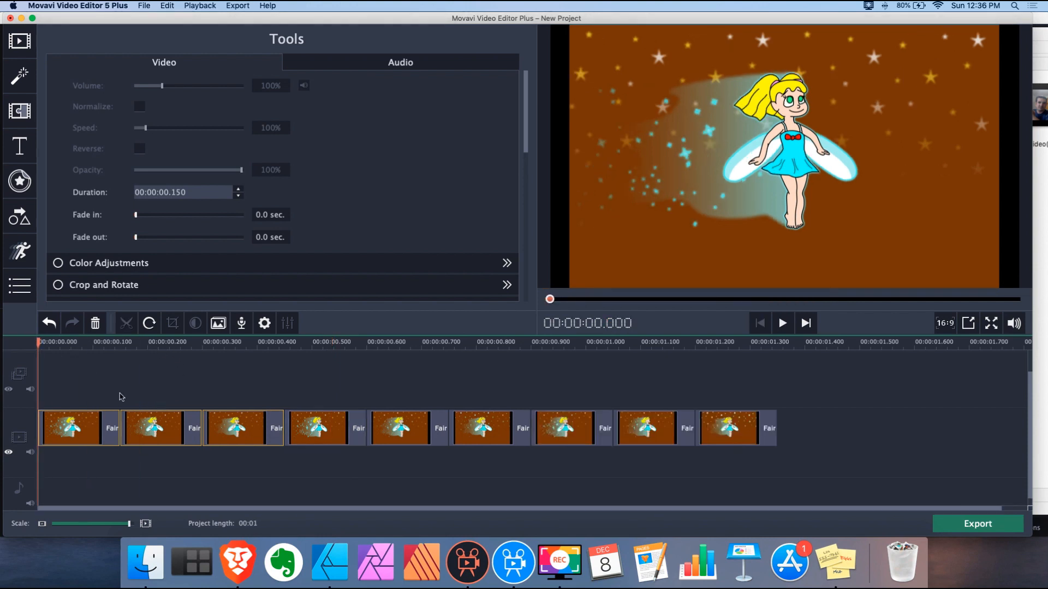
{"action": "key", "text": "super+v"}
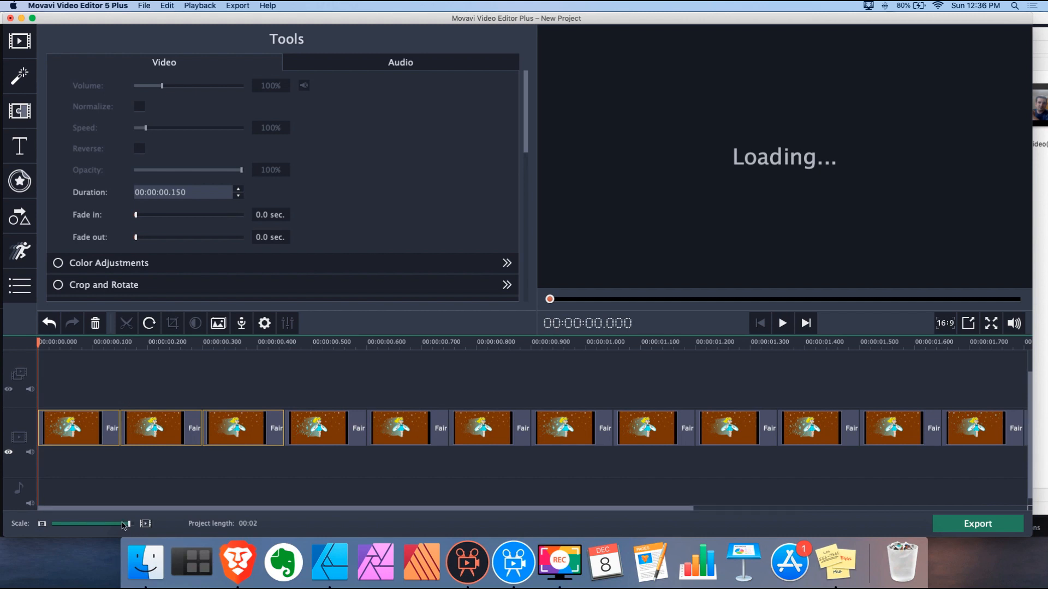
{"action": "left_click_drag", "start_coordinate": [126, 525], "coordinate": [122, 525]}
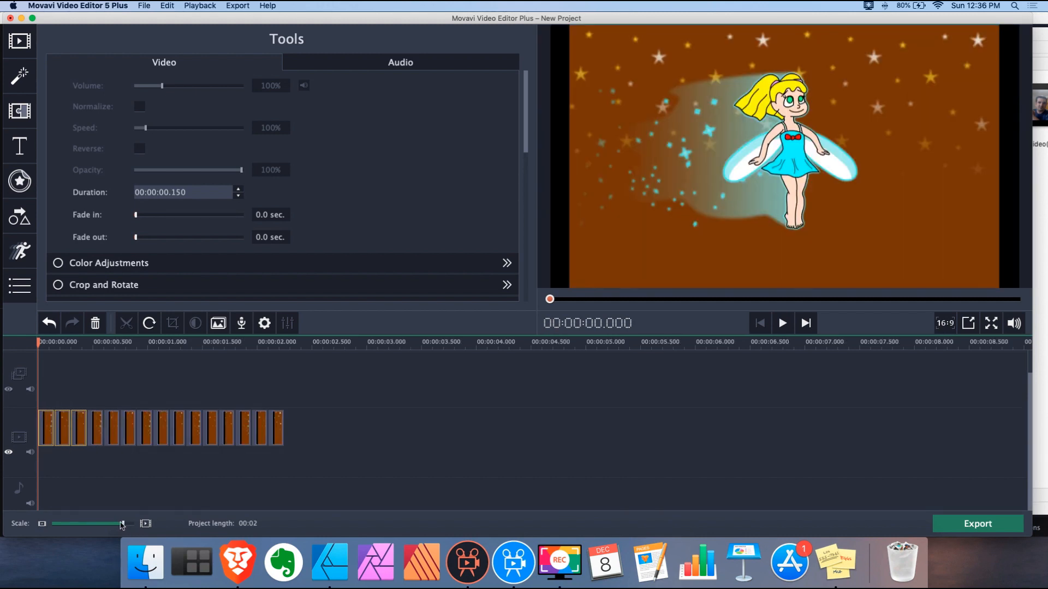
Set export quality to High and name the file Fairy-Blue, then start and cancel the MP4 export
{"action": "left_click", "coordinate": [975, 522]}
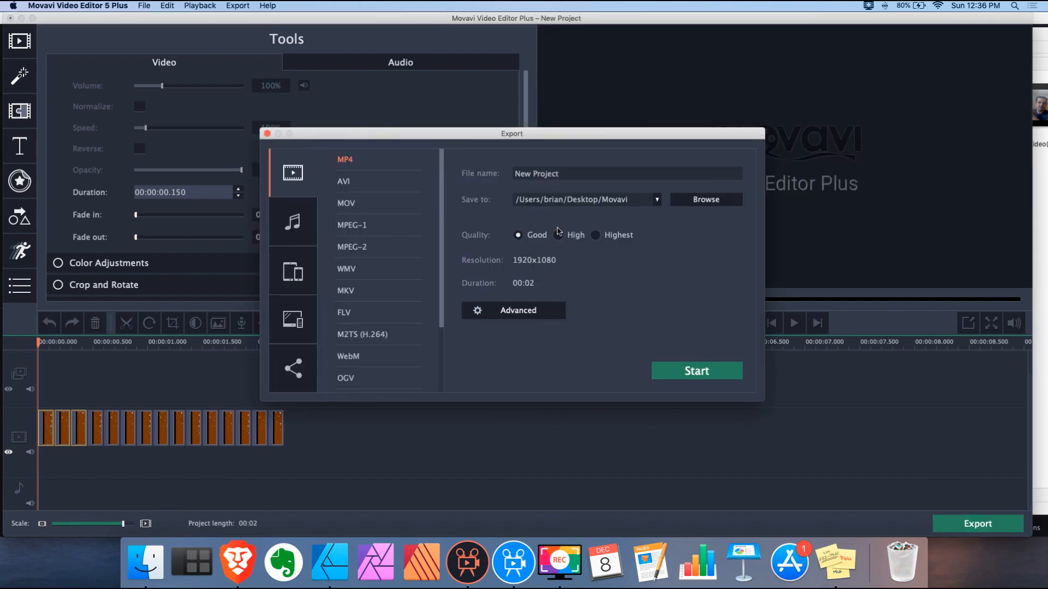
{"action": "left_click", "coordinate": [558, 235]}
{"action": "left_click_drag", "start_coordinate": [569, 173], "coordinate": [462, 172]}
{"action": "type", "text": "Fairy-Blue"}
{"action": "left_click", "coordinate": [695, 375]}
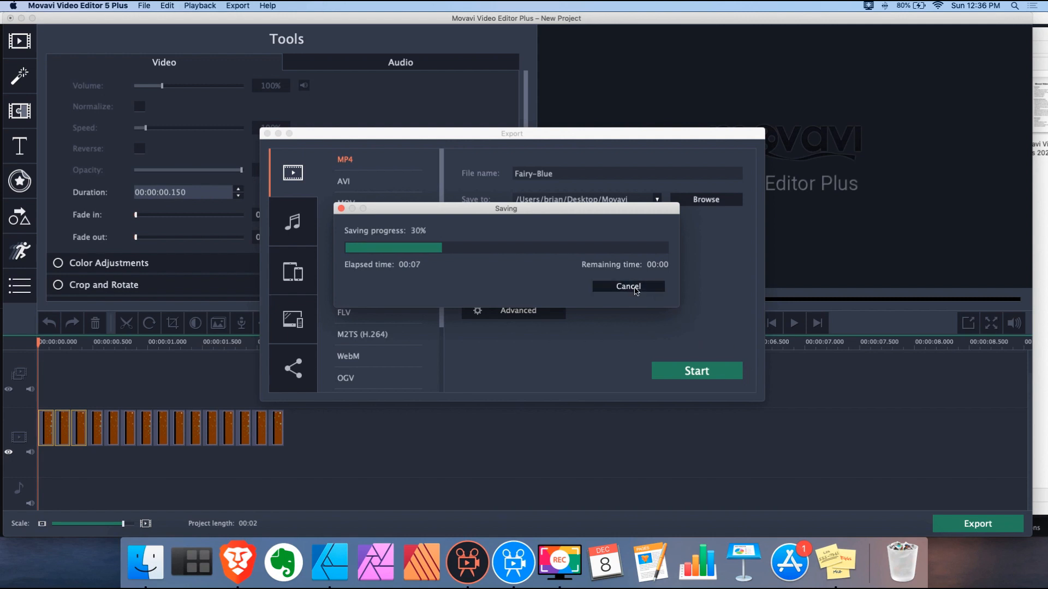
{"action": "left_click", "coordinate": [631, 288]}
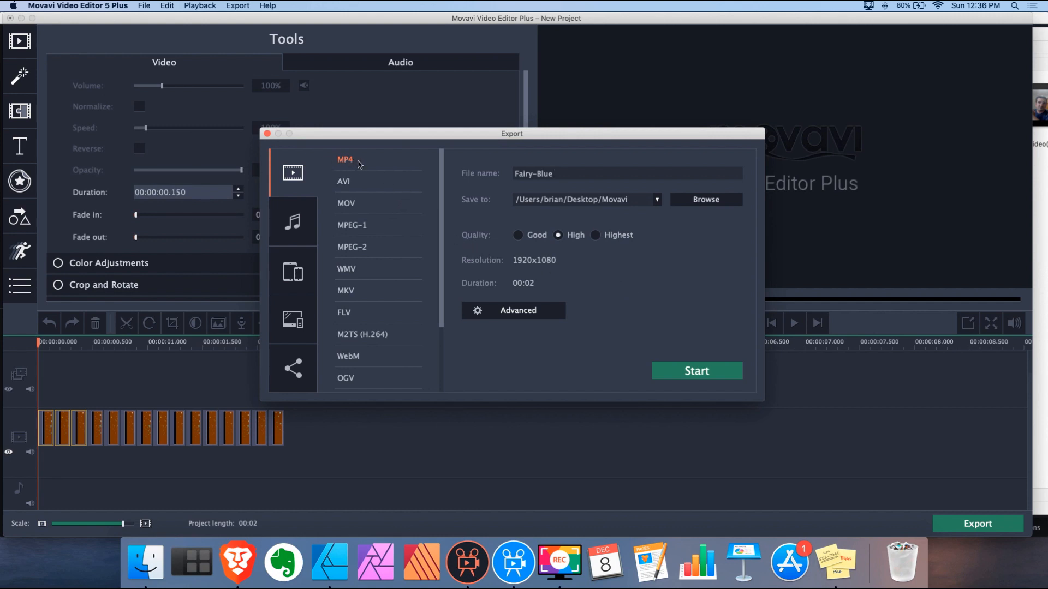
Switch the export format to GIF and export Fairy-Blue.gif
{"action": "scroll", "coordinate": [423, 193], "scroll_direction": "down", "scroll_amount": 4}
{"action": "left_click", "coordinate": [356, 378]}
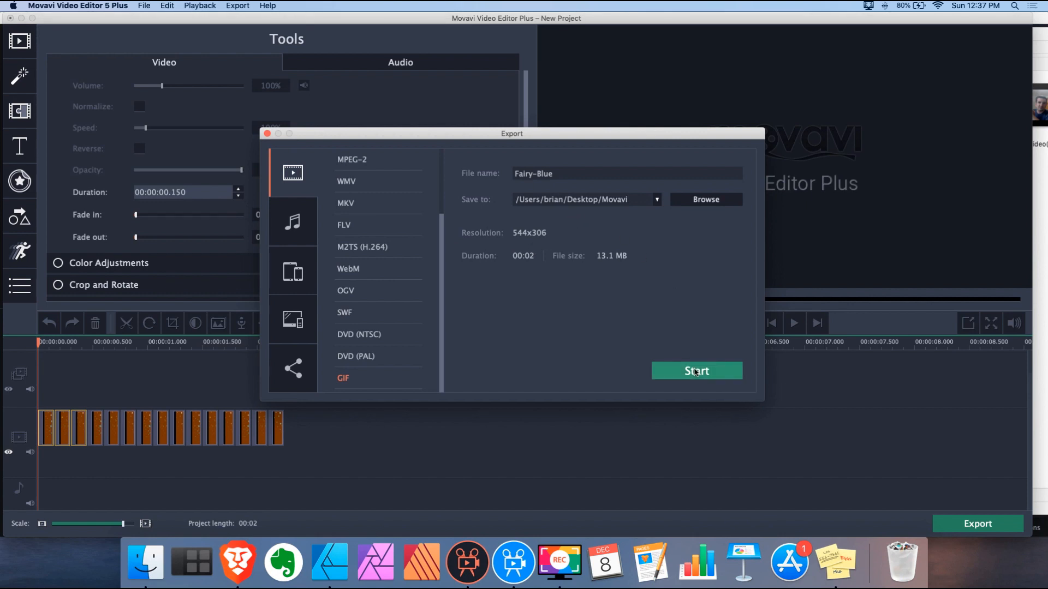
{"action": "left_click", "coordinate": [695, 371]}
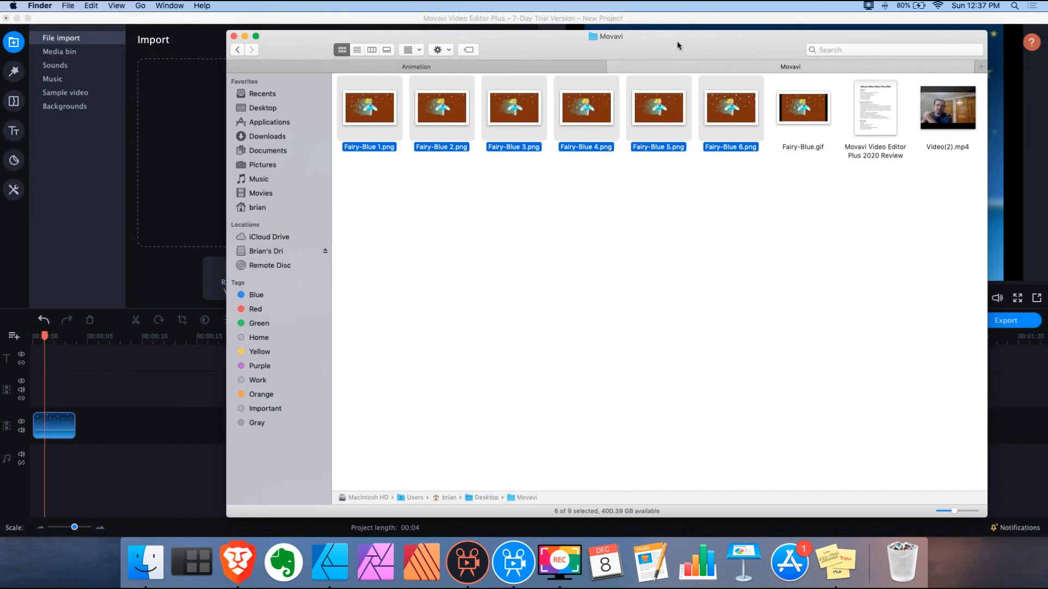
Preview Fairy-Blue.gif in Quick Look, then close the preview
{"action": "left_click_drag", "start_coordinate": [678, 43], "coordinate": [663, 43]}
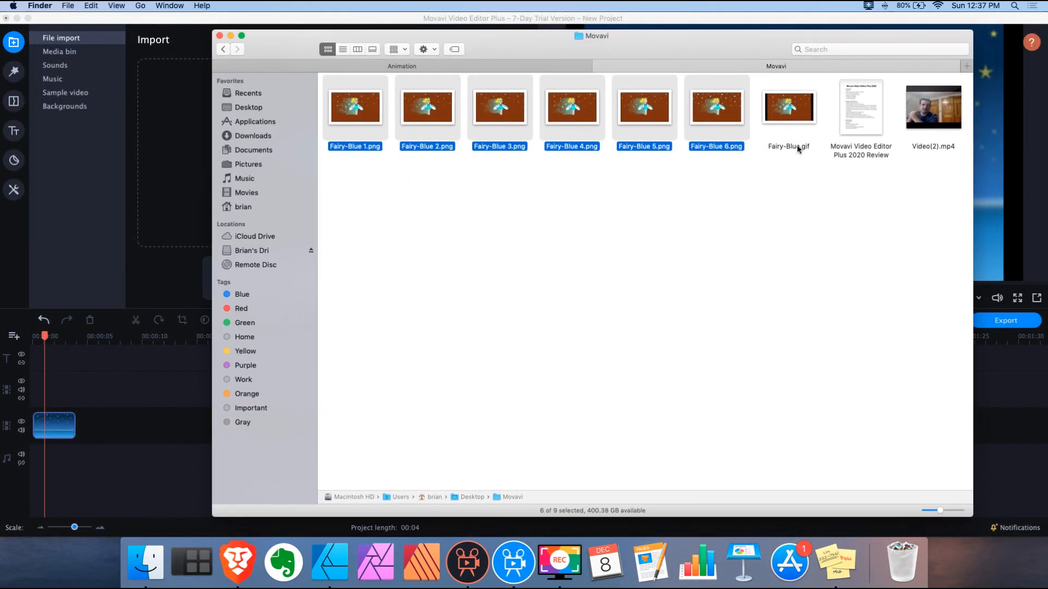
{"action": "left_click", "coordinate": [797, 145]}
{"action": "key", "text": "space"}
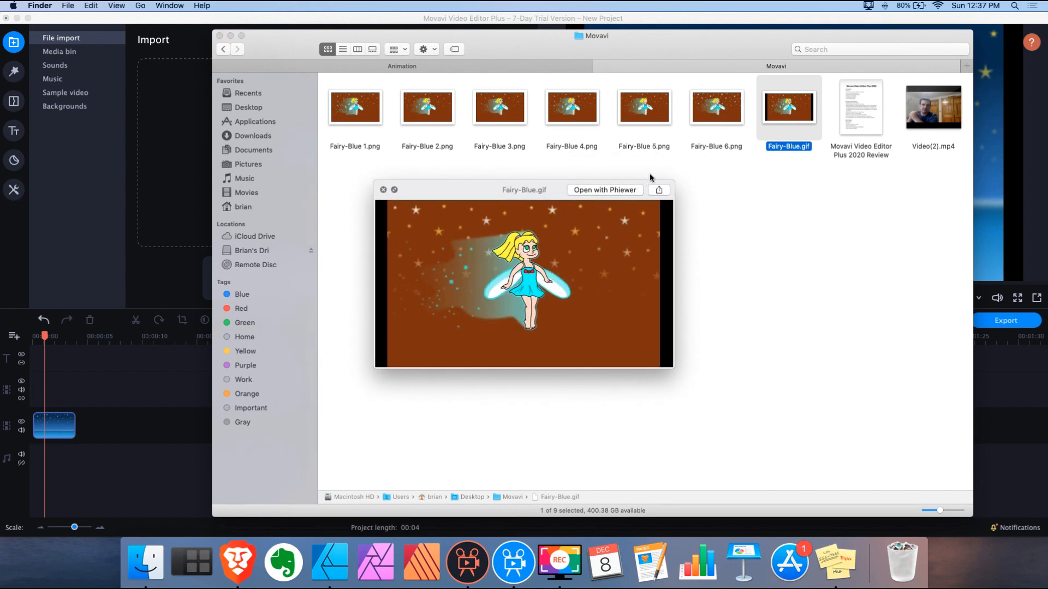
{"action": "left_click", "coordinate": [383, 190]}
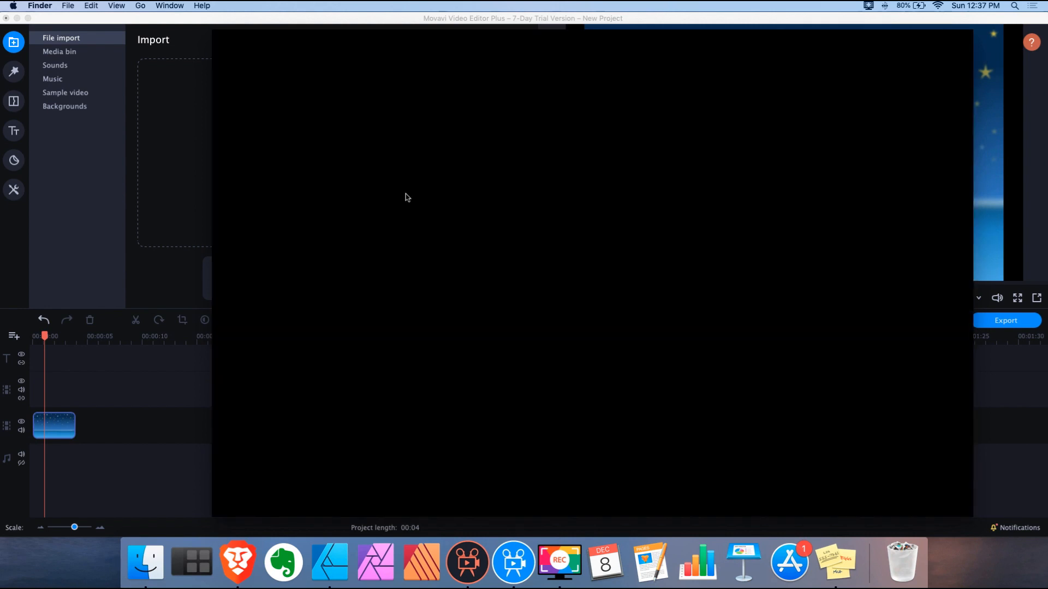
{"action": "left_click", "coordinate": [538, 99]}
Drag Fairy-Blue.gif onto the Movavi timeline above the starry background clip
{"action": "left_click_drag", "start_coordinate": [509, 42], "coordinate": [632, 33]}
{"action": "left_click_drag", "start_coordinate": [912, 98], "coordinate": [54, 389]}
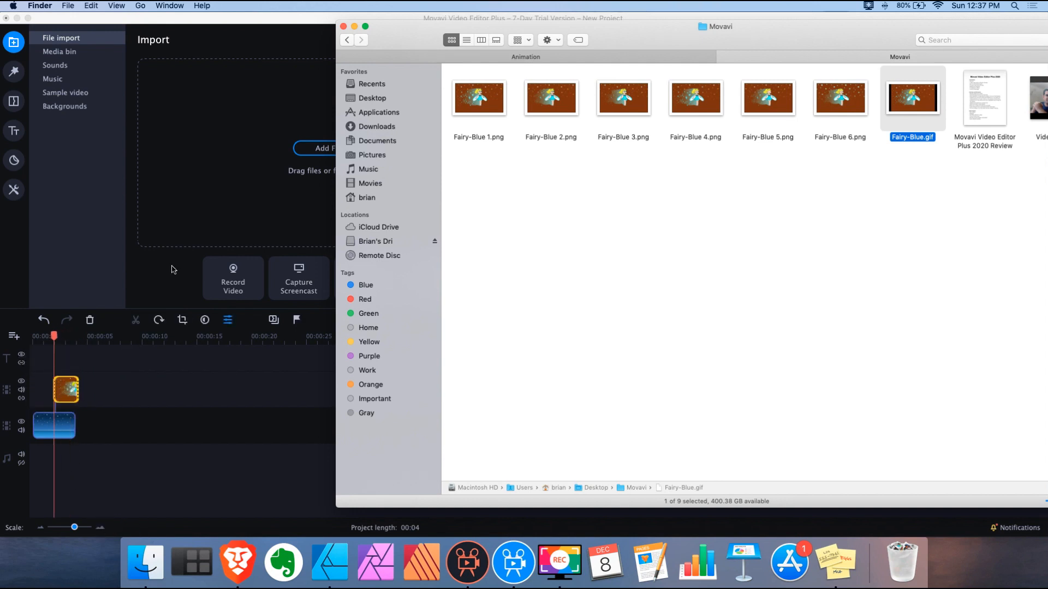
{"action": "left_click", "coordinate": [180, 23]}
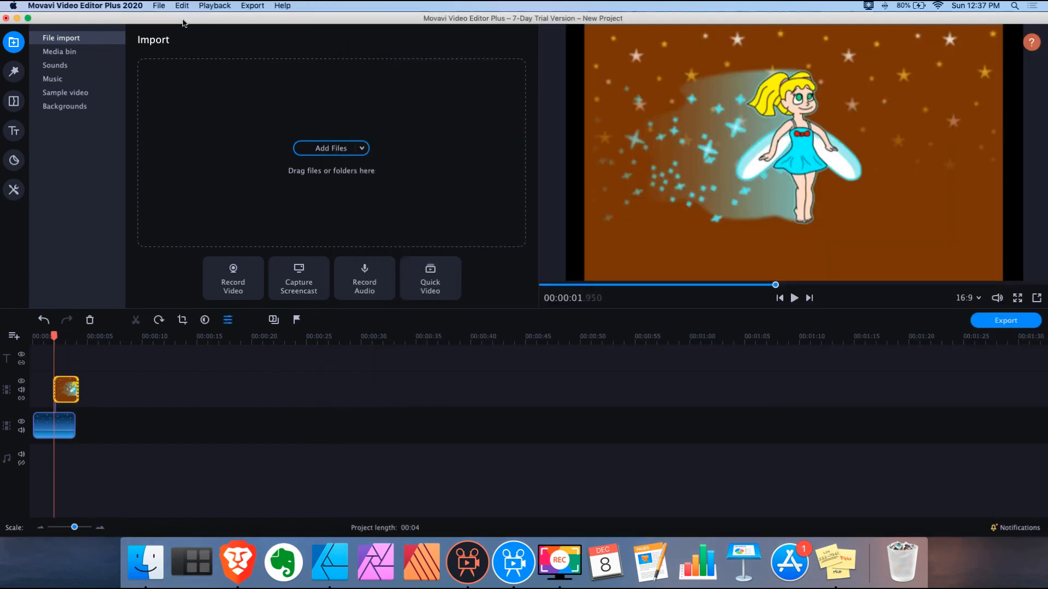
Move the fairy GIF clip to 0:00 and widen the timeline scale
{"action": "left_click", "coordinate": [77, 390]}
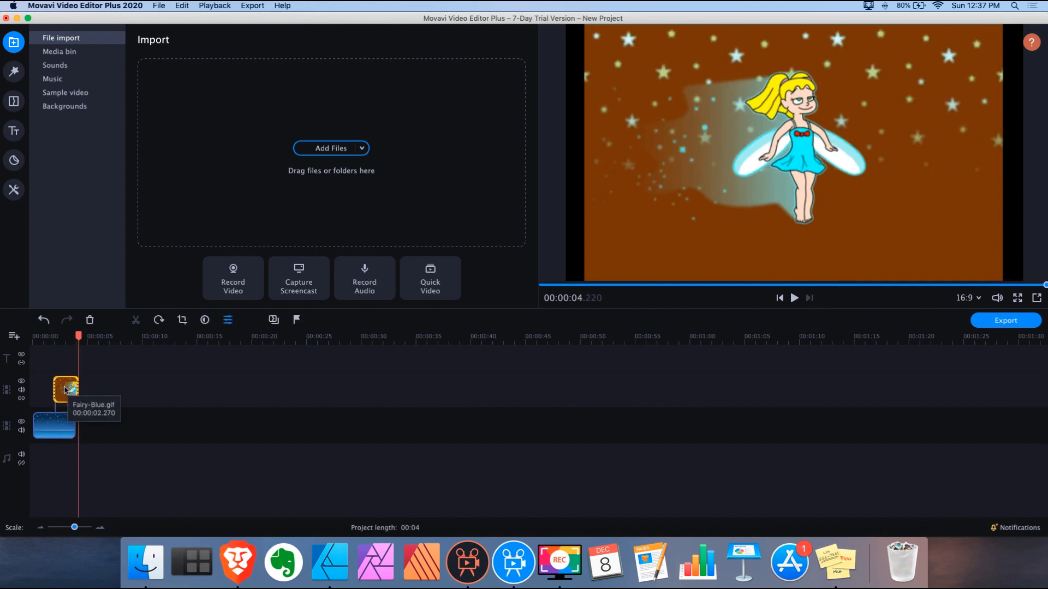
{"action": "left_click_drag", "start_coordinate": [64, 390], "coordinate": [44, 390]}
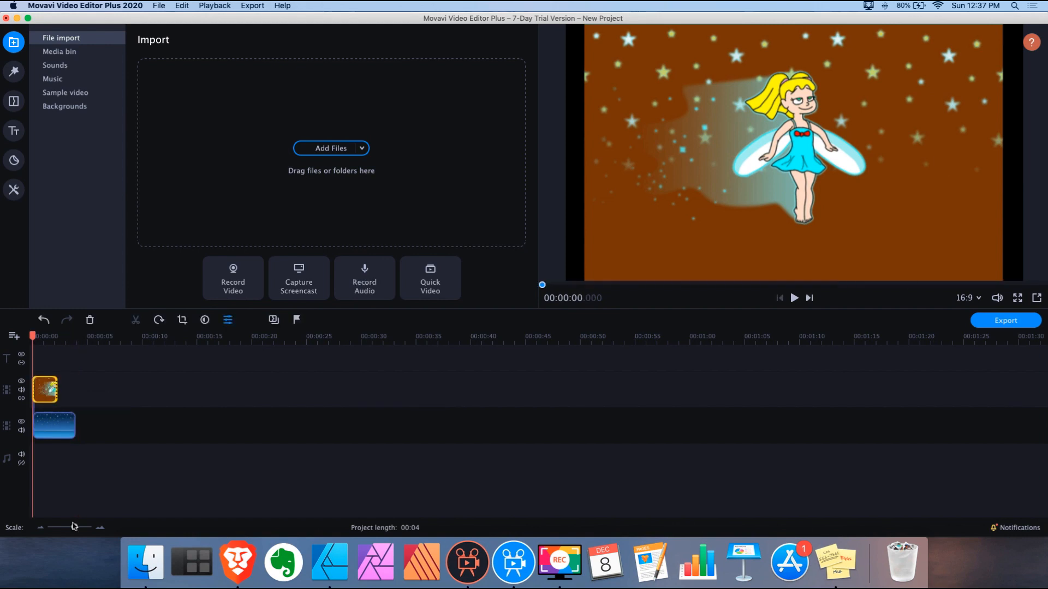
{"action": "left_click_drag", "start_coordinate": [74, 527], "coordinate": [82, 528]}
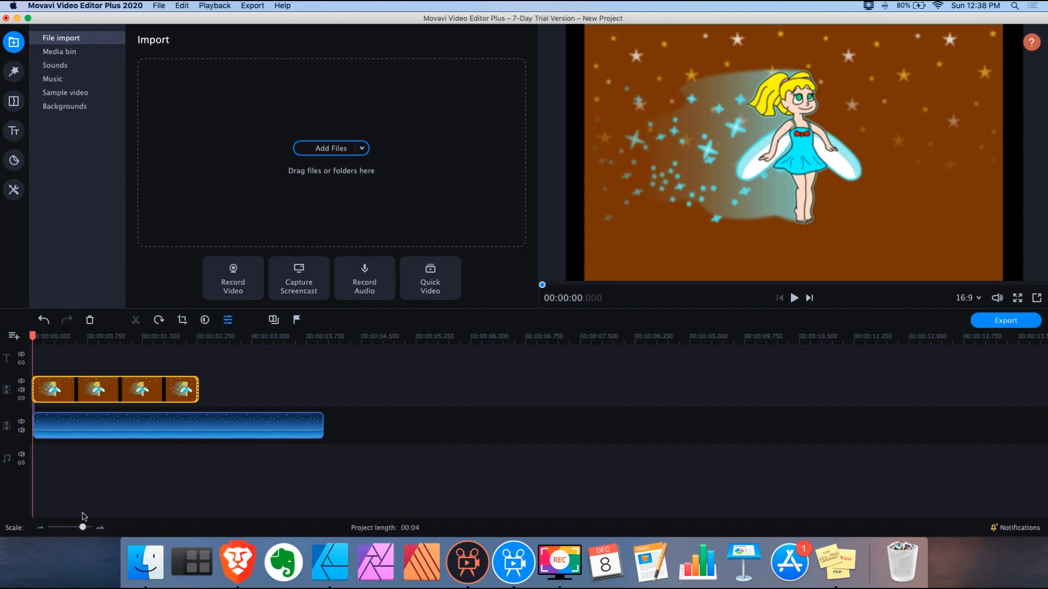
Scrub through the fairy clip, leave the playhead at 1.650 seconds, and bring up the video editing tools
{"action": "left_click", "coordinate": [141, 388]}
{"action": "left_click", "coordinate": [198, 390]}
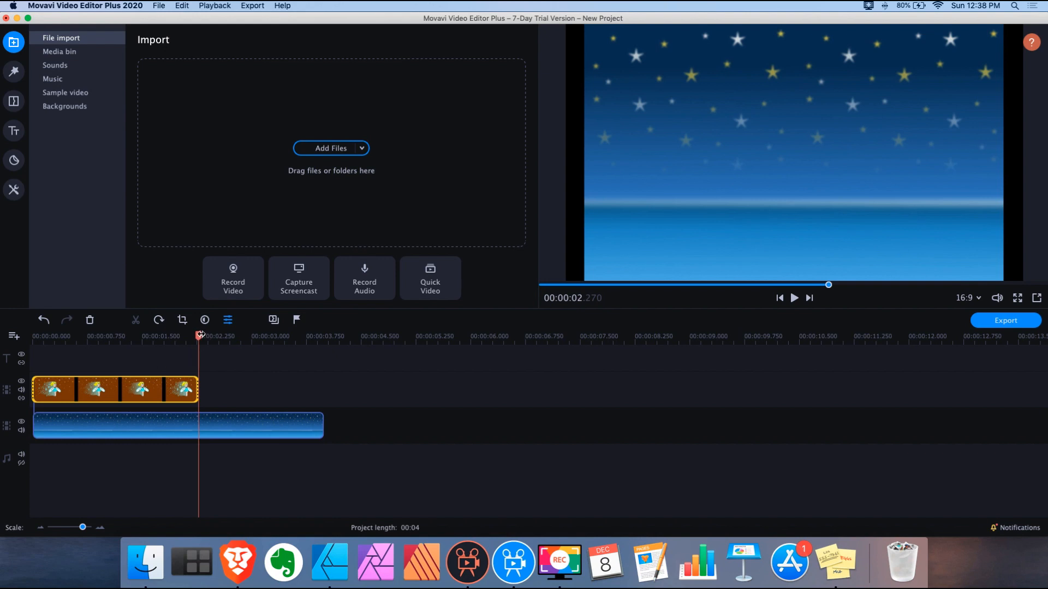
{"action": "left_click_drag", "start_coordinate": [194, 338], "coordinate": [33, 338]}
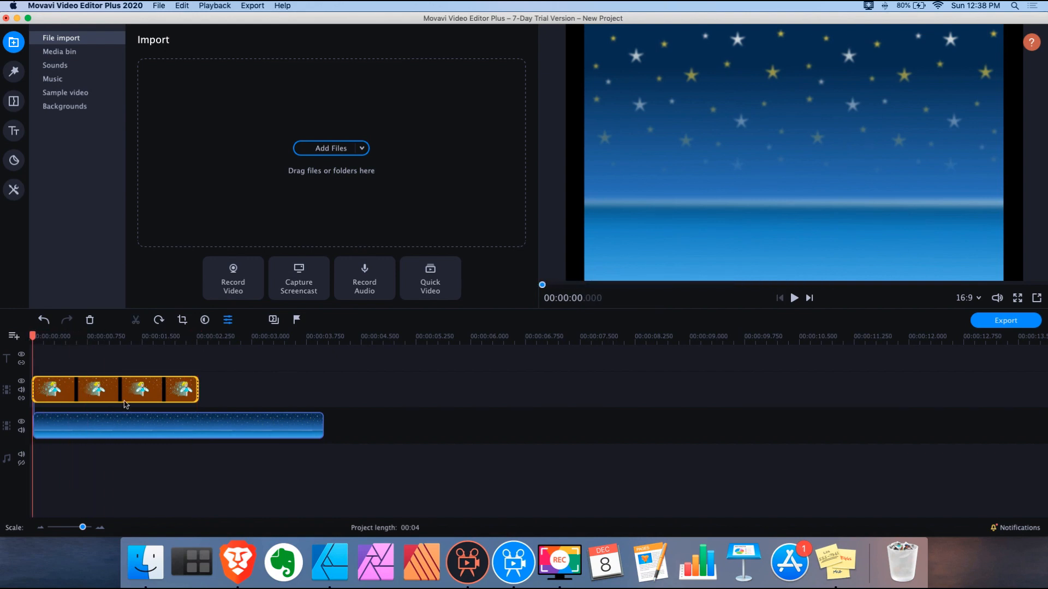
{"action": "left_click", "coordinate": [154, 390]}
{"action": "left_click", "coordinate": [14, 189]}
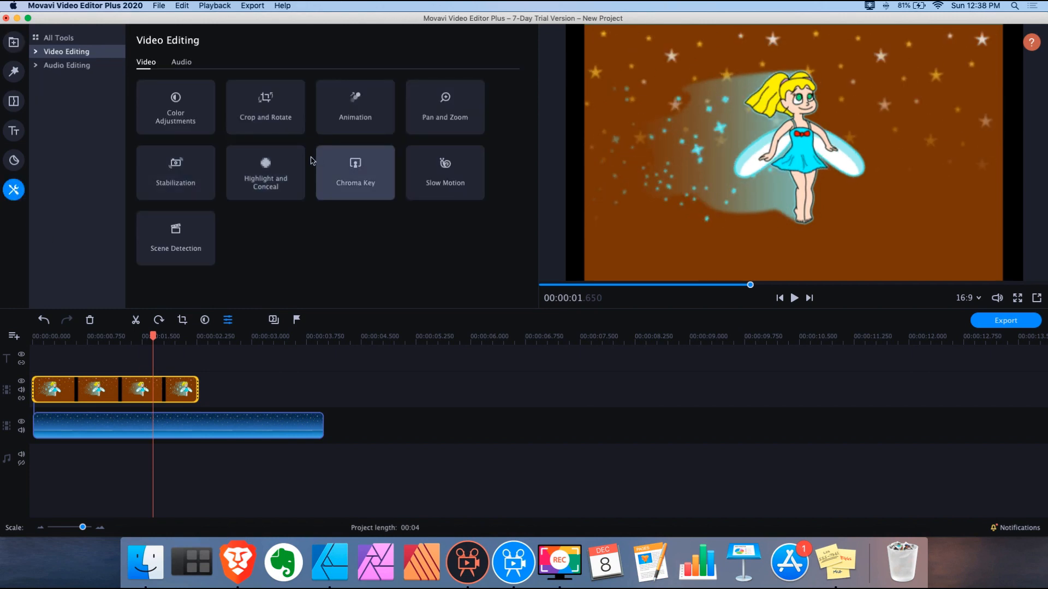
Apply Chroma Key with the brown background as key colour at tolerance 11
{"action": "left_click", "coordinate": [350, 173]}
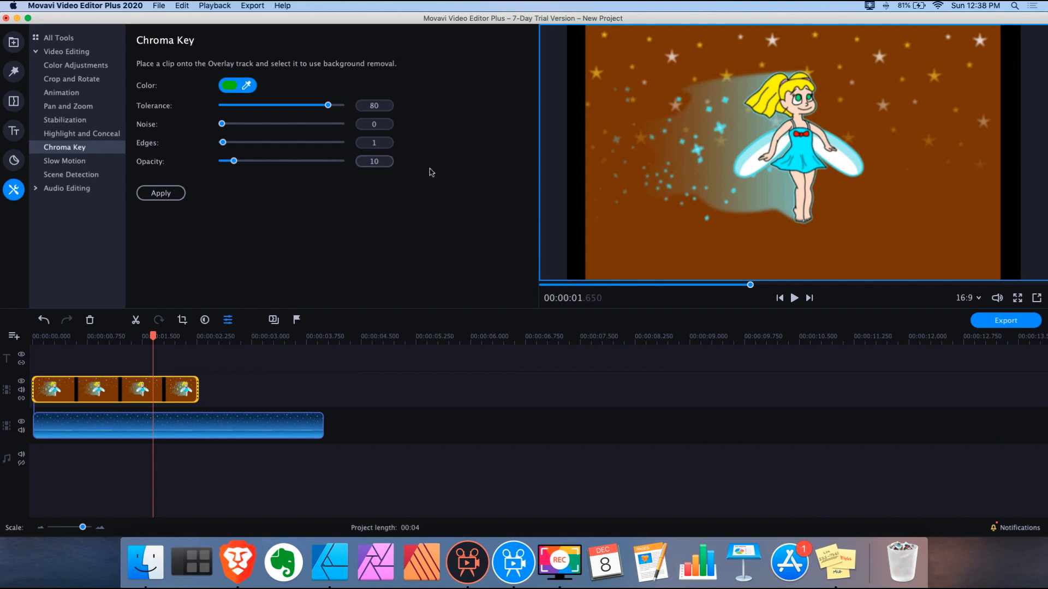
{"action": "left_click", "coordinate": [903, 211]}
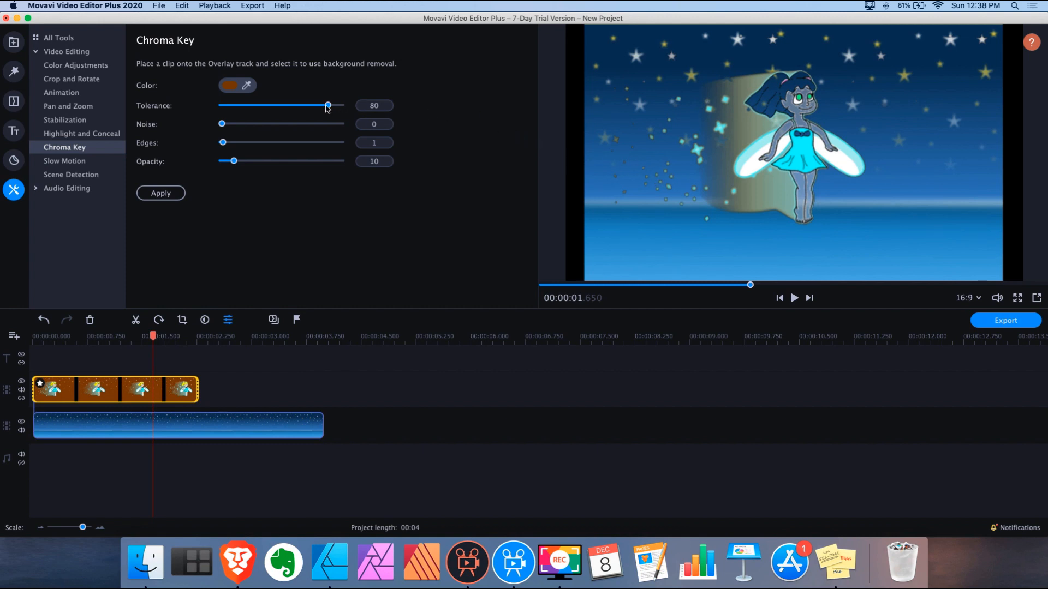
{"action": "left_click_drag", "start_coordinate": [327, 106], "coordinate": [314, 106]}
{"action": "left_click_drag", "start_coordinate": [313, 106], "coordinate": [280, 106]}
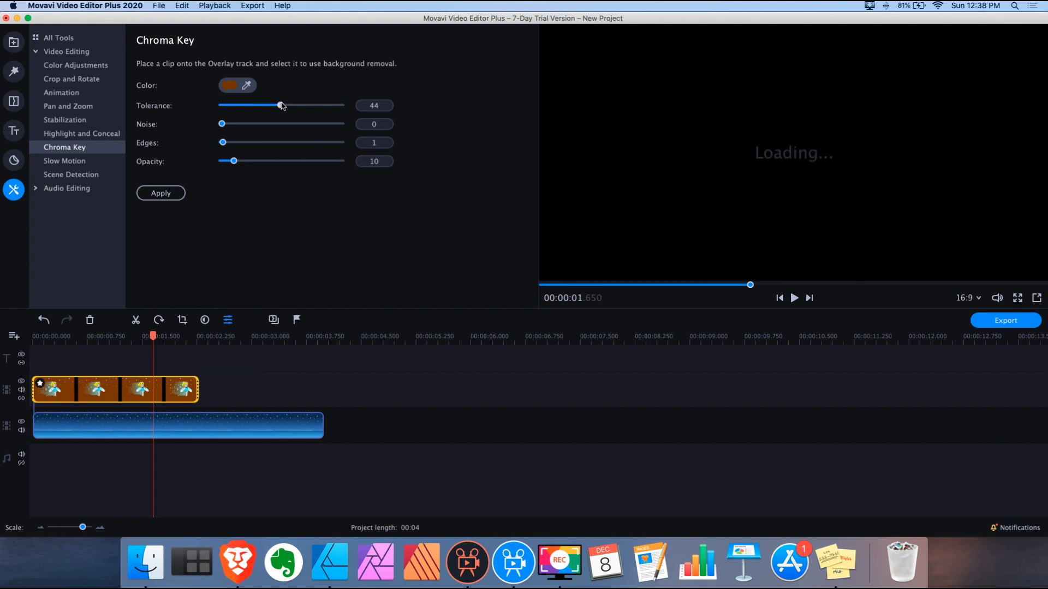
{"action": "left_click_drag", "start_coordinate": [280, 106], "coordinate": [222, 107]}
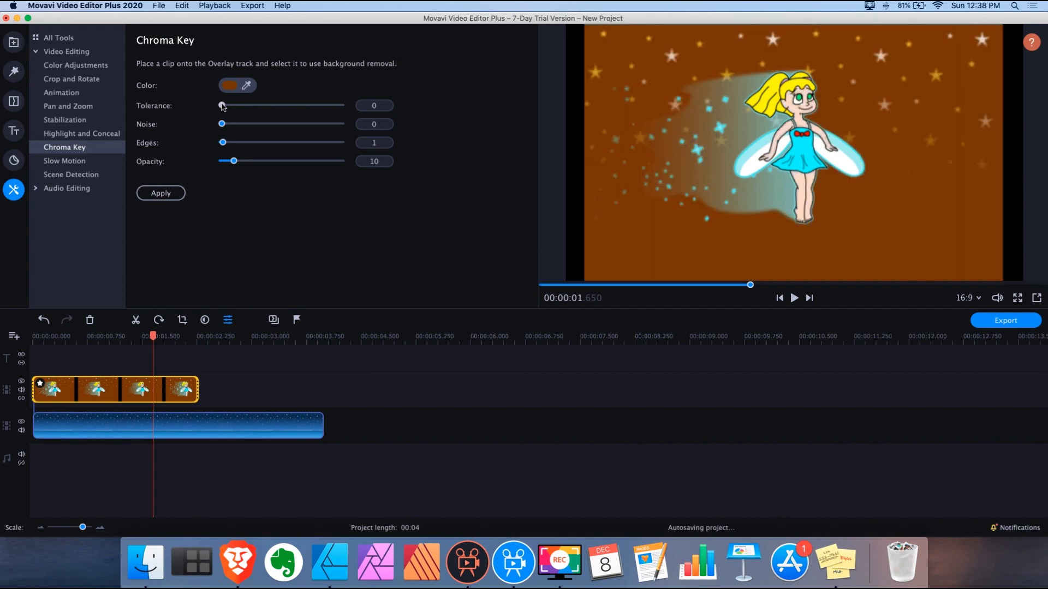
{"action": "left_click_drag", "start_coordinate": [222, 106], "coordinate": [229, 106]}
{"action": "left_click_drag", "start_coordinate": [229, 108], "coordinate": [237, 109]}
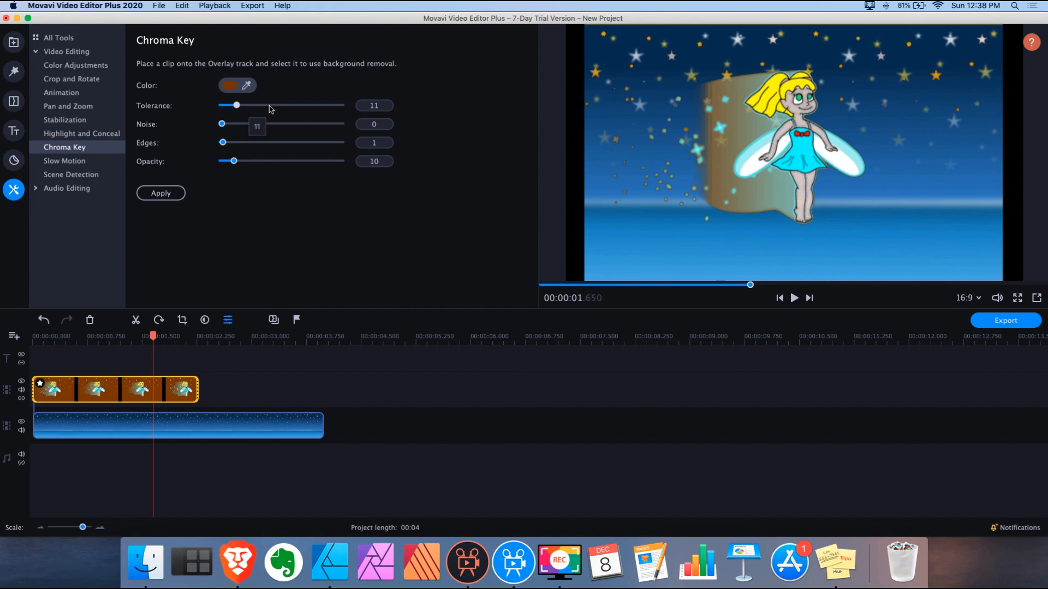
{"action": "left_click_drag", "start_coordinate": [237, 107], "coordinate": [239, 108]}
{"action": "mouse_move", "coordinate": [239, 108]}
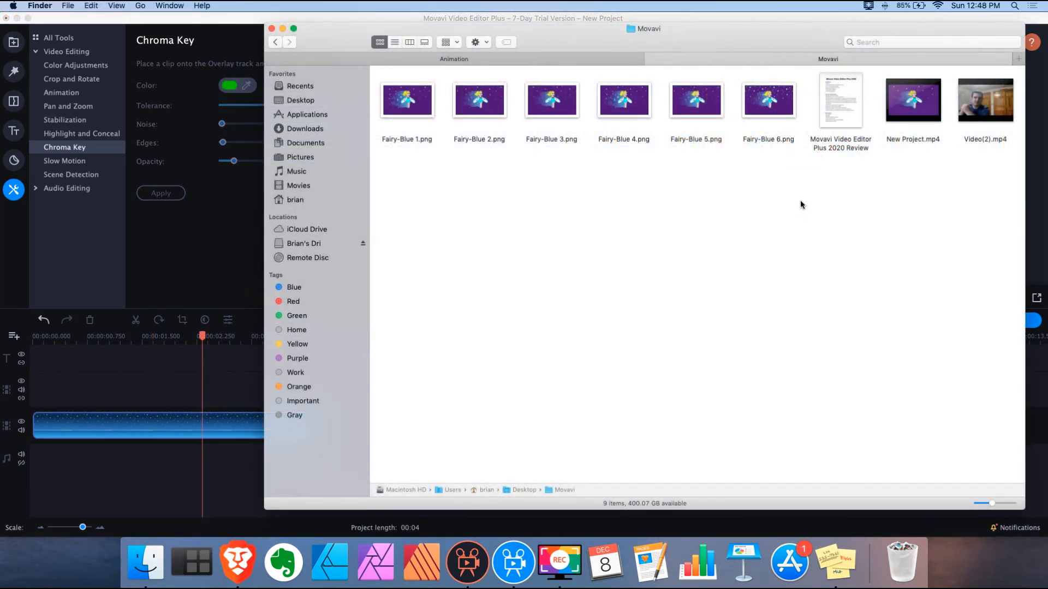
Preview New Project.mp4 in Quick Look, then drag it onto the Movavi timeline
{"action": "left_click", "coordinate": [930, 117]}
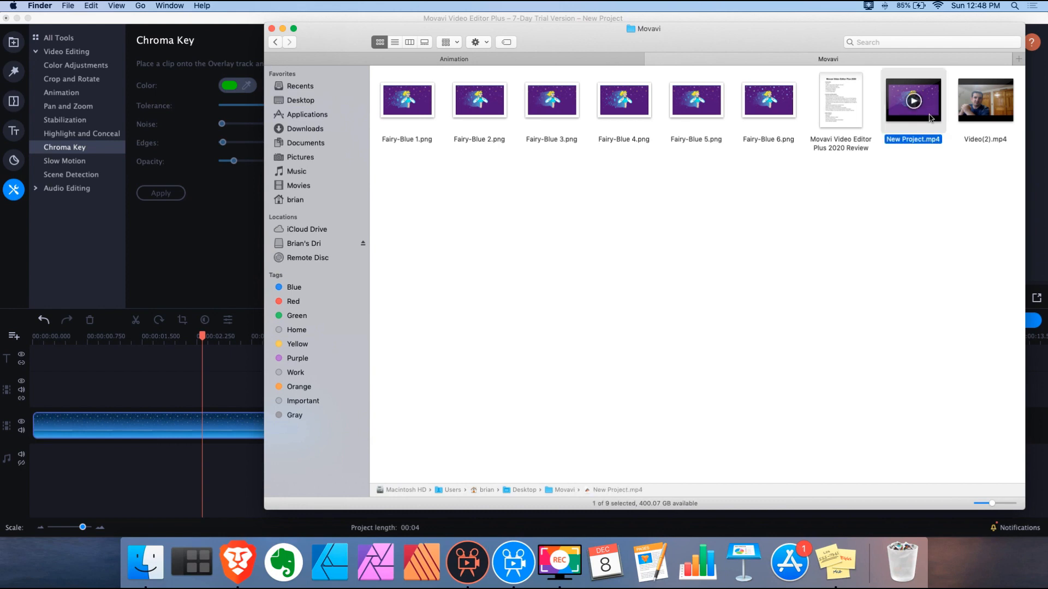
{"action": "key", "text": "space"}
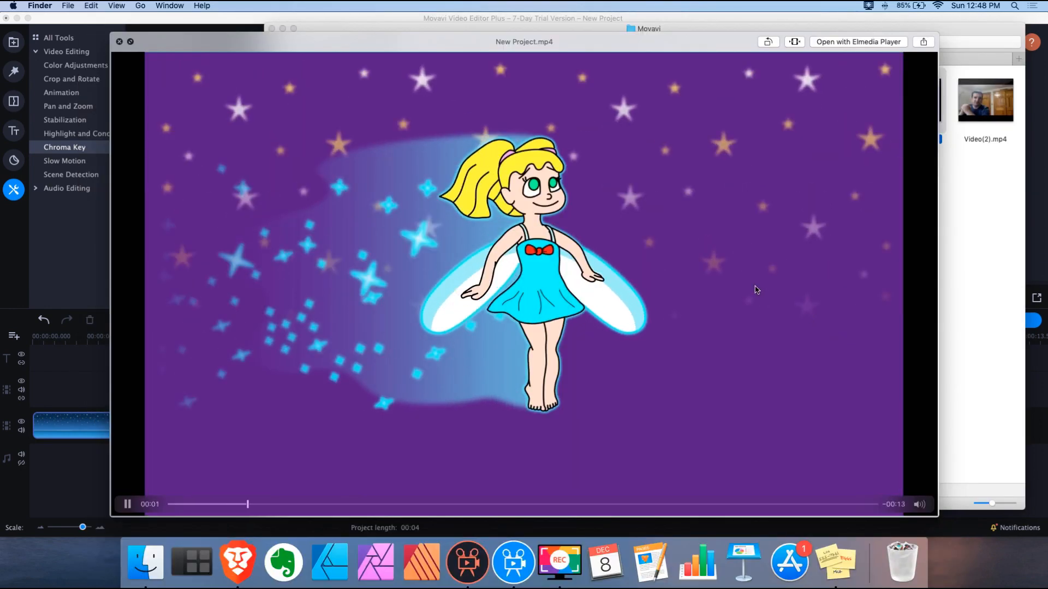
{"action": "left_click", "coordinate": [119, 42]}
{"action": "left_click_drag", "start_coordinate": [913, 101], "coordinate": [74, 387]}
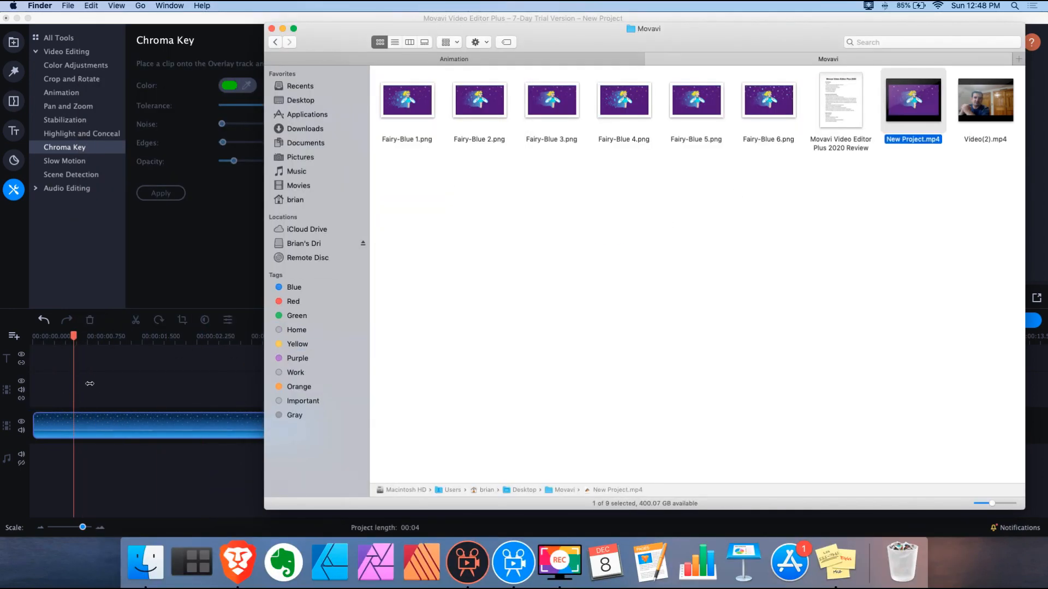
{"action": "left_click", "coordinate": [139, 360]}
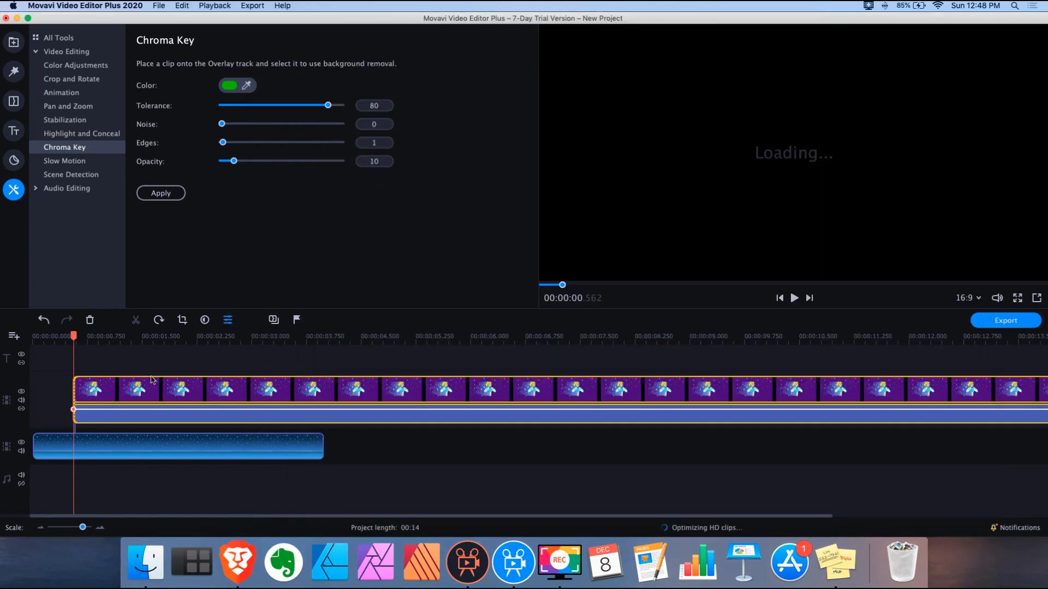
Move the purple fairy clip to the start, extend the starry background to about 11 seconds, and trim the fairy clip
{"action": "mouse_move", "coordinate": [189, 389]}
{"action": "left_mouse_down"}
{"action": "mouse_move", "coordinate": [144, 393]}
{"action": "mouse_move", "coordinate": [190, 382]}
{"action": "left_mouse_up"}
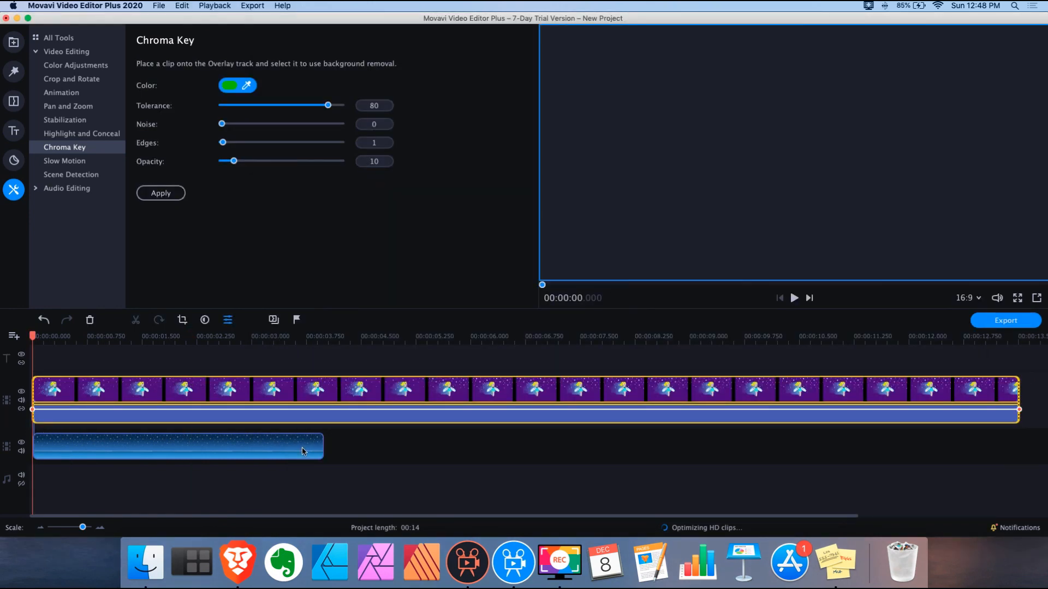
{"action": "left_click", "coordinate": [320, 448]}
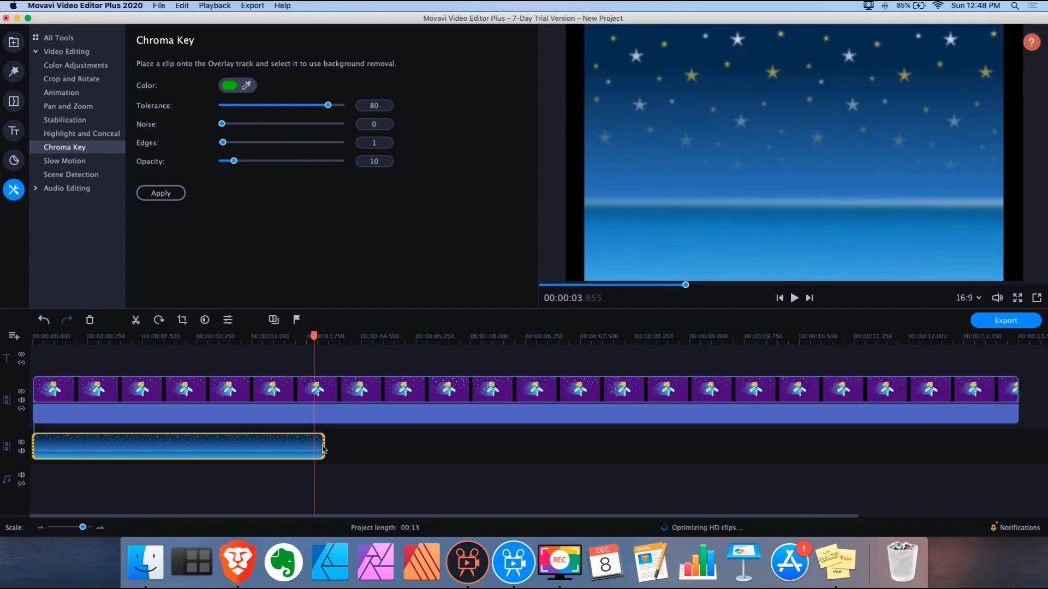
{"action": "left_click_drag", "start_coordinate": [327, 449], "coordinate": [850, 432]}
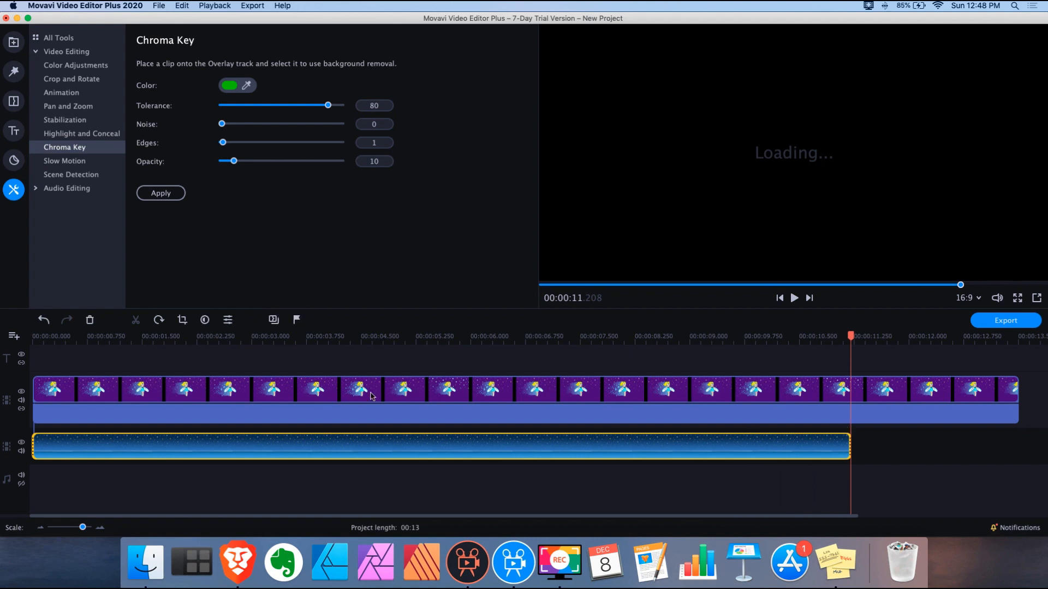
{"action": "left_click", "coordinate": [240, 393]}
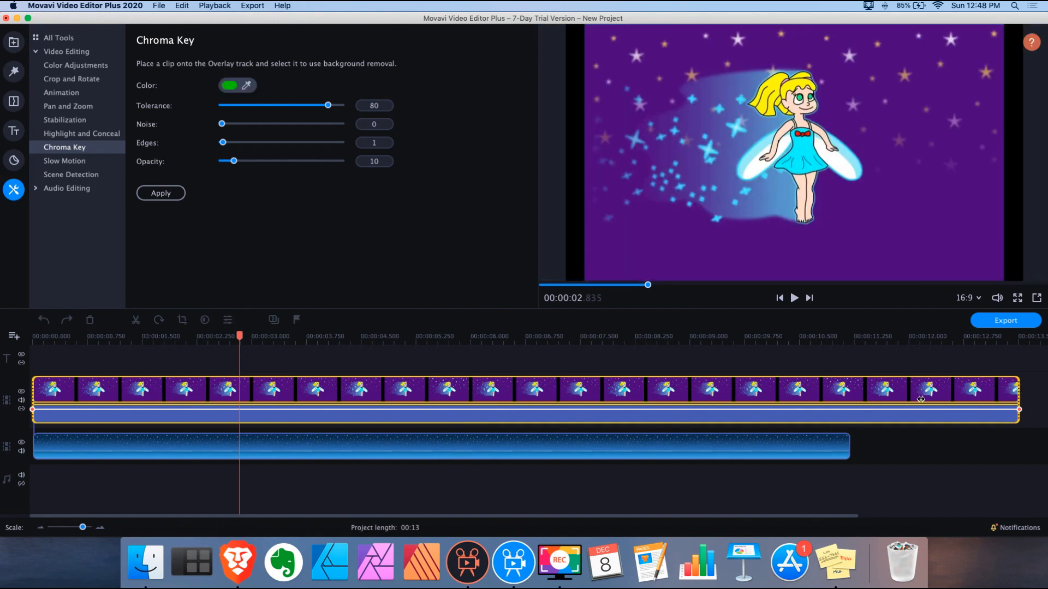
{"action": "left_click_drag", "start_coordinate": [1019, 398], "coordinate": [921, 399]}
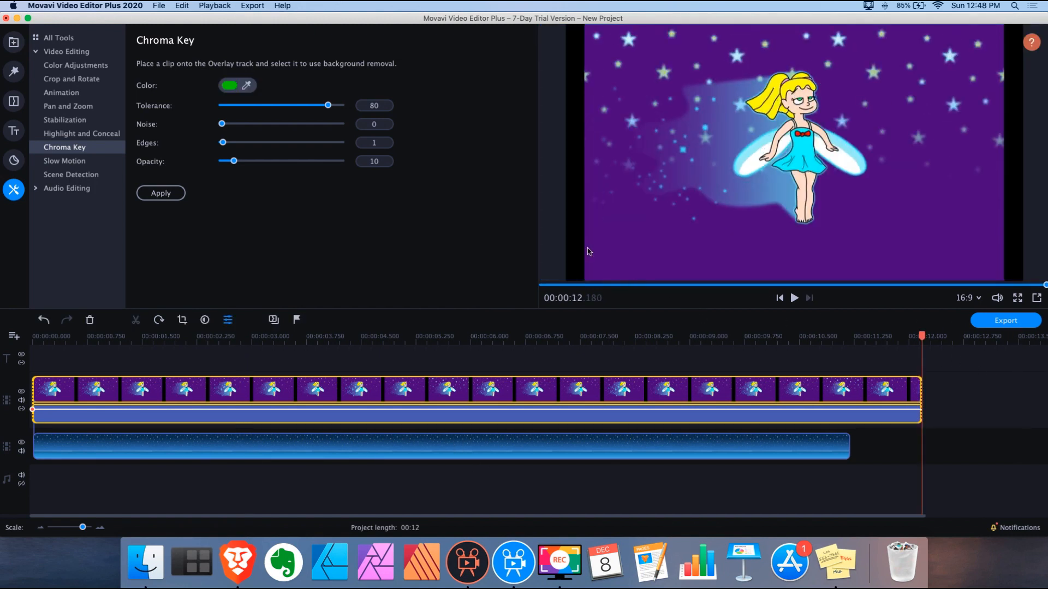
Key out the purple background with the Chroma Key eyedropper and preview the result
{"action": "left_click", "coordinate": [231, 87]}
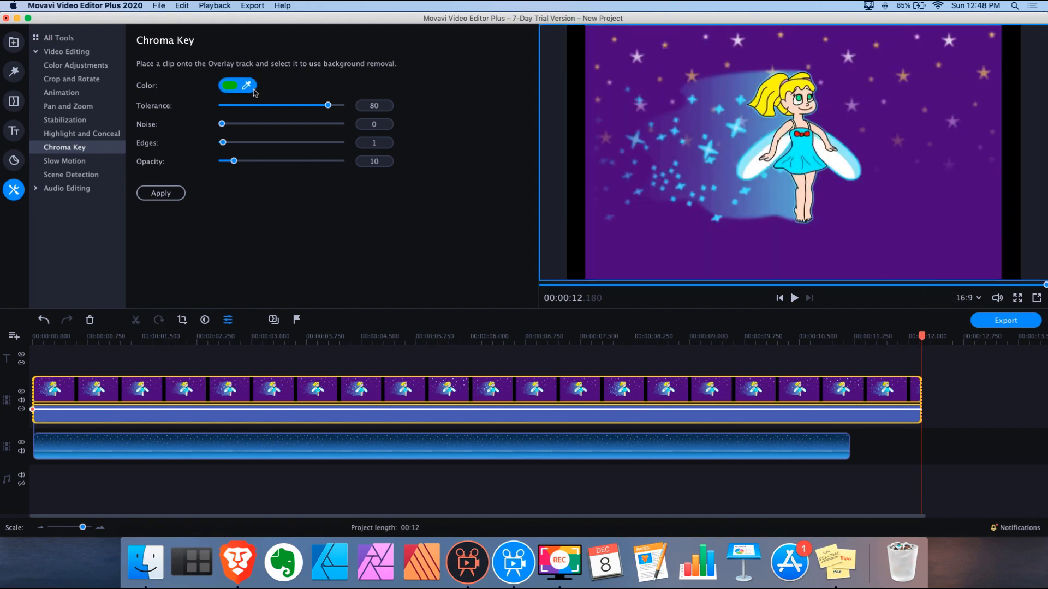
{"action": "left_click", "coordinate": [922, 238]}
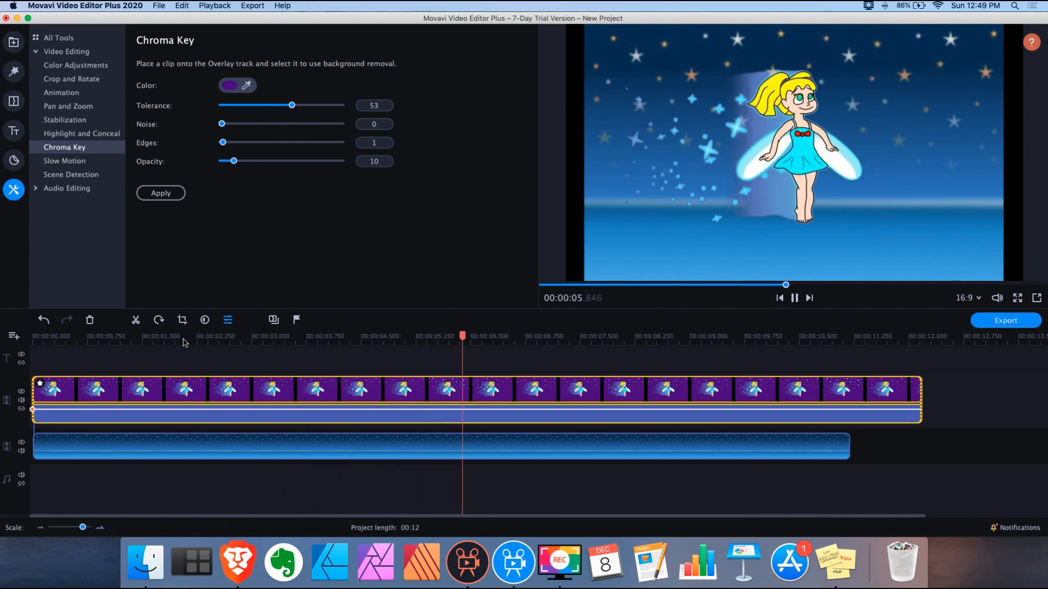
{"action": "key", "text": "space"}
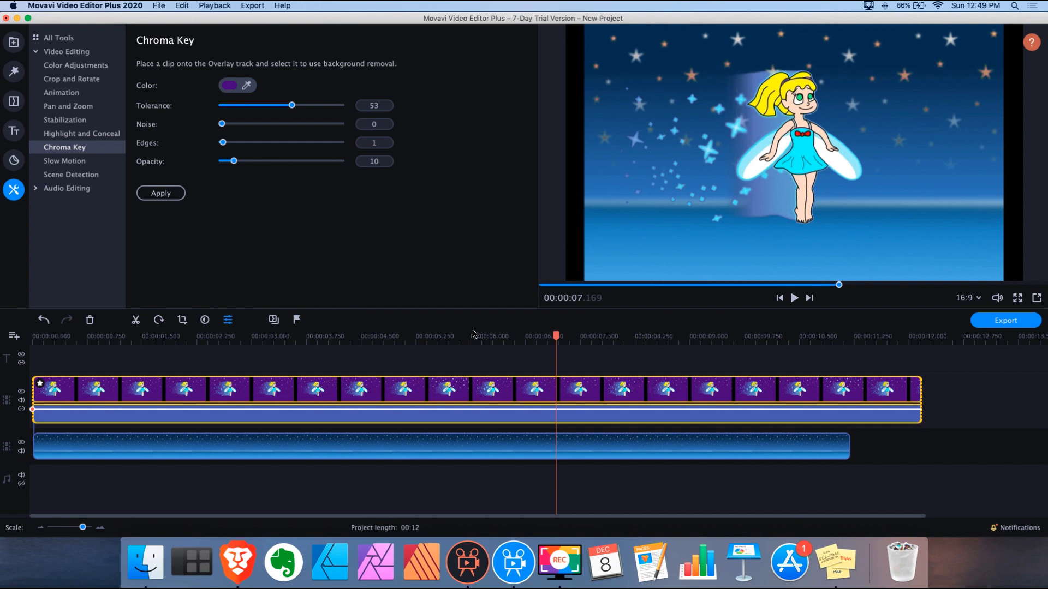
Crop the fairy overlay in from the top-left, top and bottom-right, and apply the crop
{"action": "left_click", "coordinate": [184, 321]}
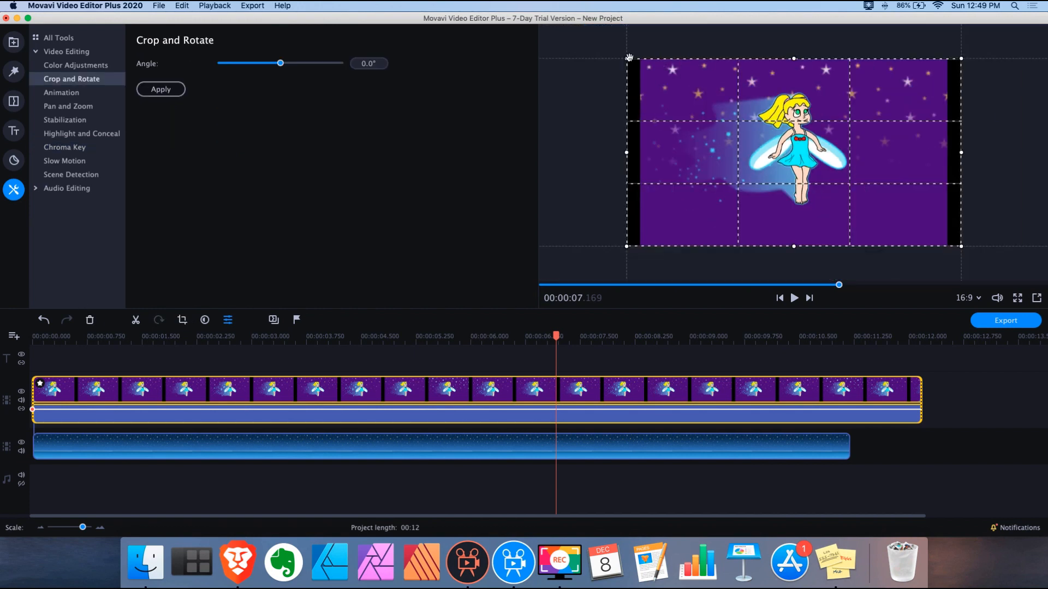
{"action": "left_click_drag", "start_coordinate": [629, 58], "coordinate": [656, 83]}
{"action": "left_click_drag", "start_coordinate": [810, 74], "coordinate": [809, 94]}
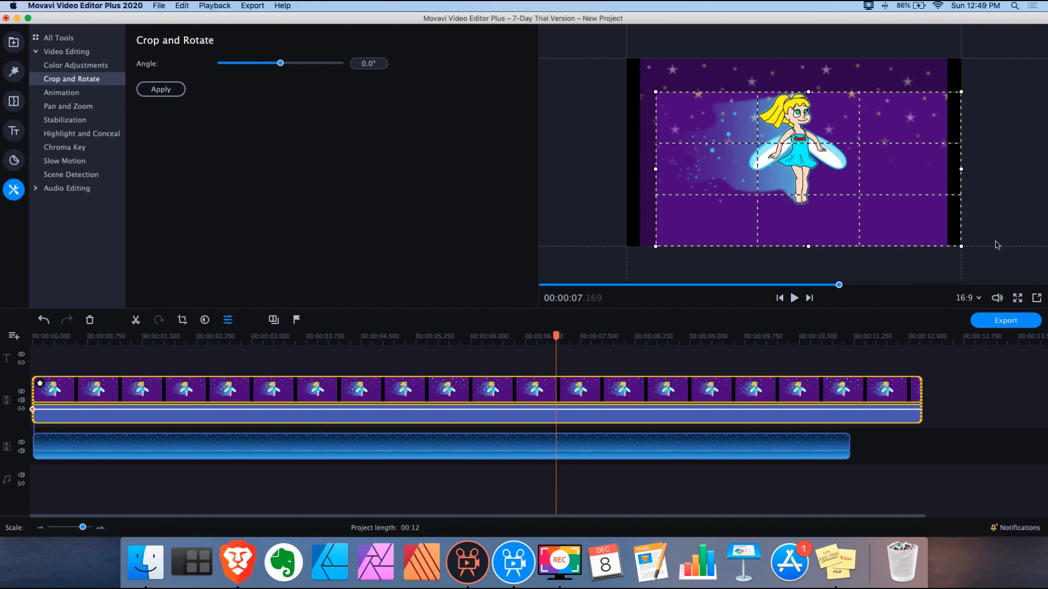
{"action": "left_click_drag", "start_coordinate": [962, 248], "coordinate": [880, 217]}
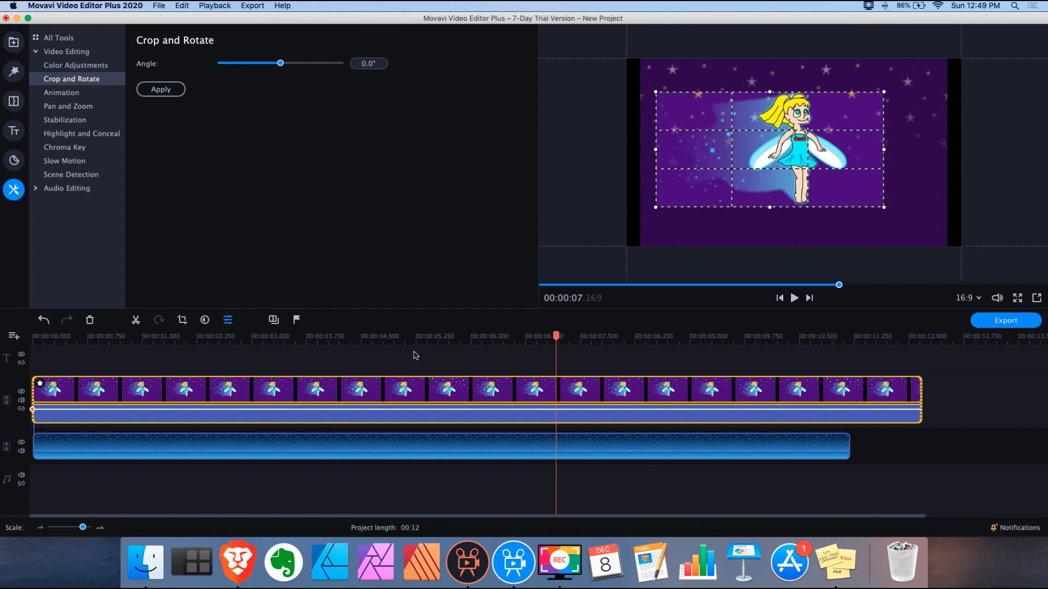
{"action": "left_click", "coordinate": [161, 89]}
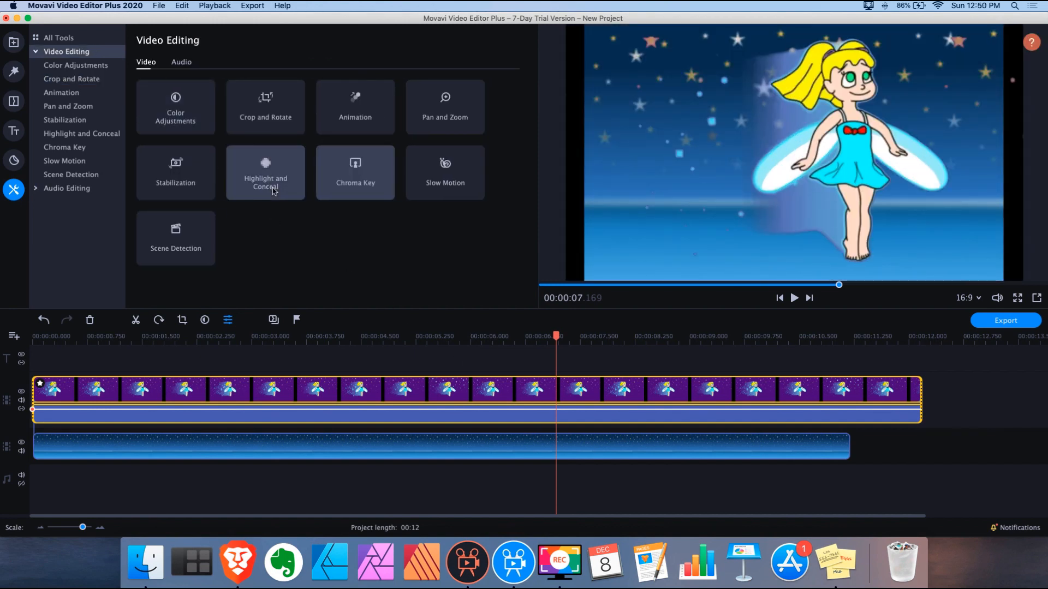
Replay the cropped overlay from 0, pause around five seconds, and open the fairy clip's overlay properties
{"action": "left_click_drag", "start_coordinate": [62, 340], "coordinate": [10, 339]}
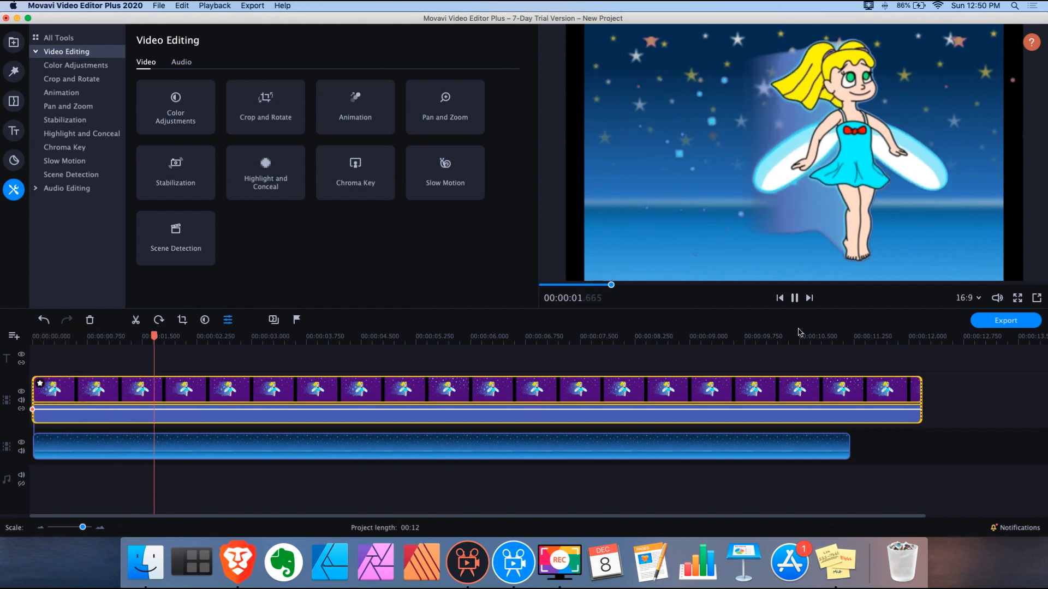
{"action": "left_click", "coordinate": [794, 298]}
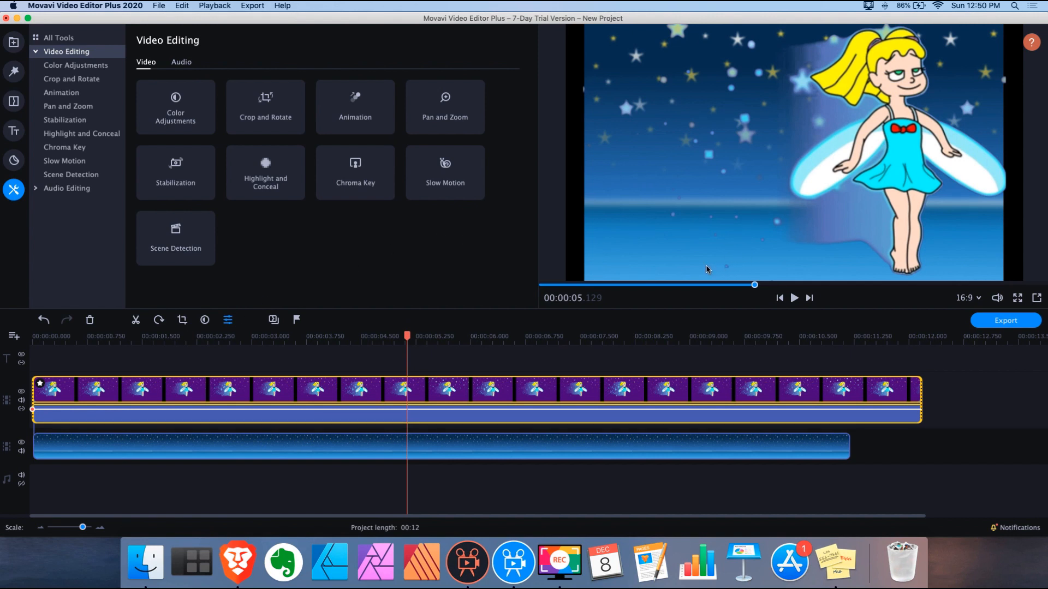
{"action": "double_click", "coordinate": [329, 390]}
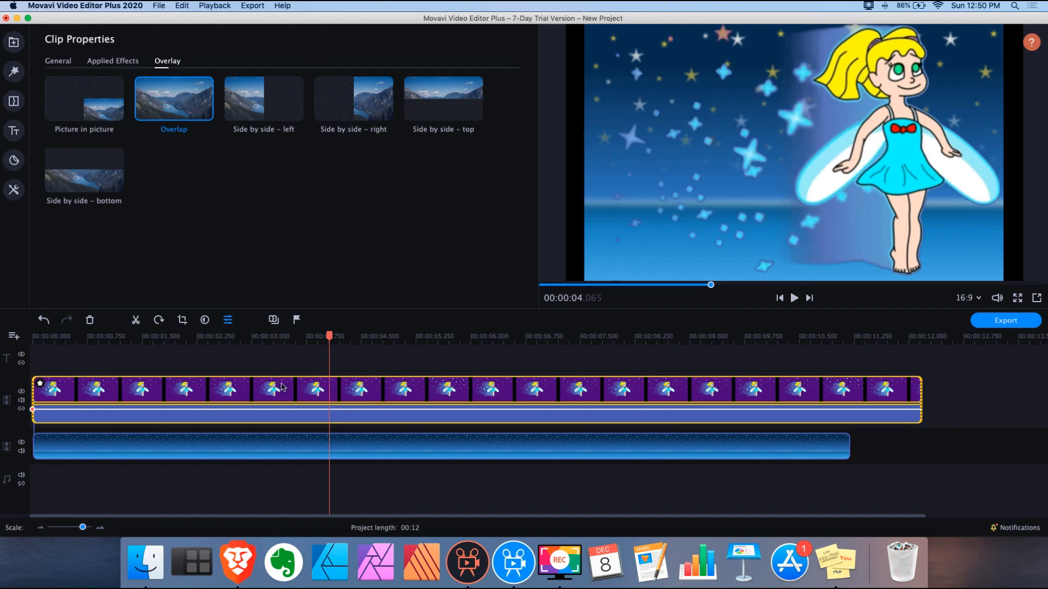
Switch the fairy overlay to Picture in picture, centre it over the stars, and play it
{"action": "left_click", "coordinate": [93, 108]}
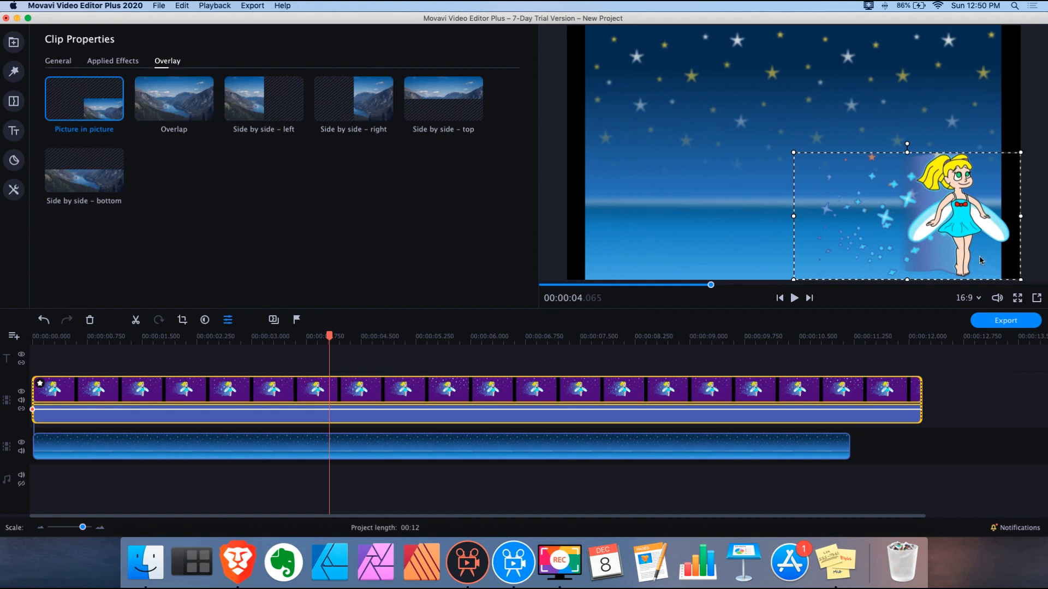
{"action": "left_click_drag", "start_coordinate": [956, 232], "coordinate": [802, 183]}
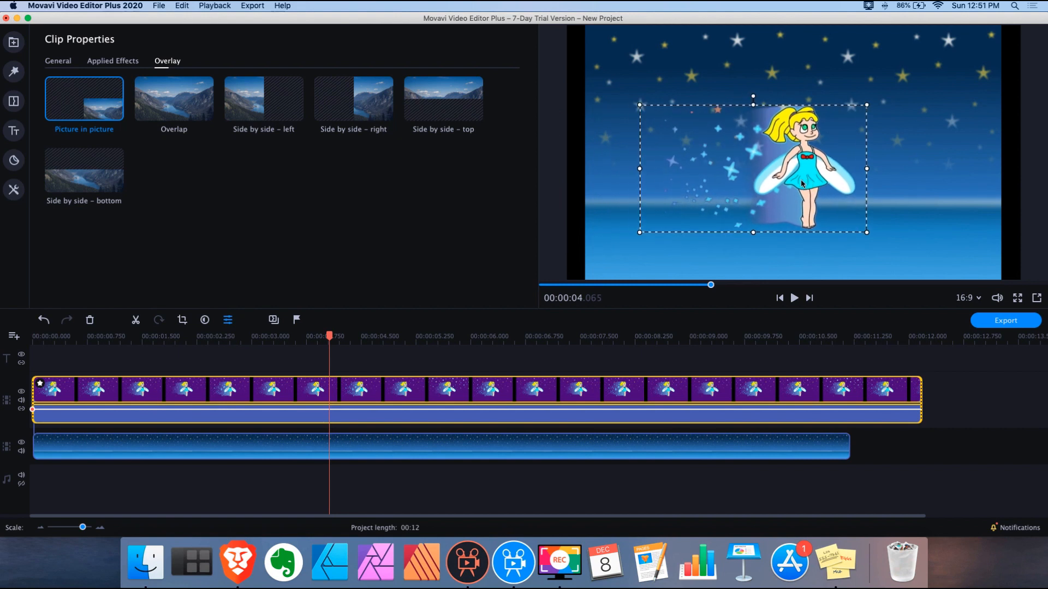
{"action": "left_click", "coordinate": [795, 298]}
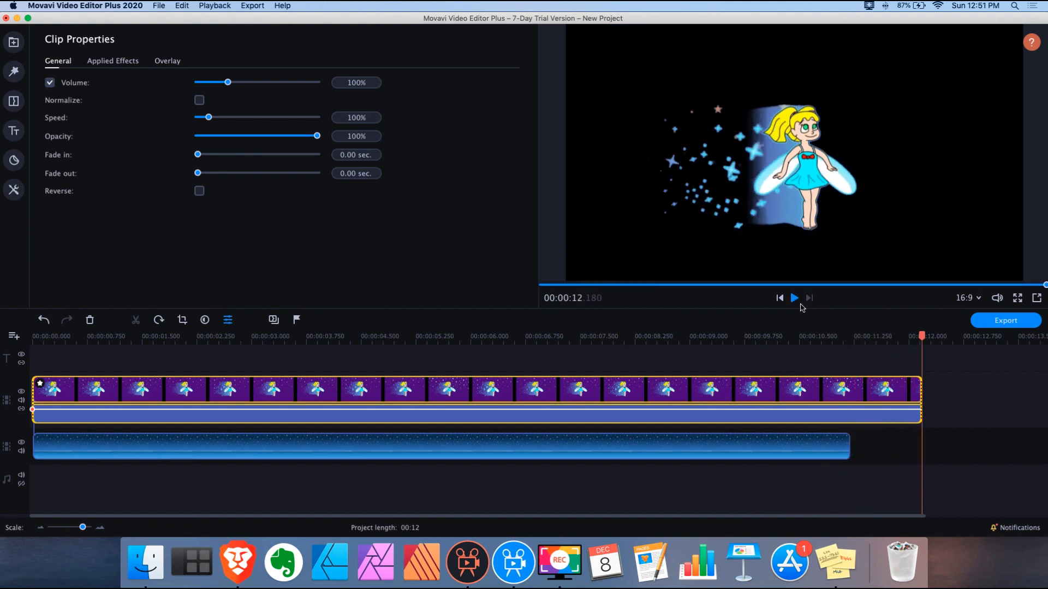
Move back to about 1.5 seconds and select the fairy overlay clip near its start
{"action": "left_click", "coordinate": [143, 339]}
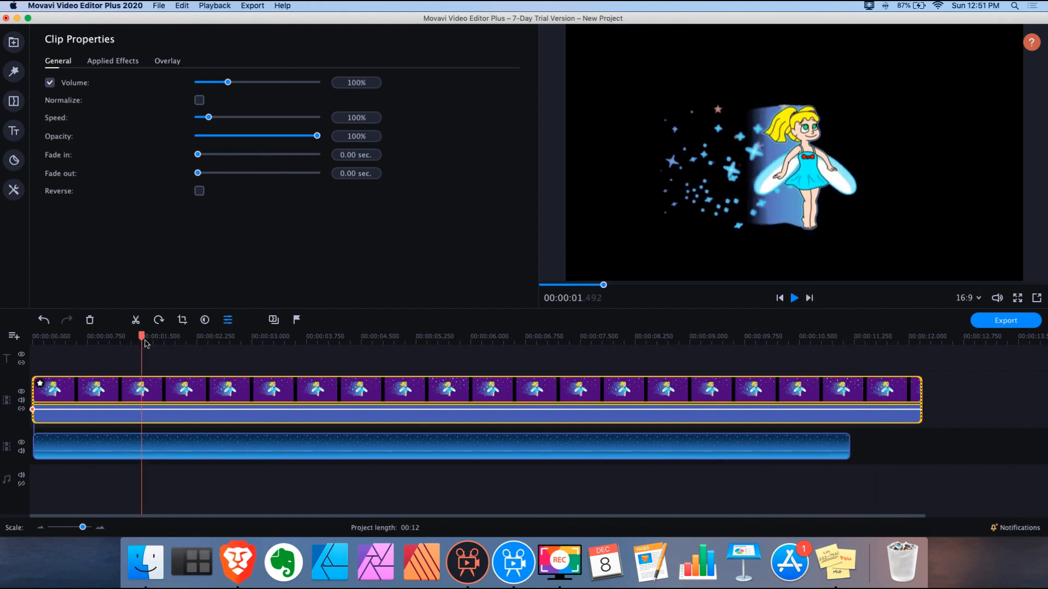
{"action": "left_click", "coordinate": [226, 320]}
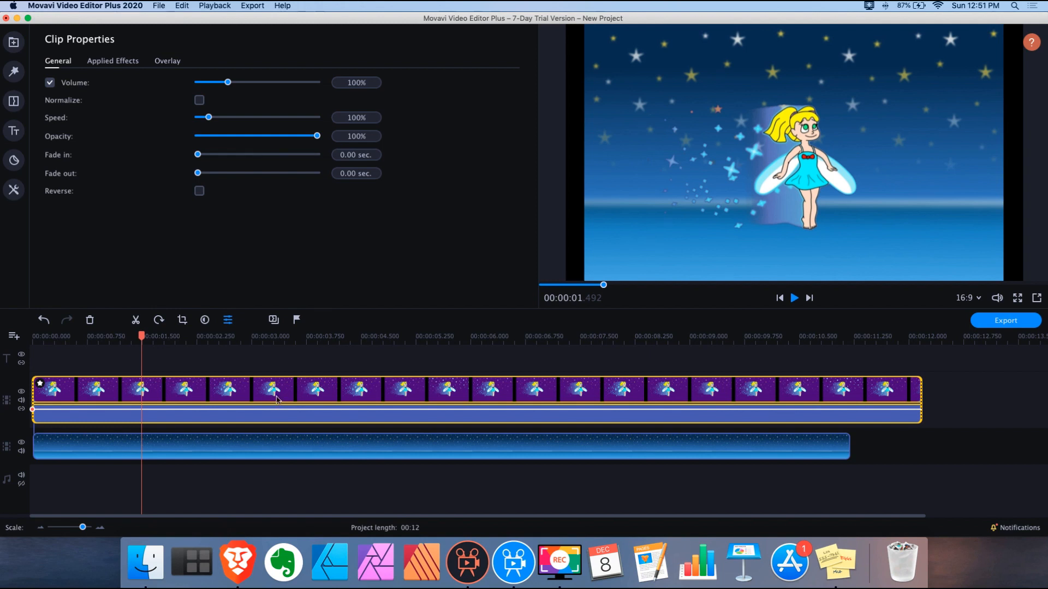
{"action": "left_click", "coordinate": [80, 391]}
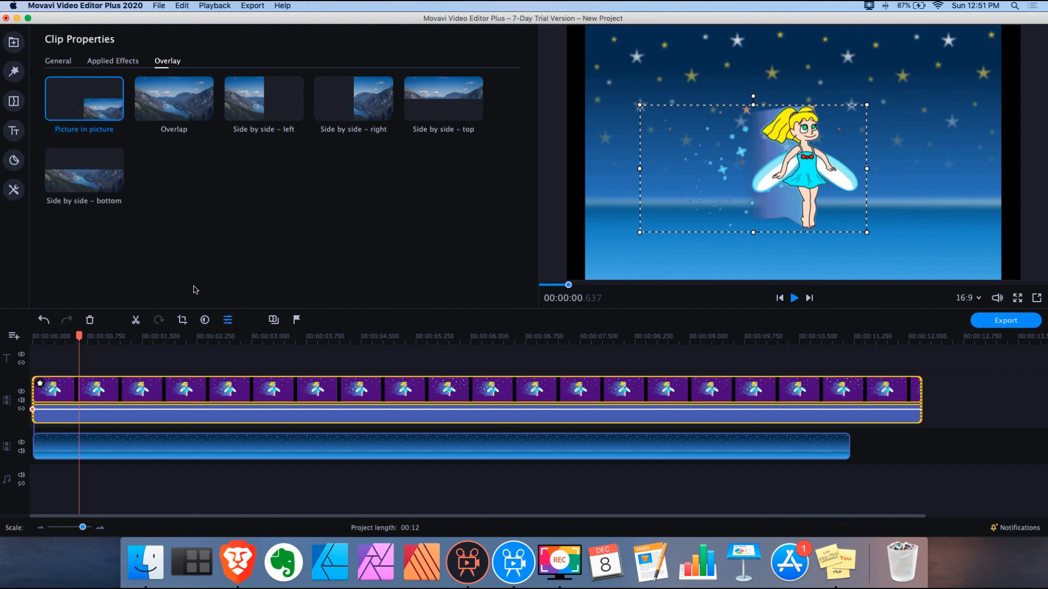
Browse the Easy preset animations under Tools > Animation, then move on to Advanced keyframe animation
{"action": "left_click", "coordinate": [14, 190]}
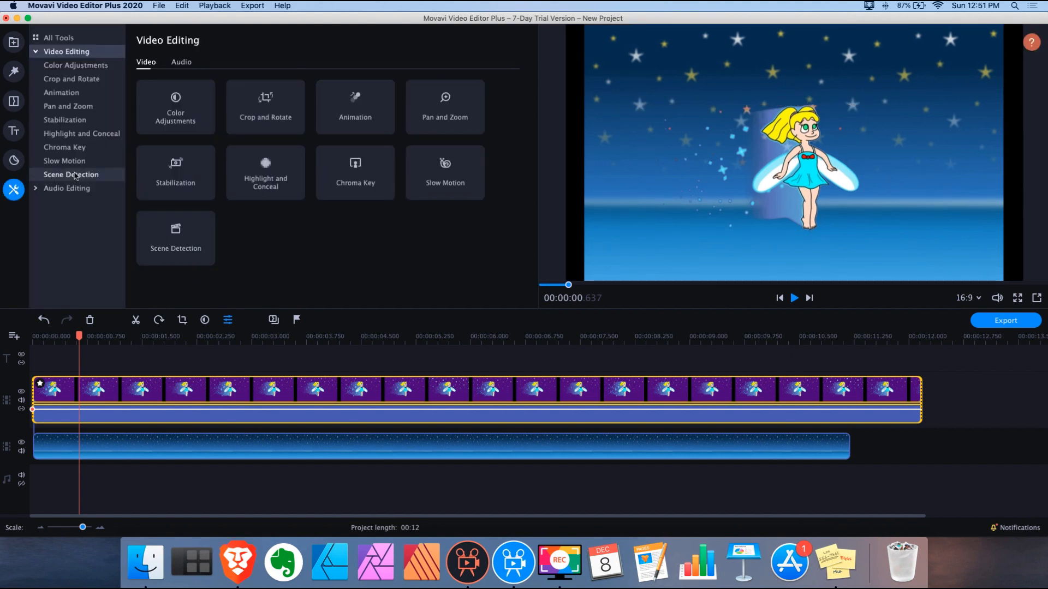
{"action": "left_click", "coordinate": [358, 110]}
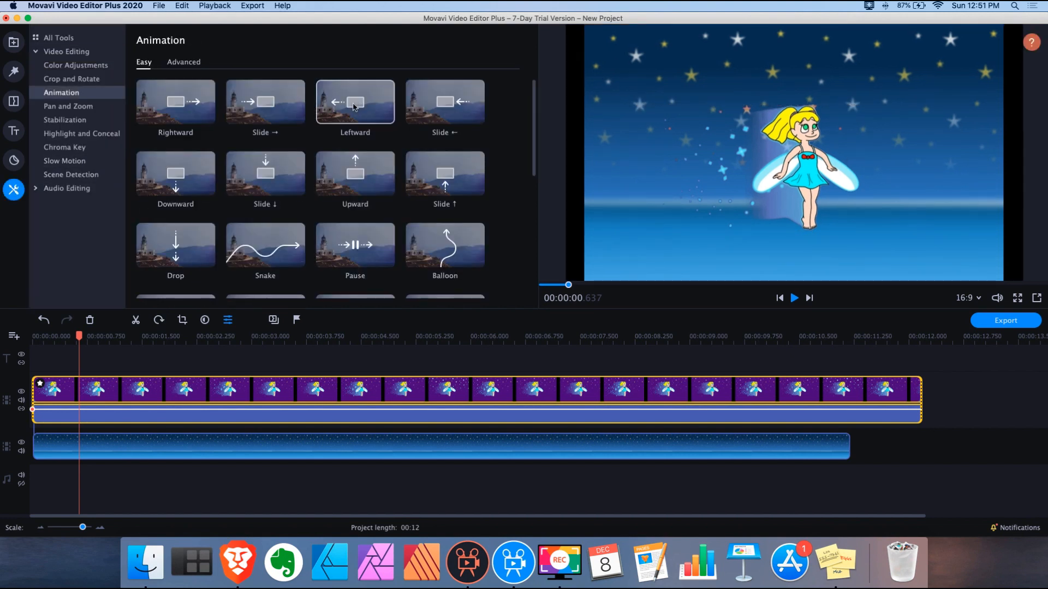
{"action": "scroll", "coordinate": [485, 162], "scroll_direction": "down", "scroll_amount": 2}
{"action": "scroll", "coordinate": [480, 164], "scroll_direction": "down", "scroll_amount": 2}
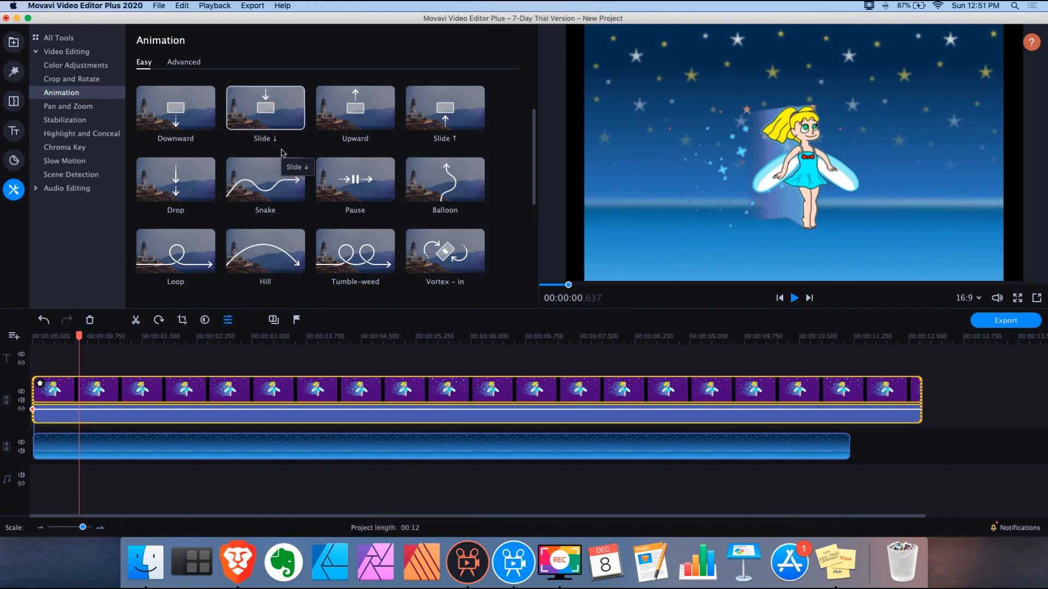
{"action": "scroll", "coordinate": [282, 157], "scroll_direction": "down", "scroll_amount": 2}
{"action": "scroll", "coordinate": [282, 157], "scroll_direction": "up", "scroll_amount": 2}
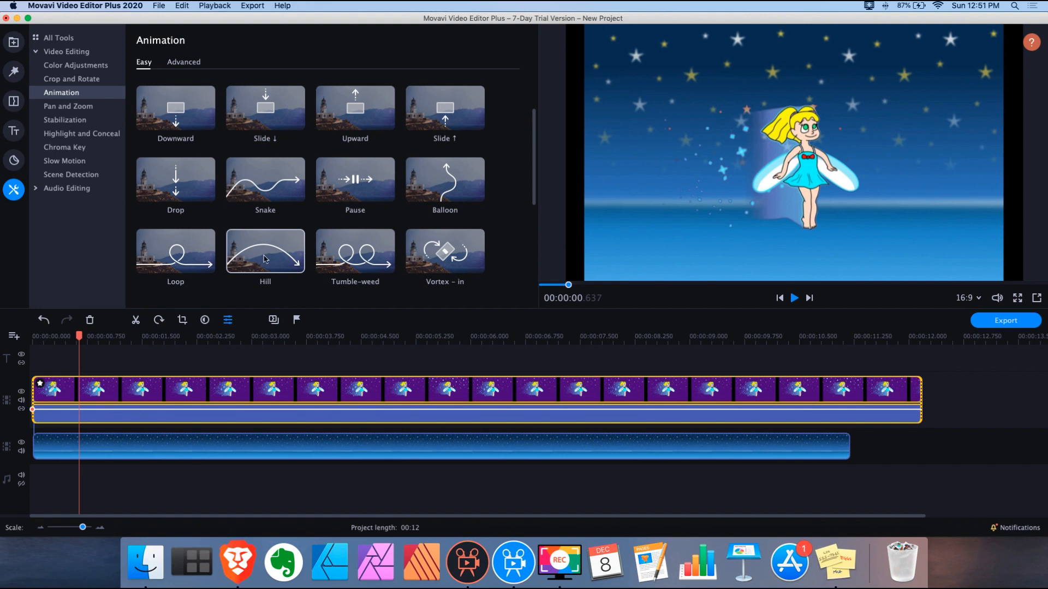
{"action": "scroll", "coordinate": [400, 188], "scroll_direction": "down", "scroll_amount": 5}
{"action": "scroll", "coordinate": [397, 189], "scroll_direction": "up", "scroll_amount": 6}
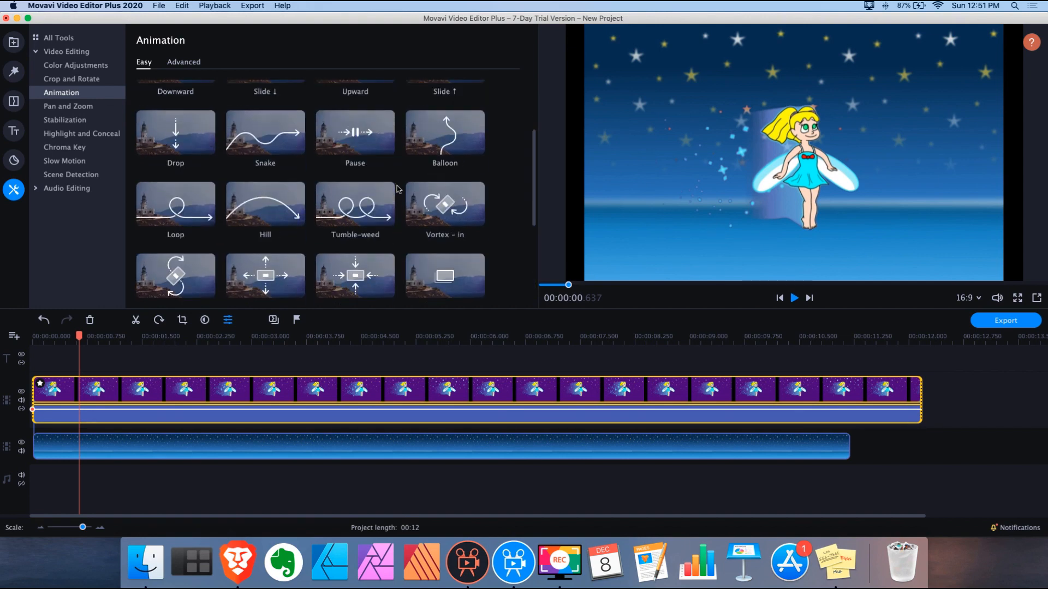
{"action": "left_click", "coordinate": [181, 63]}
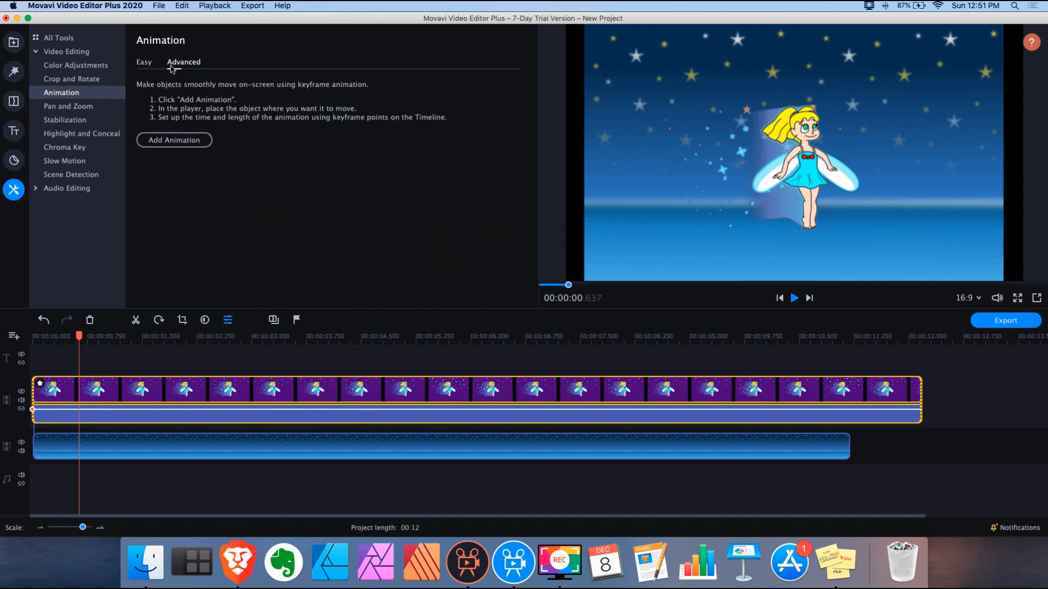
Add keyframes so the fairy starts beyond the left edge at clip start and reaches centre
{"action": "left_click", "coordinate": [174, 141]}
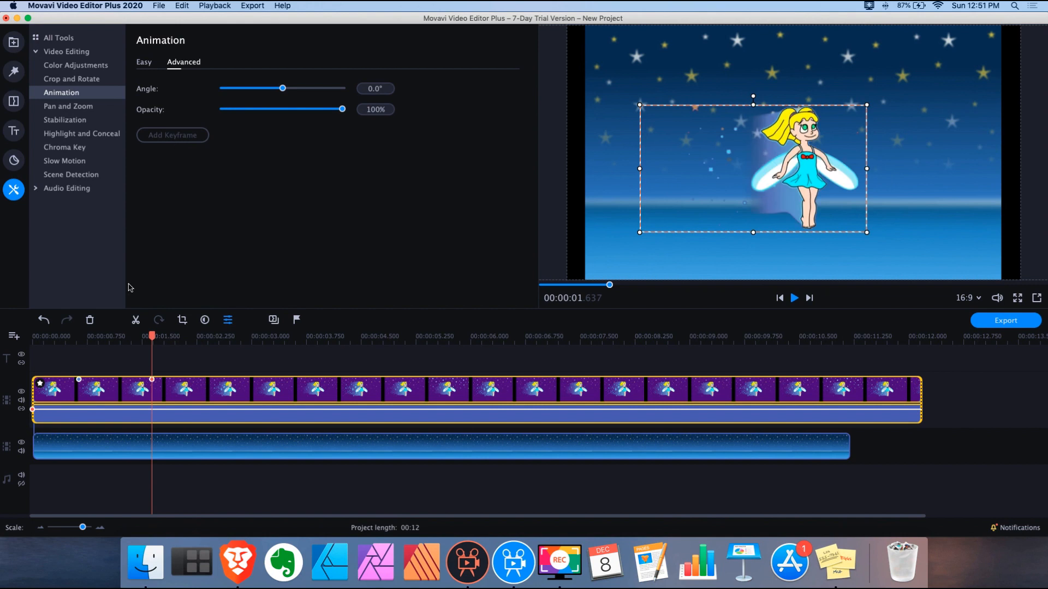
{"action": "left_click_drag", "start_coordinate": [79, 380], "coordinate": [33, 380]}
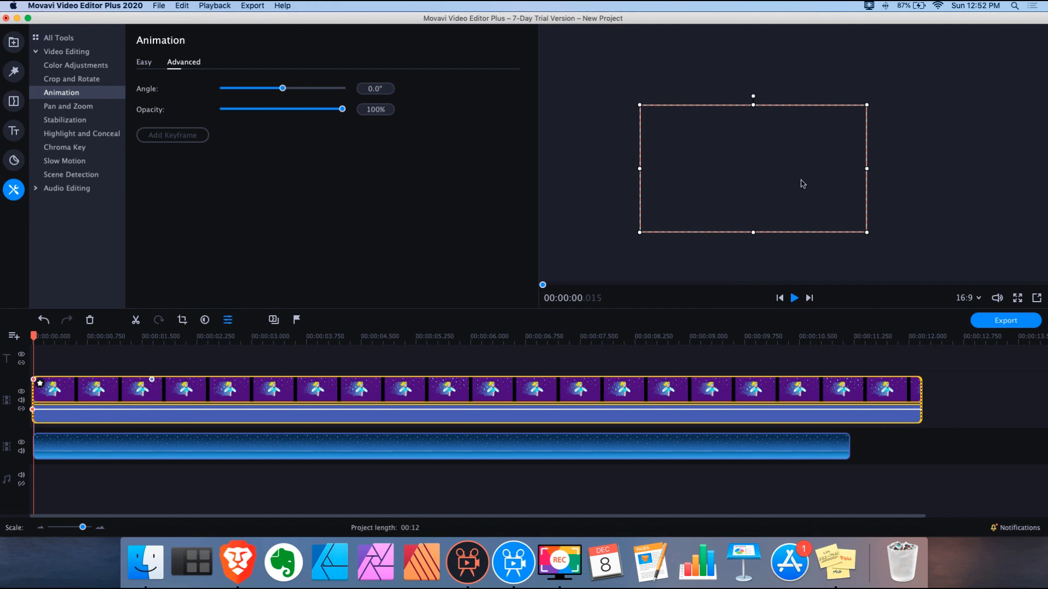
{"action": "left_click_drag", "start_coordinate": [807, 180], "coordinate": [604, 176]}
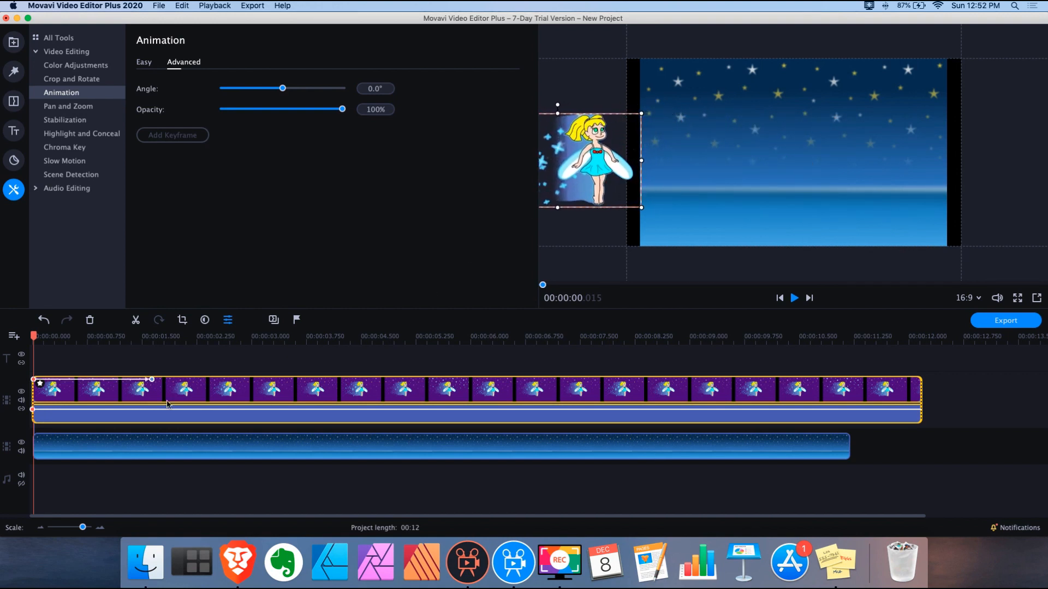
{"action": "left_click", "coordinate": [152, 380]}
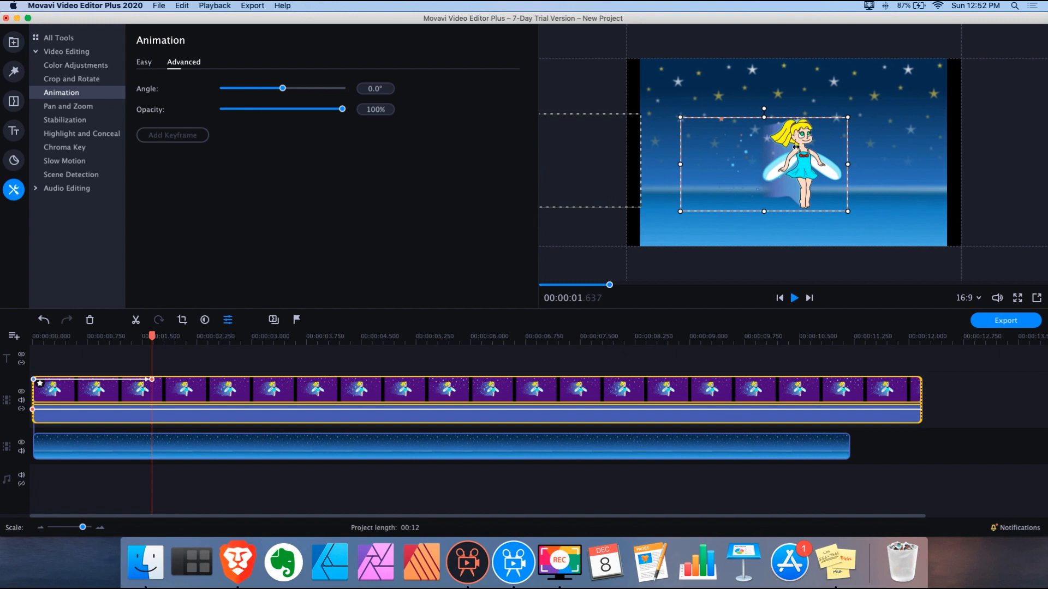
{"action": "left_click_drag", "start_coordinate": [800, 153], "coordinate": [814, 156]}
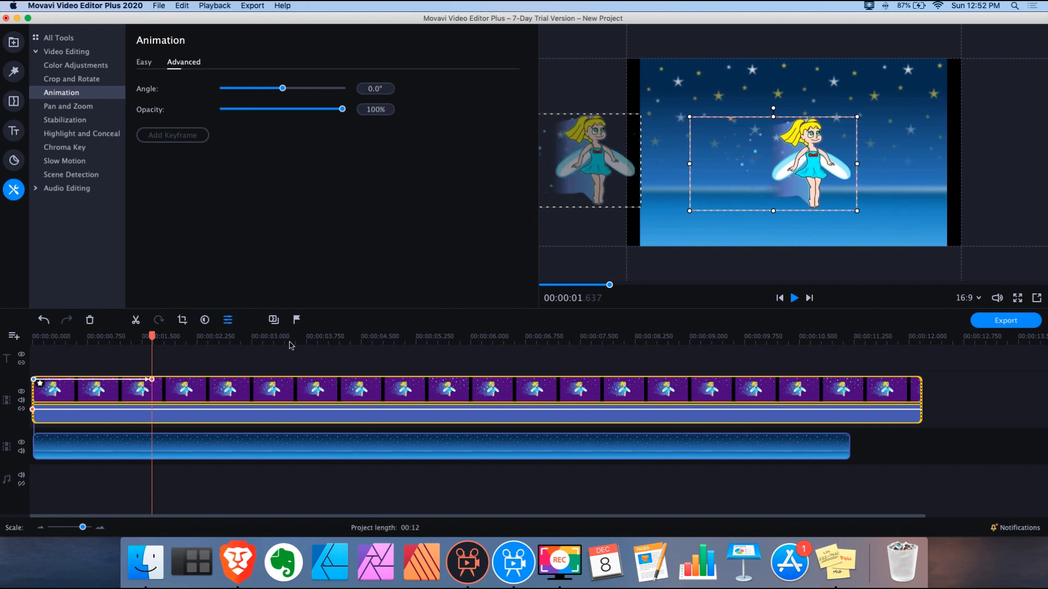
Rewind and play back the fly-in animation, pausing around seven seconds
{"action": "left_click_drag", "start_coordinate": [152, 335], "coordinate": [2, 330]}
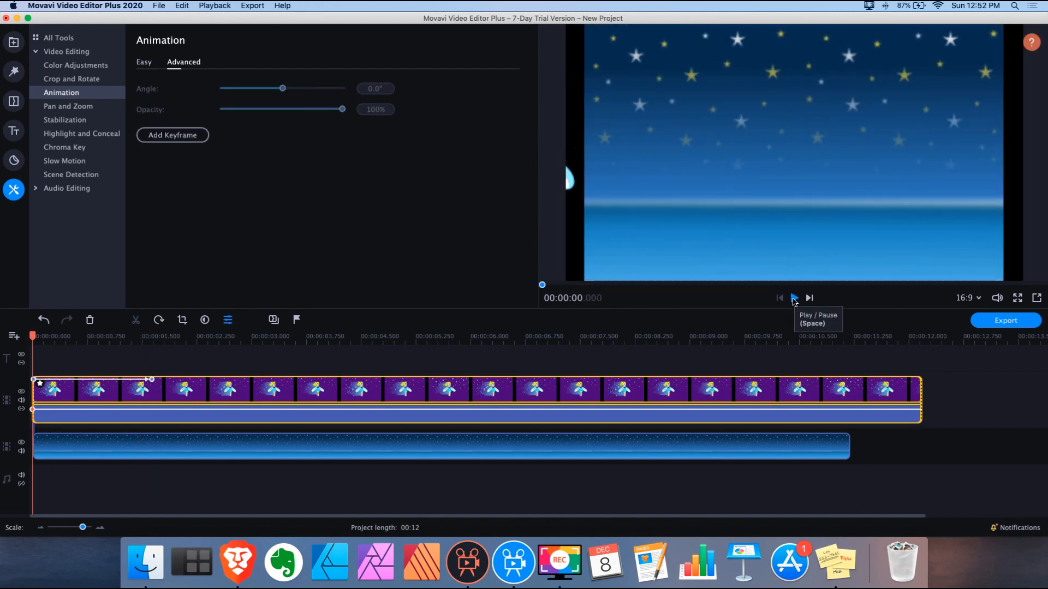
{"action": "left_click", "coordinate": [794, 299]}
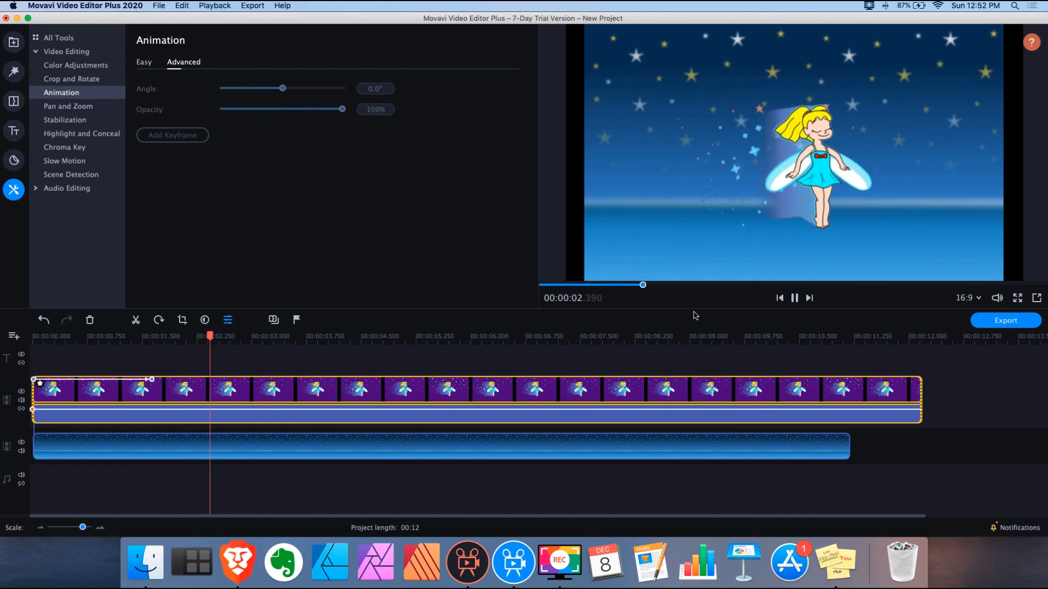
{"action": "left_click", "coordinate": [794, 298]}
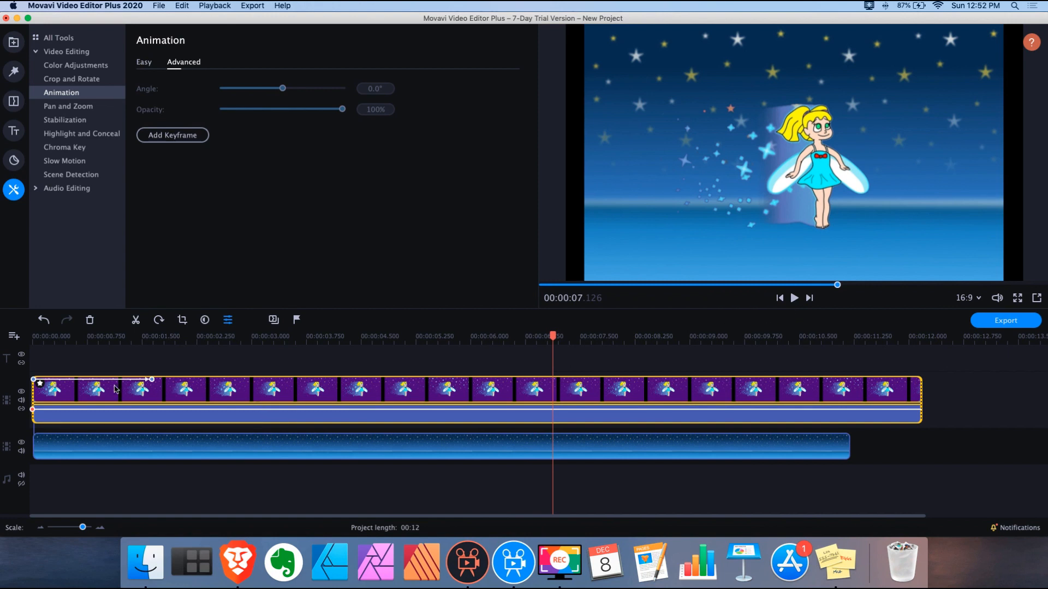
Remove all existing keyframes from the fairy clip
{"action": "right_click", "coordinate": [186, 389]}
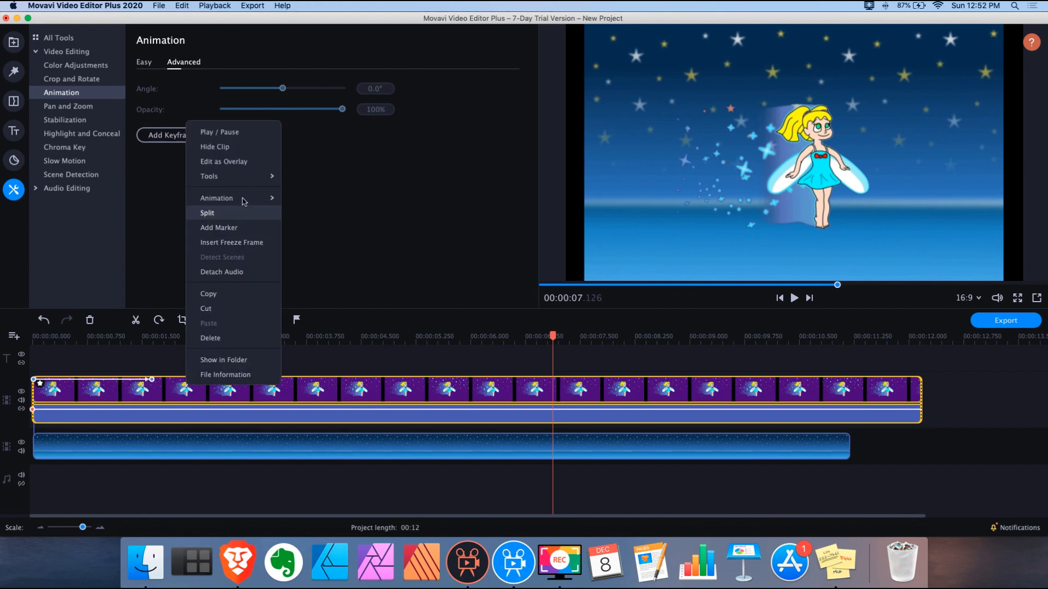
{"action": "mouse_move", "coordinate": [247, 199]}
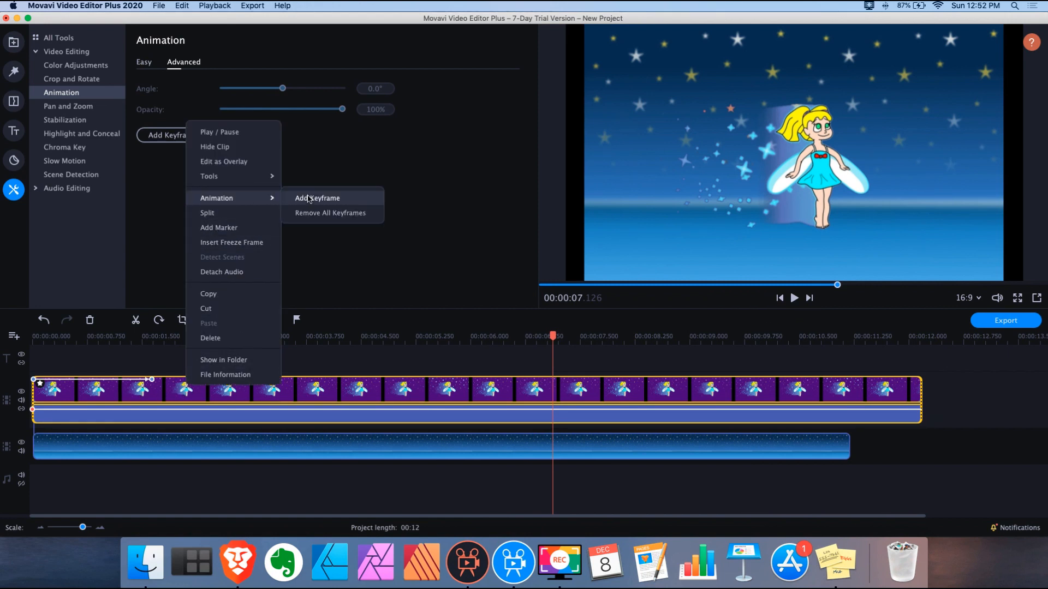
{"action": "left_click", "coordinate": [348, 214]}
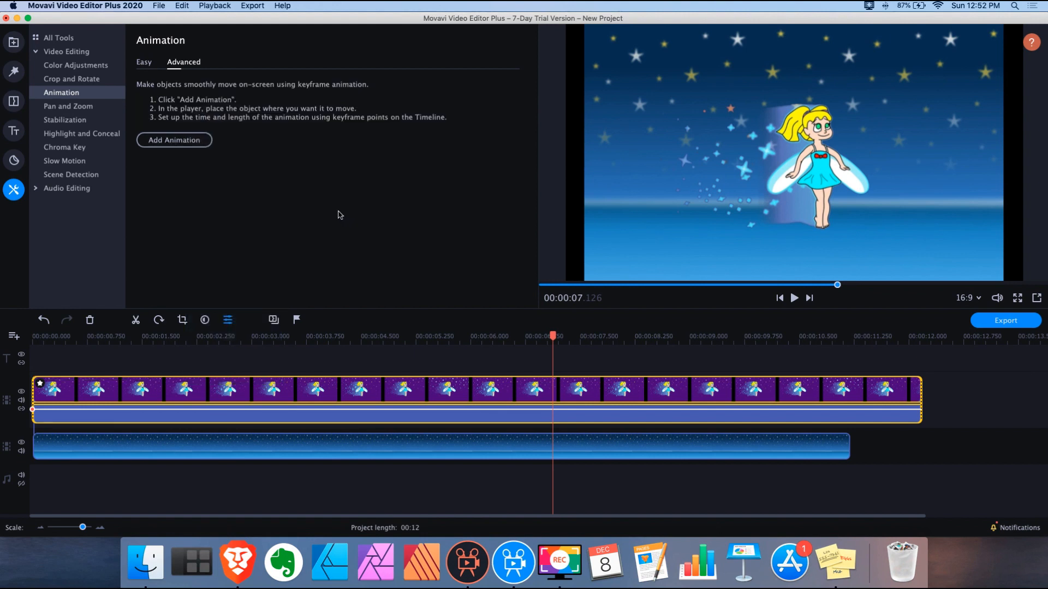
Apply the Easy Hill animation preset to the fairy clip
{"action": "left_click", "coordinate": [145, 63]}
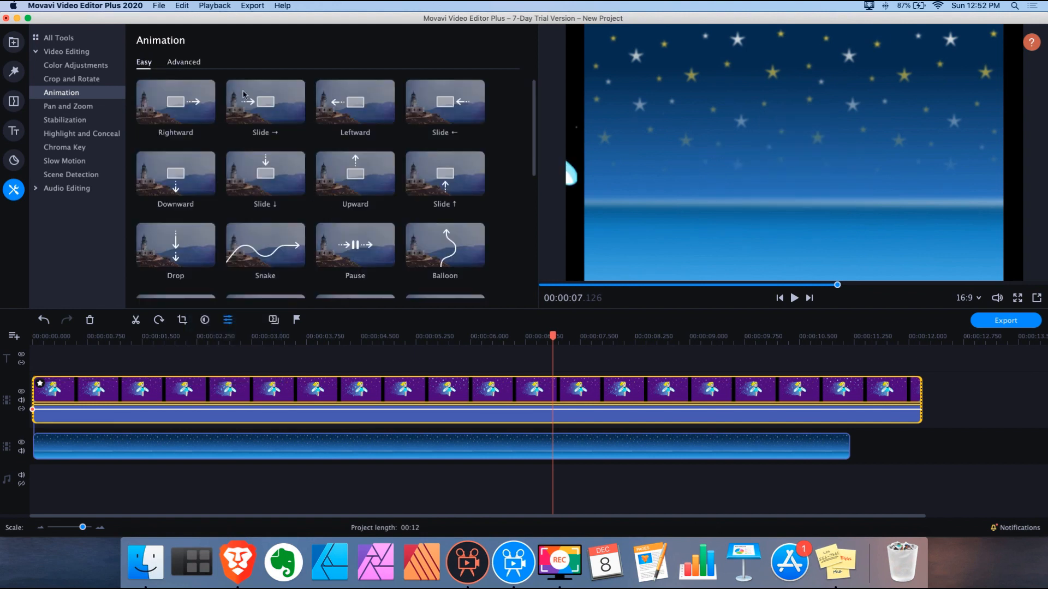
{"action": "scroll", "coordinate": [275, 188], "scroll_direction": "down", "scroll_amount": 3}
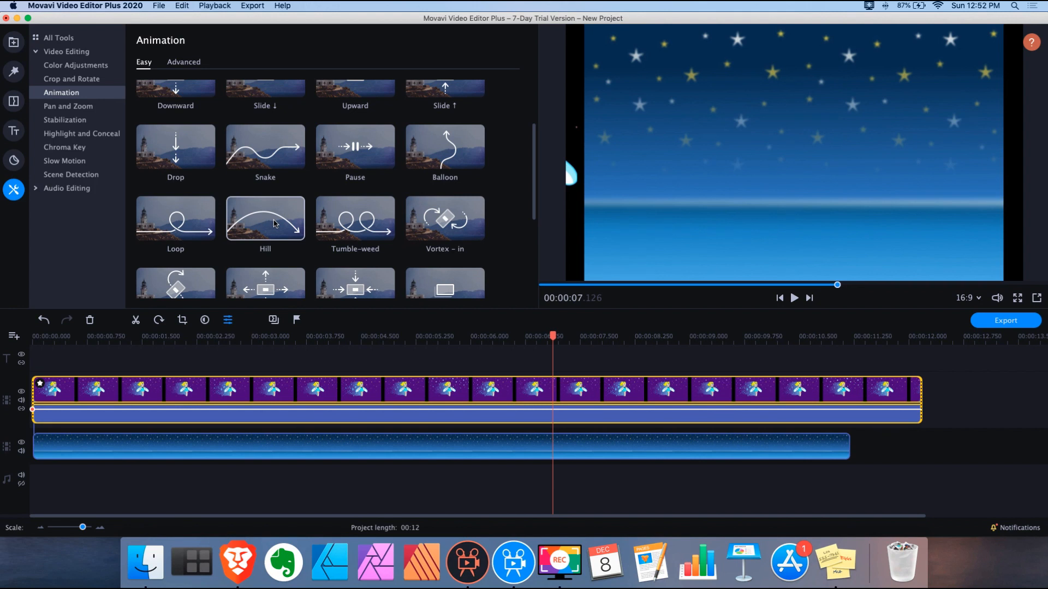
{"action": "left_click_drag", "start_coordinate": [274, 223], "coordinate": [33, 391]}
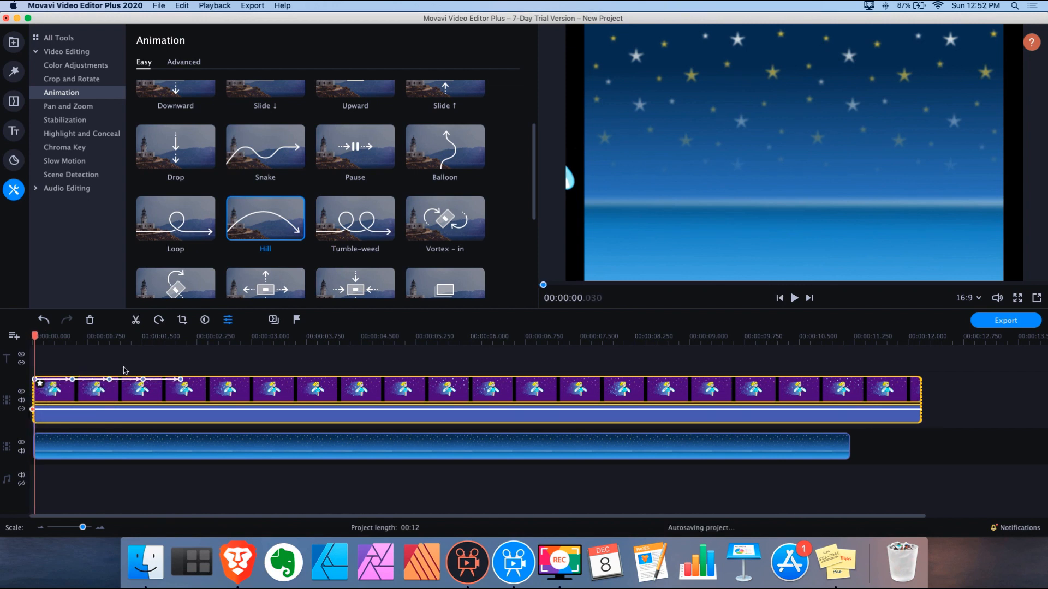
Spread the Hill keyframes later (about 1.7 s, 3.2 s onward) and rewind to 0
{"action": "left_click_drag", "start_coordinate": [180, 379], "coordinate": [502, 380]}
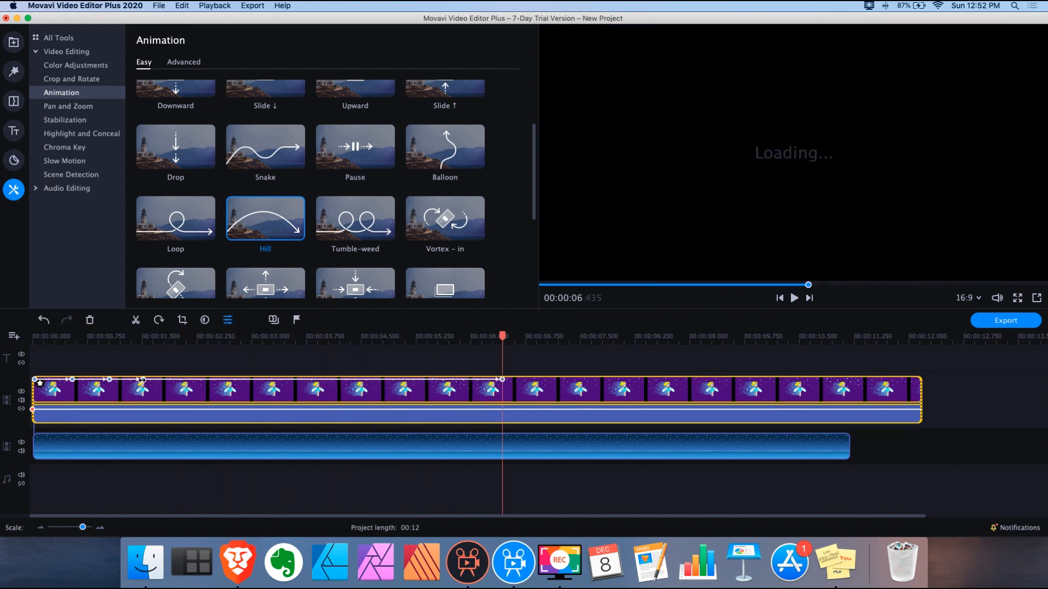
{"action": "left_click_drag", "start_coordinate": [143, 380], "coordinate": [380, 380]}
{"action": "left_click_drag", "start_coordinate": [109, 378], "coordinate": [266, 379]}
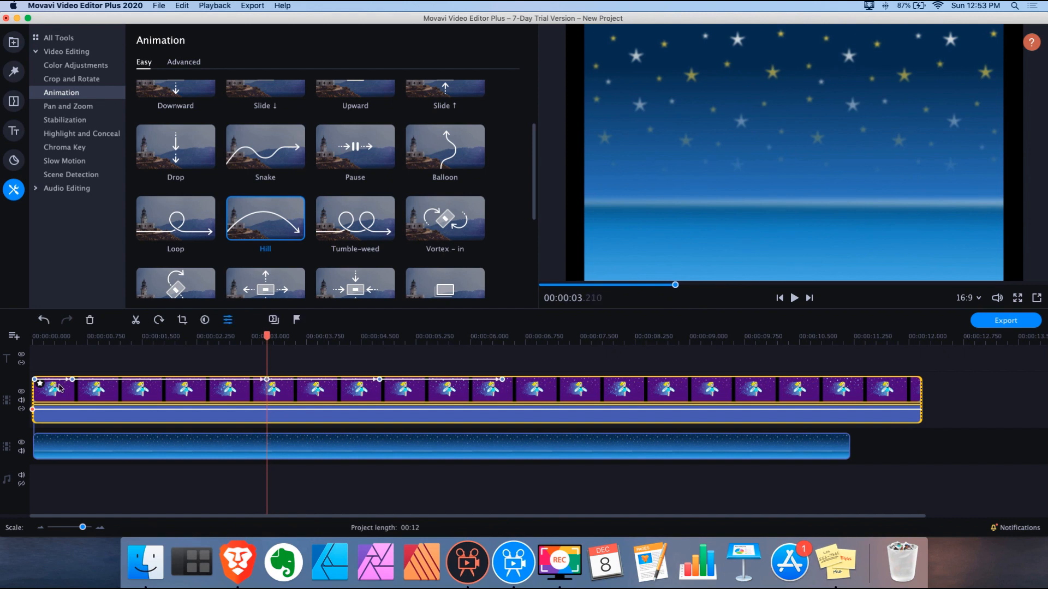
{"action": "left_click_drag", "start_coordinate": [71, 379], "coordinate": [146, 379]}
{"action": "left_click_drag", "start_coordinate": [43, 335], "coordinate": [4, 335]}
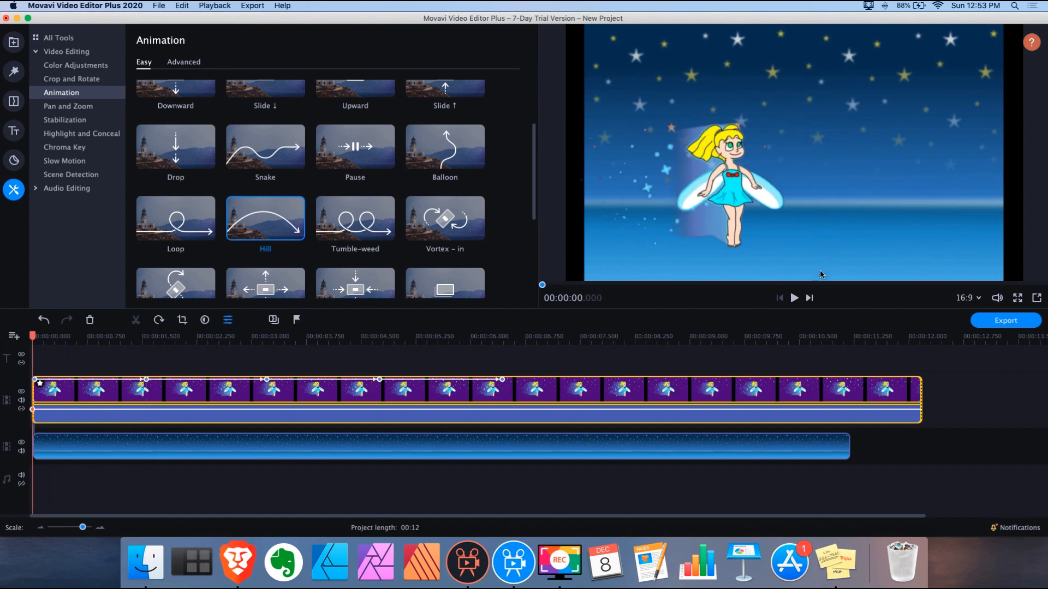
Preview the Hill animation, then scrub between about 3.6 and 5 seconds
{"action": "left_click", "coordinate": [794, 299]}
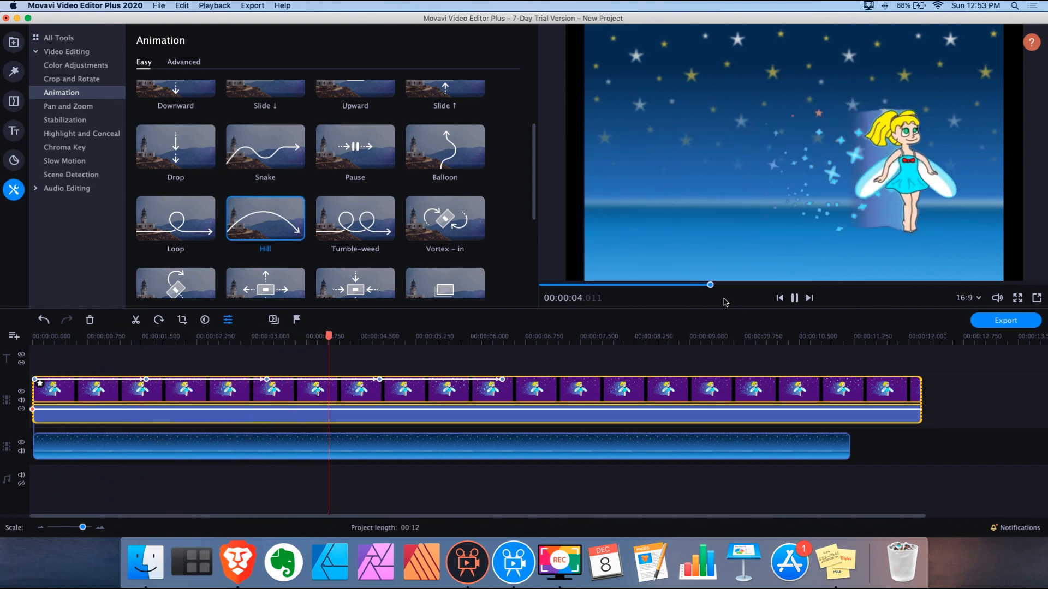
{"action": "left_click", "coordinate": [795, 298]}
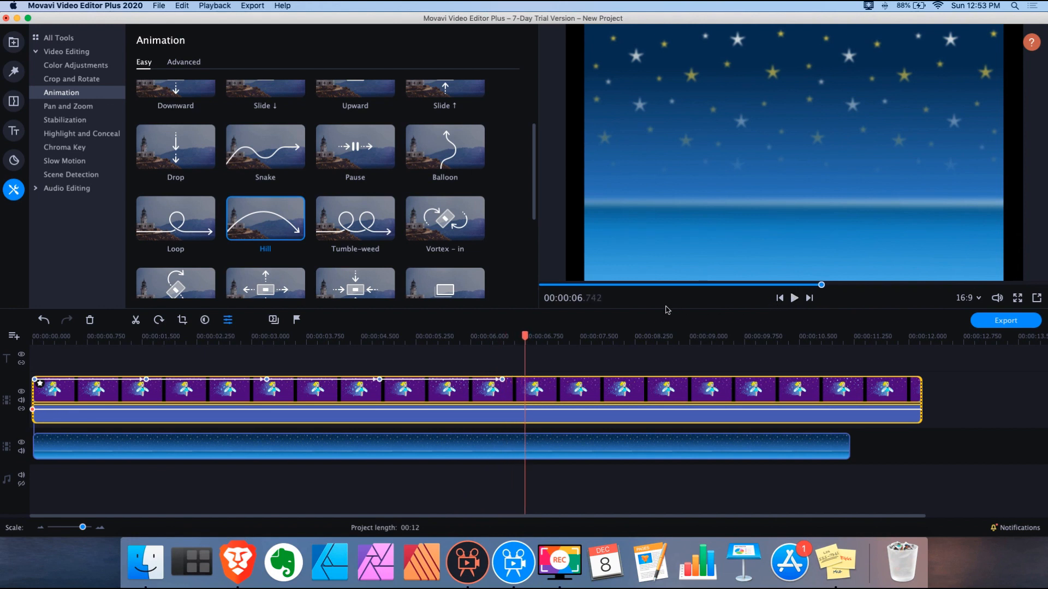
{"action": "scroll", "coordinate": [439, 169], "scroll_direction": "down", "scroll_amount": 3}
{"action": "scroll", "coordinate": [439, 169], "scroll_direction": "up", "scroll_amount": 5}
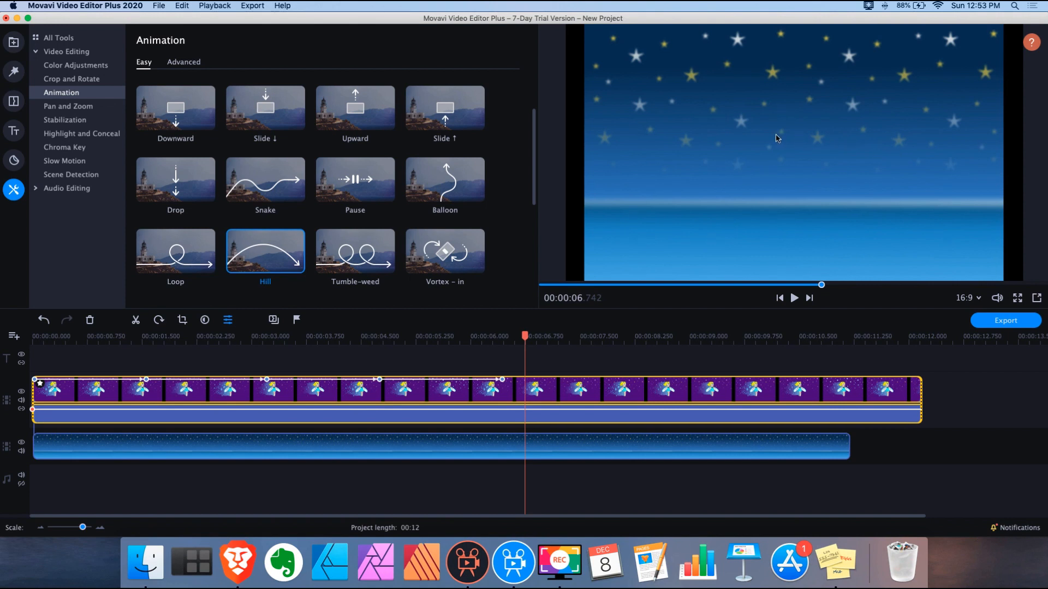
{"action": "scroll", "coordinate": [521, 200], "scroll_direction": "up", "scroll_amount": 2}
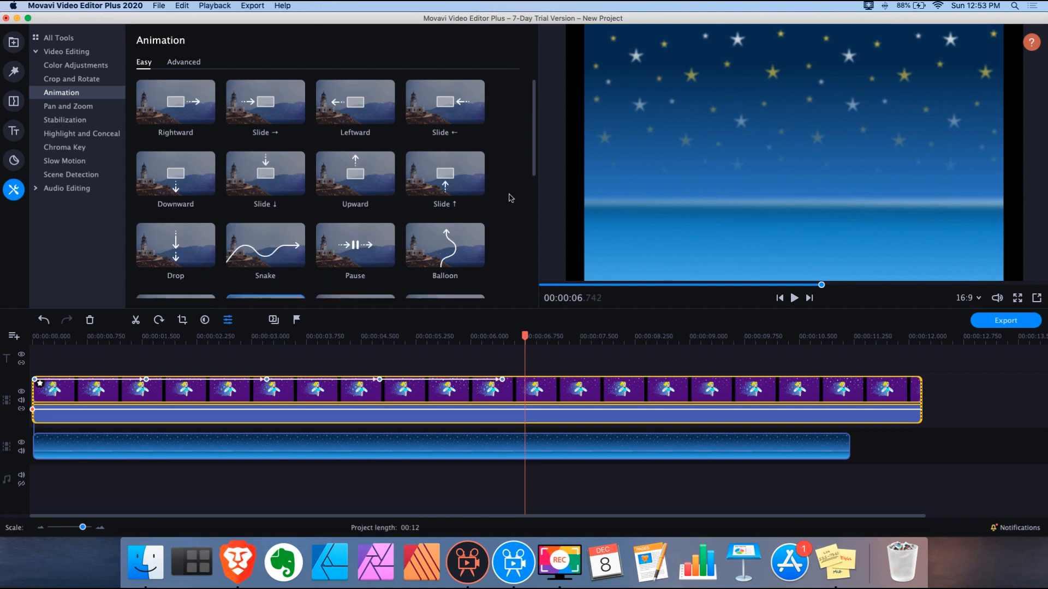
{"action": "left_click", "coordinate": [400, 338]}
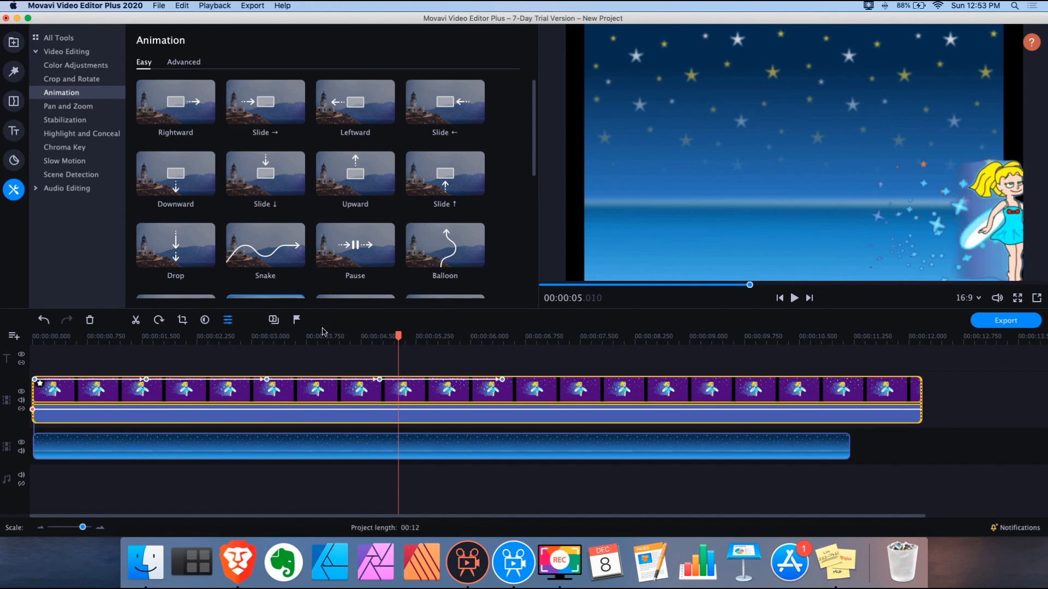
{"action": "left_click", "coordinate": [296, 338]}
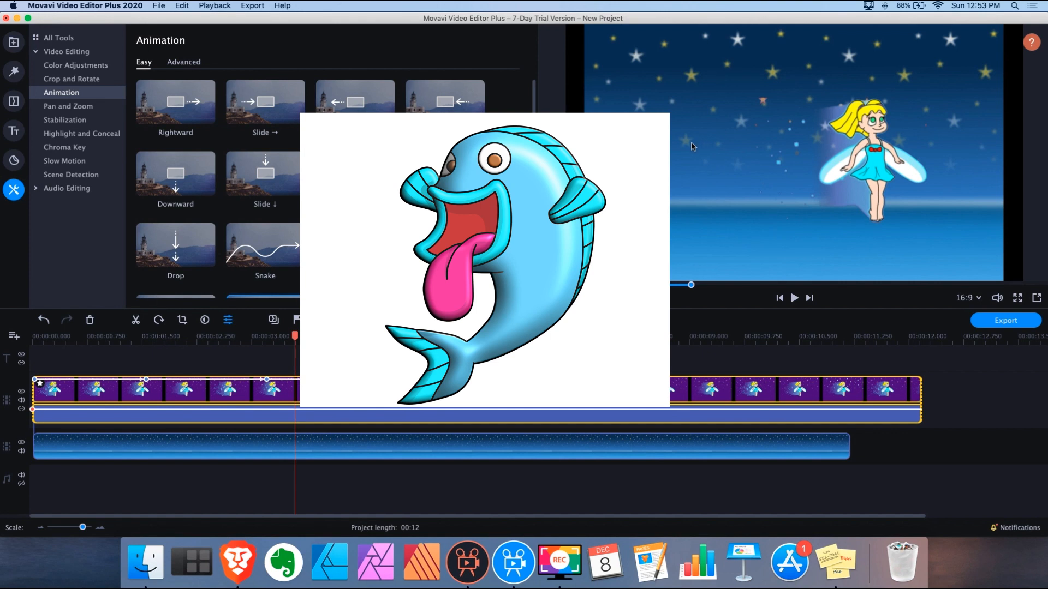
{"action": "left_click", "coordinate": [399, 337]}
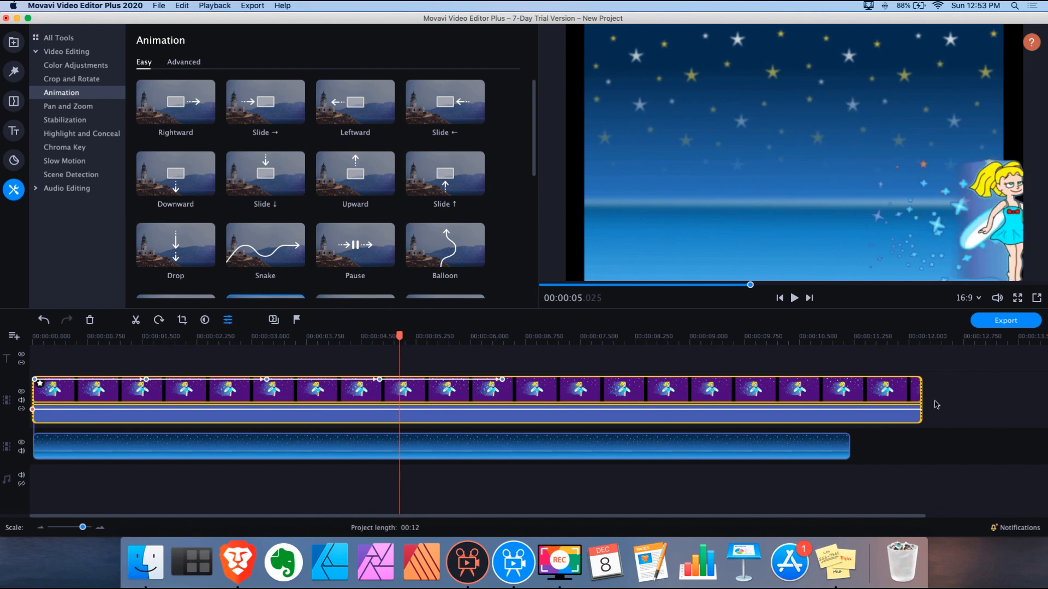
Select both clips on the timeline and delete them, leaving an empty project
{"action": "left_click", "coordinate": [881, 394]}
{"action": "left_click_drag", "start_coordinate": [922, 478], "coordinate": [755, 387]}
{"action": "key", "text": "Delete"}
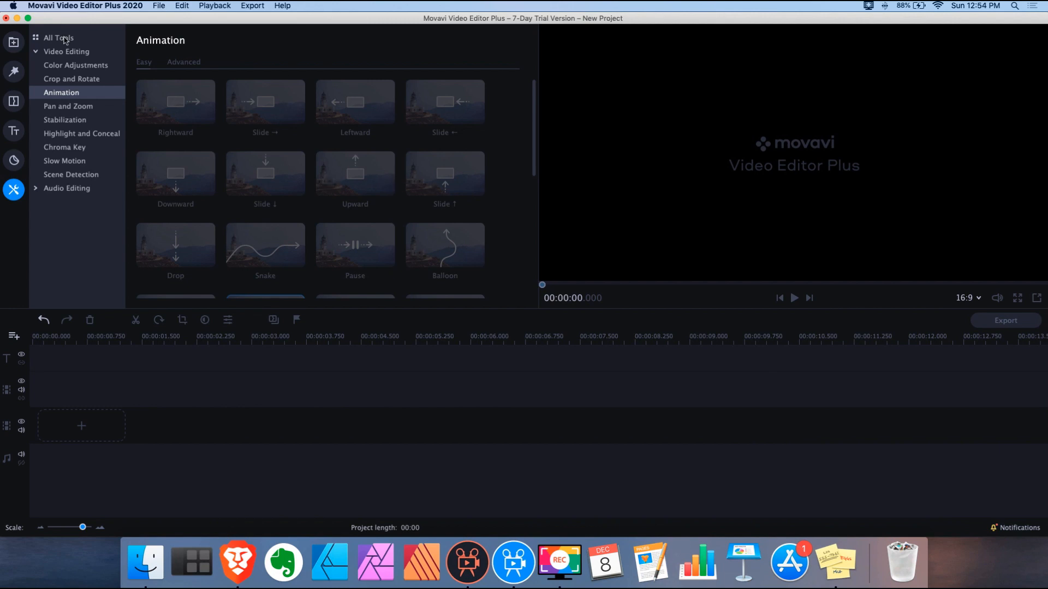
Return to All Tools and the Import page, lower the volume, and scrub to about 3:44
{"action": "left_click", "coordinate": [64, 38]}
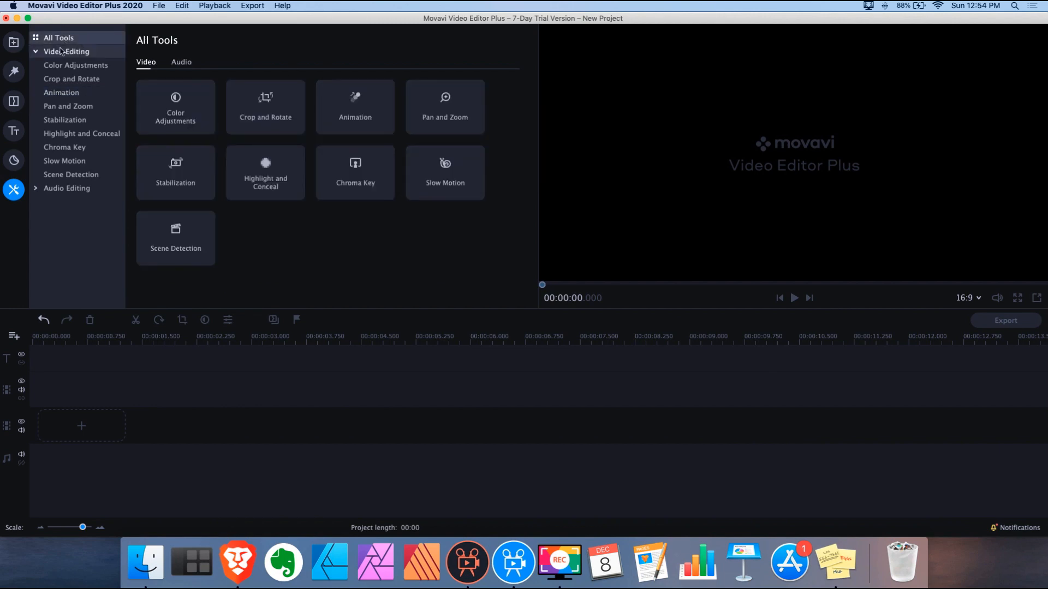
{"action": "left_click", "coordinate": [12, 43]}
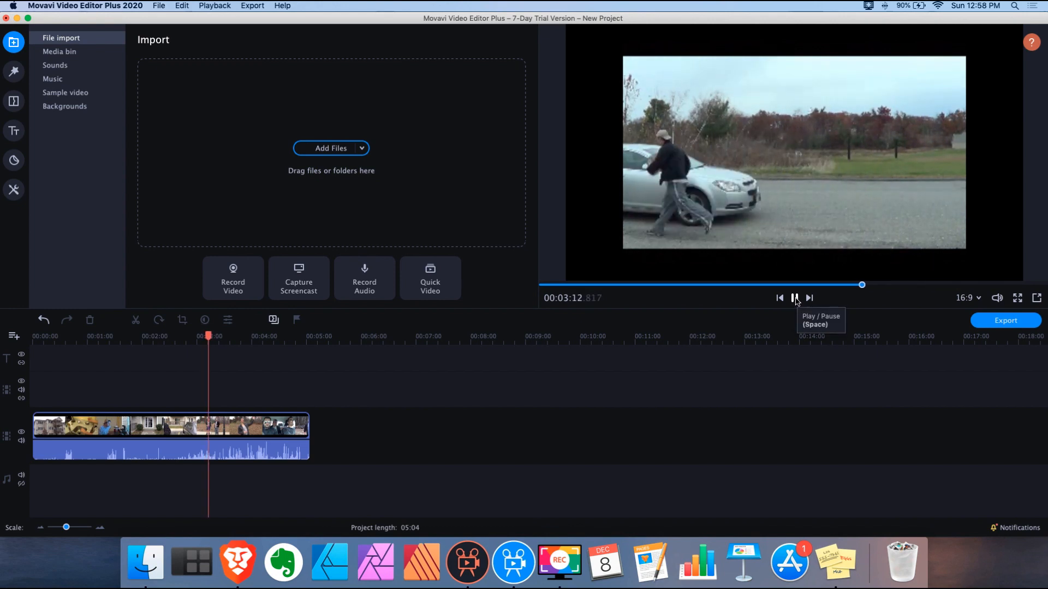
{"action": "key", "text": "XF86AudioLowerVolume"}
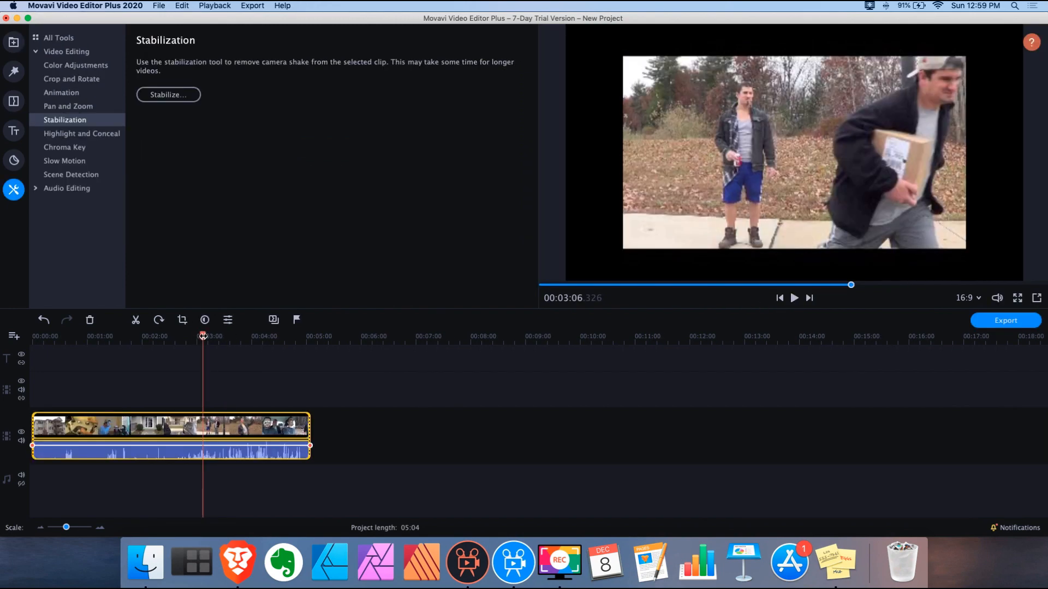
{"action": "left_click_drag", "start_coordinate": [202, 336], "coordinate": [236, 336]}
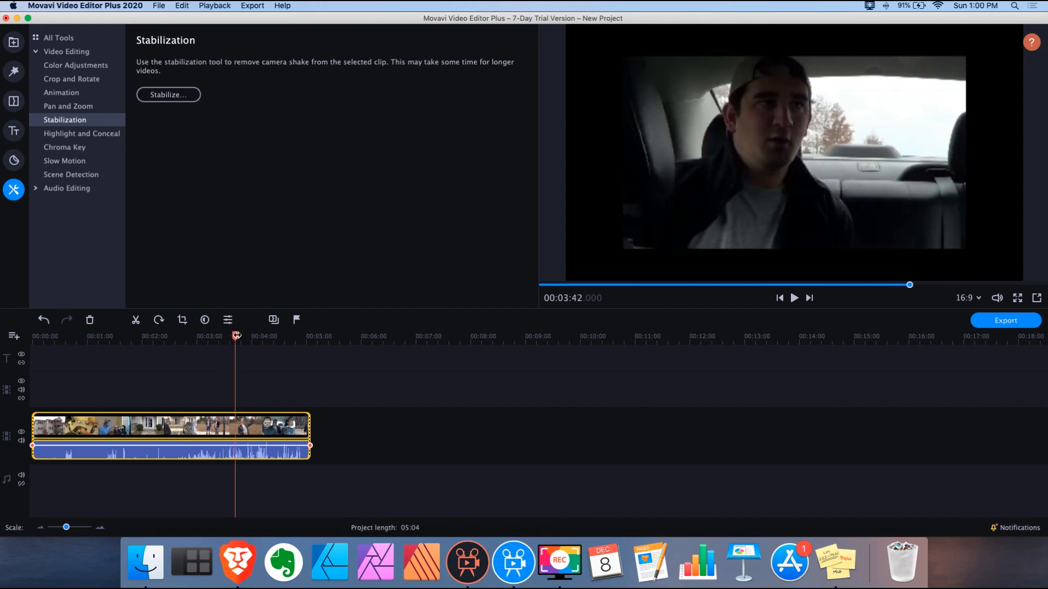
Play to find the shaky part and split the driving video at 03:40.8
{"action": "left_click", "coordinate": [794, 299]}
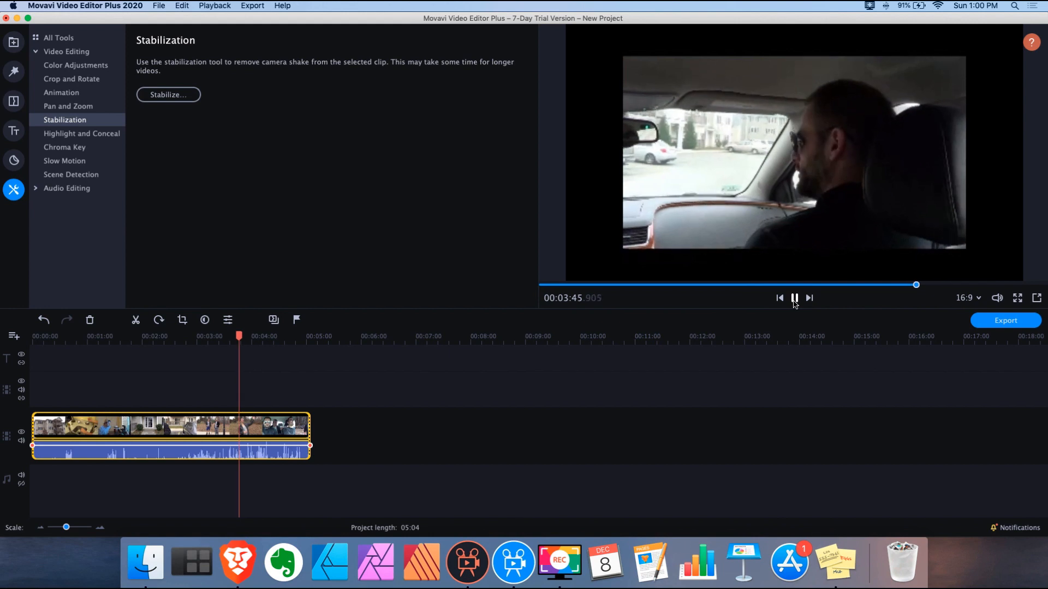
{"action": "left_click", "coordinate": [795, 300]}
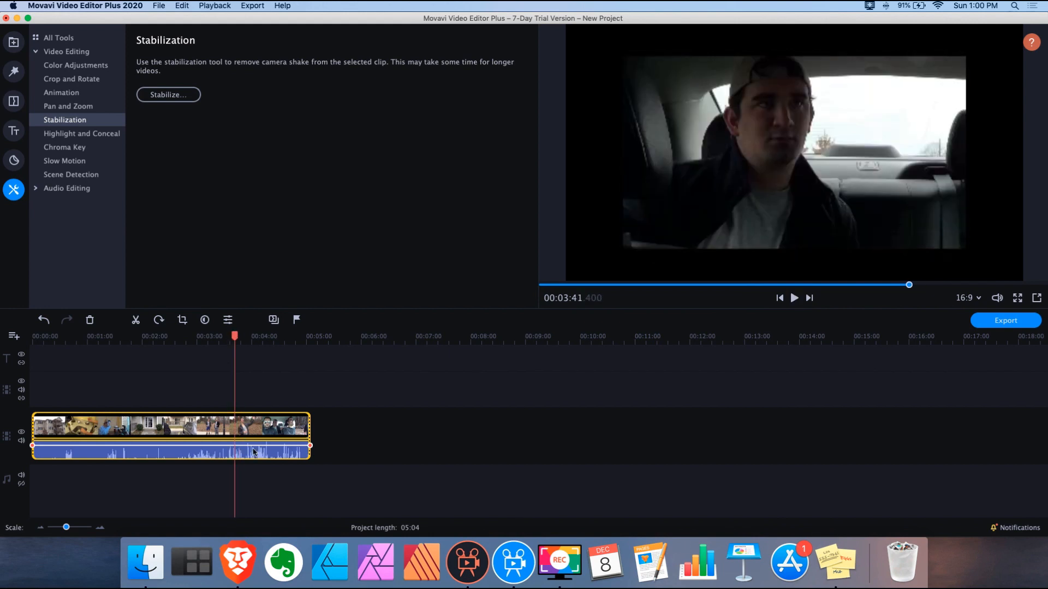
{"action": "left_click", "coordinate": [234, 426]}
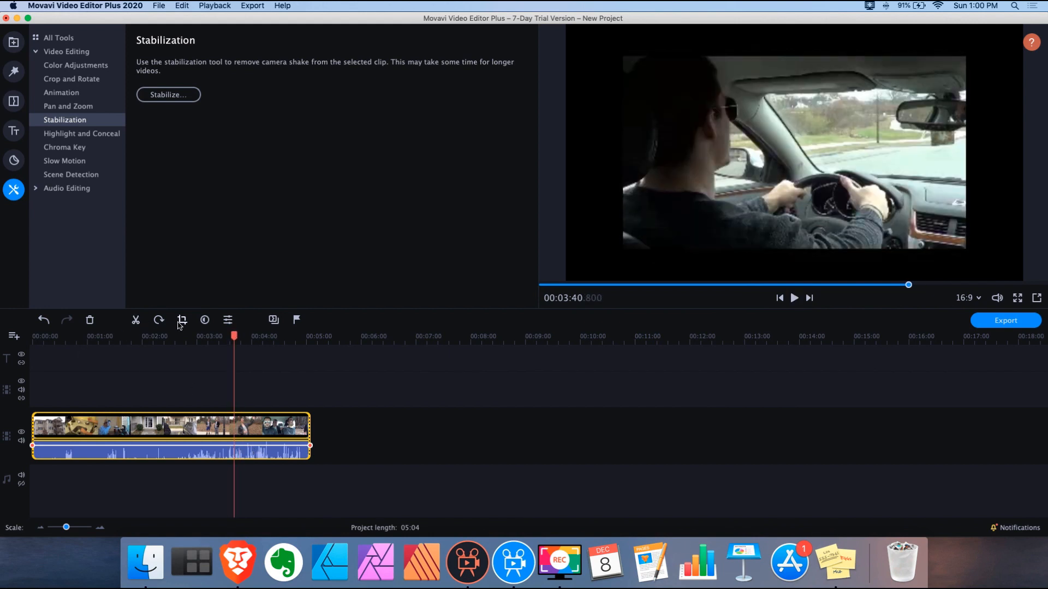
{"action": "left_click", "coordinate": [136, 321]}
Split again at 03:54.45 and select the short middle clip
{"action": "left_click_drag", "start_coordinate": [235, 335], "coordinate": [254, 336]}
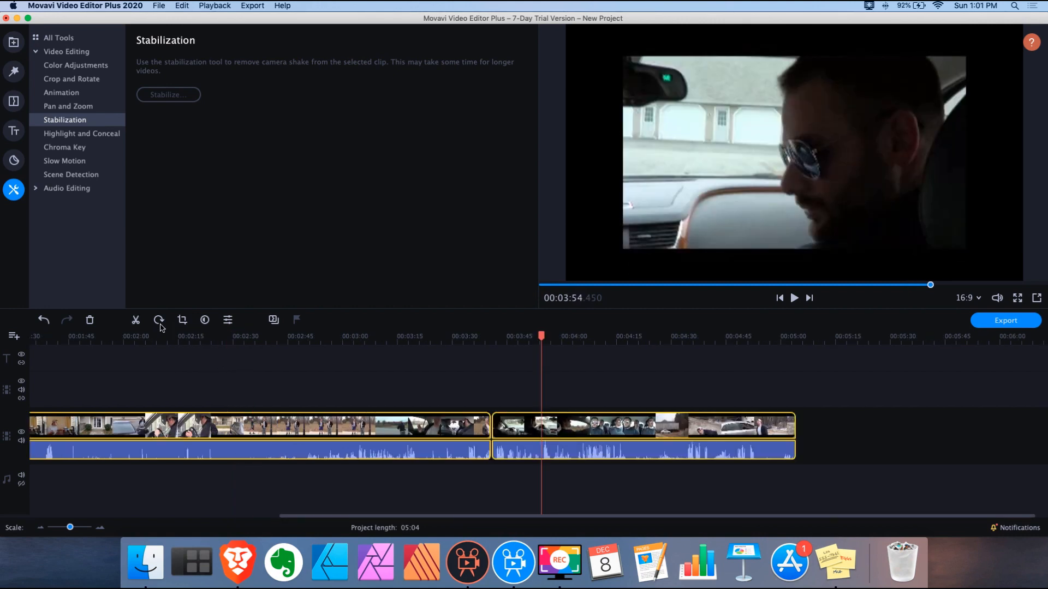
{"action": "left_click", "coordinate": [136, 320]}
{"action": "left_click", "coordinate": [508, 384]}
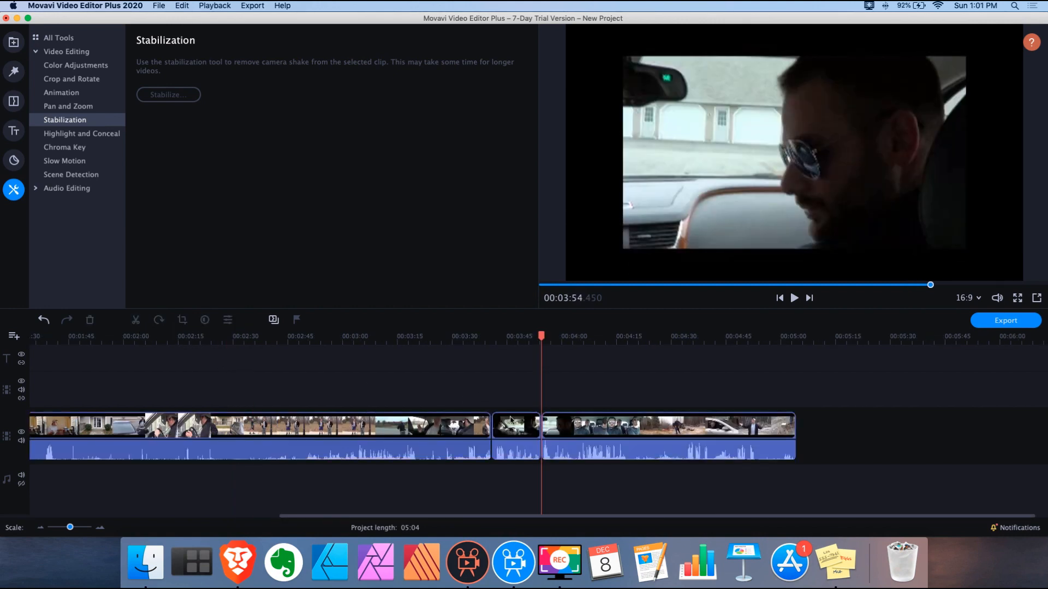
{"action": "left_click", "coordinate": [518, 425]}
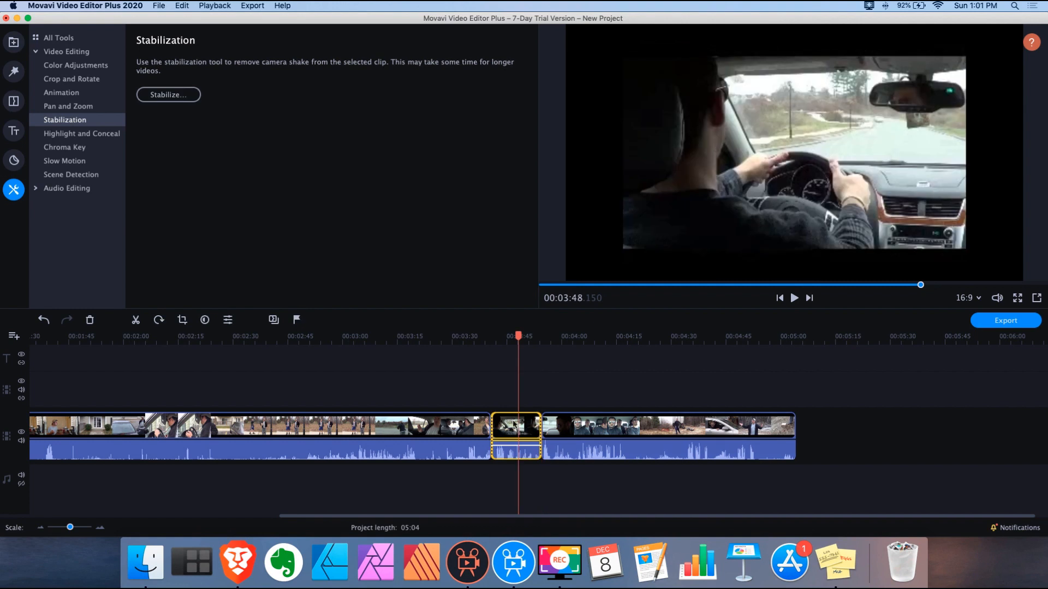
Open Video Stabilization for the middle clip and raise shaking strength to 10
{"action": "left_click", "coordinate": [197, 95]}
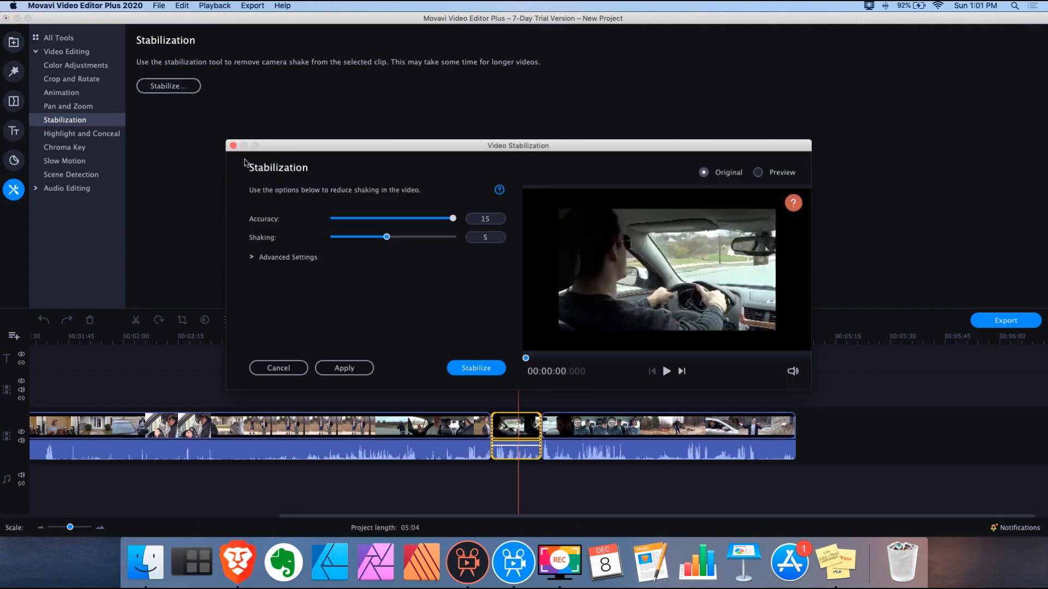
{"action": "left_click_drag", "start_coordinate": [431, 152], "coordinate": [378, 117]}
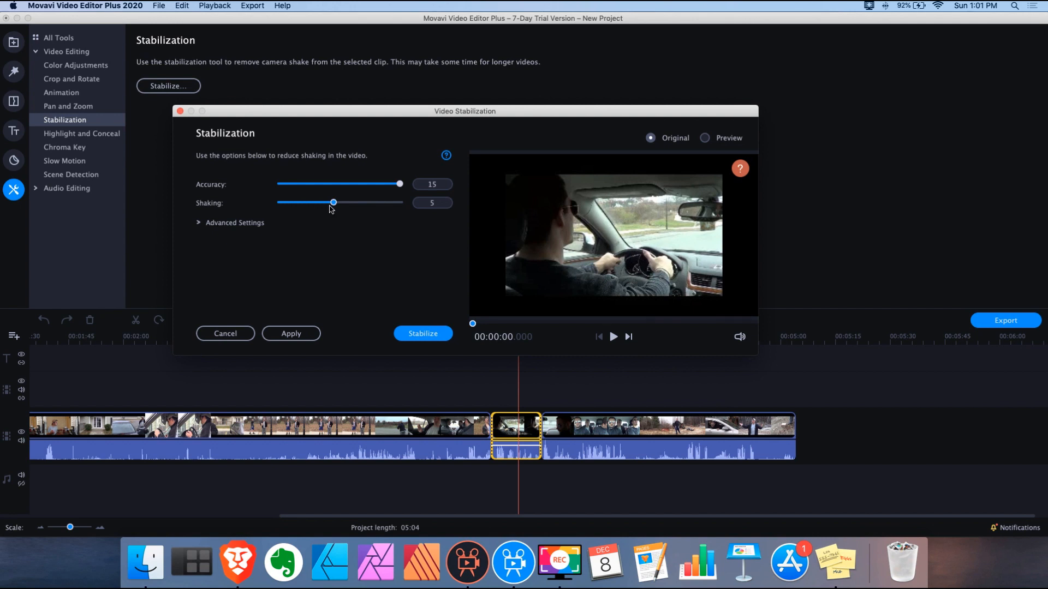
{"action": "left_click_drag", "start_coordinate": [334, 203], "coordinate": [445, 208]}
{"action": "left_click", "coordinate": [196, 222]}
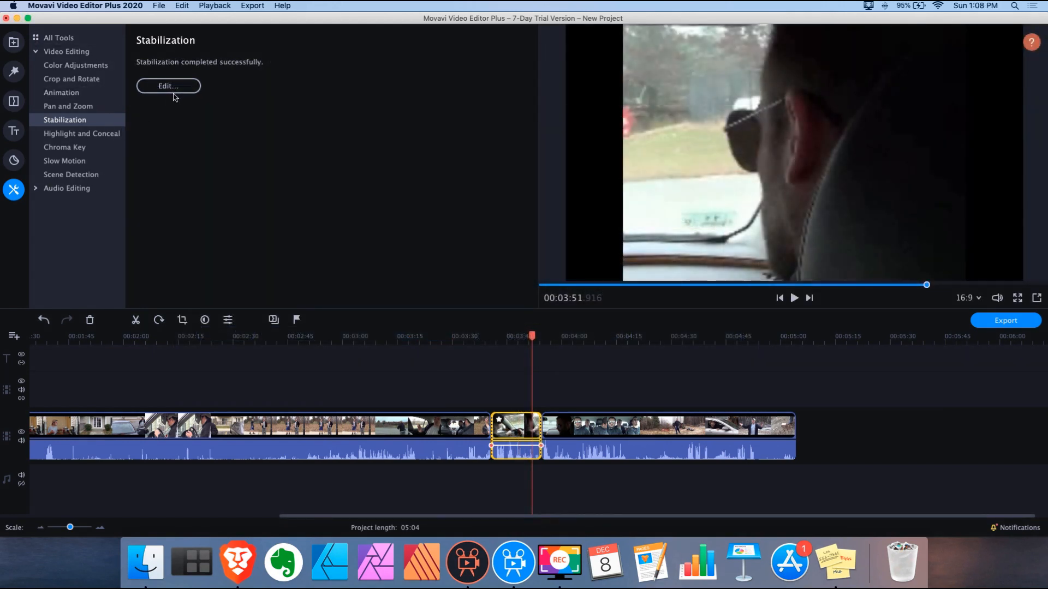
Compare the original and stabilized previews of the middle clip
{"action": "left_click", "coordinate": [169, 86]}
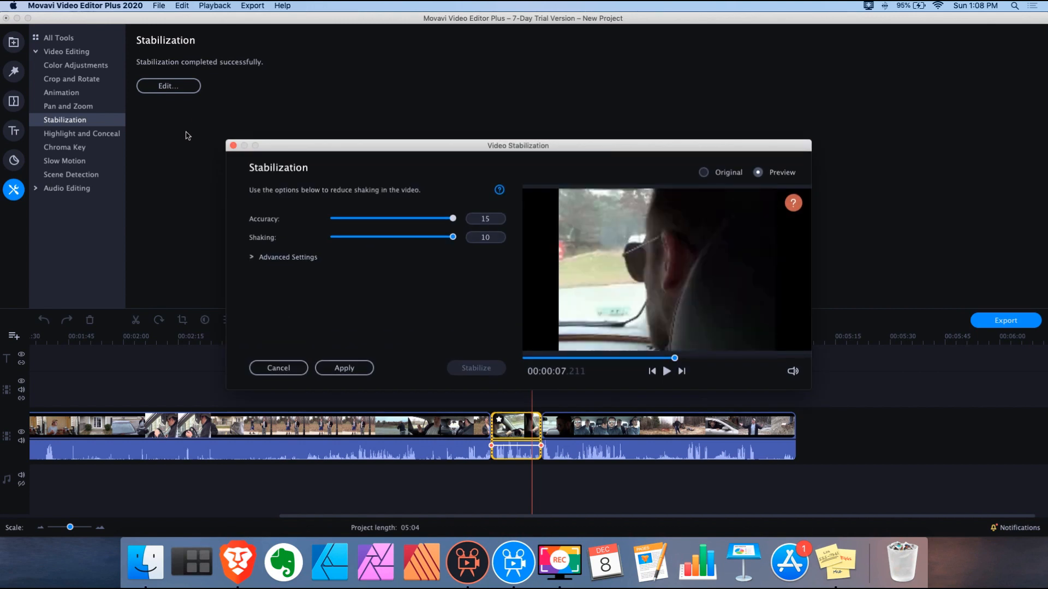
{"action": "left_click", "coordinate": [698, 174]}
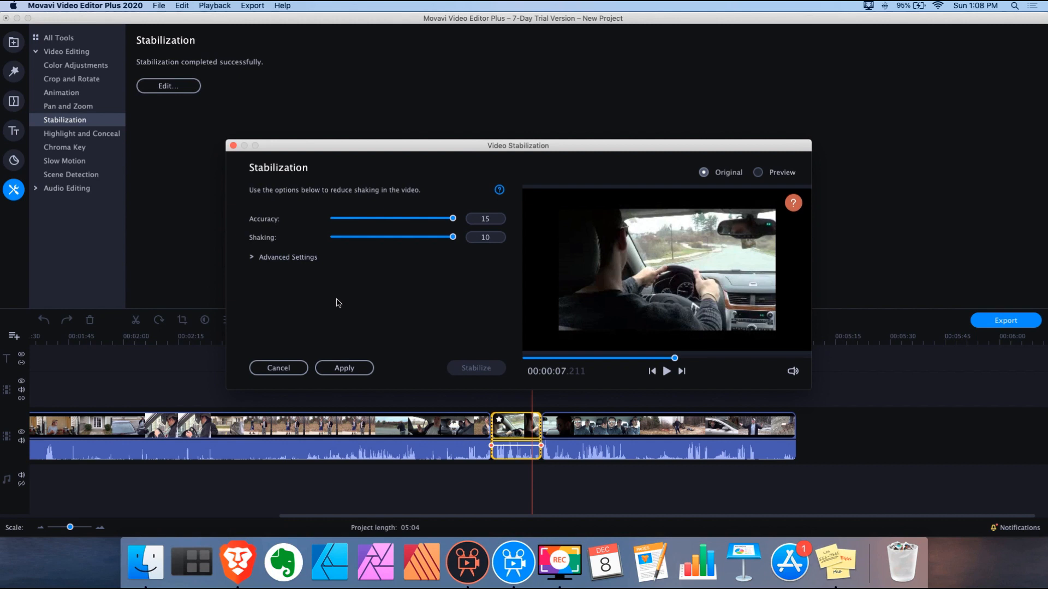
{"action": "left_click", "coordinate": [759, 173]}
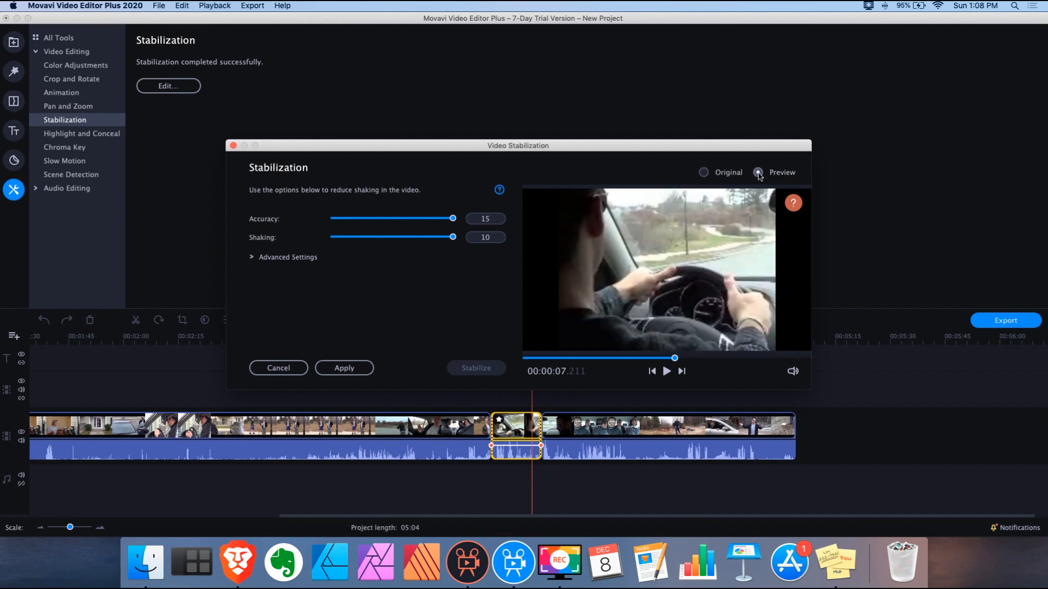
{"action": "left_click", "coordinate": [704, 173]}
{"action": "left_click", "coordinate": [760, 175]}
Set Edge cropping to Adaptive, stabilize the clip, and apply the result
{"action": "left_click", "coordinate": [290, 259]}
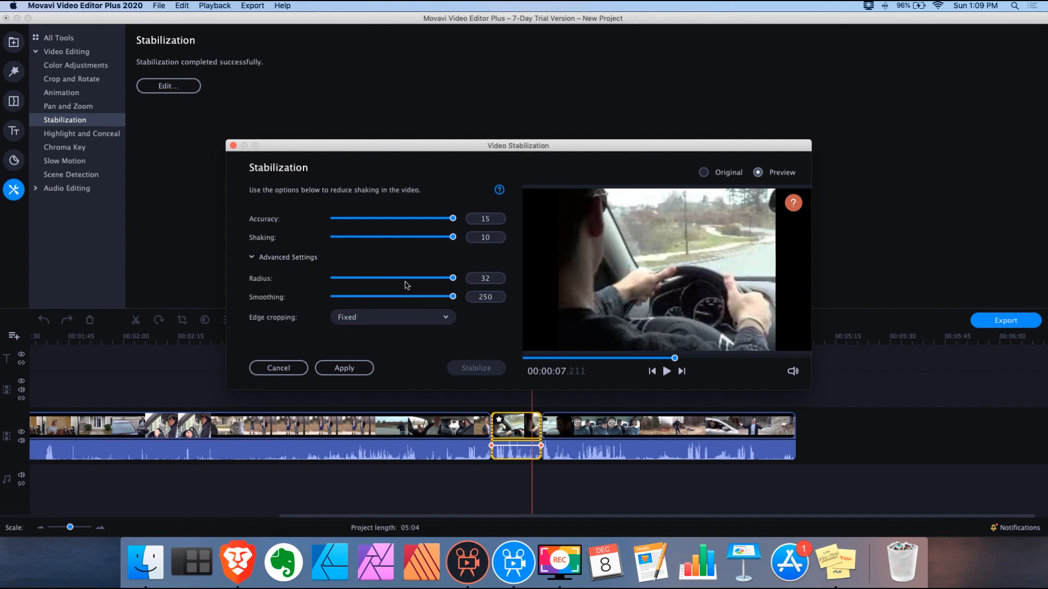
{"action": "left_click", "coordinate": [446, 319]}
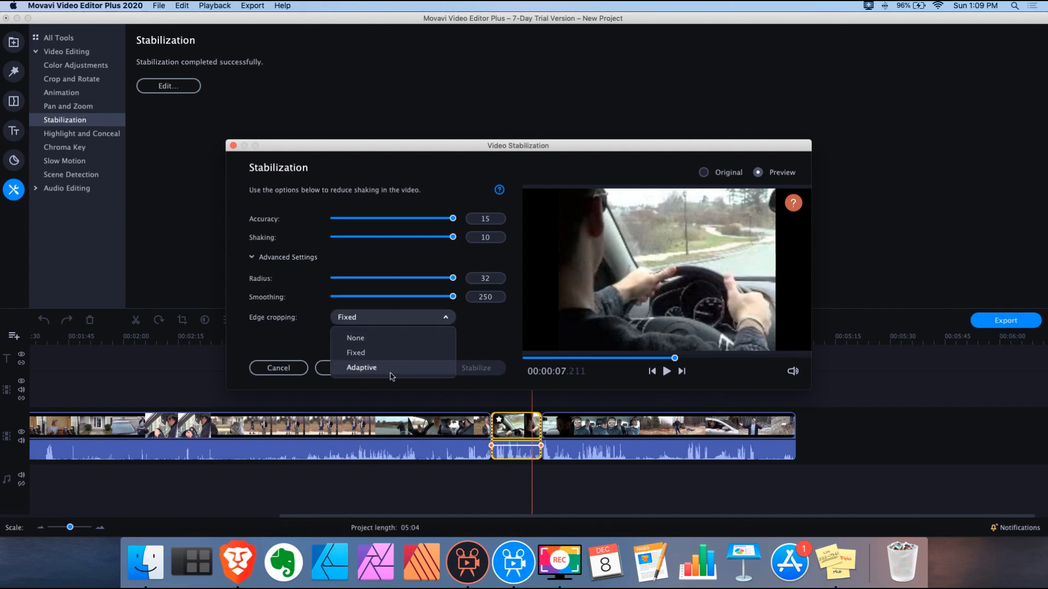
{"action": "left_click", "coordinate": [360, 368]}
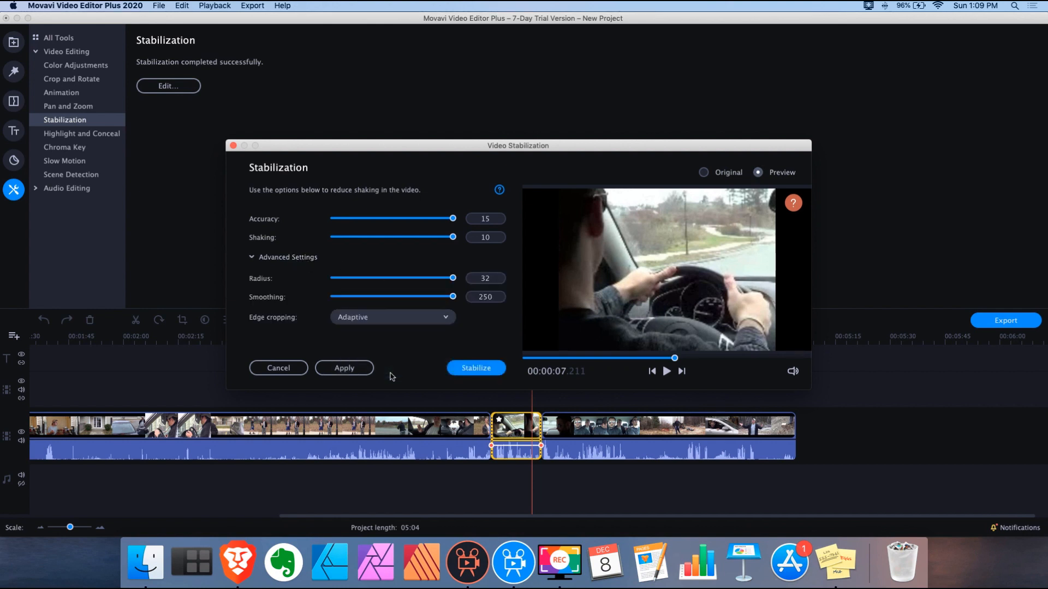
{"action": "left_click", "coordinate": [475, 369]}
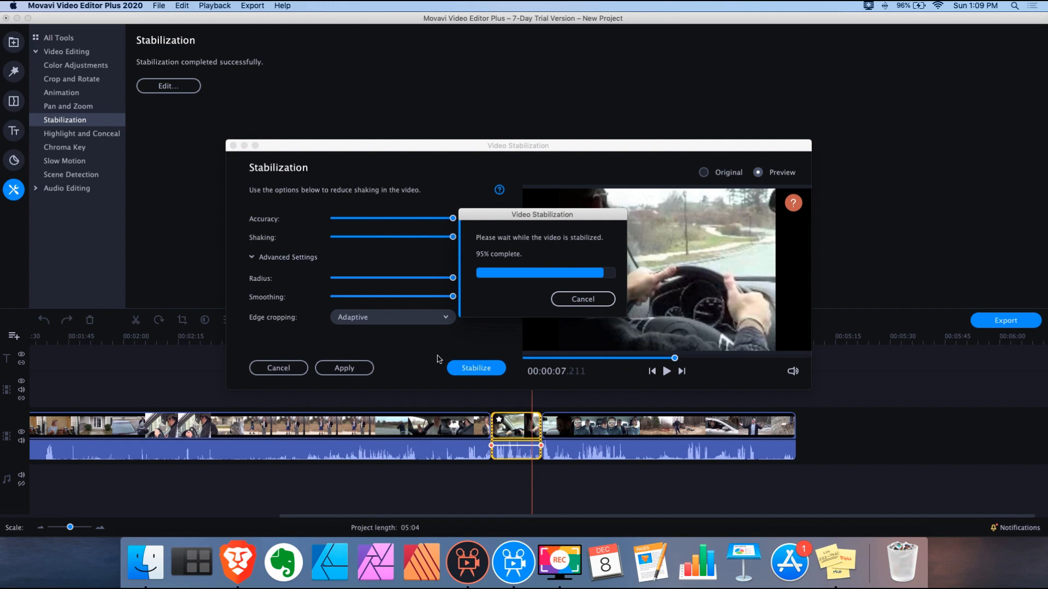
{"action": "left_click", "coordinate": [335, 370]}
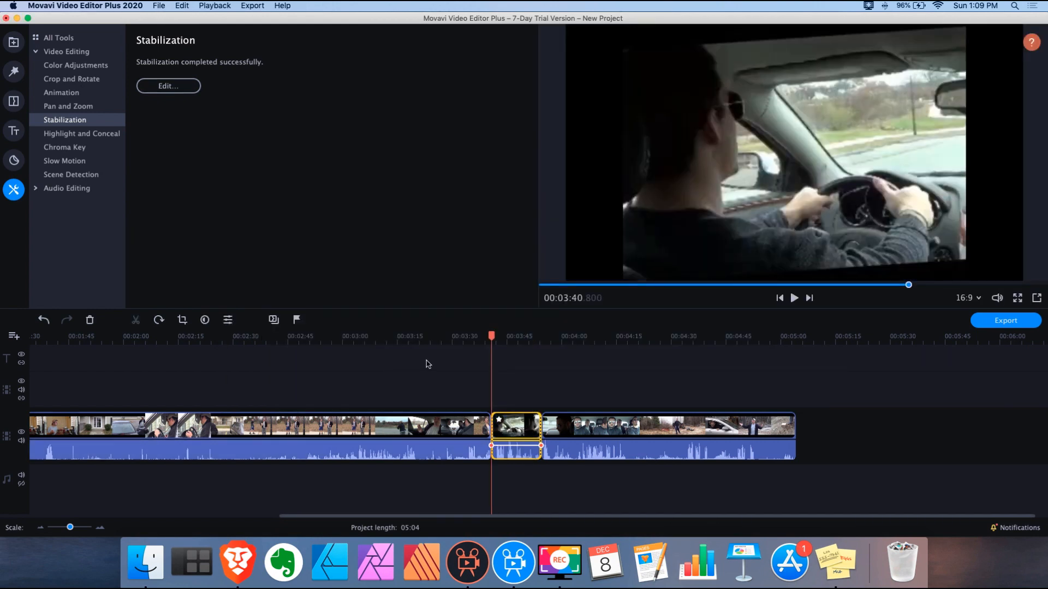
Toggle Original and Preview, play the stabilized preview from its start, then move the Recordings window aside
{"action": "left_click", "coordinate": [168, 87]}
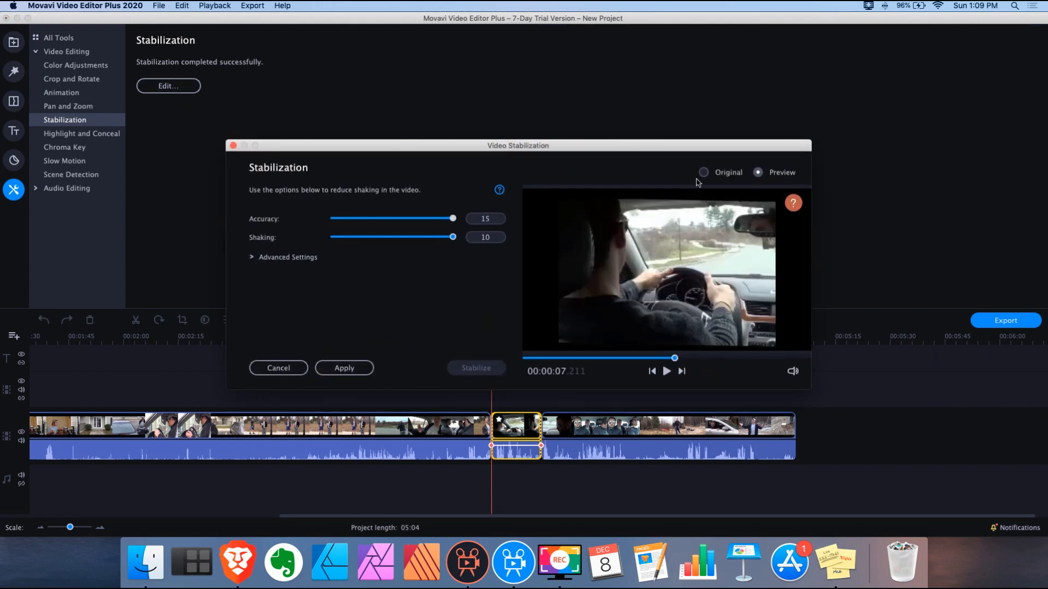
{"action": "left_click", "coordinate": [704, 174]}
{"action": "left_click", "coordinate": [758, 174]}
{"action": "left_click_drag", "start_coordinate": [546, 359], "coordinate": [522, 359]}
{"action": "left_click", "coordinate": [666, 371]}
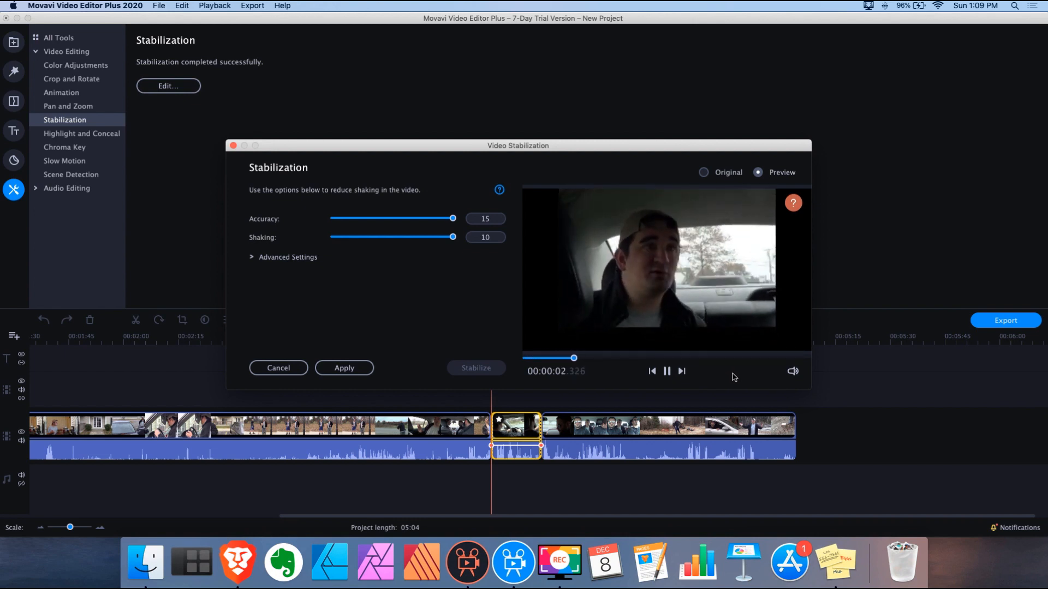
{"action": "left_click", "coordinate": [288, 257]}
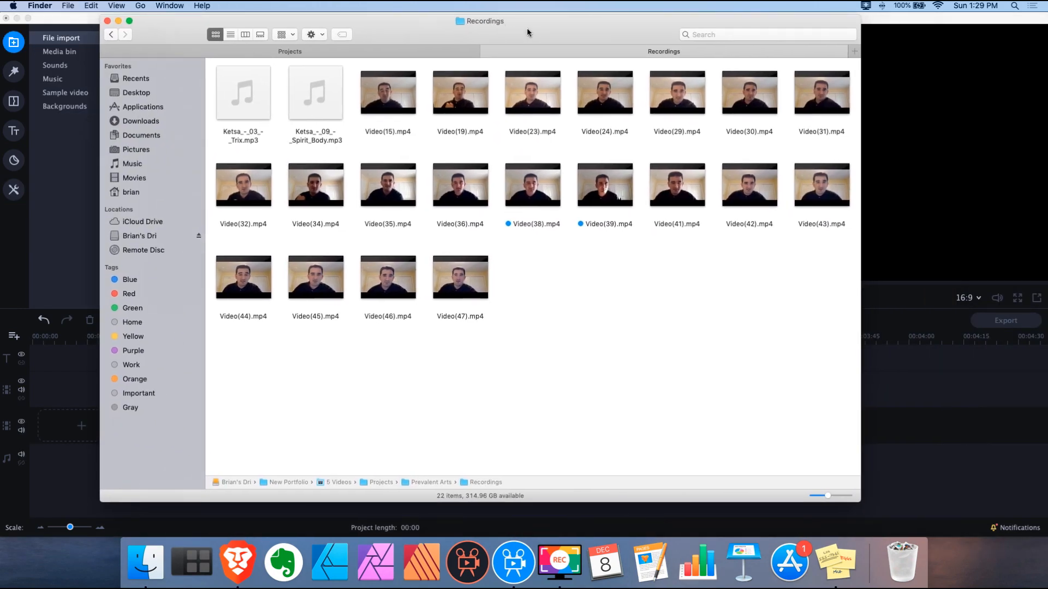
{"action": "left_click_drag", "start_coordinate": [528, 32], "coordinate": [766, 40]}
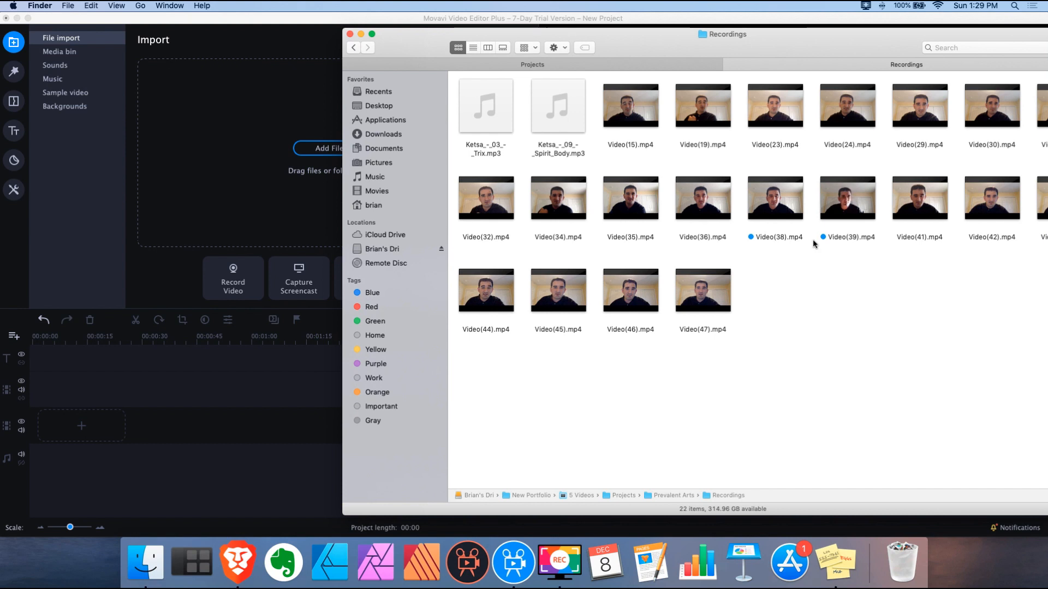
Drag Video(38).mp4 and Video(39).mp4 from Finder onto the Movavi timeline and jump to 16 seconds
{"action": "left_click_drag", "start_coordinate": [770, 255], "coordinate": [170, 367]}
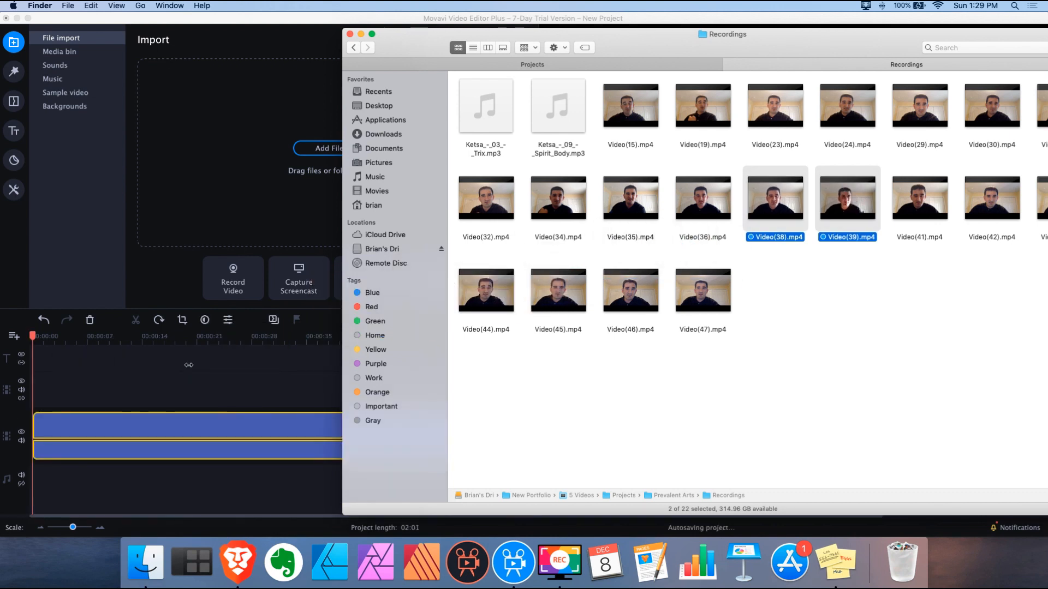
{"action": "left_click", "coordinate": [163, 335]}
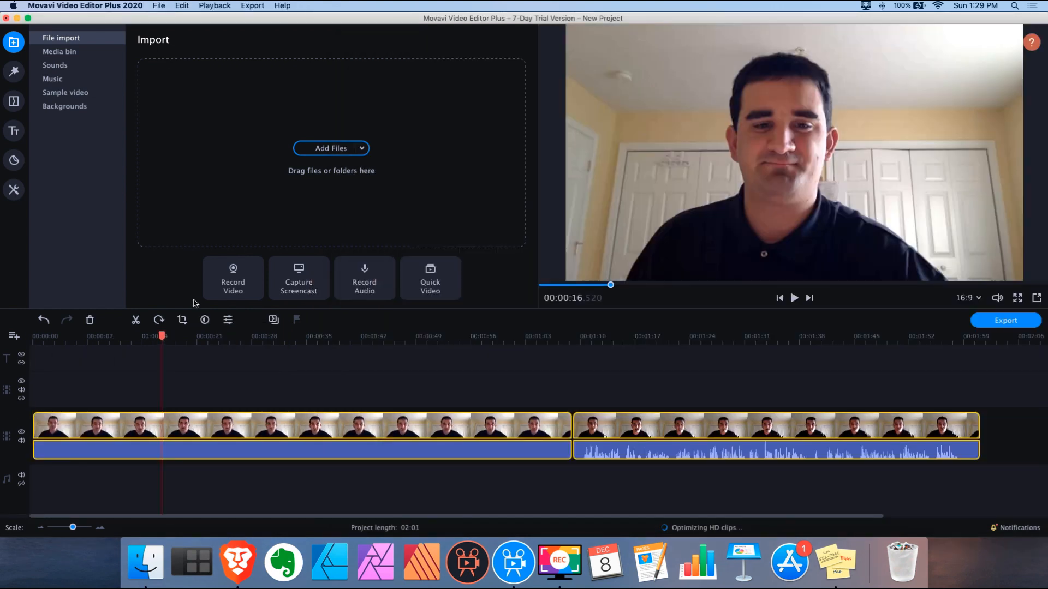
Split the first clip at 00:00:14 and again at about 00:00:16.4
{"action": "left_click_drag", "start_coordinate": [160, 336], "coordinate": [137, 335]}
{"action": "key", "text": "space"}
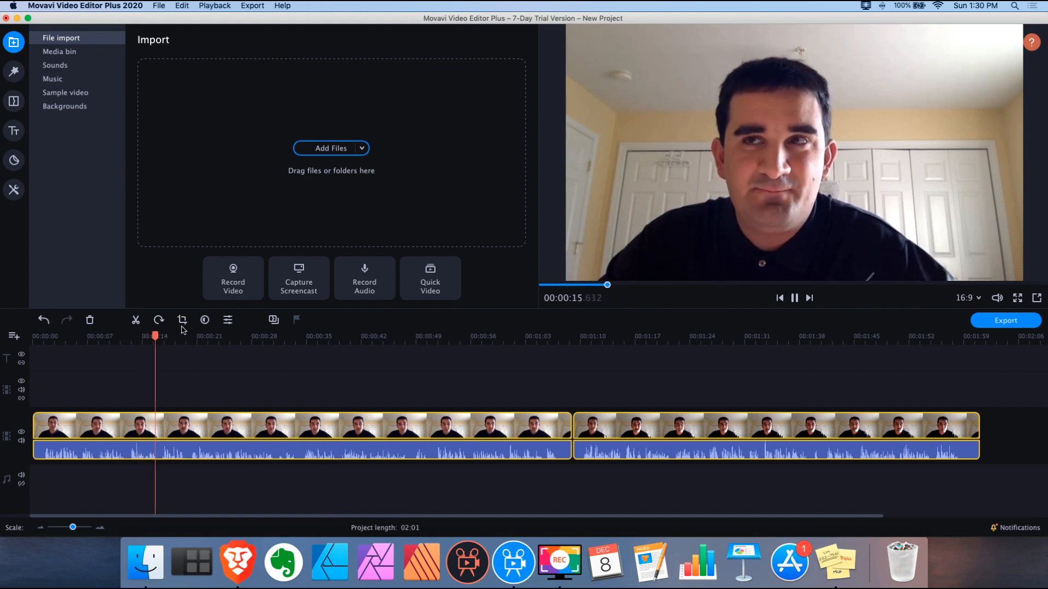
{"action": "key", "text": "space"}
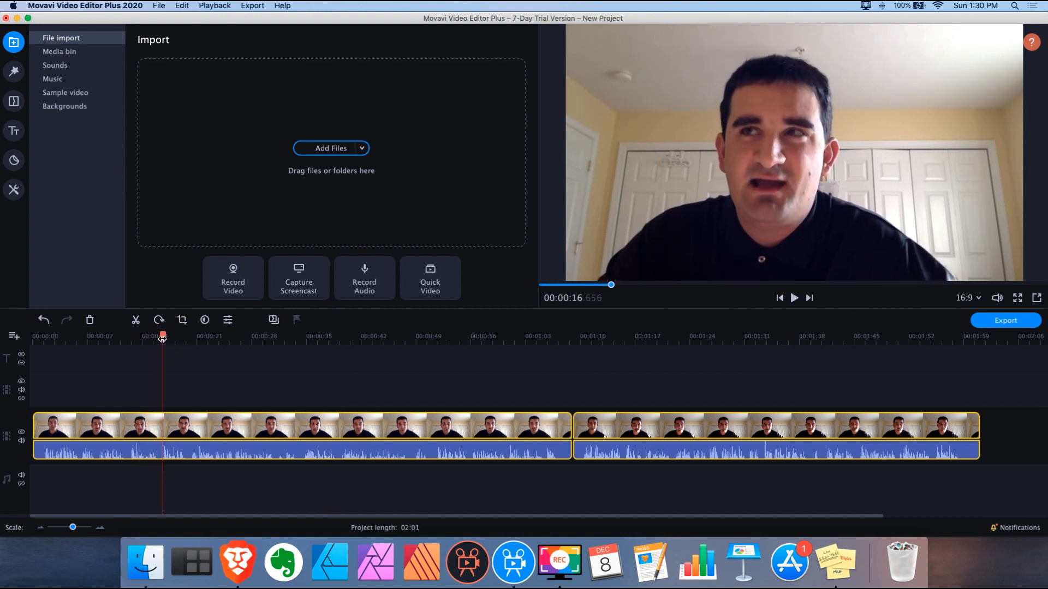
{"action": "left_click_drag", "start_coordinate": [161, 338], "coordinate": [143, 342]}
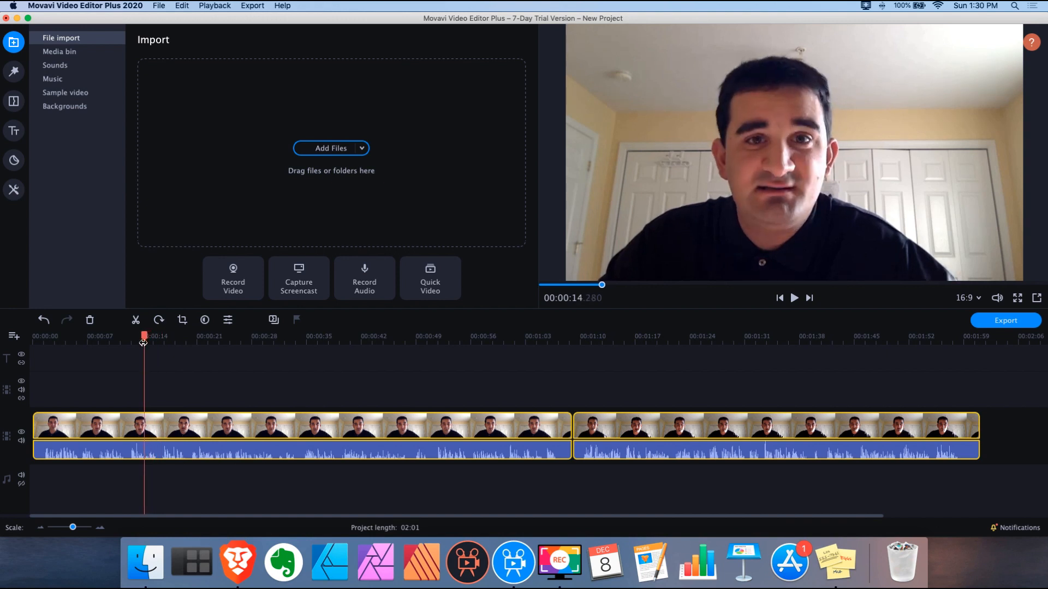
{"action": "left_click", "coordinate": [136, 322]}
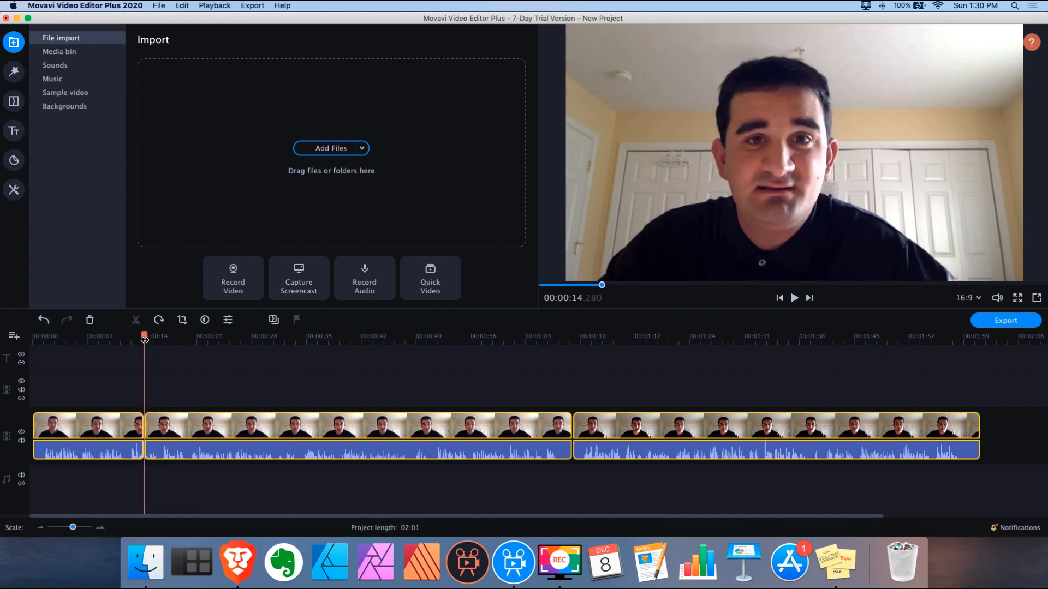
{"action": "mouse_move", "coordinate": [145, 336]}
{"action": "left_mouse_down"}
{"action": "mouse_move", "coordinate": [159, 337]}
{"action": "mouse_move", "coordinate": [147, 337]}
{"action": "left_mouse_up"}
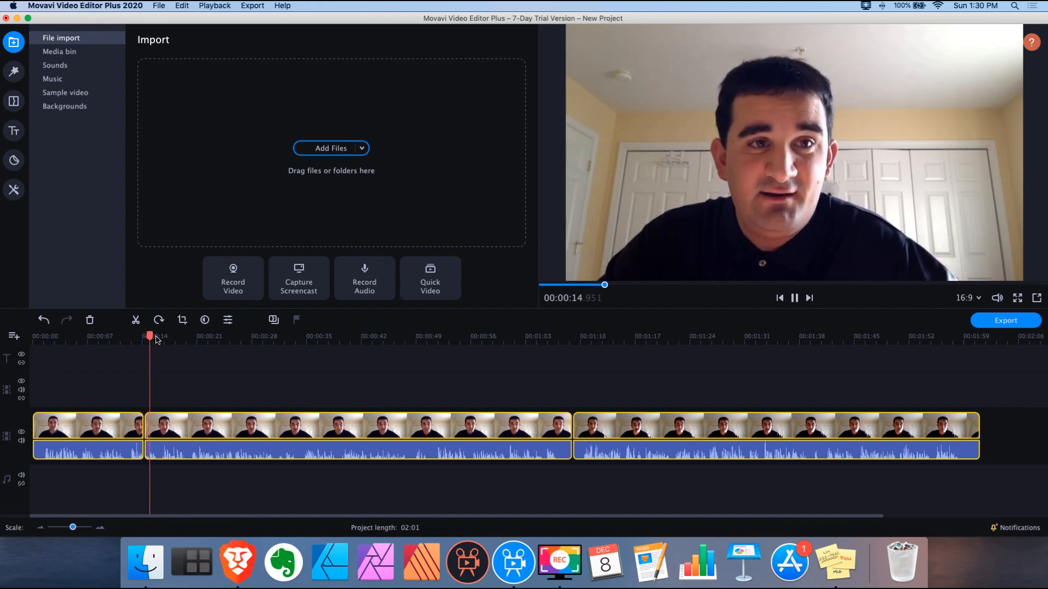
{"action": "key", "text": "space"}
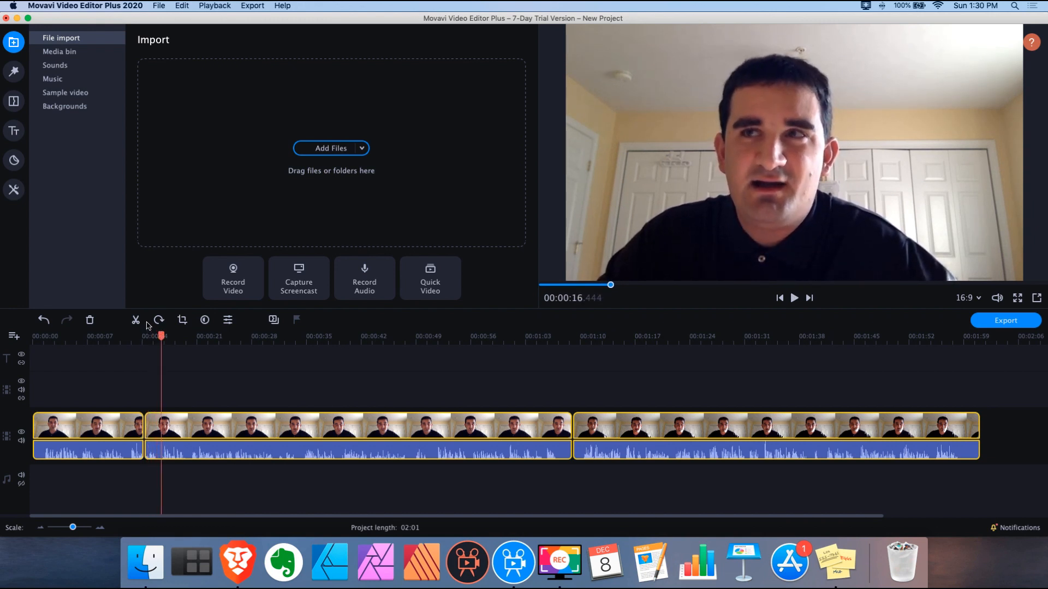
{"action": "left_click", "coordinate": [136, 322]}
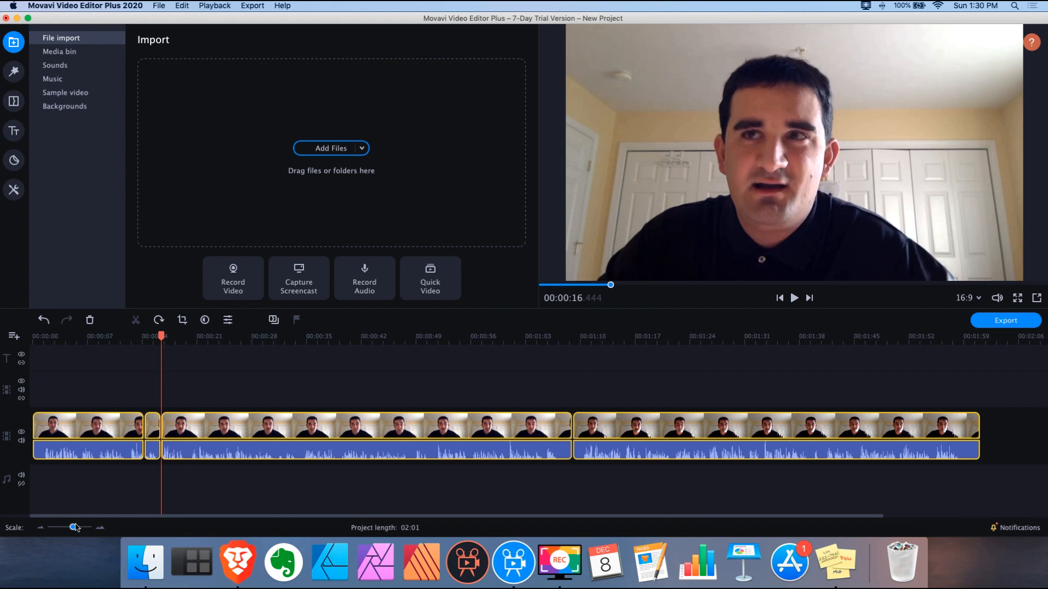
Zoom the timeline, select the short middle clip and bring up the video tools
{"action": "left_click_drag", "start_coordinate": [74, 528], "coordinate": [79, 527]}
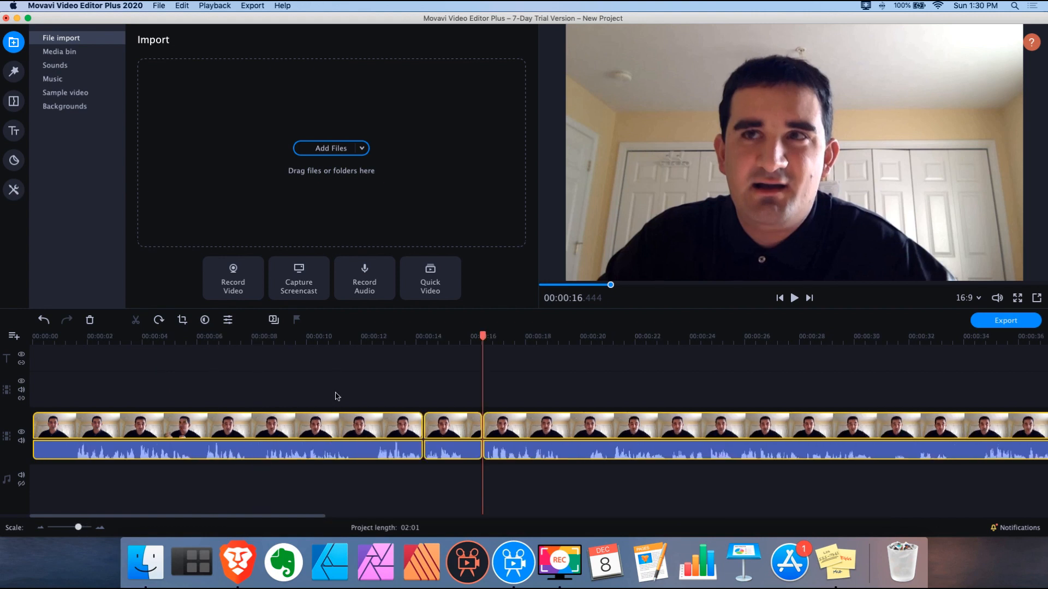
{"action": "left_click", "coordinate": [437, 387]}
{"action": "left_click", "coordinate": [442, 425]}
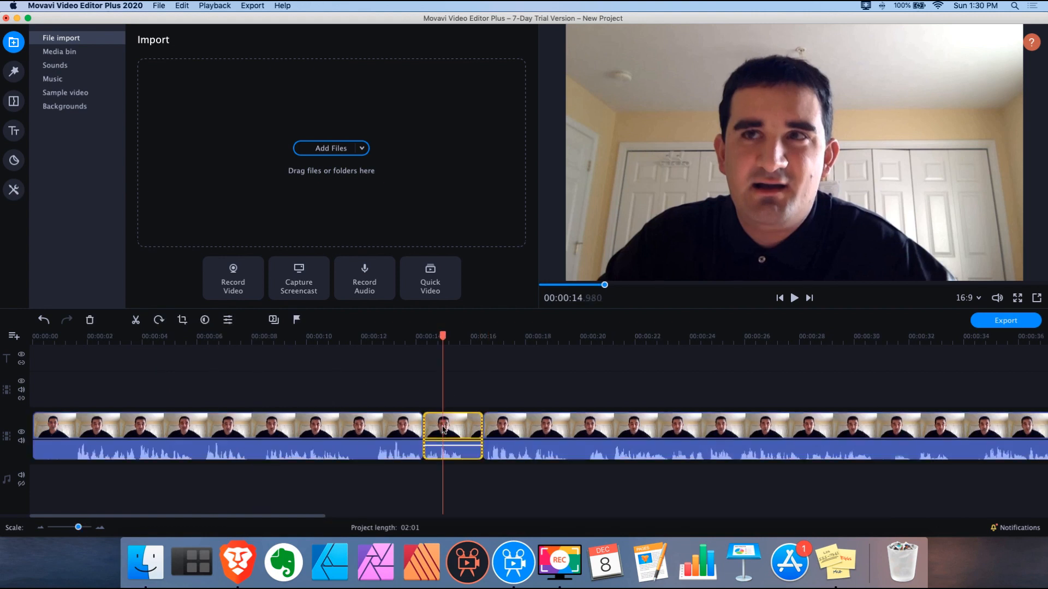
{"action": "left_click", "coordinate": [15, 191]}
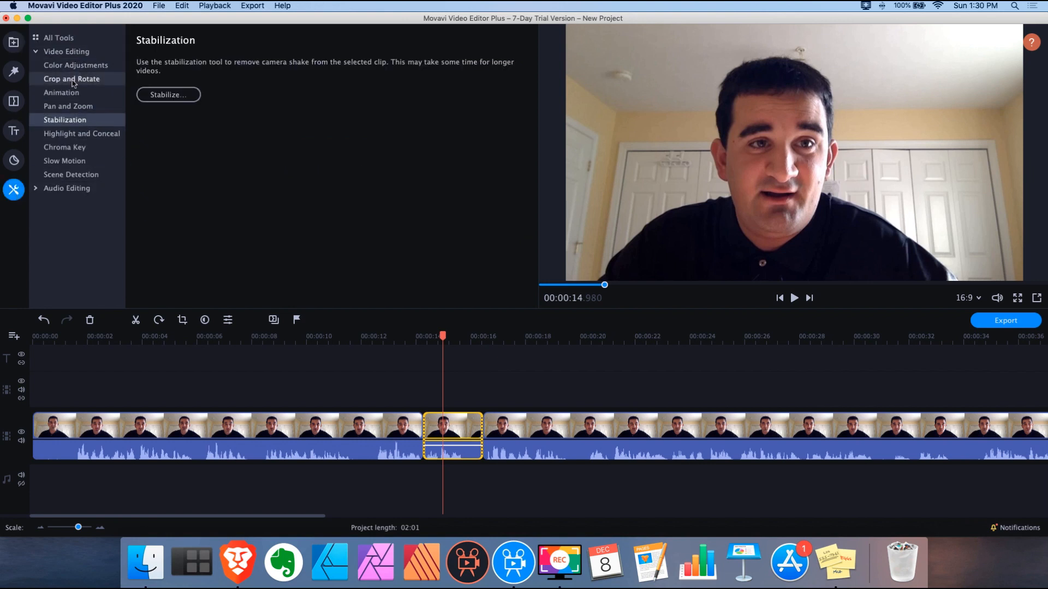
Review the short clip and split it again at 00:00:15.1
{"action": "left_click", "coordinate": [73, 137]}
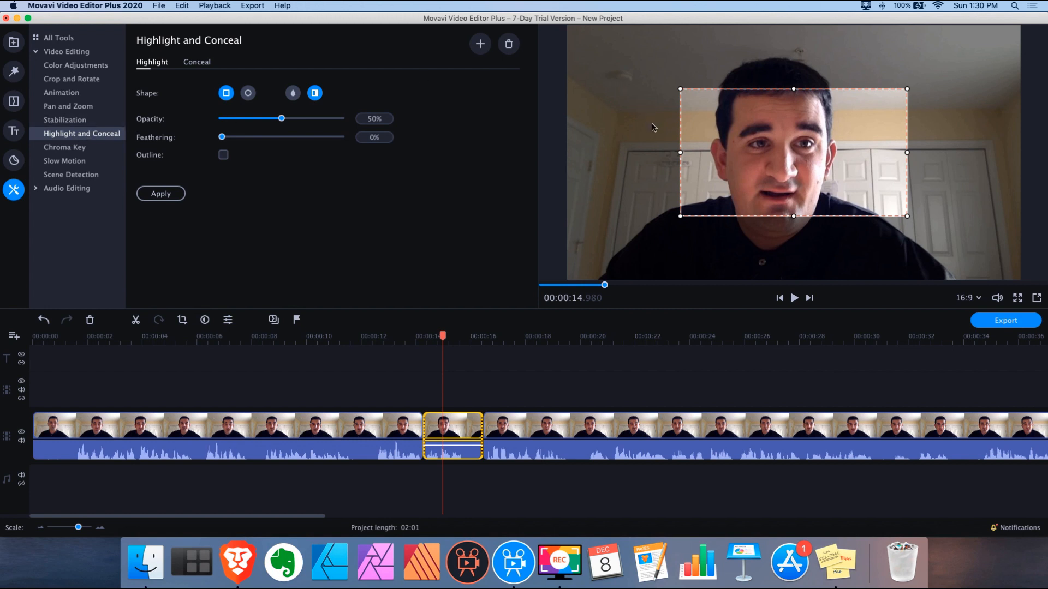
{"action": "left_click_drag", "start_coordinate": [442, 337], "coordinate": [427, 342]}
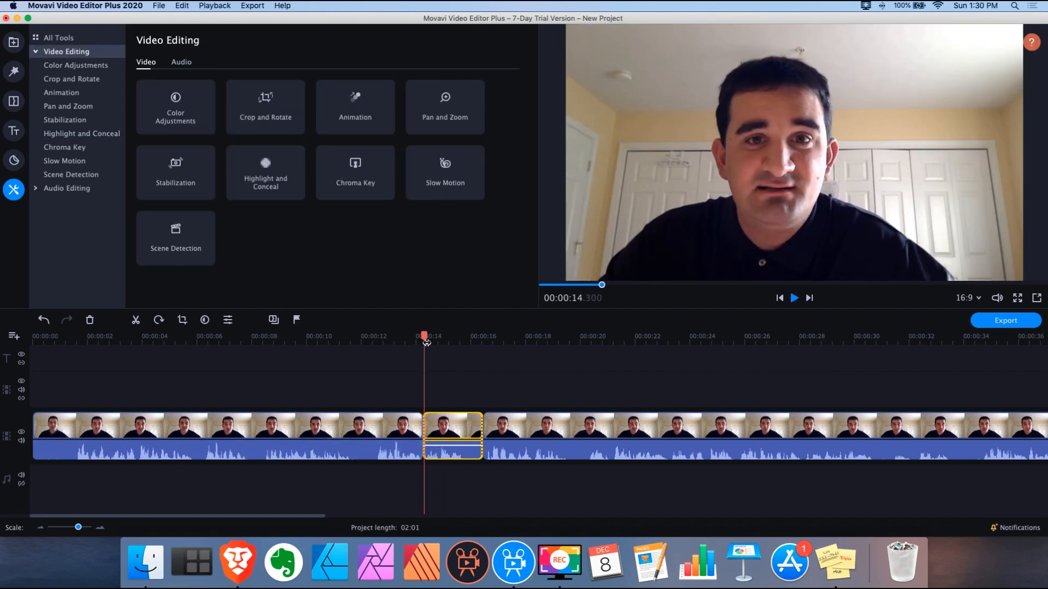
{"action": "key", "text": "space"}
{"action": "left_click_drag", "start_coordinate": [463, 337], "coordinate": [446, 336]}
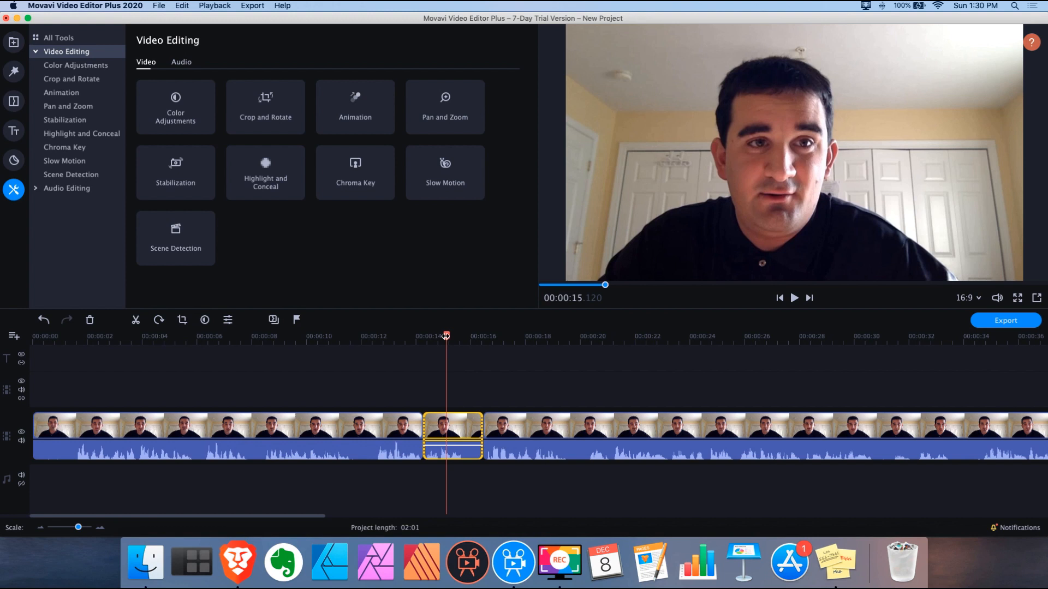
{"action": "left_click", "coordinate": [135, 319]}
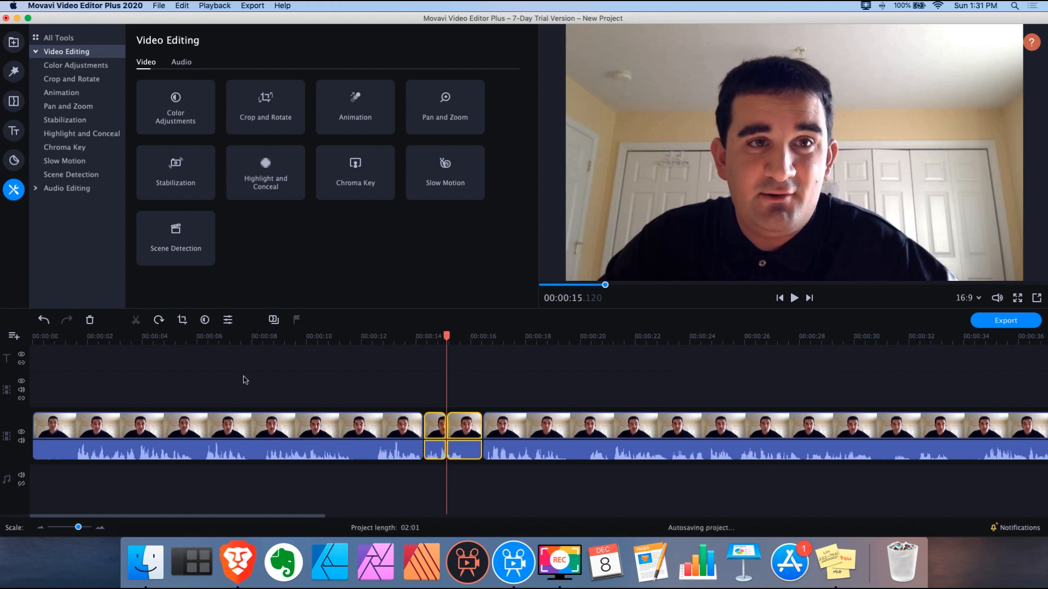
Give the first part an ellipse highlight, moved and resized over the person's upper body
{"action": "left_click", "coordinate": [438, 385]}
{"action": "left_click", "coordinate": [433, 422]}
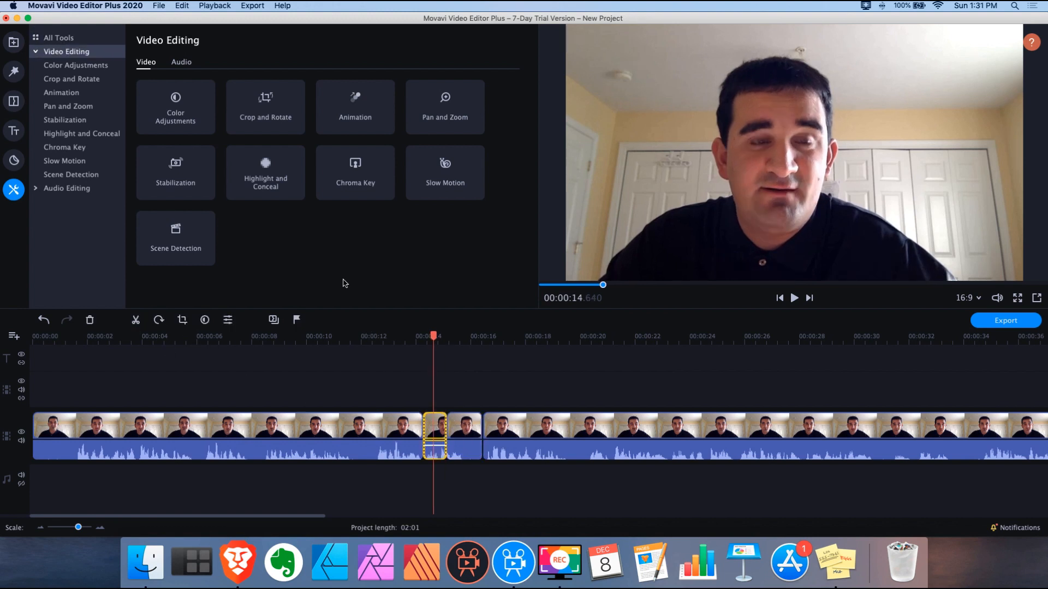
{"action": "left_click", "coordinate": [285, 192]}
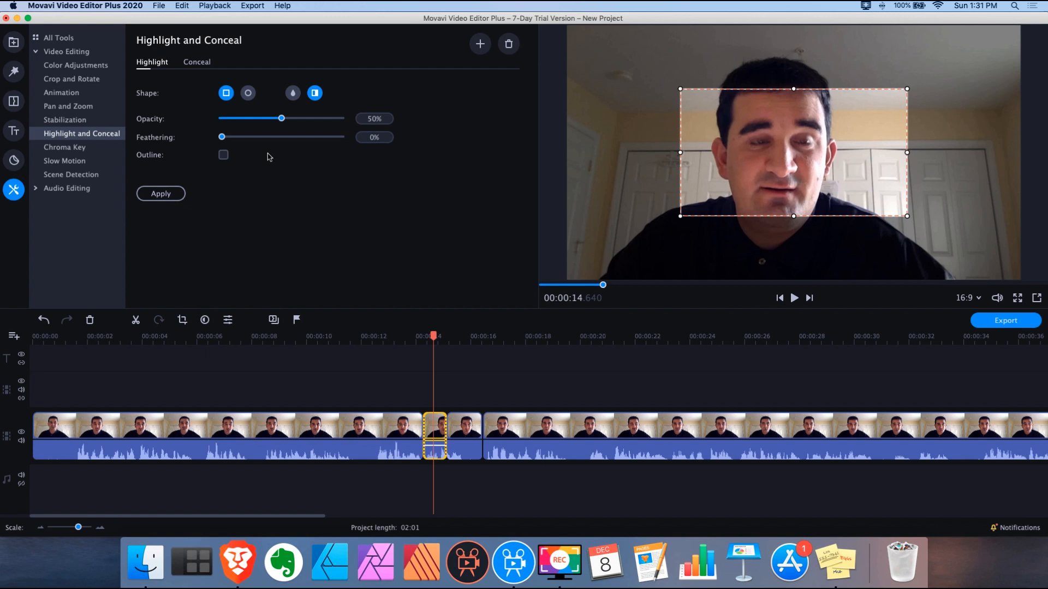
{"action": "left_click", "coordinate": [248, 94]}
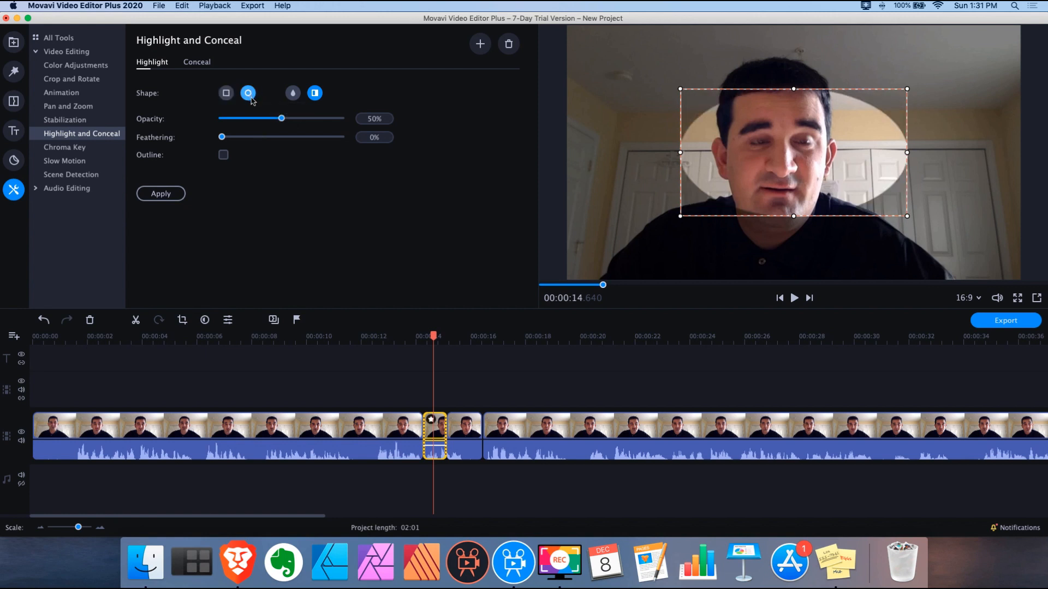
{"action": "left_click_drag", "start_coordinate": [836, 149], "coordinate": [811, 211]}
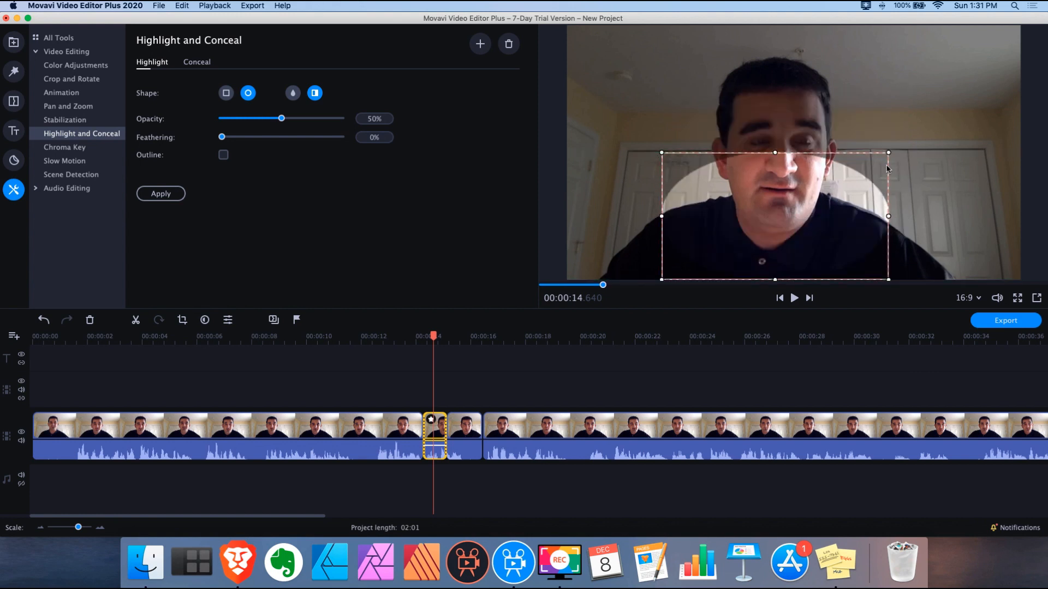
{"action": "left_click_drag", "start_coordinate": [887, 153], "coordinate": [824, 169]}
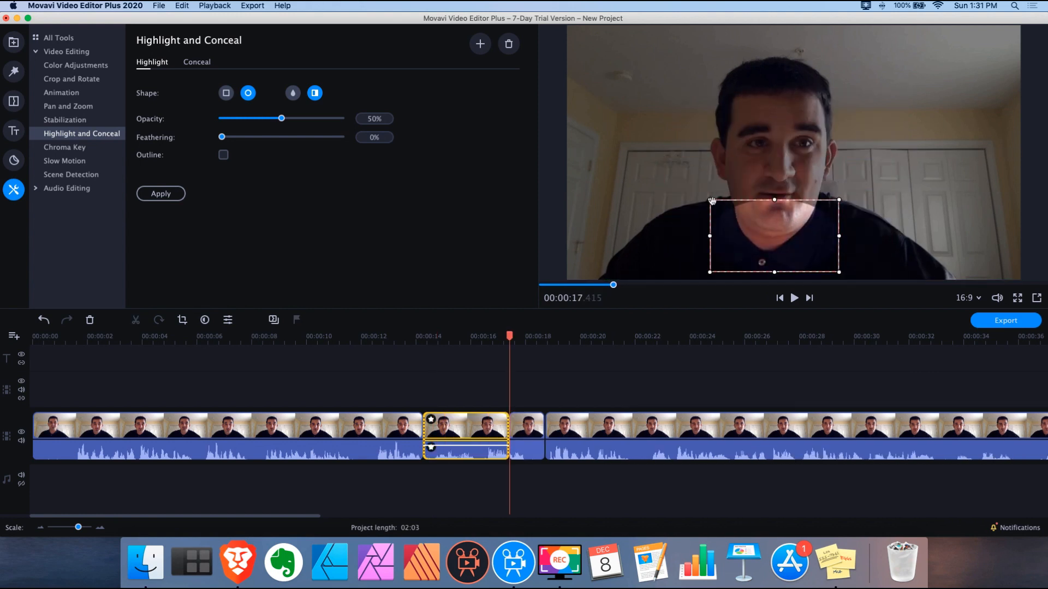
{"action": "left_click_drag", "start_coordinate": [709, 197], "coordinate": [800, 237]}
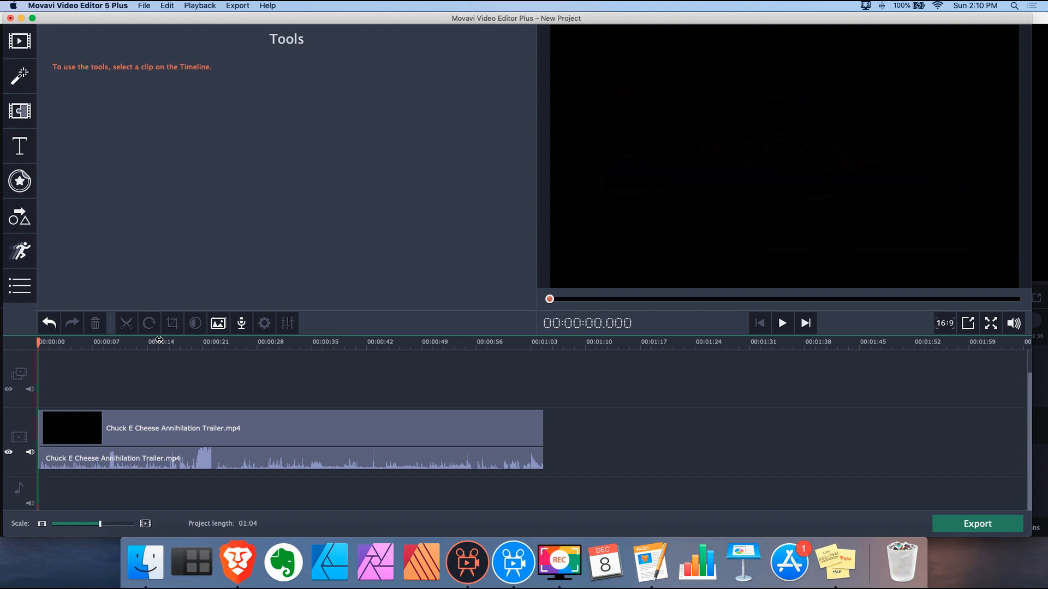
Try a different playback speed on the trailer clip, then undo the speed changes
{"action": "left_click", "coordinate": [159, 342]}
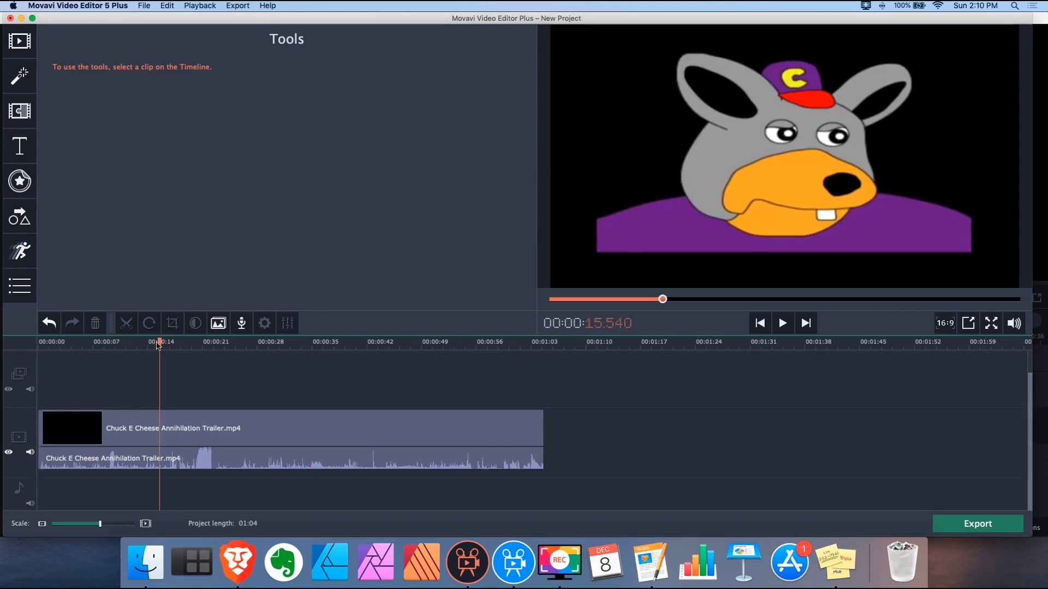
{"action": "left_click", "coordinate": [181, 415]}
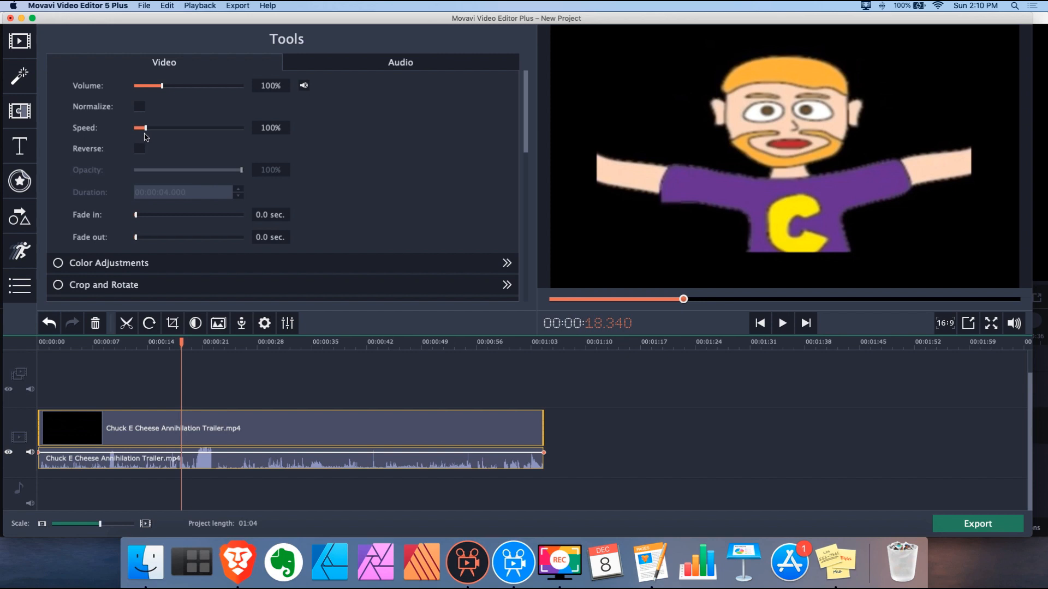
{"action": "mouse_move", "coordinate": [146, 131]}
{"action": "left_mouse_down"}
{"action": "mouse_move", "coordinate": [180, 132]}
{"action": "mouse_move", "coordinate": [139, 129]}
{"action": "left_mouse_up"}
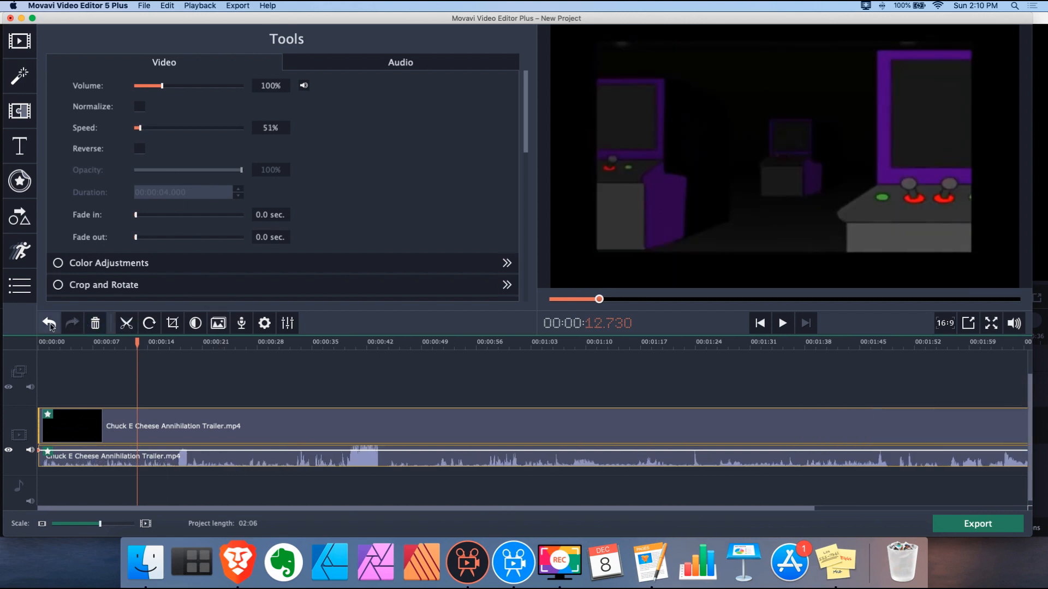
{"action": "left_click", "coordinate": [49, 324]}
{"action": "left_click", "coordinate": [51, 327]}
{"action": "left_click", "coordinate": [51, 327]}
{"action": "left_click", "coordinate": [50, 326]}
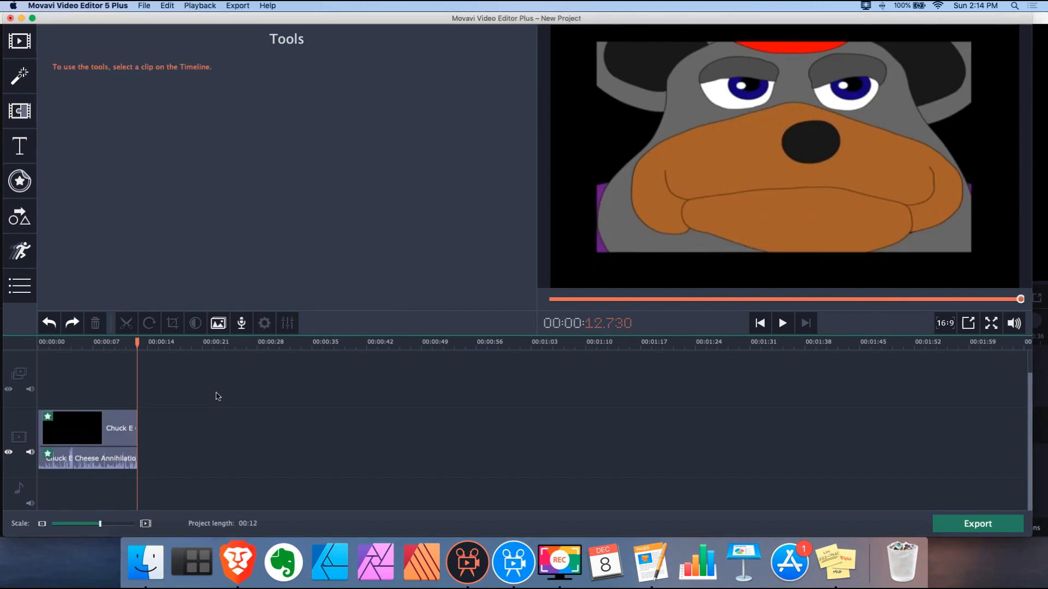
Raise the trailer clip's volume to 253% and rewind the preview
{"action": "left_click", "coordinate": [111, 429]}
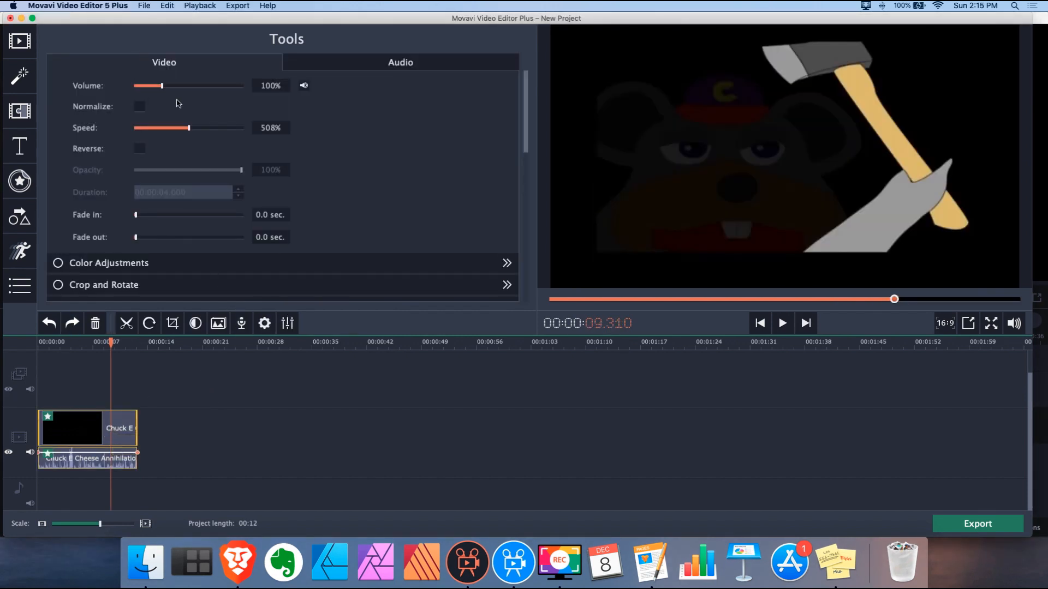
{"action": "left_click_drag", "start_coordinate": [176, 88], "coordinate": [206, 86]}
{"action": "key", "text": "super+z"}
{"action": "left_click_drag", "start_coordinate": [111, 342], "coordinate": [106, 343]}
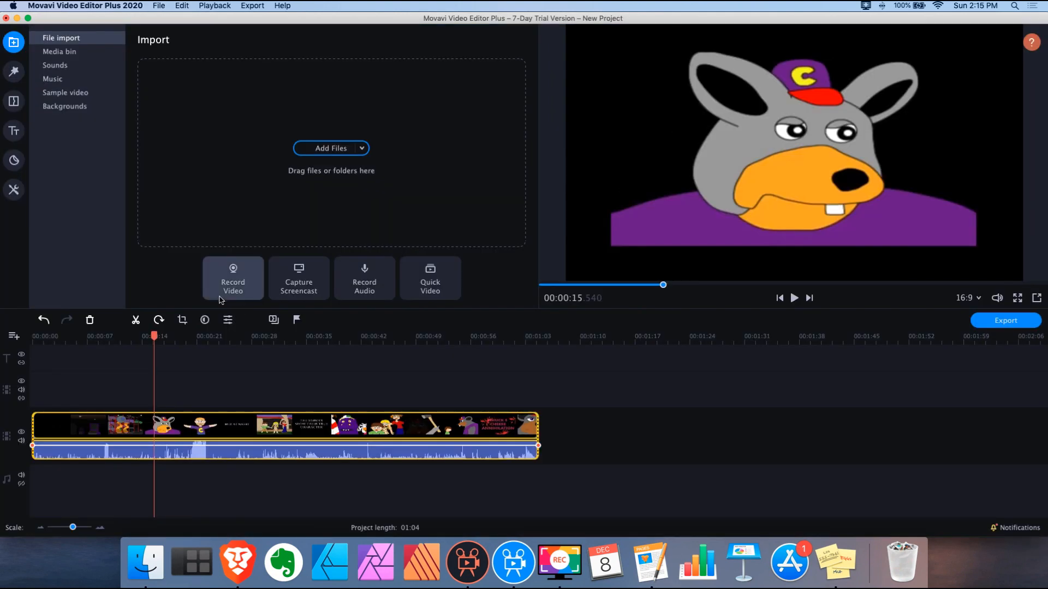
In Clip Properties, slow the trailer clip to 24% speed, then undo it
{"action": "left_click", "coordinate": [228, 320]}
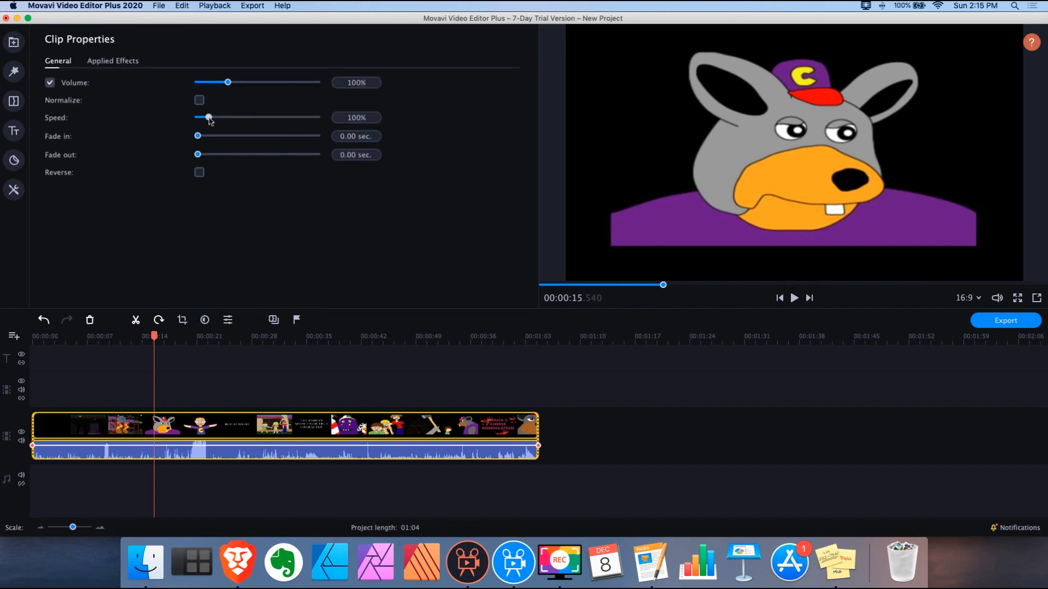
{"action": "mouse_move", "coordinate": [210, 120]}
{"action": "left_click_drag", "start_coordinate": [209, 120], "coordinate": [200, 119]}
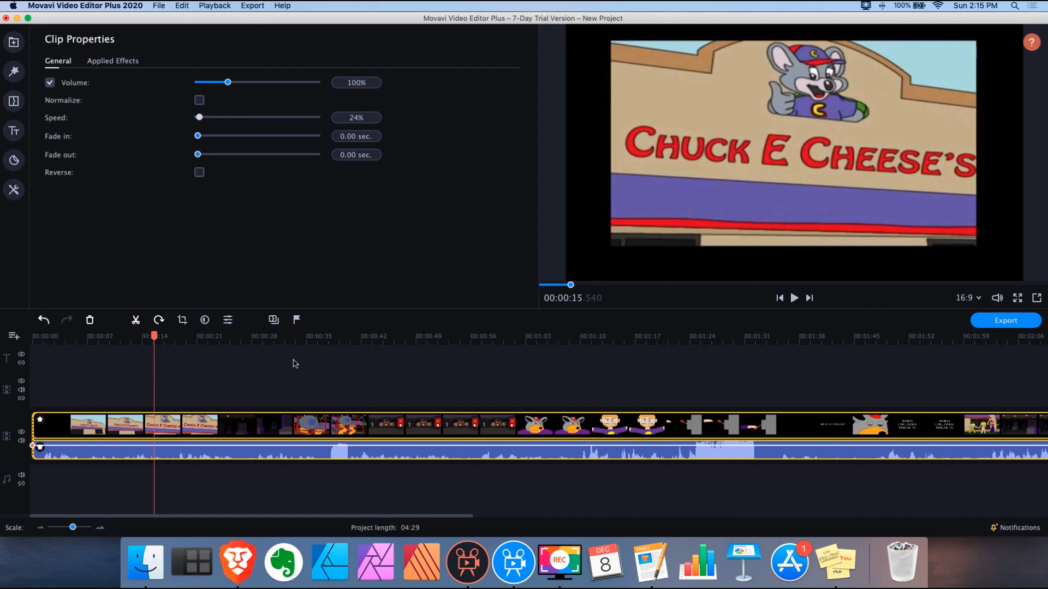
{"action": "key", "text": "super+z"}
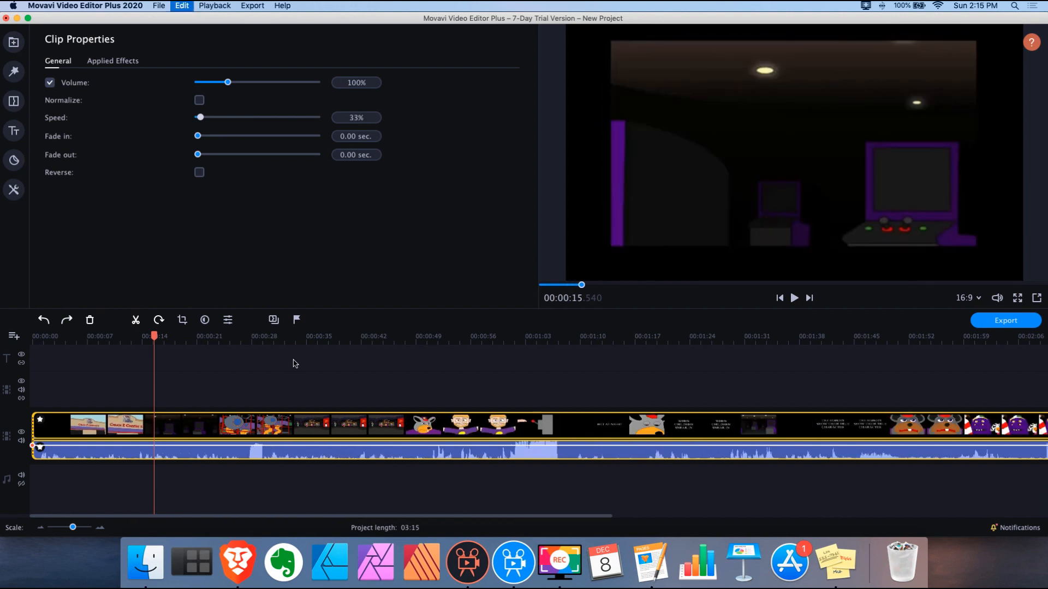
{"action": "key", "text": "super+z"}
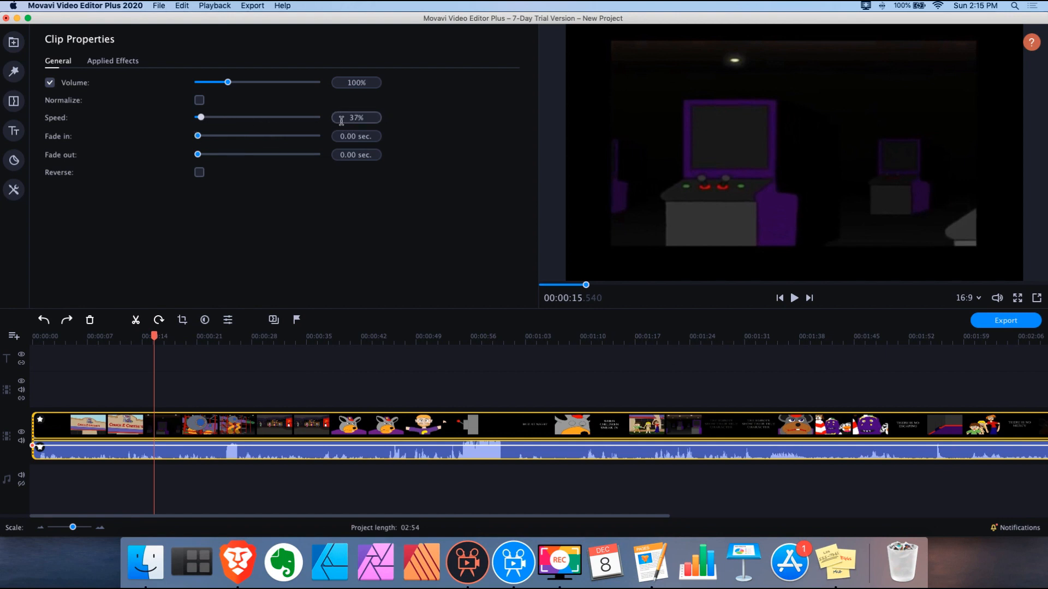
Speed the trailer clip up to 146%, then undo that change
{"action": "mouse_move", "coordinate": [201, 117]}
{"action": "left_mouse_down"}
{"action": "mouse_move", "coordinate": [218, 119]}
{"action": "mouse_move", "coordinate": [205, 121]}
{"action": "left_mouse_up"}
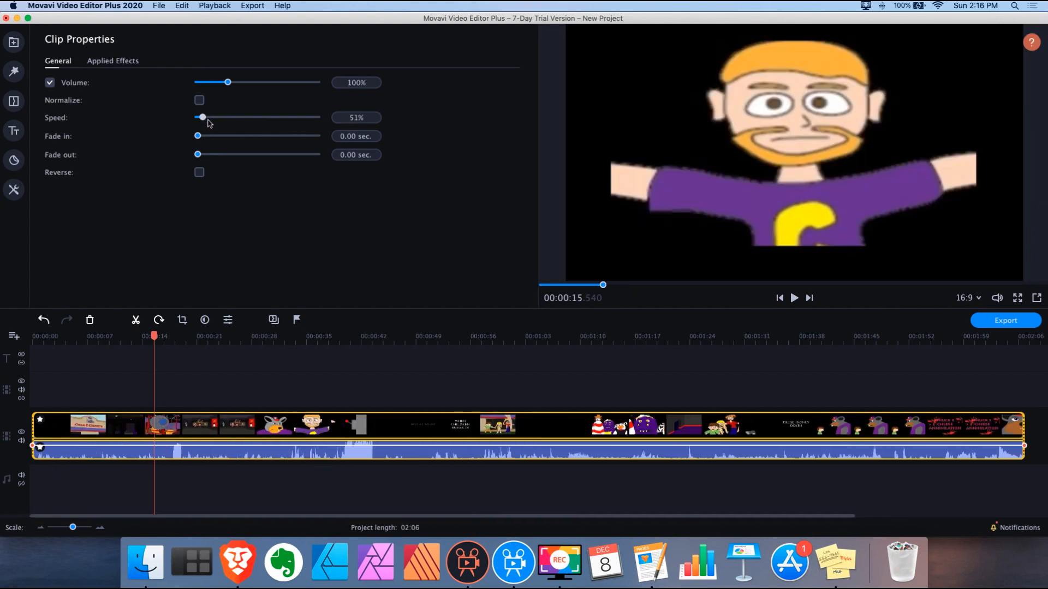
{"action": "key", "text": "super+z"}
{"action": "key", "text": "super+z"}
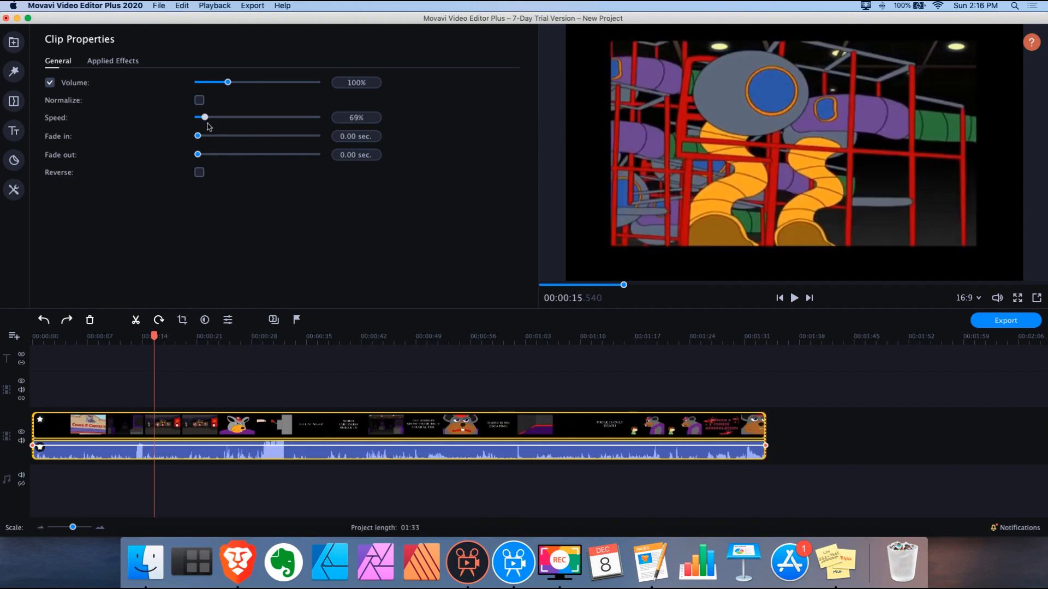
{"action": "key", "text": "super+z"}
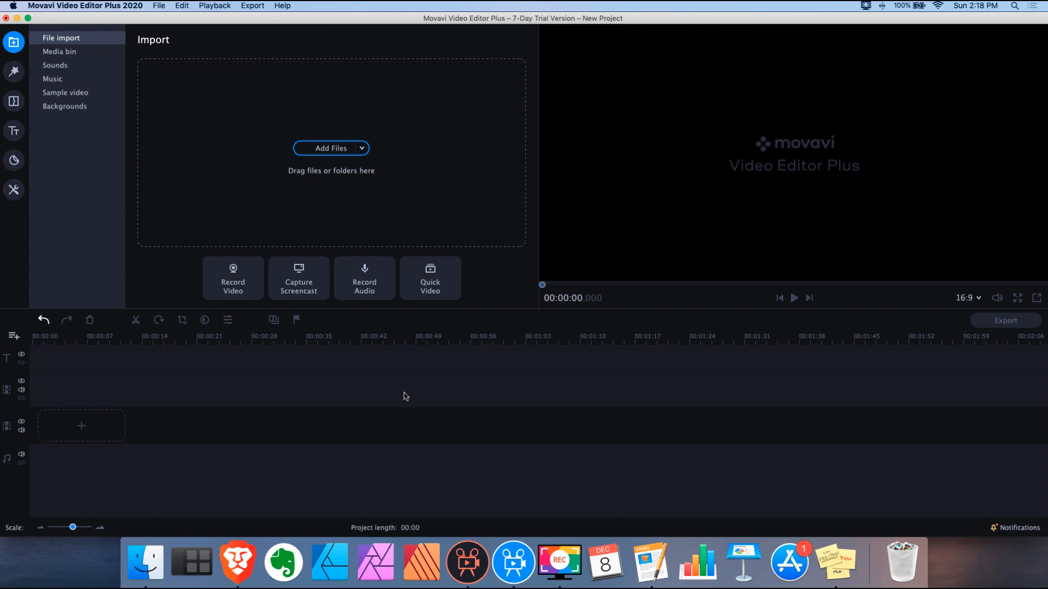
Open Tools, view Color Adjustments, then show the whole Video Editing category
{"action": "left_click", "coordinate": [15, 191]}
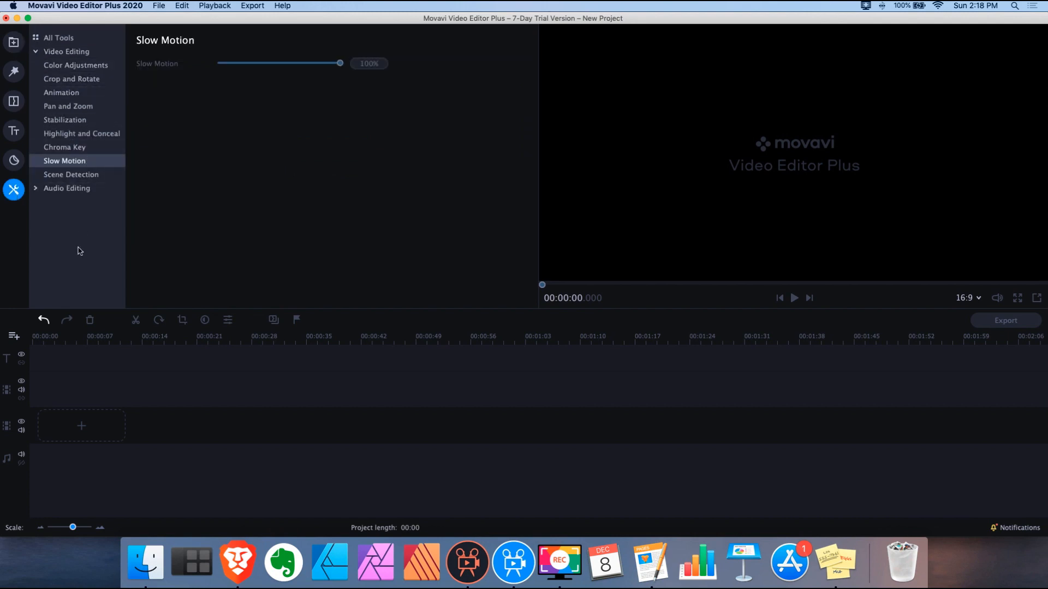
{"action": "left_click", "coordinate": [75, 65]}
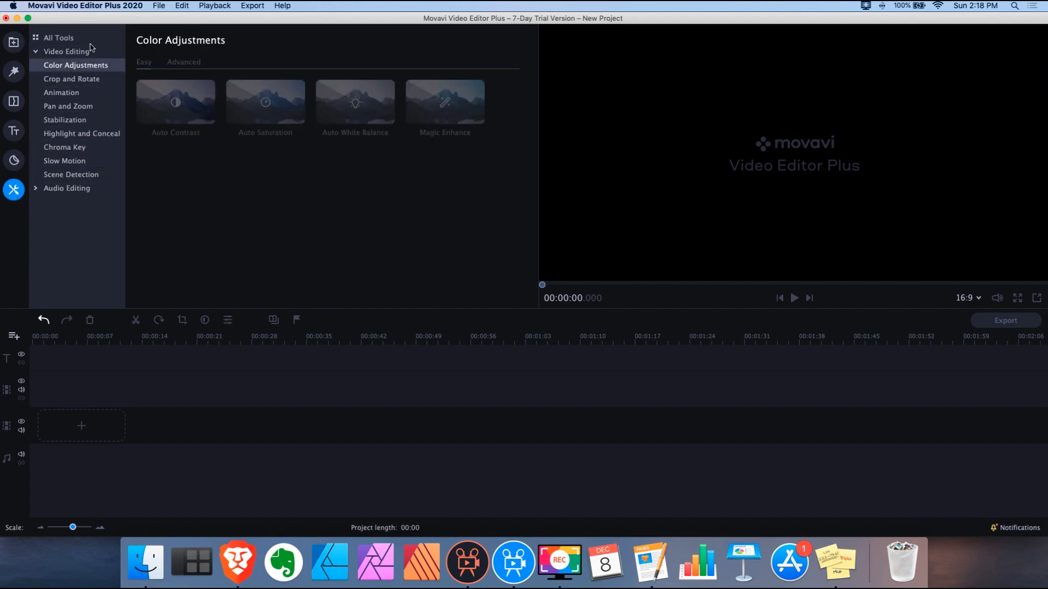
{"action": "left_click", "coordinate": [74, 51]}
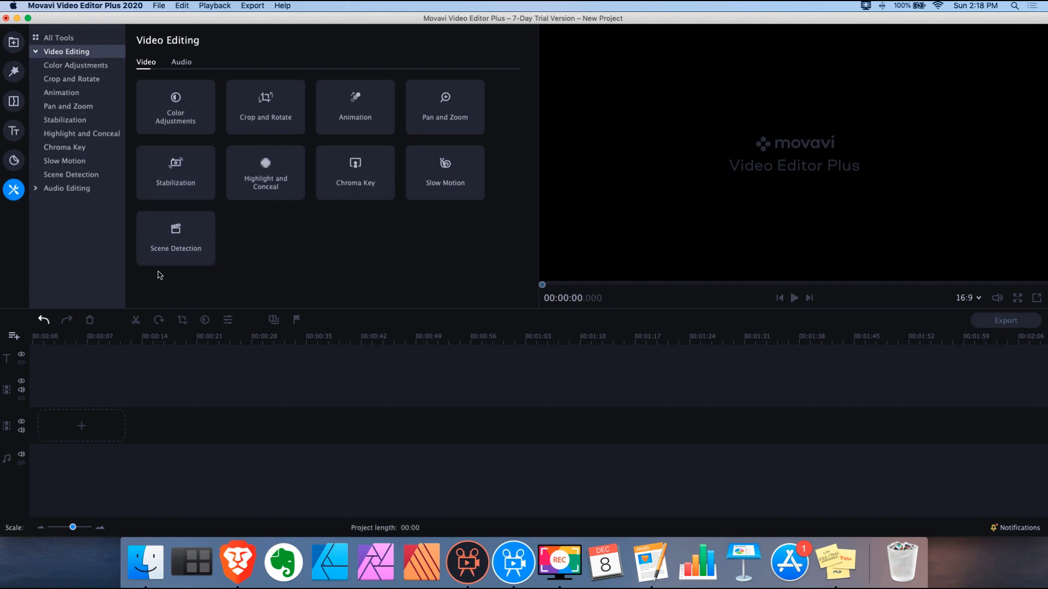
{"action": "left_click", "coordinate": [469, 568]}
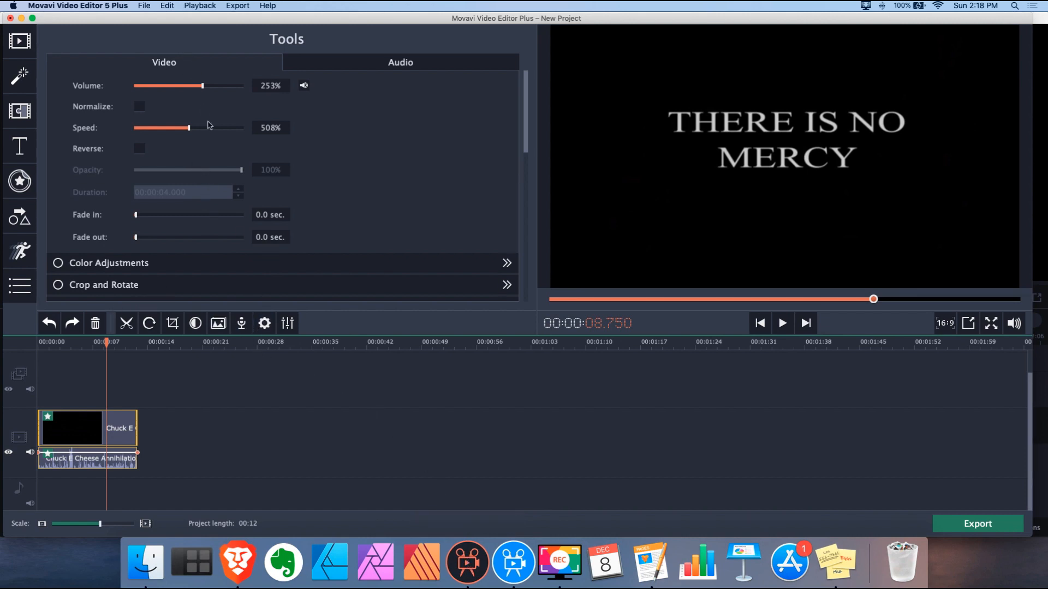
{"action": "scroll", "coordinate": [216, 146], "scroll_direction": "down", "scroll_amount": 5}
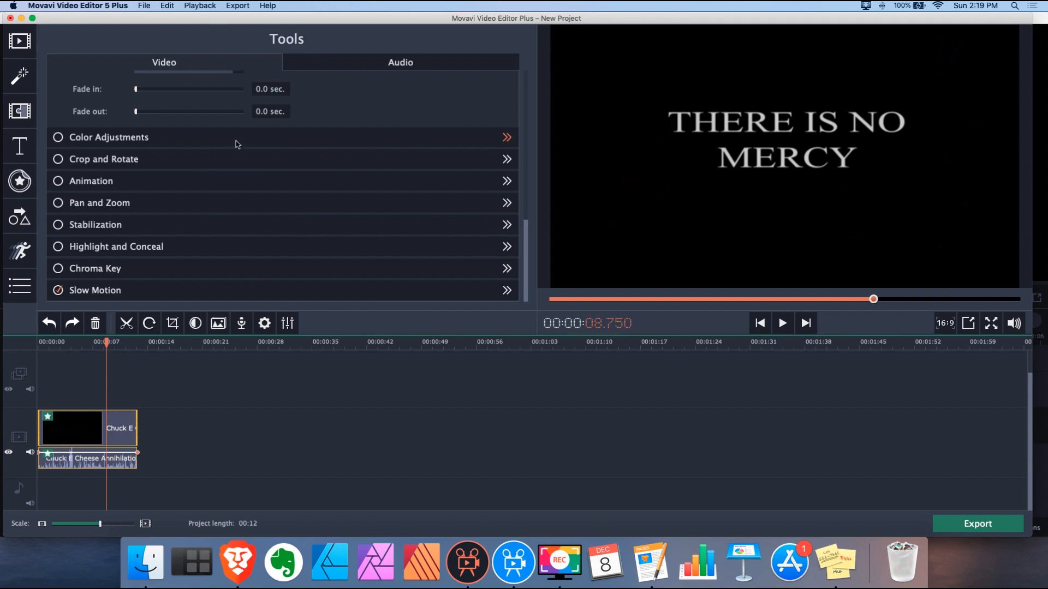
{"action": "left_click", "coordinate": [236, 141]}
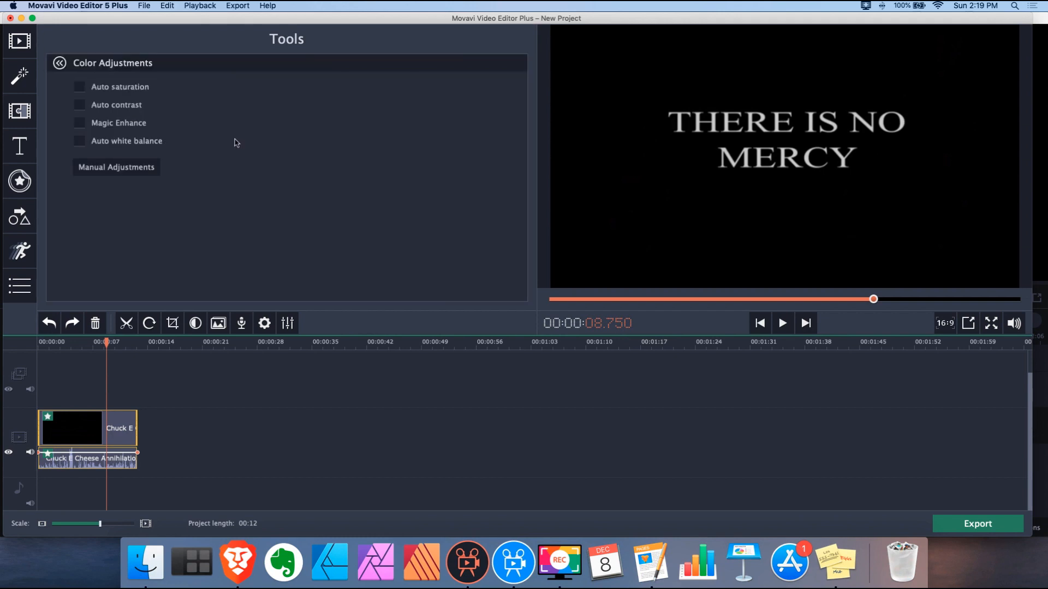
{"action": "left_click", "coordinate": [59, 63]}
{"action": "left_click", "coordinate": [514, 562]}
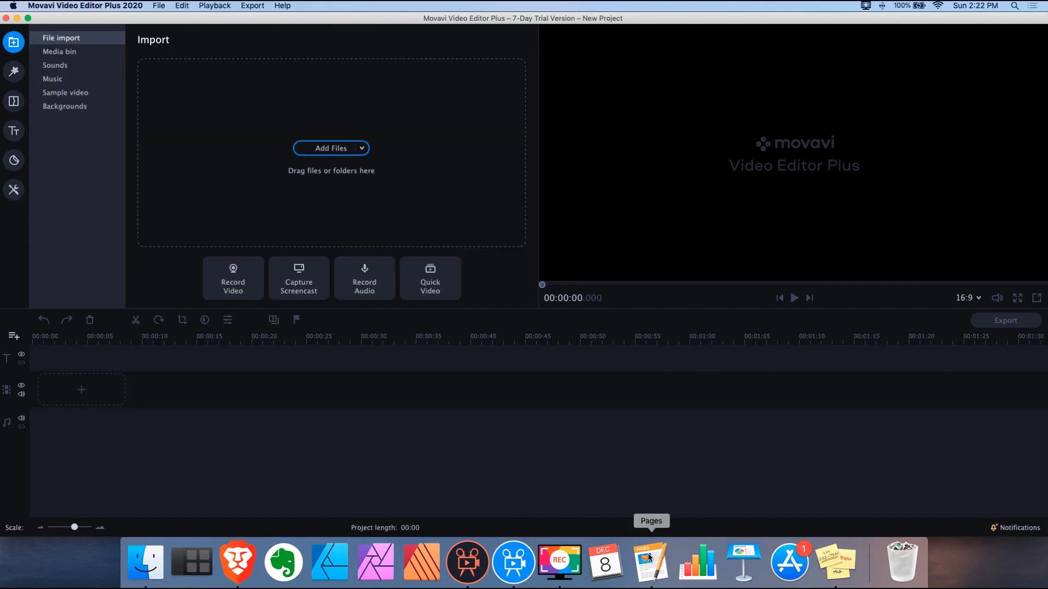
Bring the Movavi review forward in Pages and scroll to its Performance and Pros and Cons sections
{"action": "left_click", "coordinate": [649, 563]}
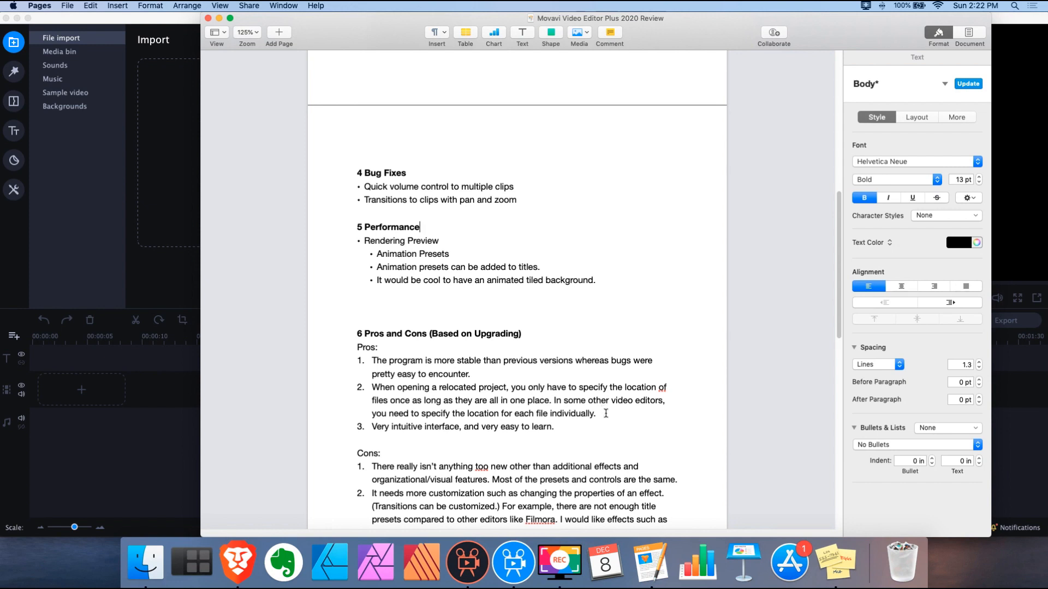
{"action": "scroll", "coordinate": [604, 409], "scroll_direction": "down", "scroll_amount": 1}
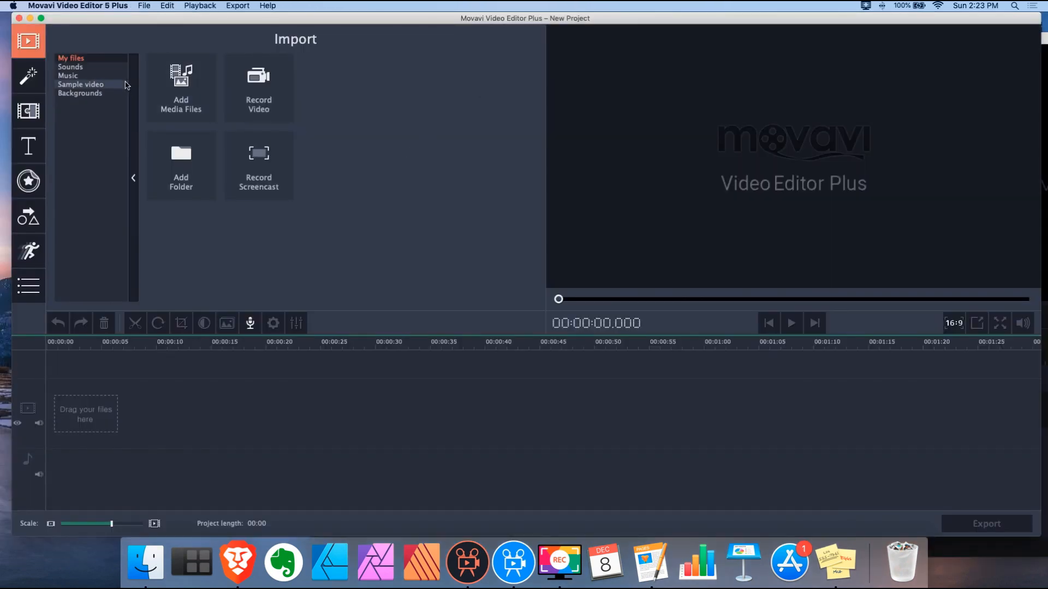
Browse Movavi 5's built-in Sounds library, then activate the 2020 editor window
{"action": "left_click", "coordinate": [70, 66]}
{"action": "scroll", "coordinate": [354, 147], "scroll_direction": "down", "scroll_amount": 5}
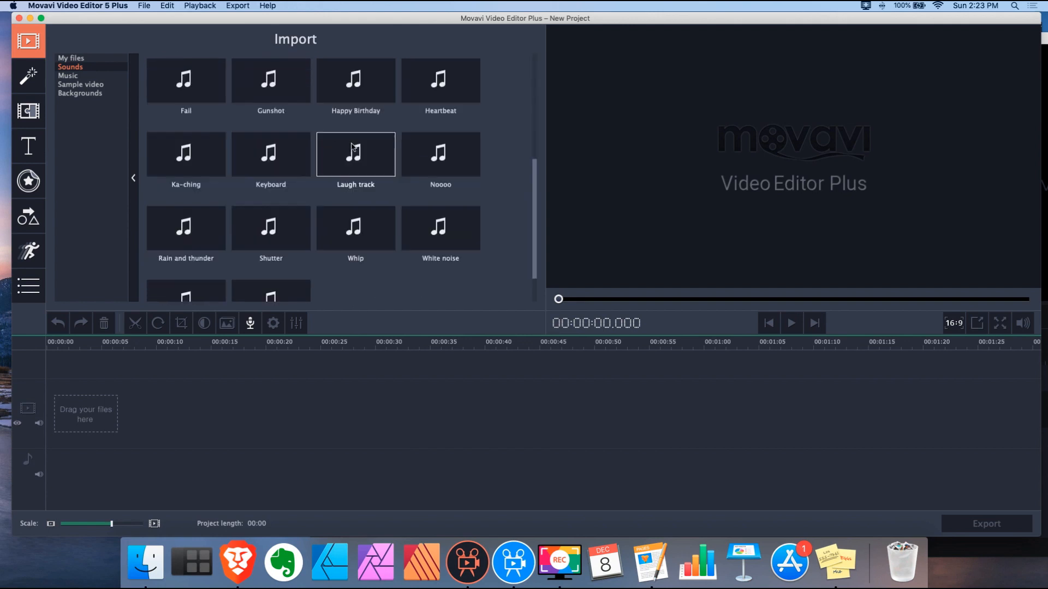
{"action": "scroll", "coordinate": [354, 148], "scroll_direction": "up", "scroll_amount": 5}
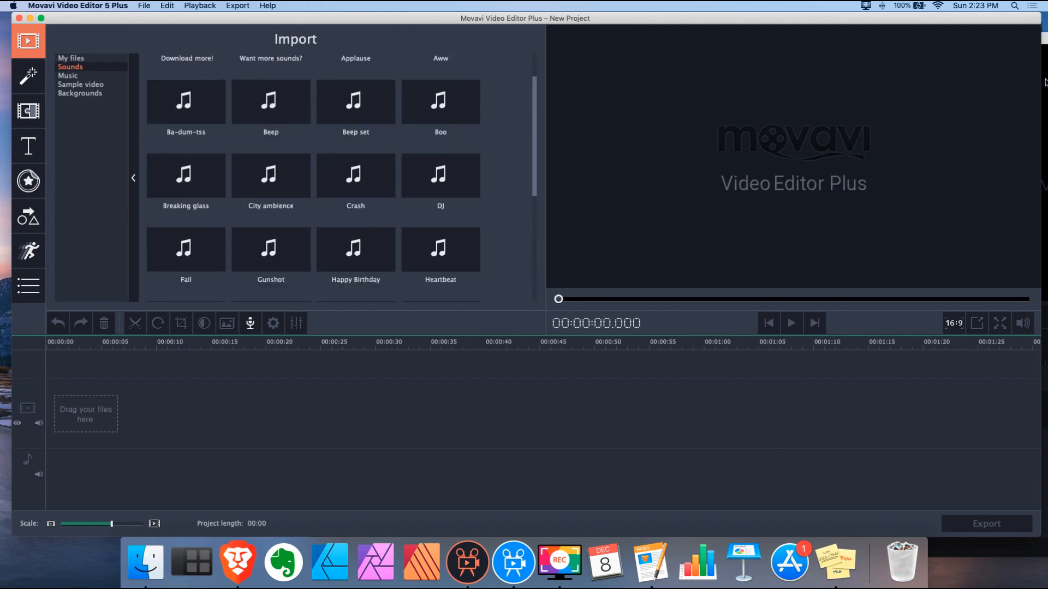
{"action": "left_click", "coordinate": [1044, 45]}
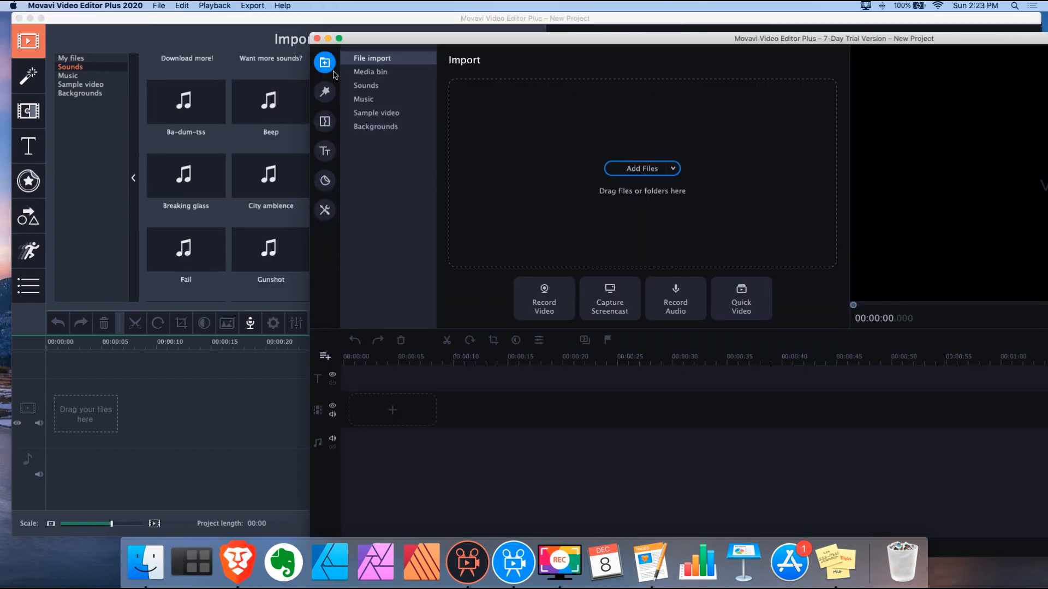
Glance at the 2020 Sounds library, maximize the window and show the built-in Music library
{"action": "left_click", "coordinate": [366, 85]}
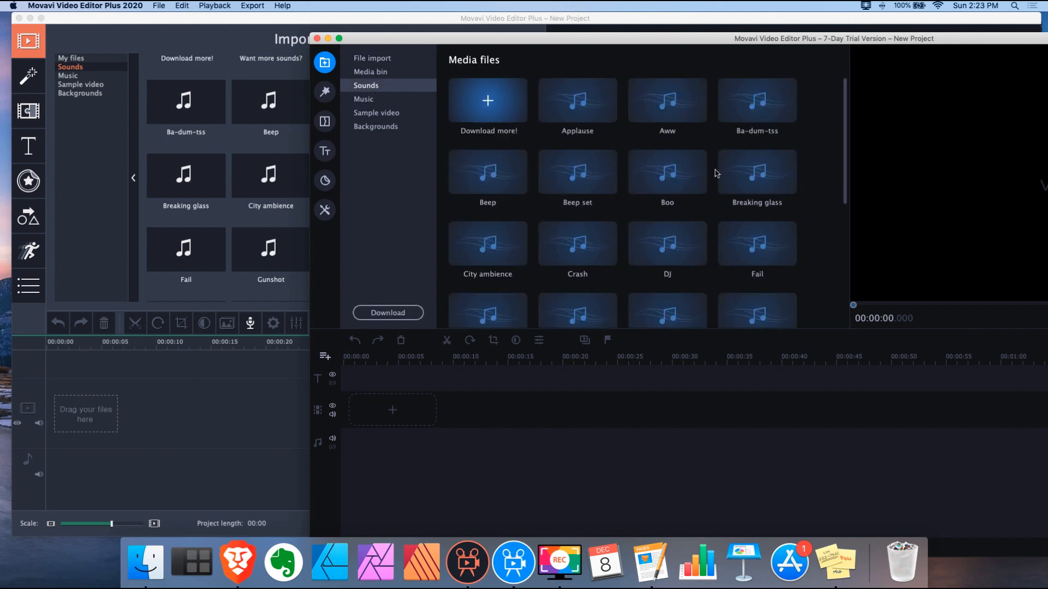
{"action": "scroll", "coordinate": [715, 173], "scroll_direction": "down", "scroll_amount": 10}
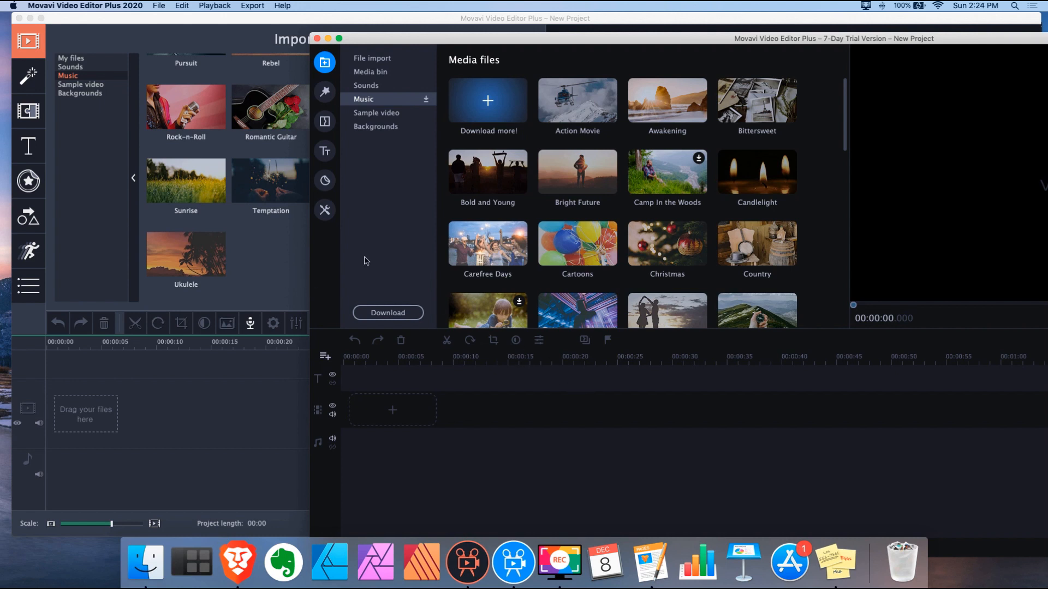
{"action": "double_click", "coordinate": [423, 39]}
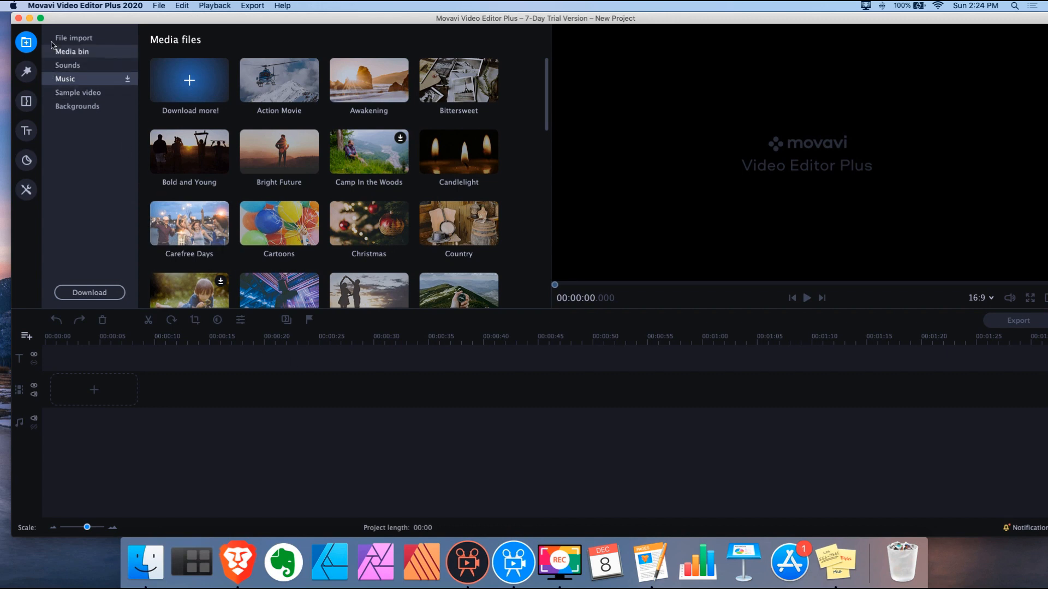
{"action": "left_click", "coordinate": [26, 100]}
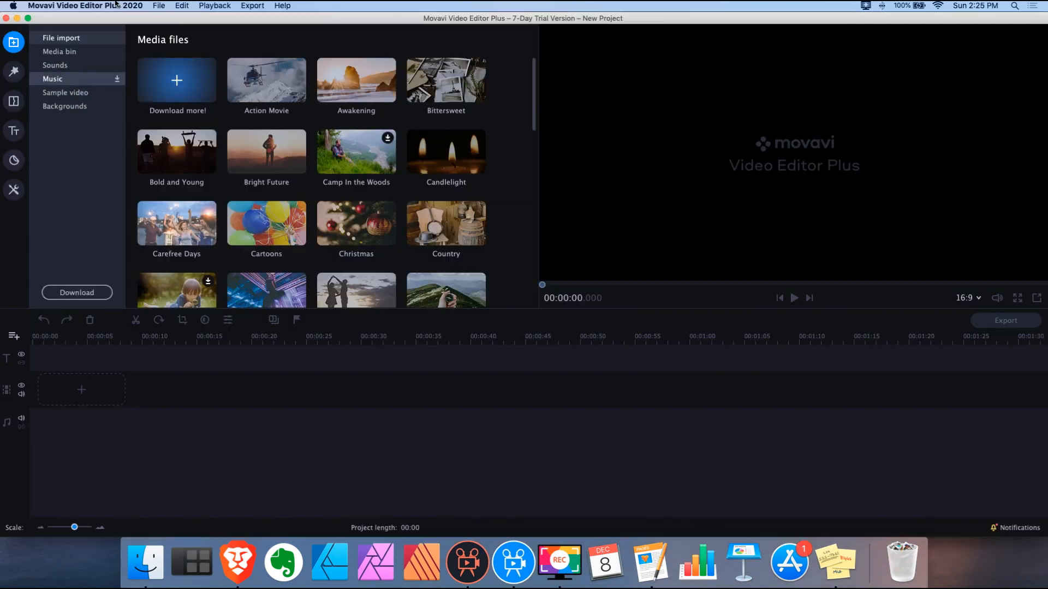
Open the Titles library with All templates listed and scroll through the presets
{"action": "left_click", "coordinate": [15, 131]}
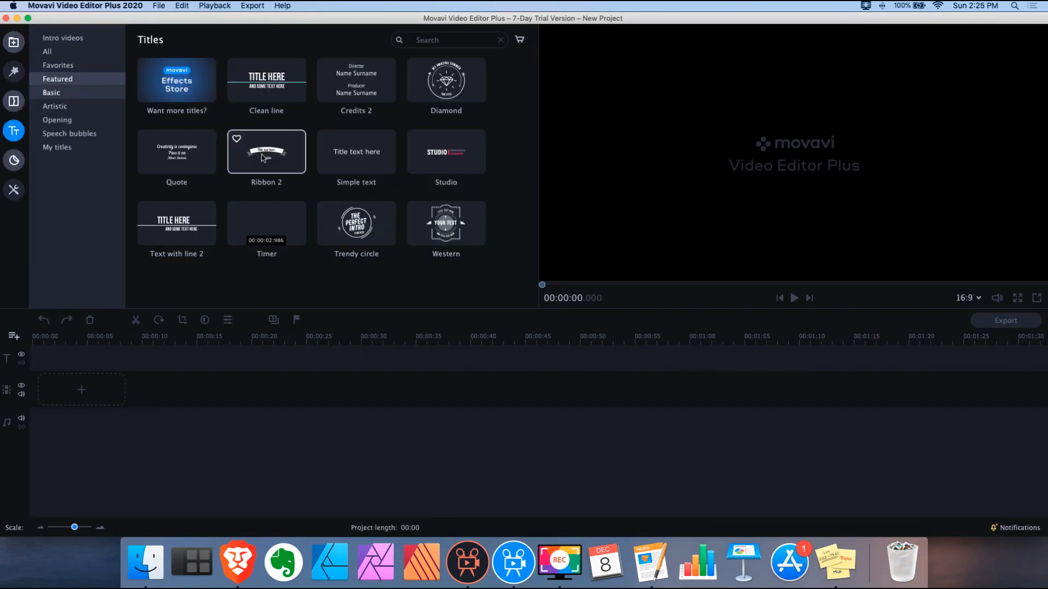
{"action": "left_click", "coordinate": [48, 52]}
{"action": "scroll", "coordinate": [396, 115], "scroll_direction": "down", "scroll_amount": 15}
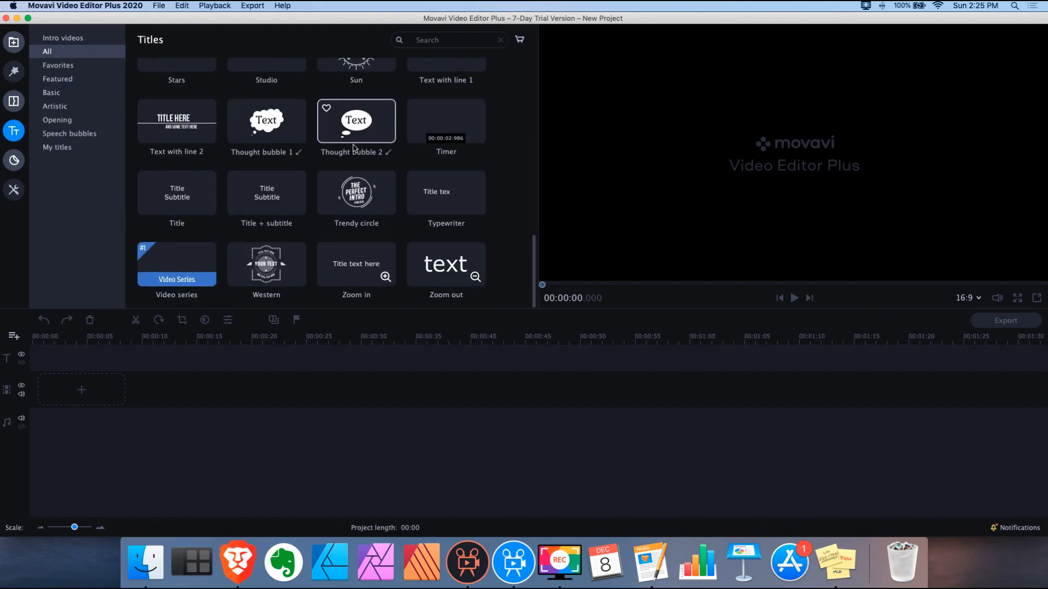
{"action": "scroll", "coordinate": [389, 114], "scroll_direction": "up", "scroll_amount": 6}
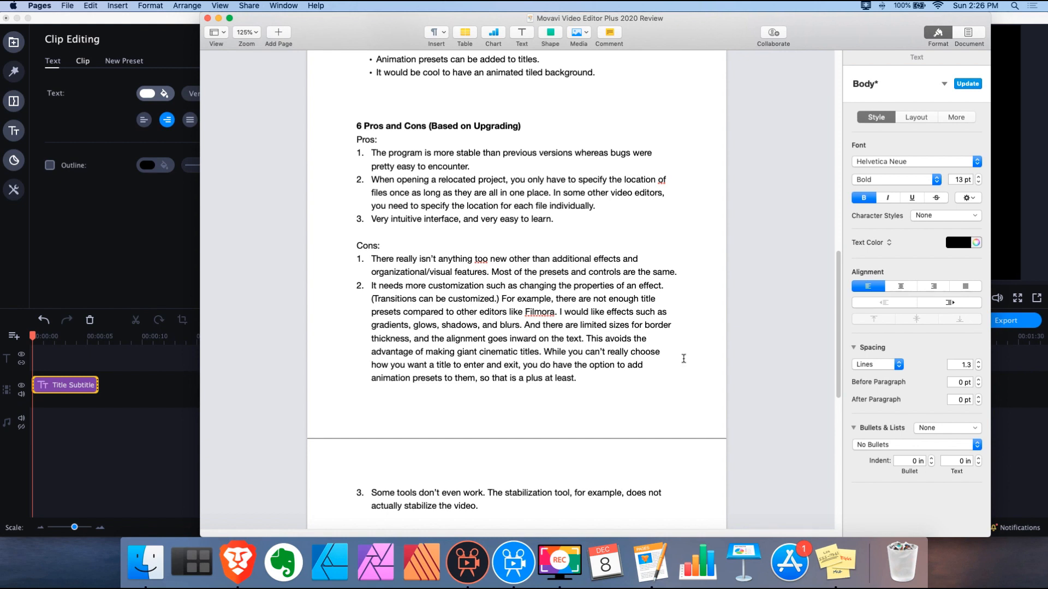
Give the title text a yellow #f4eb49 outline
{"action": "left_click", "coordinate": [149, 237]}
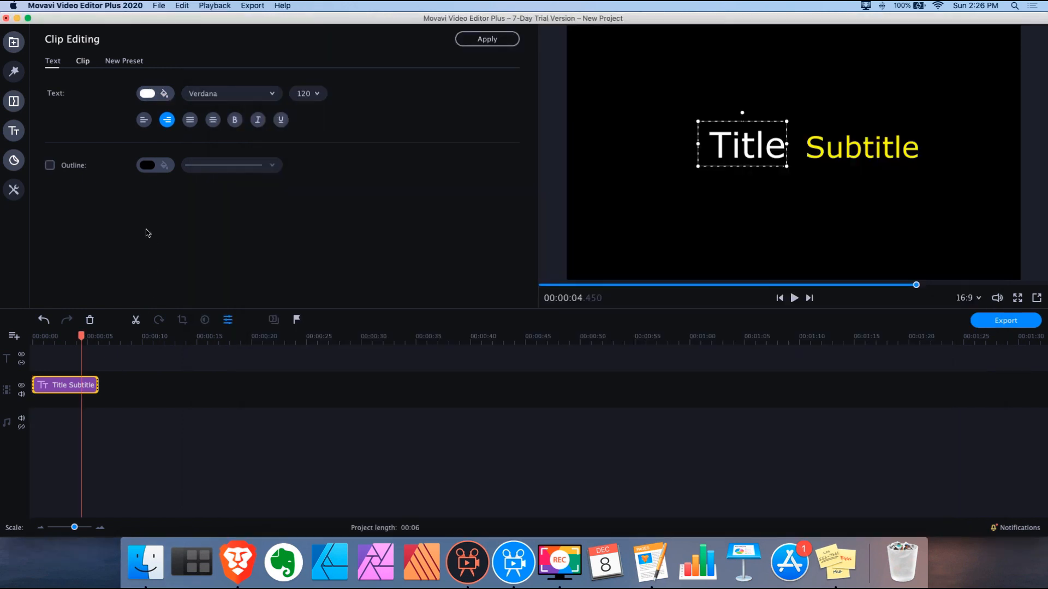
{"action": "left_click", "coordinate": [50, 166]}
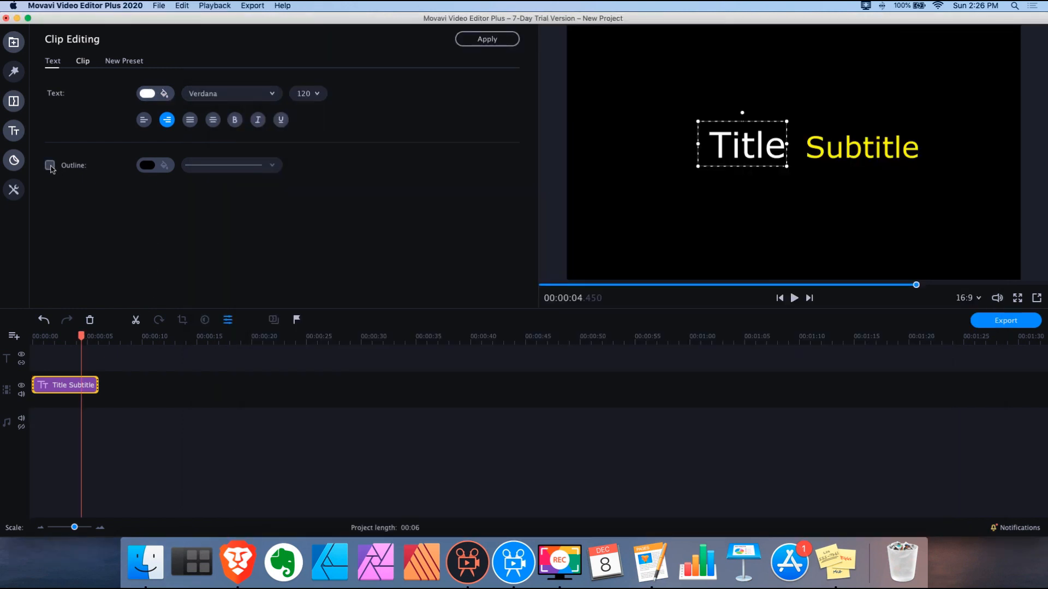
{"action": "left_click", "coordinate": [159, 168]}
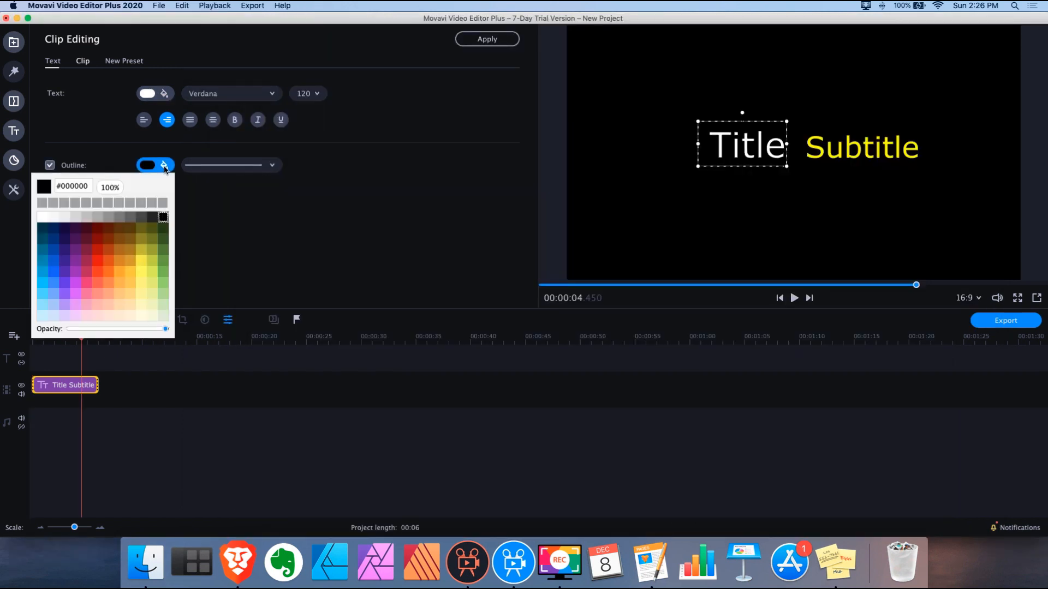
{"action": "left_click", "coordinate": [142, 261]}
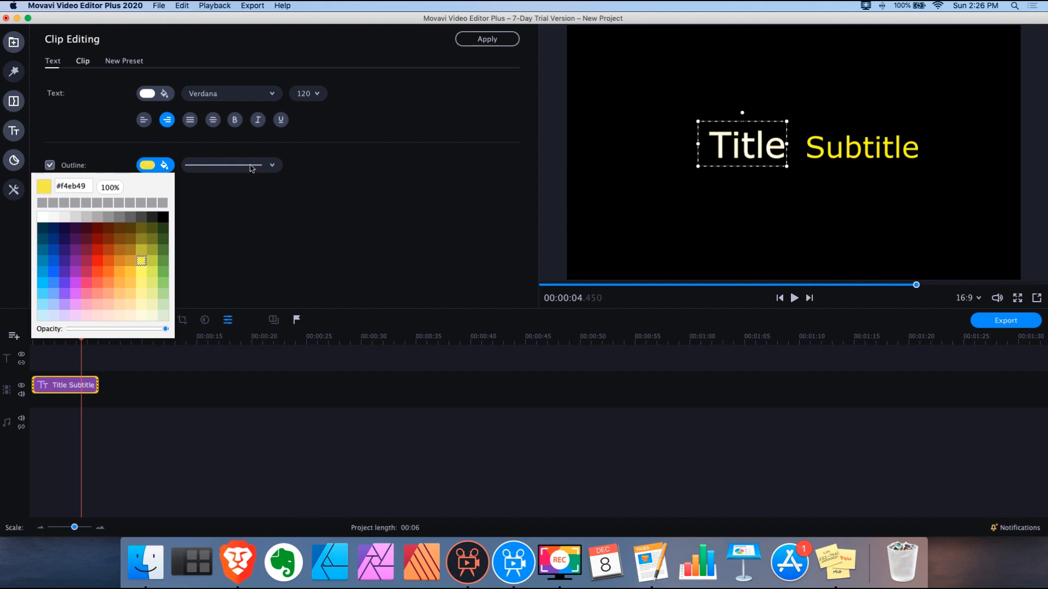
Set the title outline to the thickest line style
{"action": "left_click", "coordinate": [271, 169]}
{"action": "left_click", "coordinate": [272, 168]}
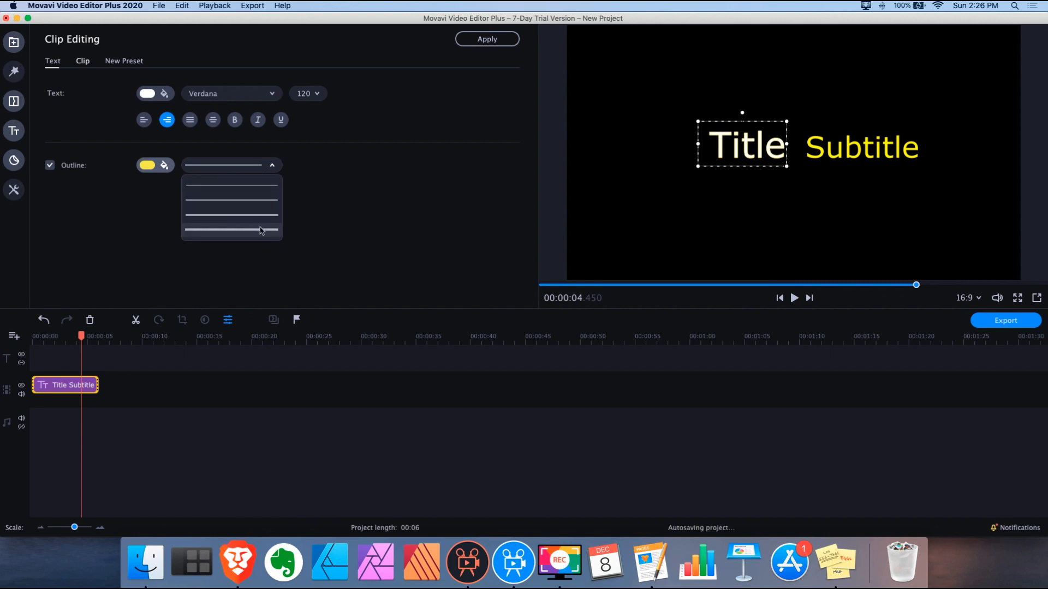
{"action": "left_click", "coordinate": [262, 231]}
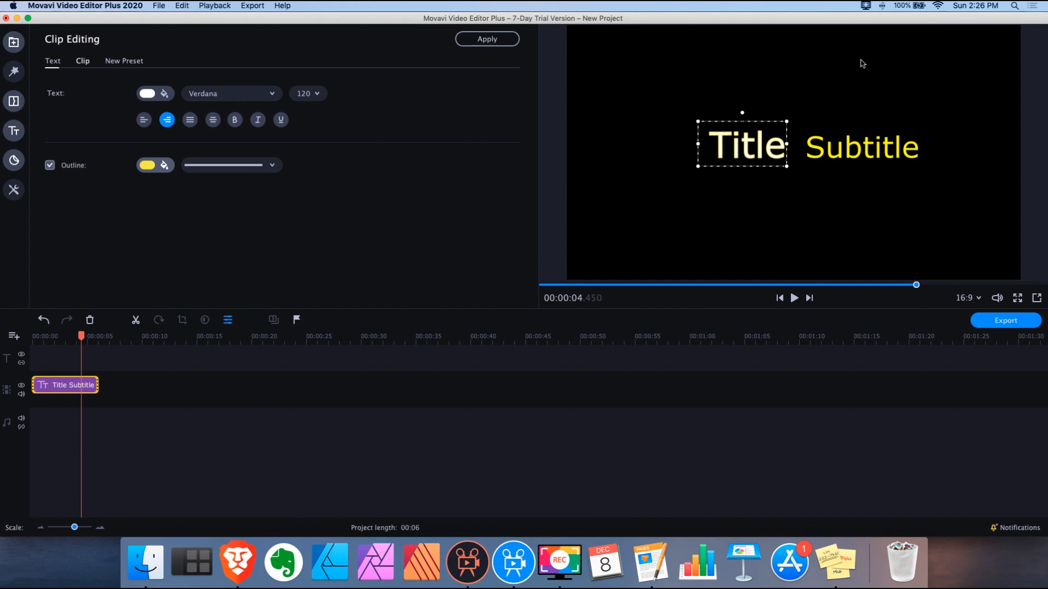
{"action": "left_click", "coordinate": [650, 563]}
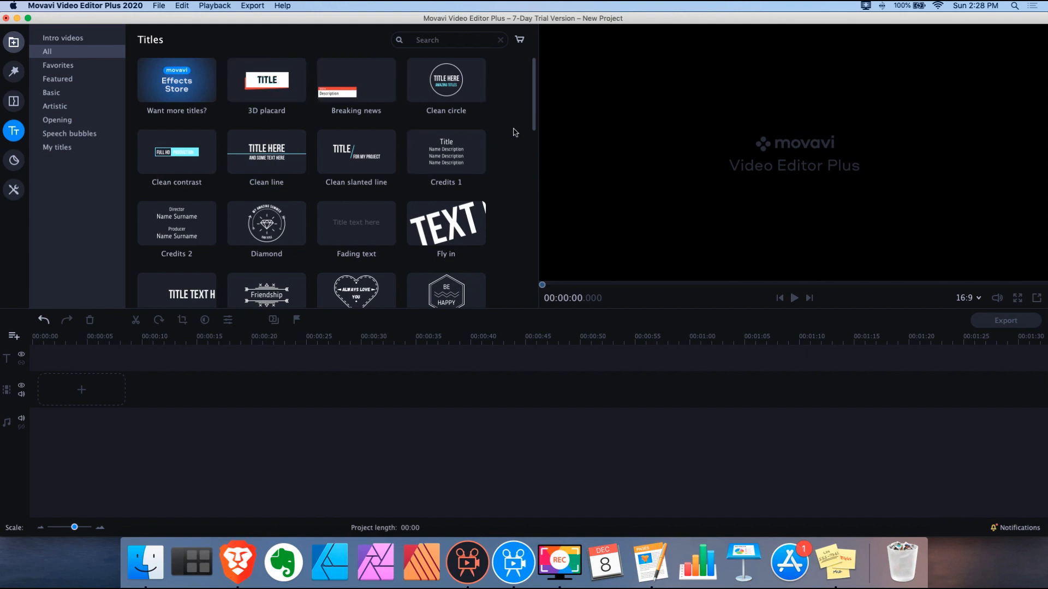
Scroll through the titles gallery and preview the Title style
{"action": "scroll", "coordinate": [513, 135], "scroll_direction": "down", "scroll_amount": 5}
{"action": "scroll", "coordinate": [513, 136], "scroll_direction": "down", "scroll_amount": 4}
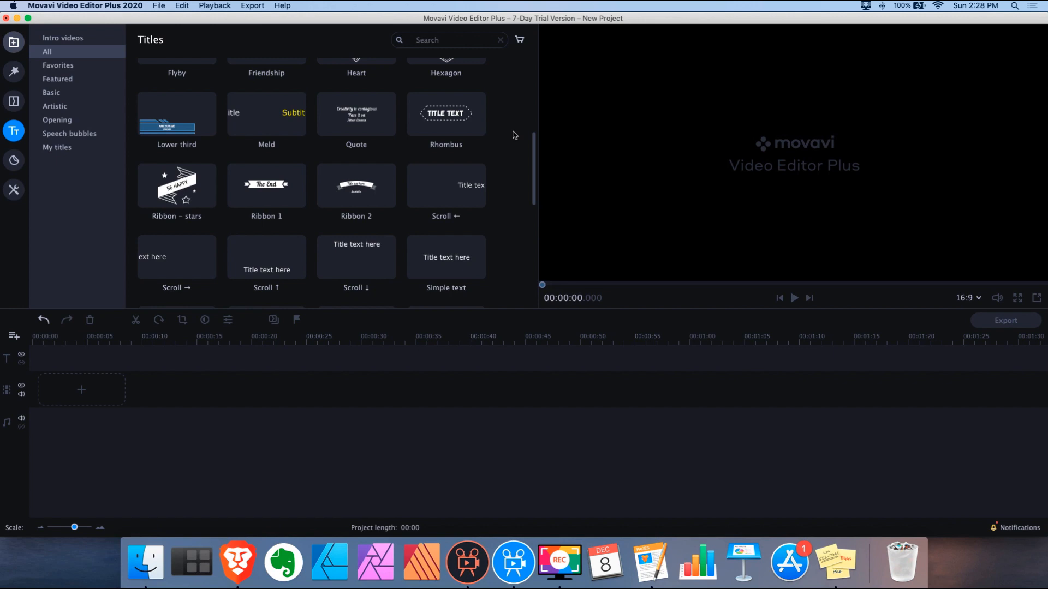
{"action": "scroll", "coordinate": [513, 135], "scroll_direction": "down", "scroll_amount": 2}
{"action": "scroll", "coordinate": [514, 135], "scroll_direction": "down", "scroll_amount": 3}
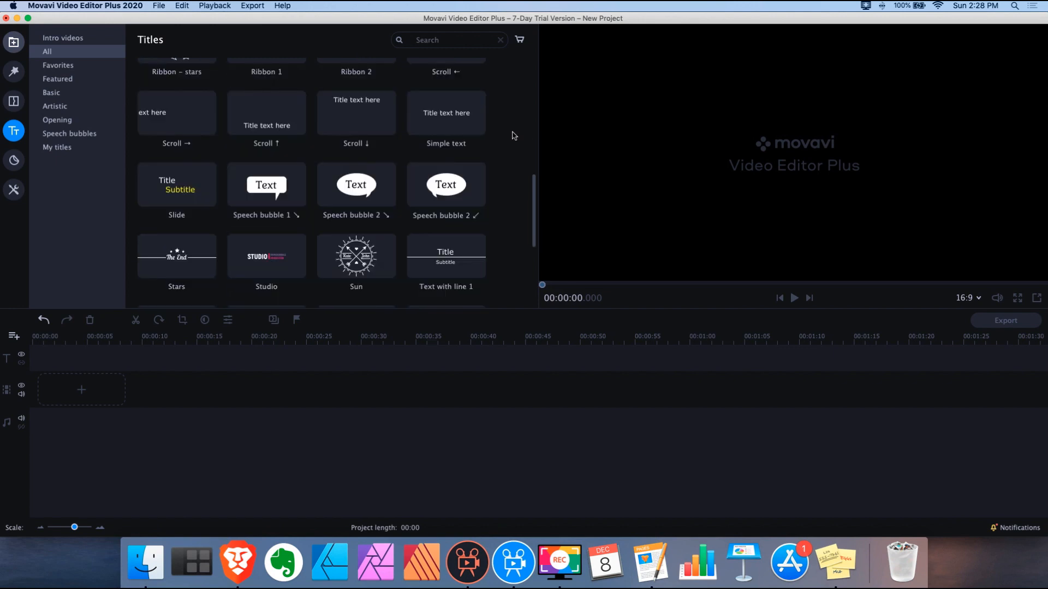
{"action": "scroll", "coordinate": [514, 135], "scroll_direction": "down", "scroll_amount": 3}
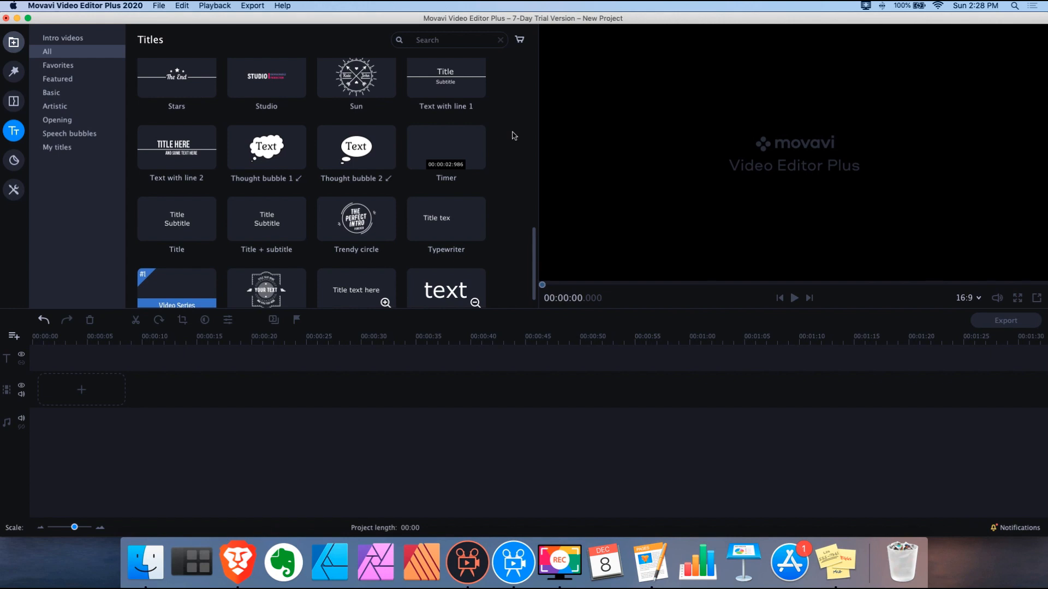
{"action": "scroll", "coordinate": [514, 135], "scroll_direction": "down", "scroll_amount": 1}
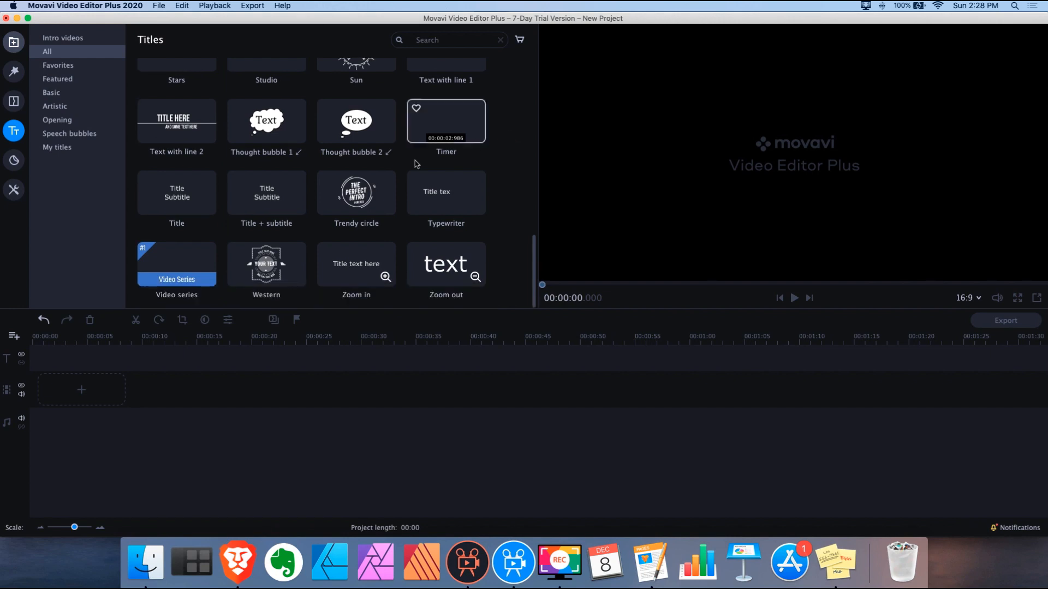
{"action": "left_click", "coordinate": [171, 203]}
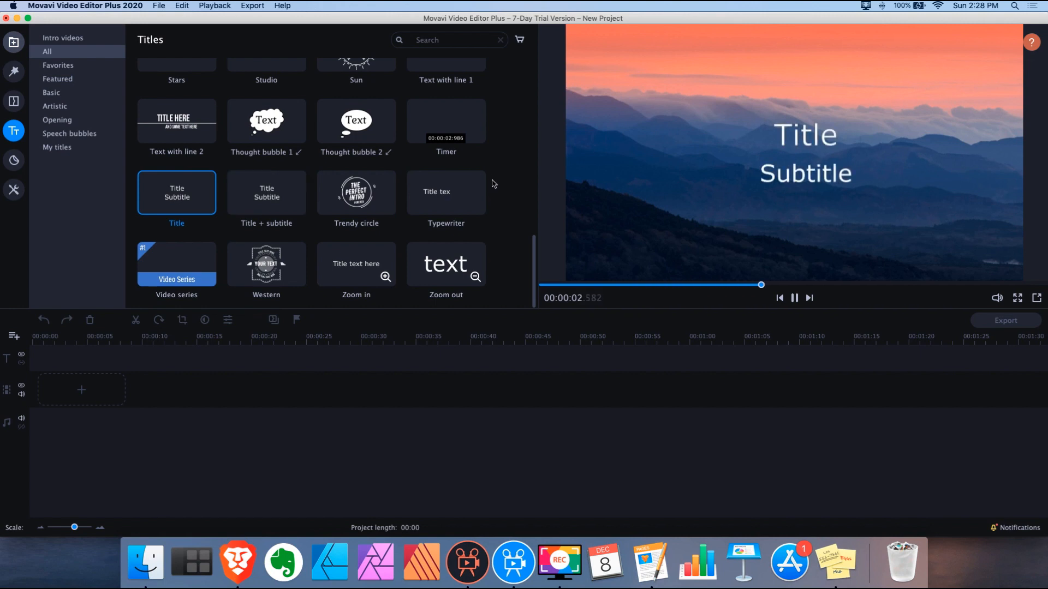
Add the Basic category's Simple text title to the timeline
{"action": "scroll", "coordinate": [490, 184], "scroll_direction": "up", "scroll_amount": 5}
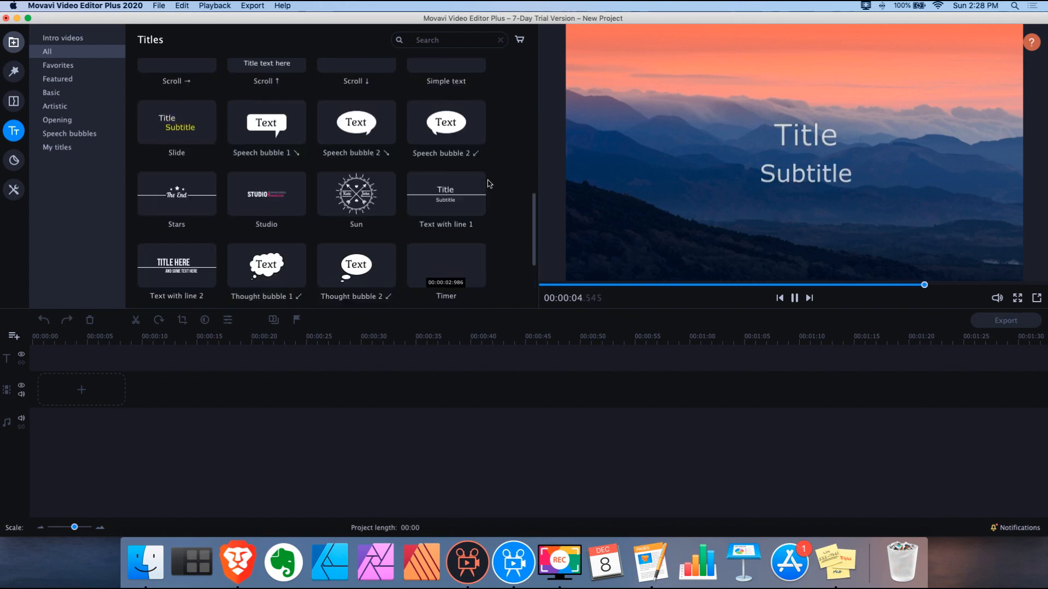
{"action": "left_click", "coordinate": [64, 93]}
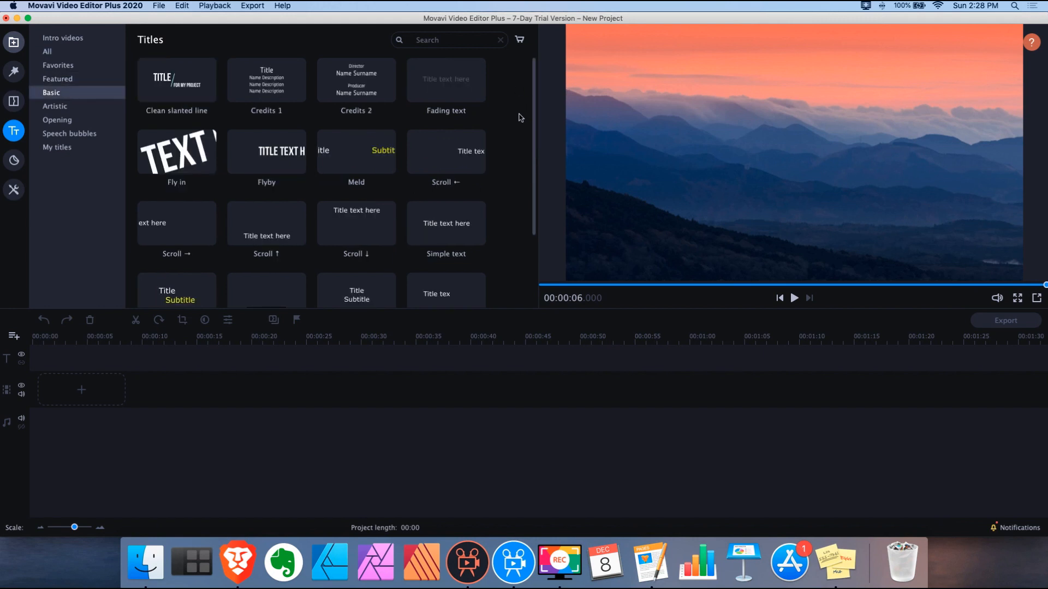
{"action": "left_click", "coordinate": [463, 214]}
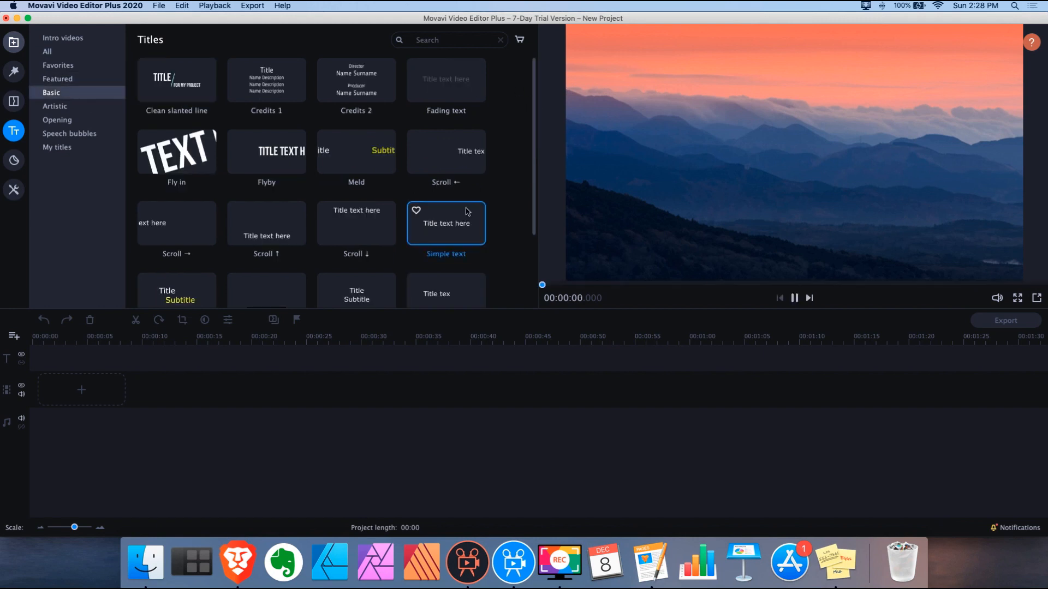
{"action": "left_click_drag", "start_coordinate": [464, 214], "coordinate": [145, 393]}
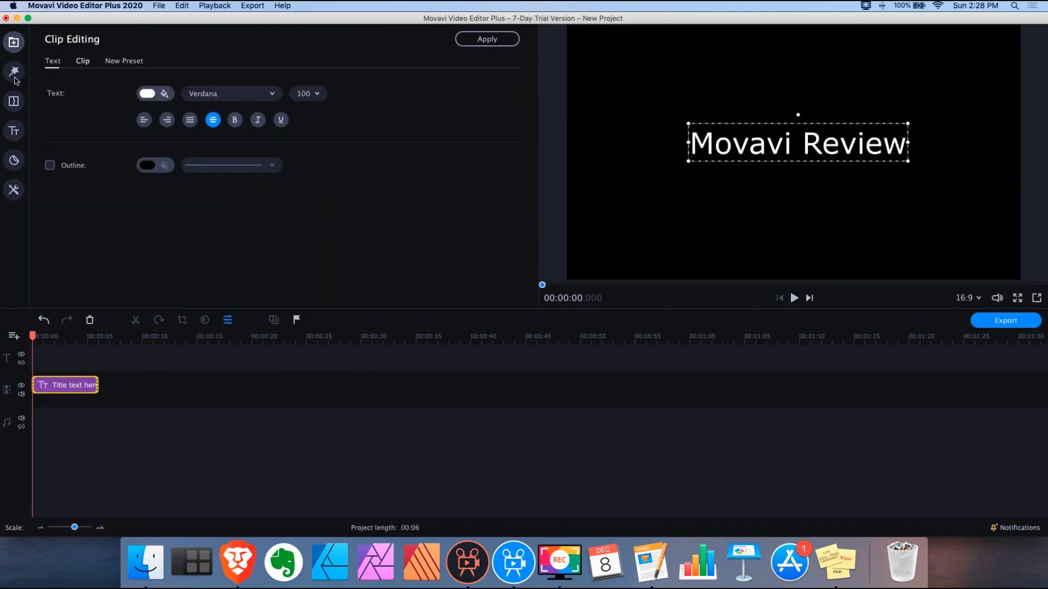
Apply the Downward animation preset to the title clip
{"action": "left_click", "coordinate": [14, 72]}
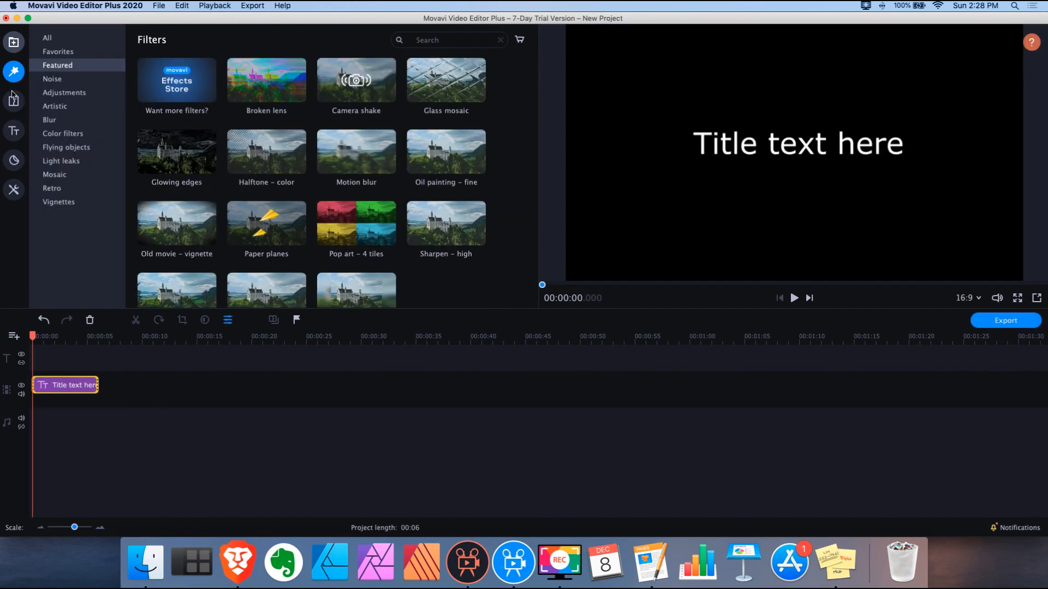
{"action": "left_click", "coordinate": [15, 191]}
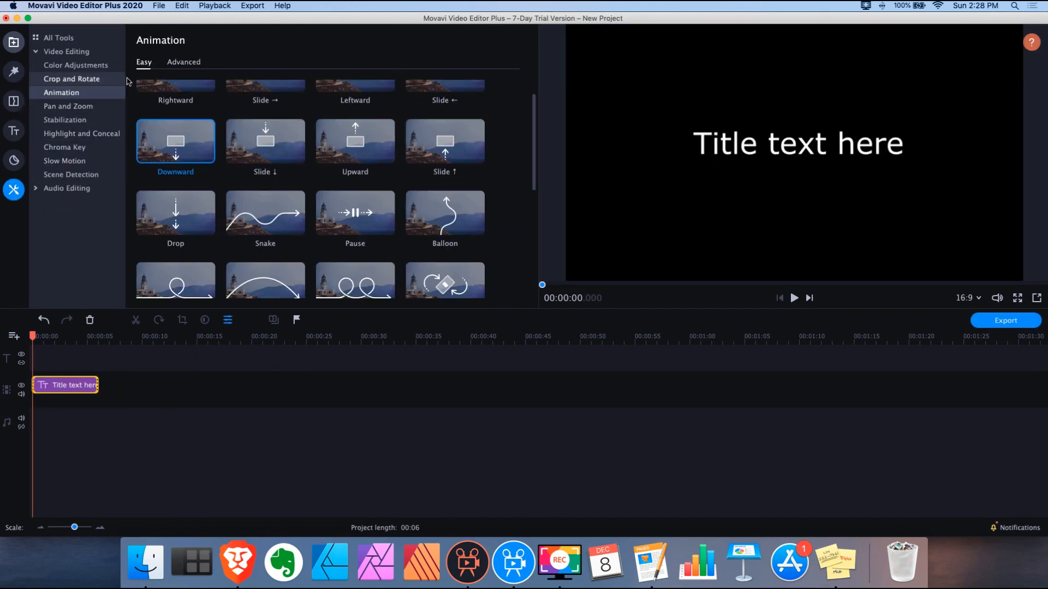
{"action": "scroll", "coordinate": [440, 195], "scroll_direction": "up", "scroll_amount": 2}
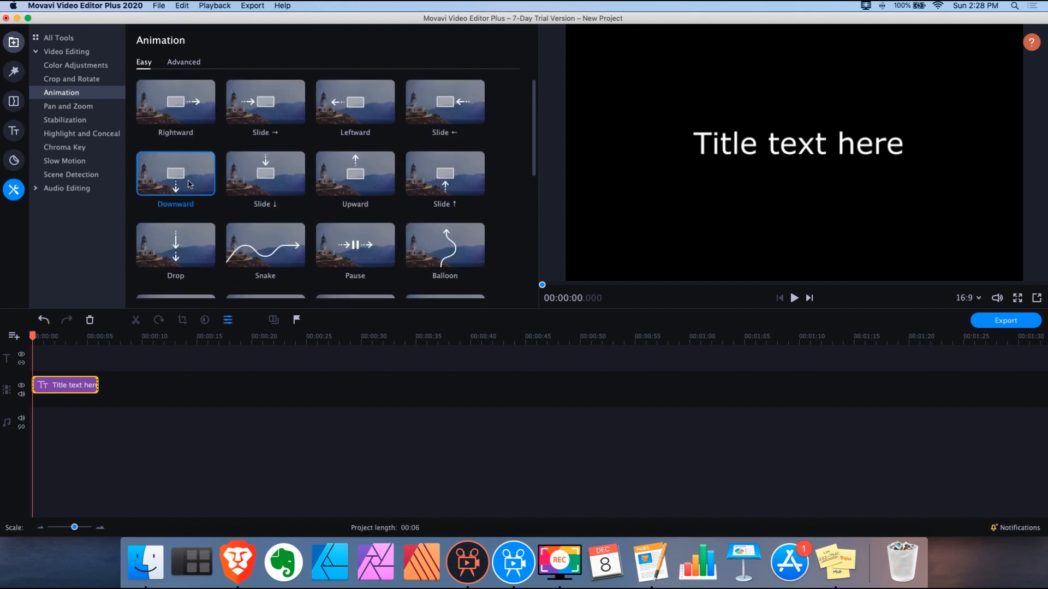
{"action": "mouse_move", "coordinate": [189, 165]}
{"action": "left_mouse_down"}
{"action": "mouse_move", "coordinate": [174, 234]}
{"action": "mouse_move", "coordinate": [72, 388]}
{"action": "mouse_move", "coordinate": [15, 377]}
{"action": "mouse_move", "coordinate": [65, 378]}
{"action": "left_mouse_up"}
Play the animated title from the start and open its first keyframe
{"action": "left_click", "coordinate": [37, 339]}
{"action": "key", "text": "space"}
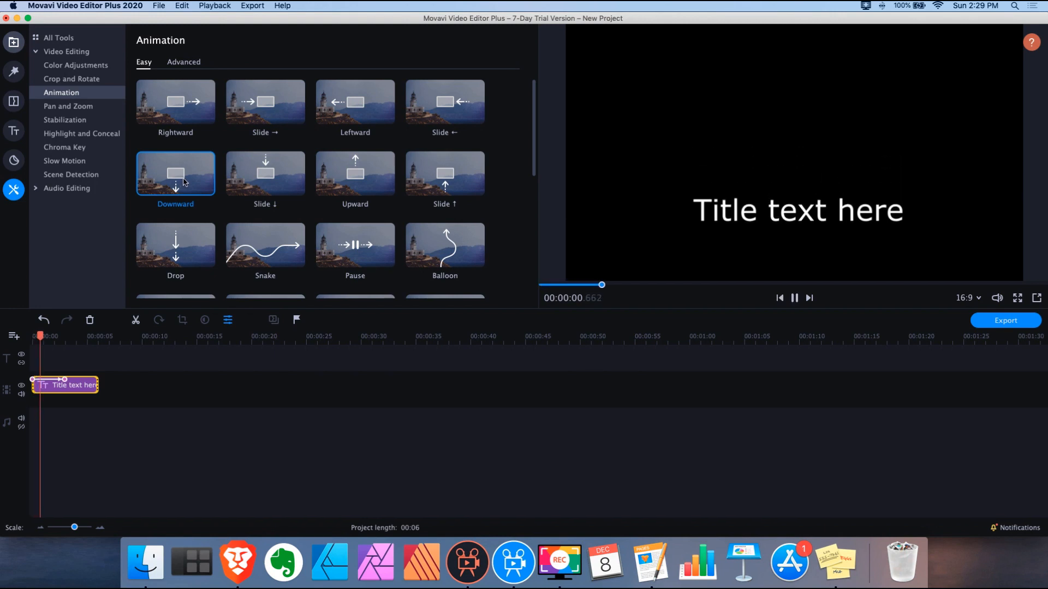
{"action": "key", "text": "space"}
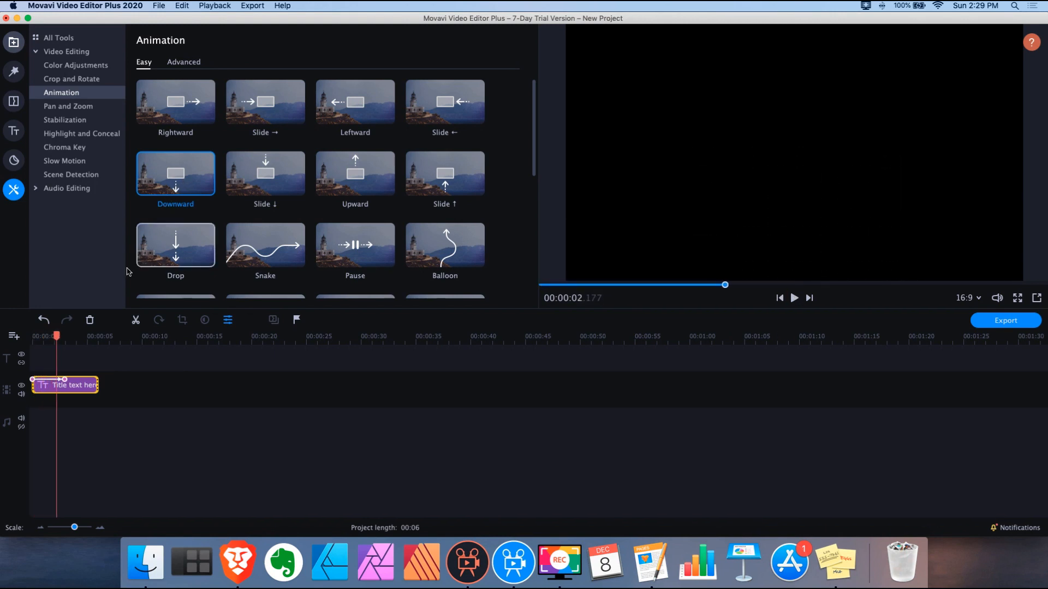
{"action": "left_click", "coordinate": [31, 380]}
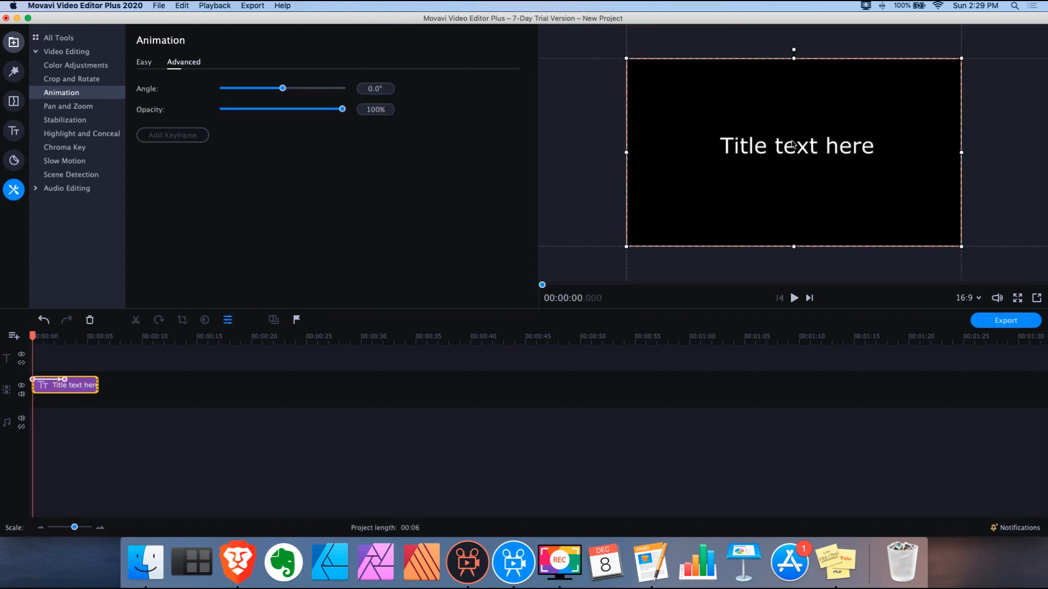
Start the title above the frame and end it centred, reapplying the Downward preset
{"action": "left_click_drag", "start_coordinate": [794, 152], "coordinate": [793, 38]}
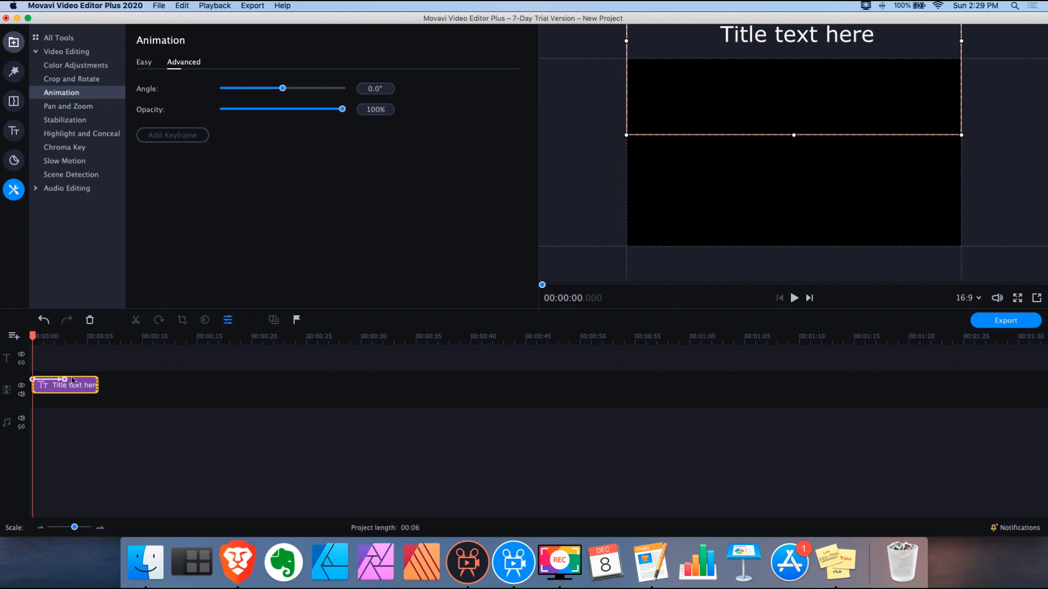
{"action": "left_click", "coordinate": [66, 380]}
{"action": "left_click_drag", "start_coordinate": [846, 264], "coordinate": [849, 72]}
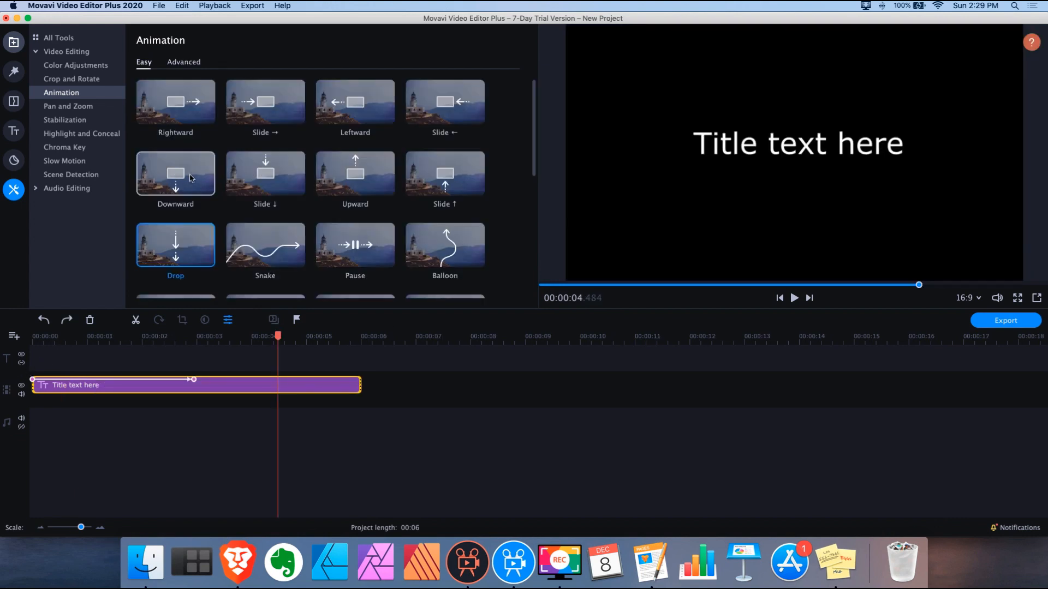
{"action": "left_click_drag", "start_coordinate": [190, 178], "coordinate": [296, 390]}
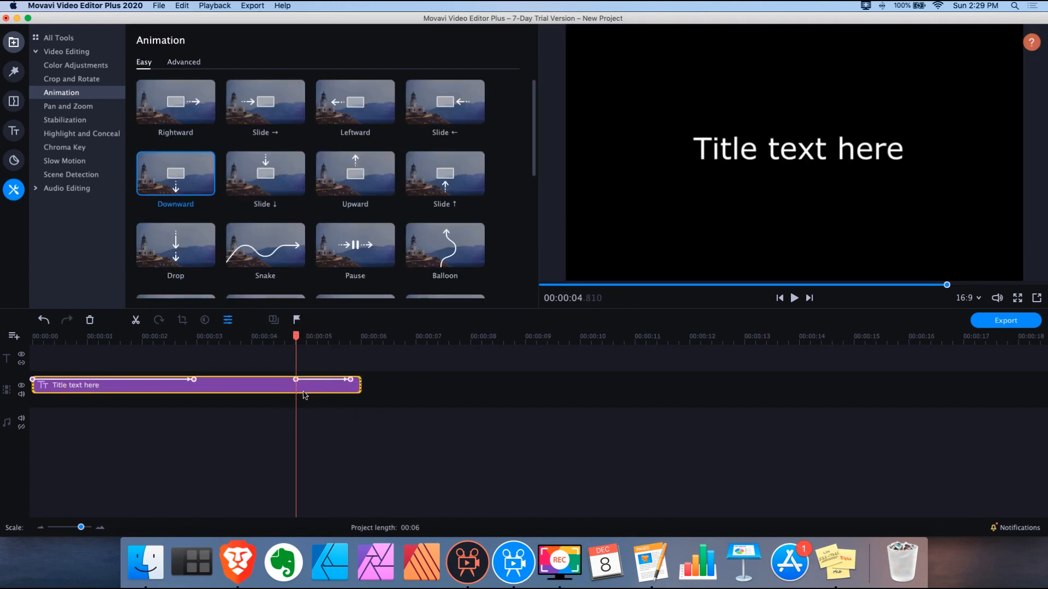
Play the animation and shift the end keyframe earlier in the clip
{"action": "left_click", "coordinate": [356, 380]}
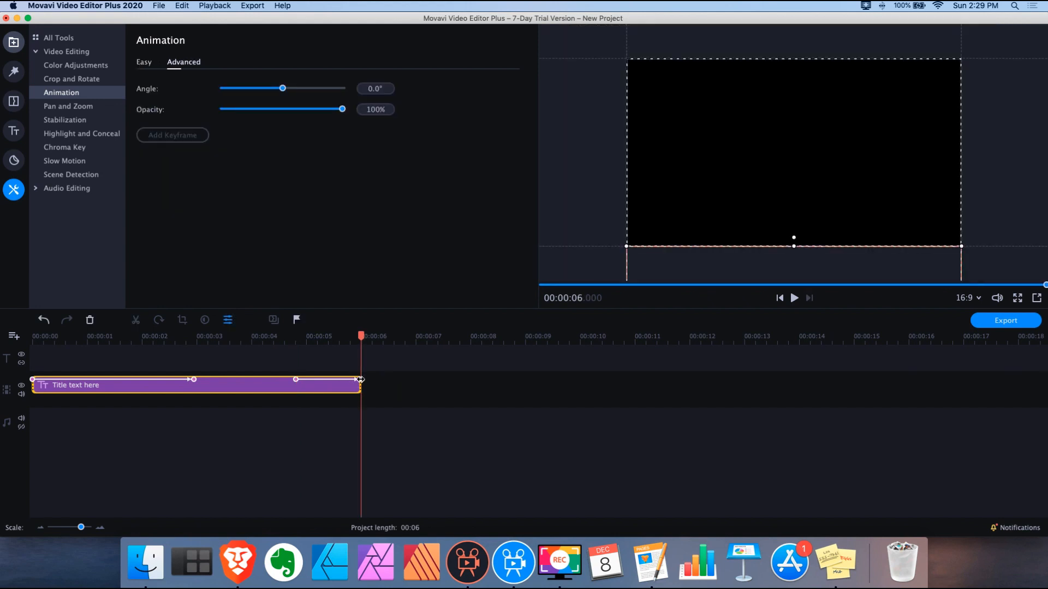
{"action": "key", "text": "space"}
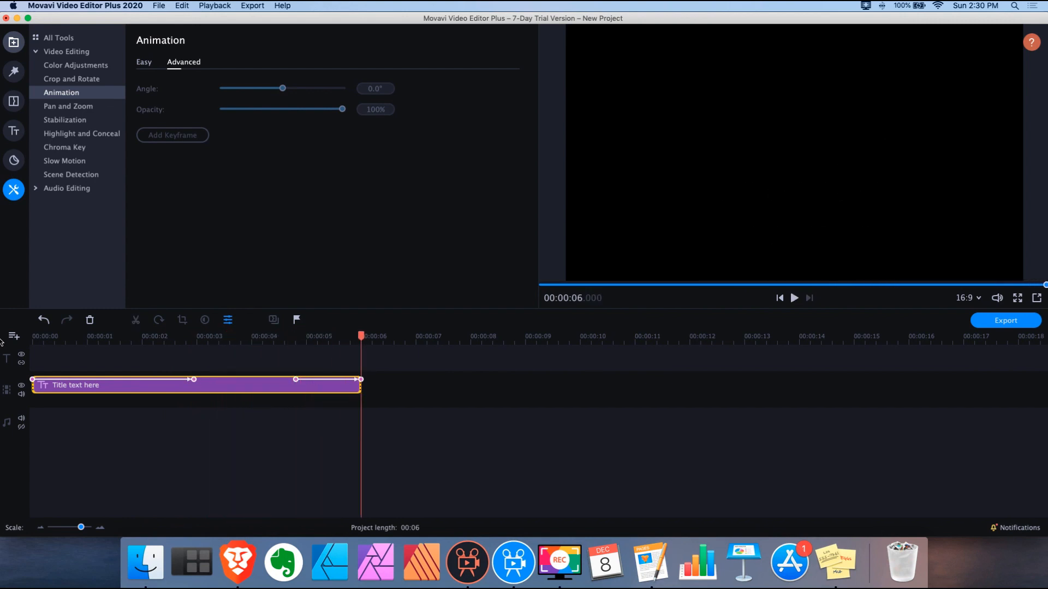
{"action": "left_click_drag", "start_coordinate": [296, 380], "coordinate": [242, 377]}
{"action": "left_click_drag", "start_coordinate": [360, 388], "coordinate": [414, 389]}
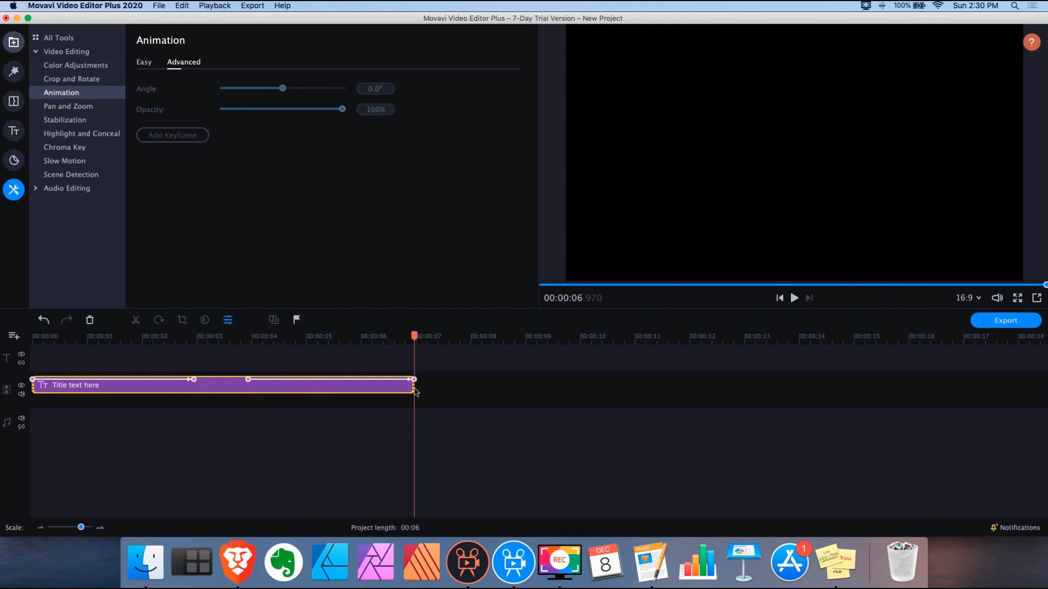
Lengthen the title clip to about 7 seconds and play it from the start
{"action": "left_click", "coordinate": [422, 389]}
{"action": "left_click", "coordinate": [408, 386]}
{"action": "left_click", "coordinate": [417, 388]}
{"action": "left_click", "coordinate": [408, 387]}
{"action": "left_click_drag", "start_coordinate": [409, 388], "coordinate": [432, 387]}
{"action": "left_click_drag", "start_coordinate": [74, 338], "coordinate": [2, 336]}
{"action": "key", "text": "space"}
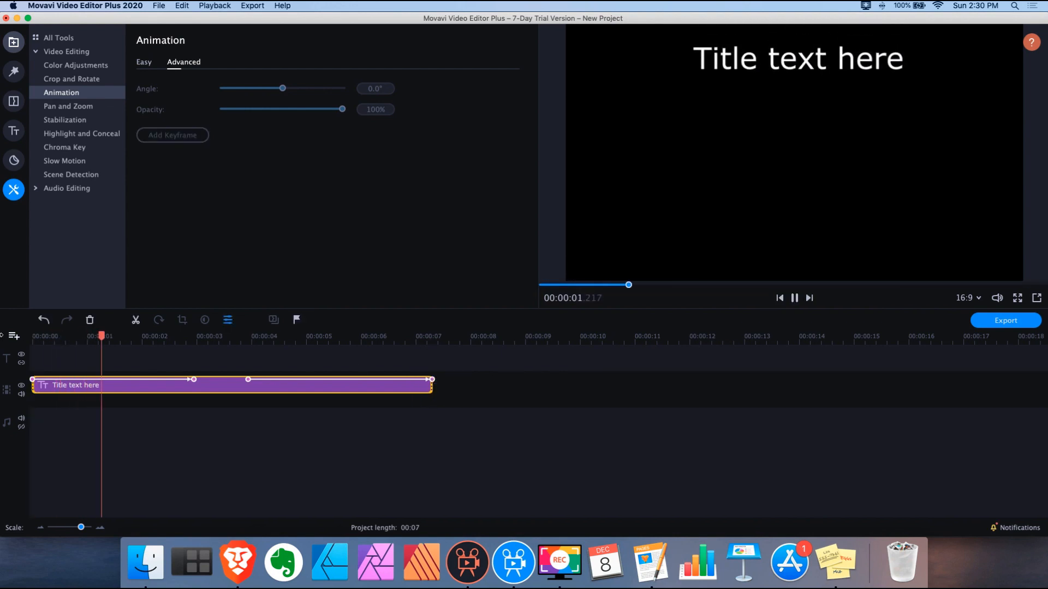